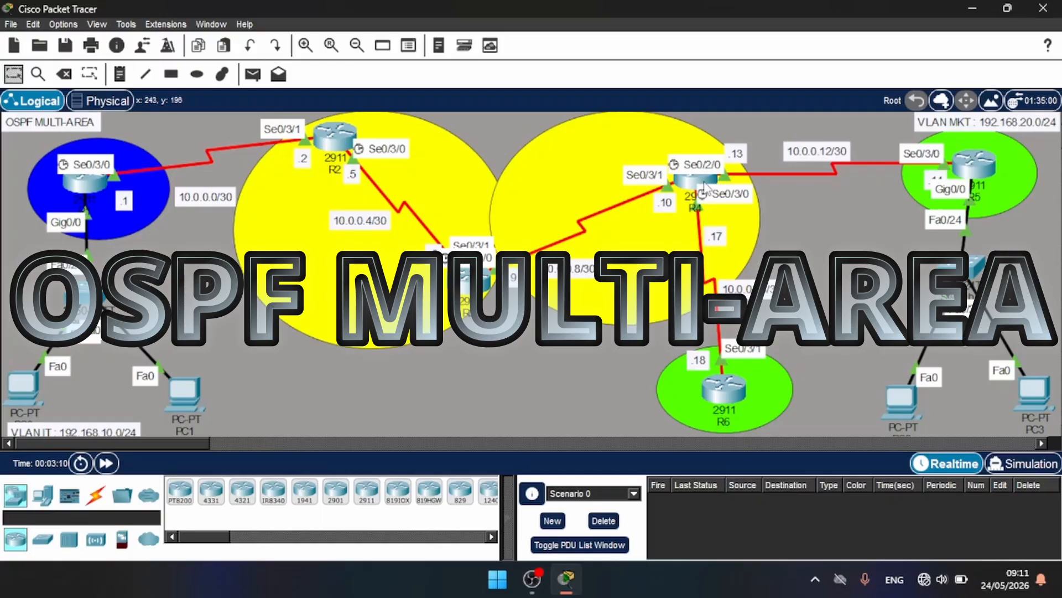
# Place six 2911 routers across the logical workspace in a staggered line from one side to the other
pyautogui.click(366, 490)
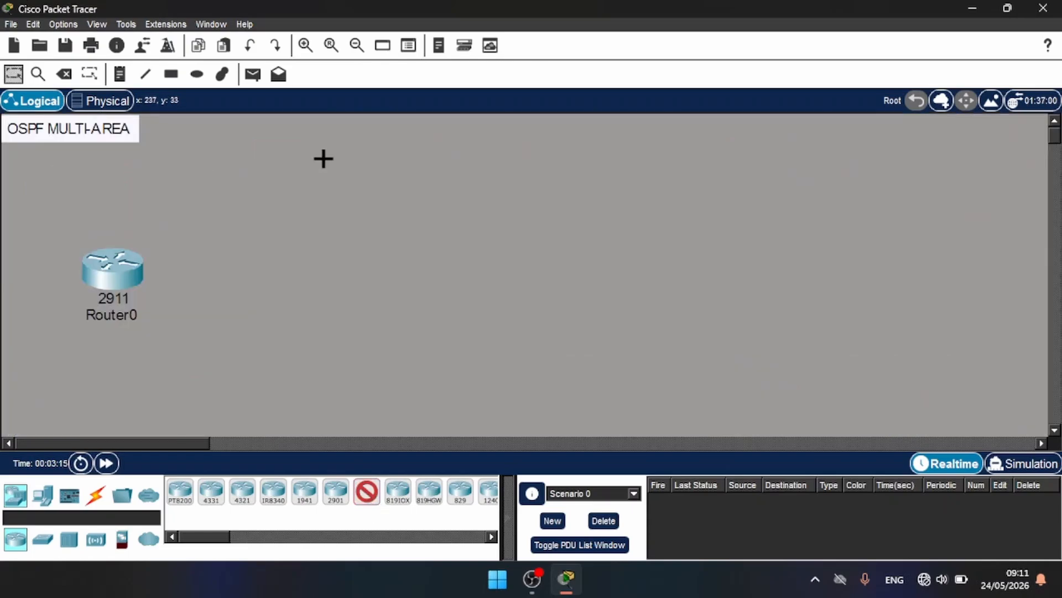
pyautogui.click(335, 166)
pyautogui.click(446, 260)
pyautogui.click(613, 173)
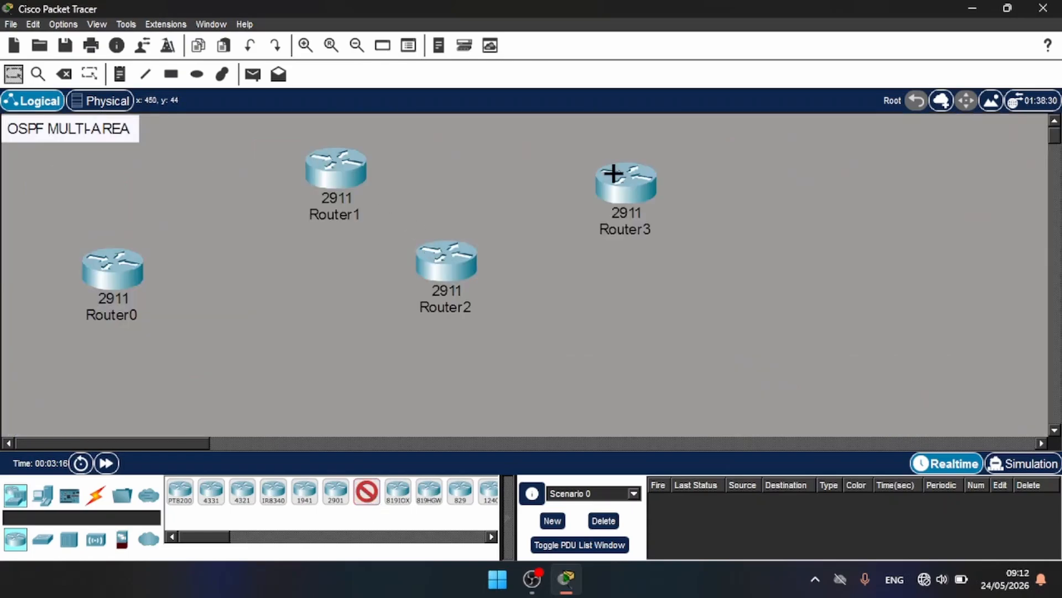
pyautogui.click(686, 276)
pyautogui.click(878, 188)
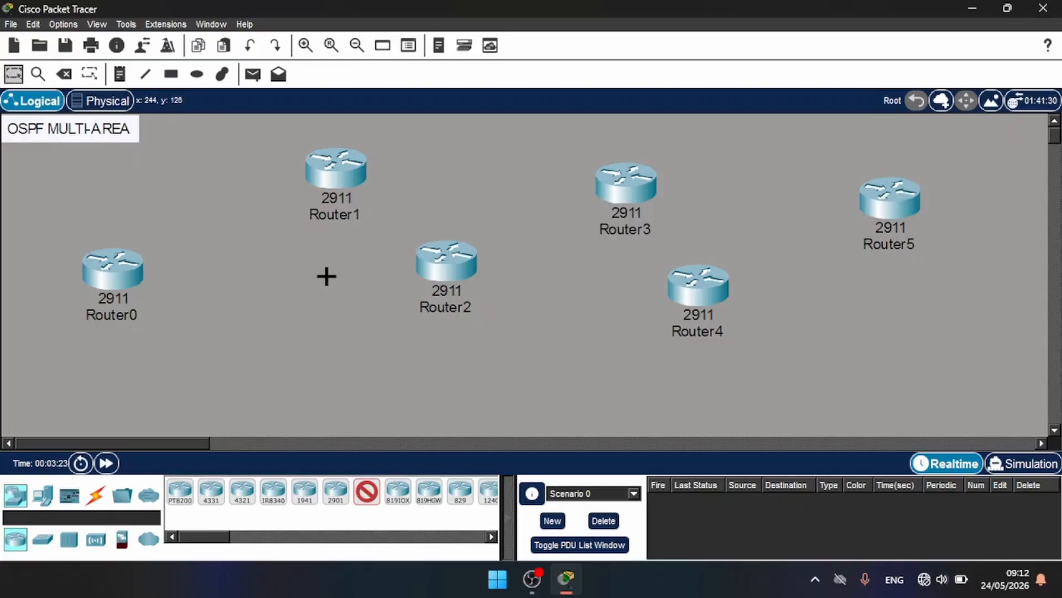
# Add two 2960-24TT switches, one below Router0 and one below Router5
pyautogui.click(42, 541)
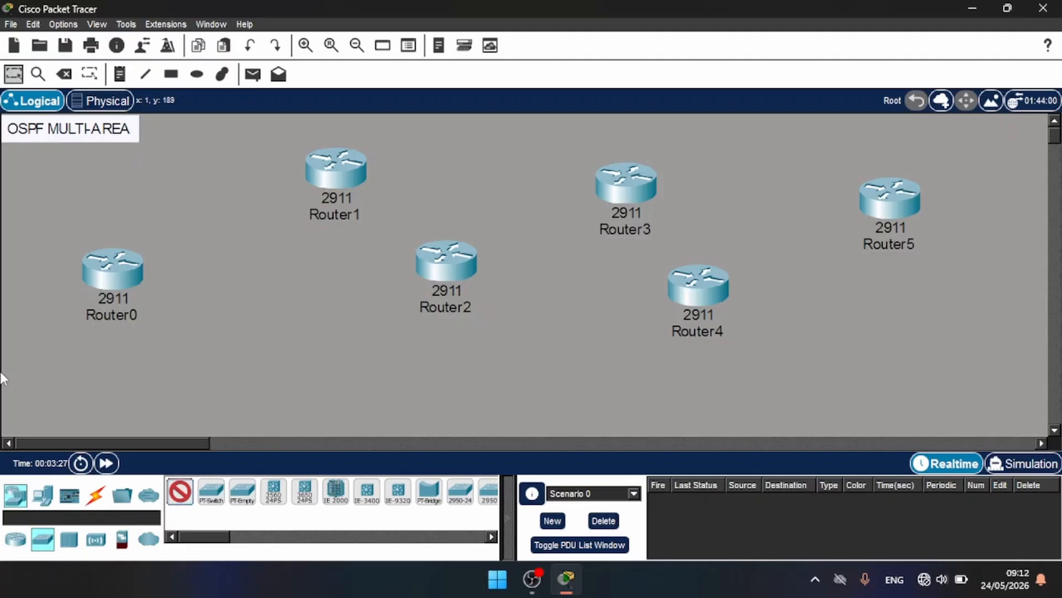
pyautogui.click(43, 349)
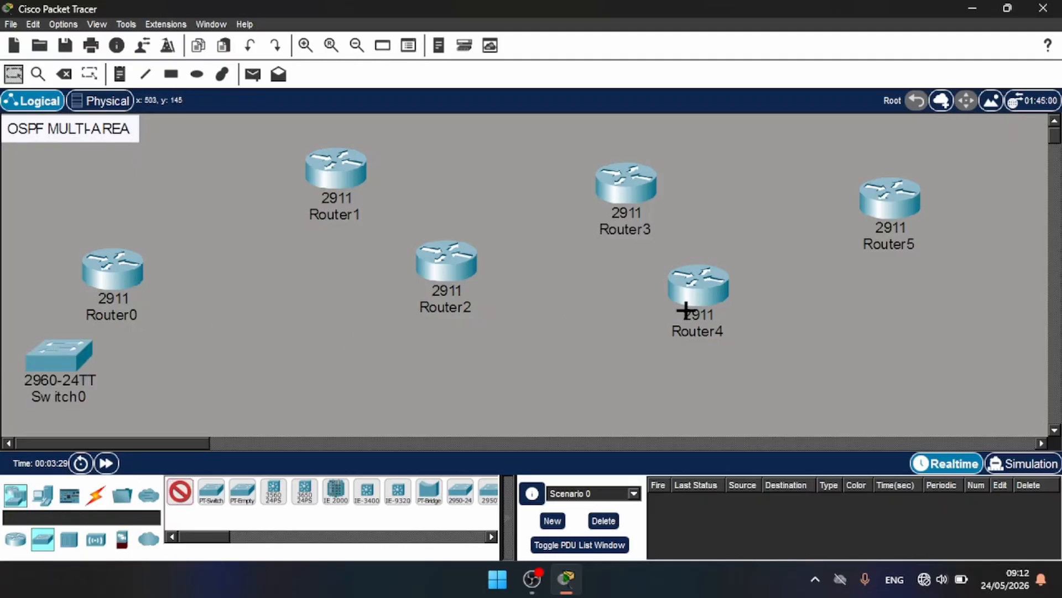
pyautogui.click(958, 290)
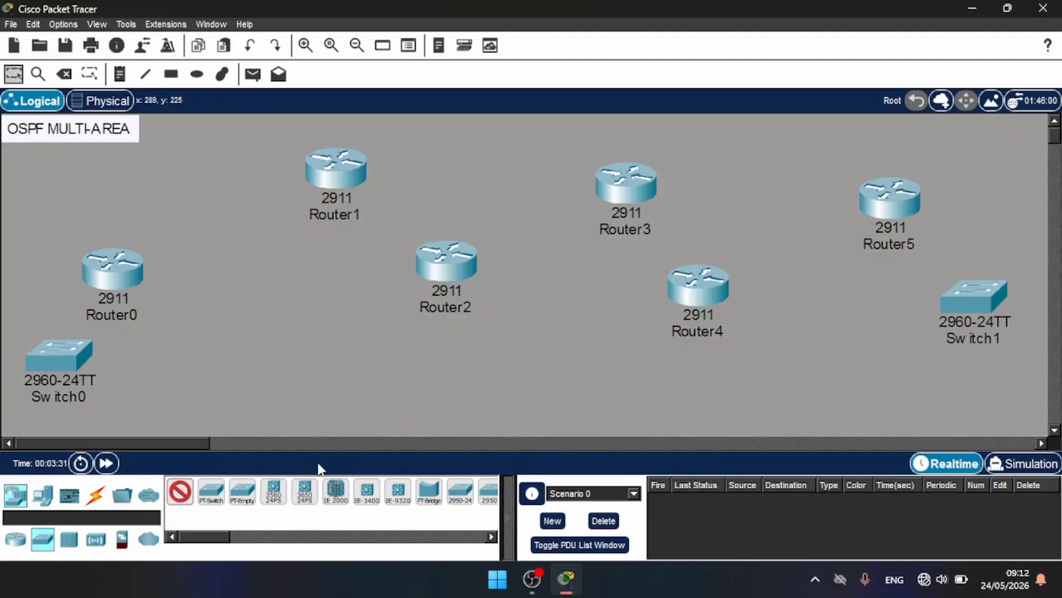
# Add four PCs, two near Switch0 and two below Switch1
pyautogui.click(43, 494)
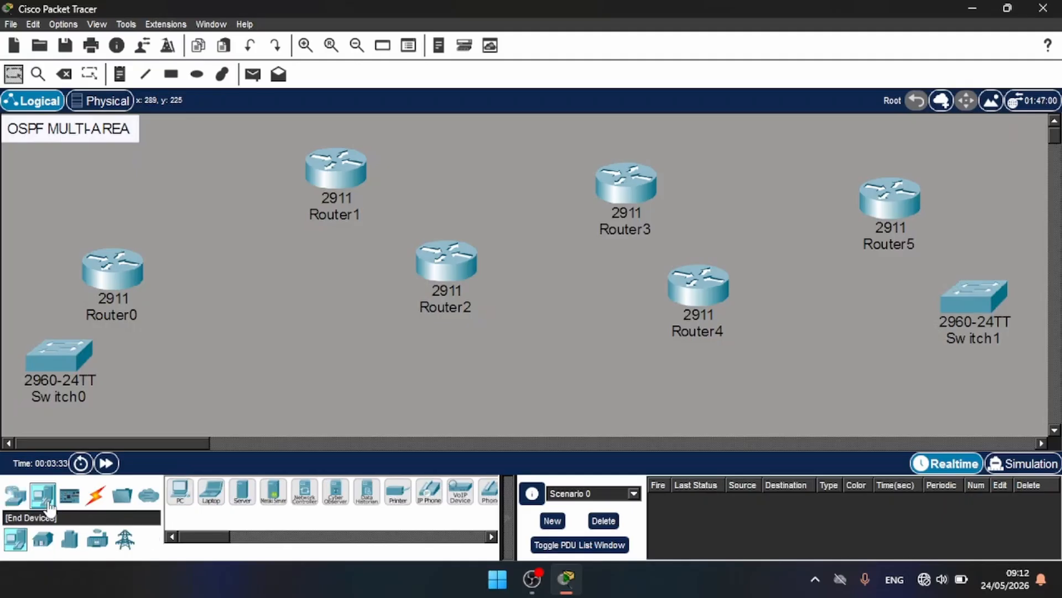
pyautogui.click(179, 497)
pyautogui.click(114, 408)
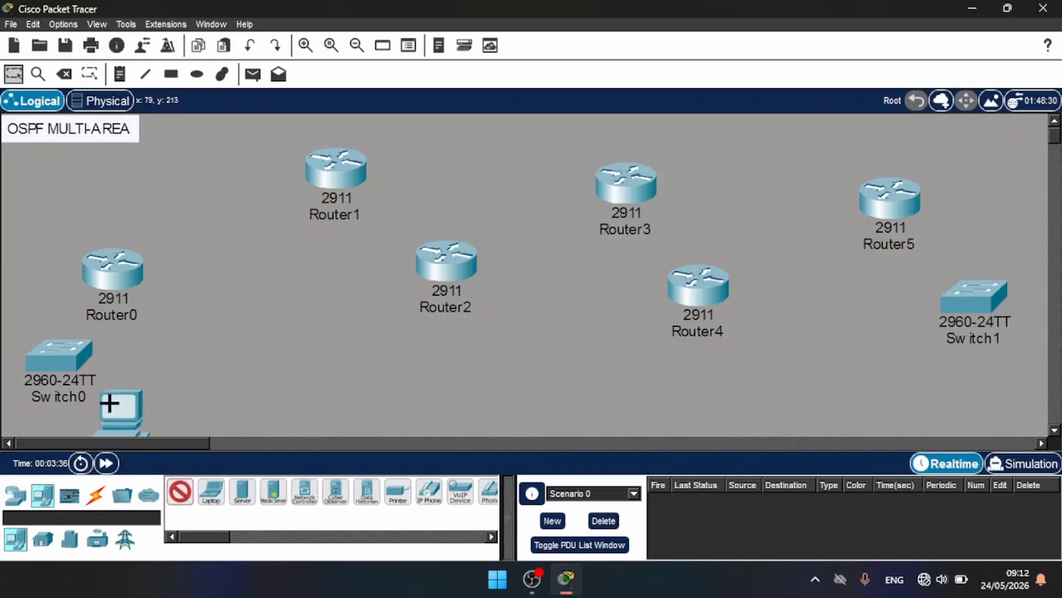
pyautogui.click(205, 406)
pyautogui.click(887, 364)
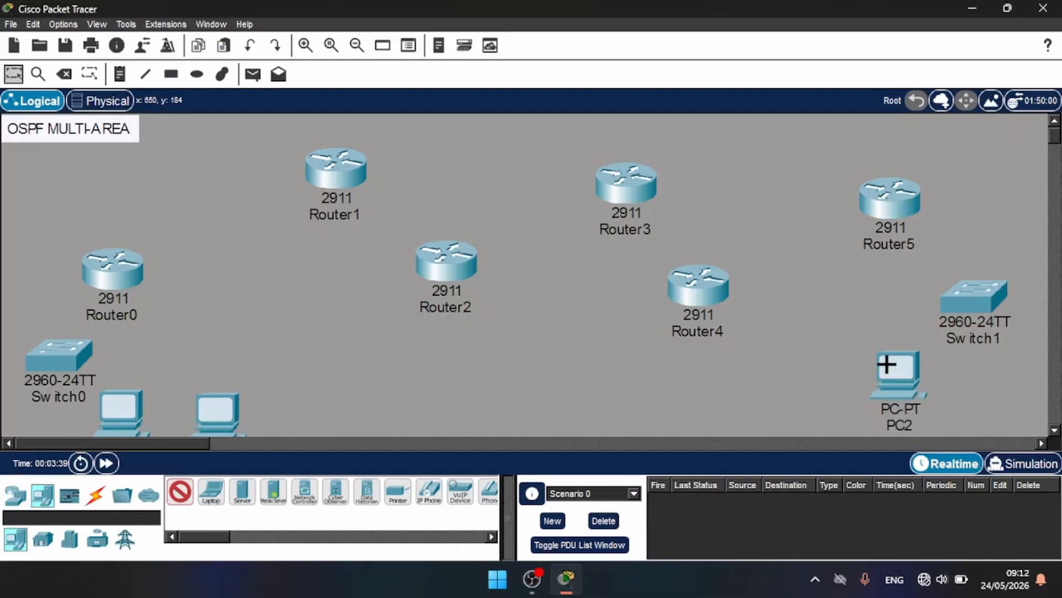
pyautogui.click(996, 385)
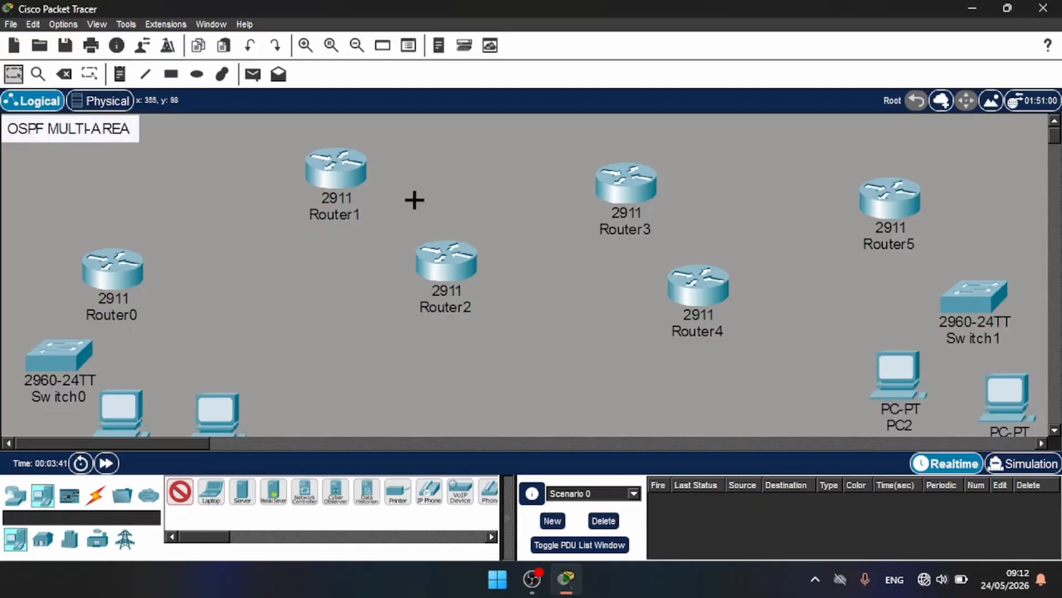
pyautogui.click(21, 80)
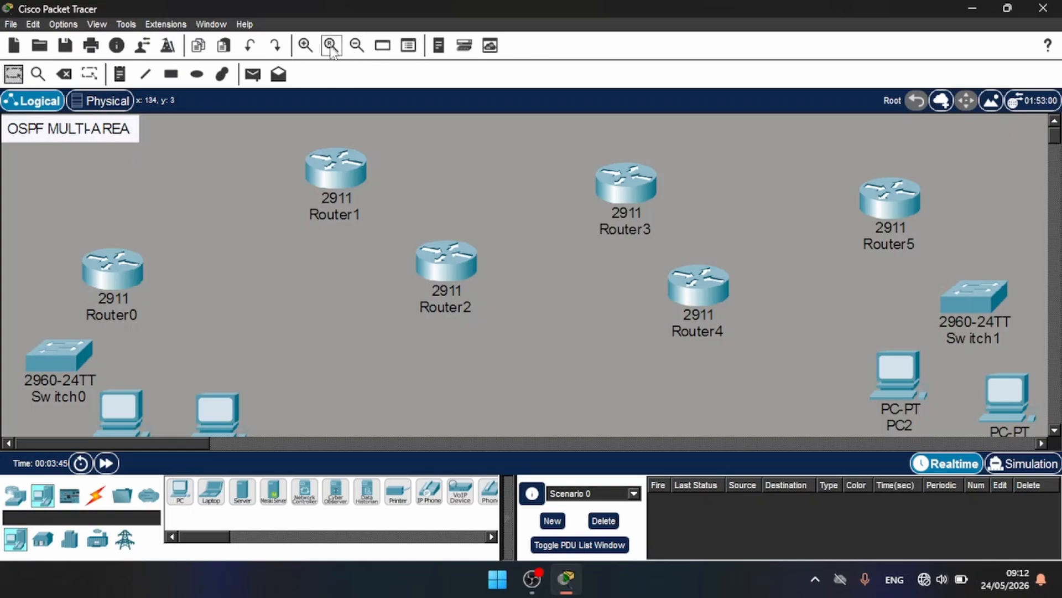
# Shift all routers, switches and PCs together to the right and slightly up, leaving the OSPF MULTI-AREA title in place
pyautogui.click(357, 46)
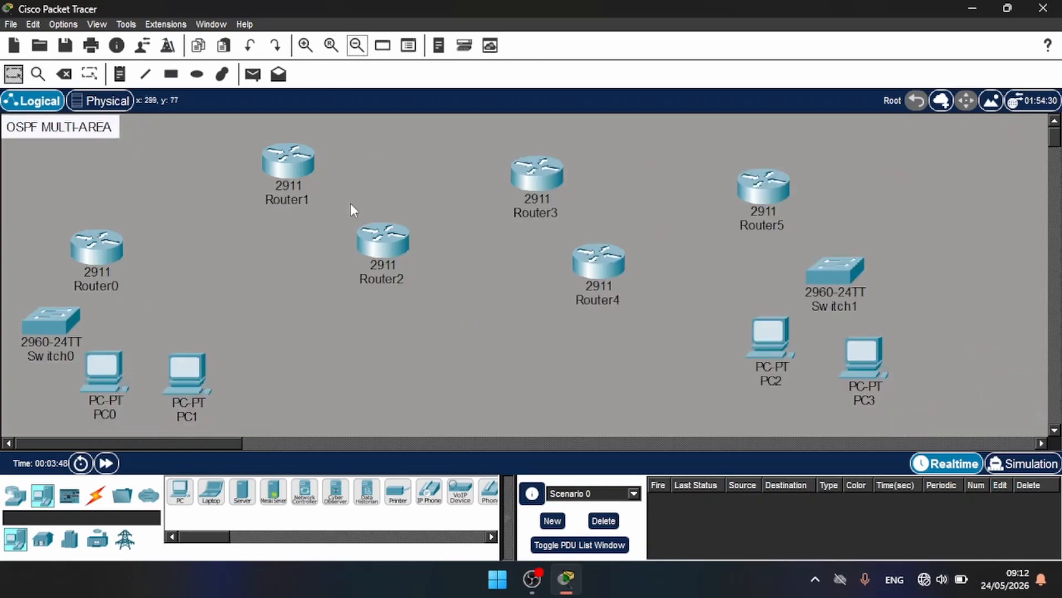
pyautogui.moveTo(2, 151); pyautogui.dragTo(913, 409)
pyautogui.moveTo(881, 369); pyautogui.dragTo(971, 350)
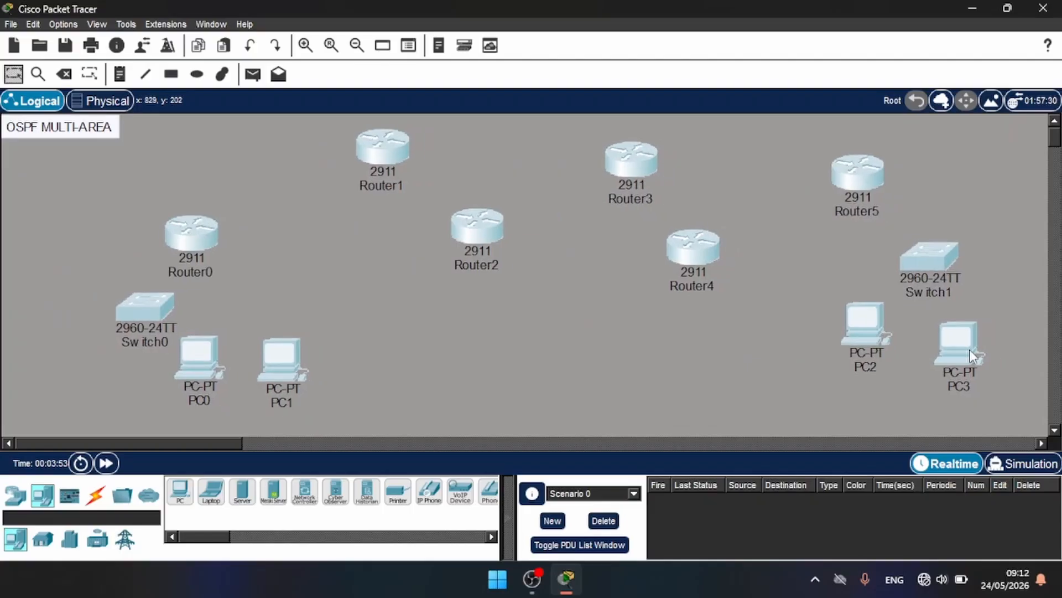
pyautogui.click(719, 364)
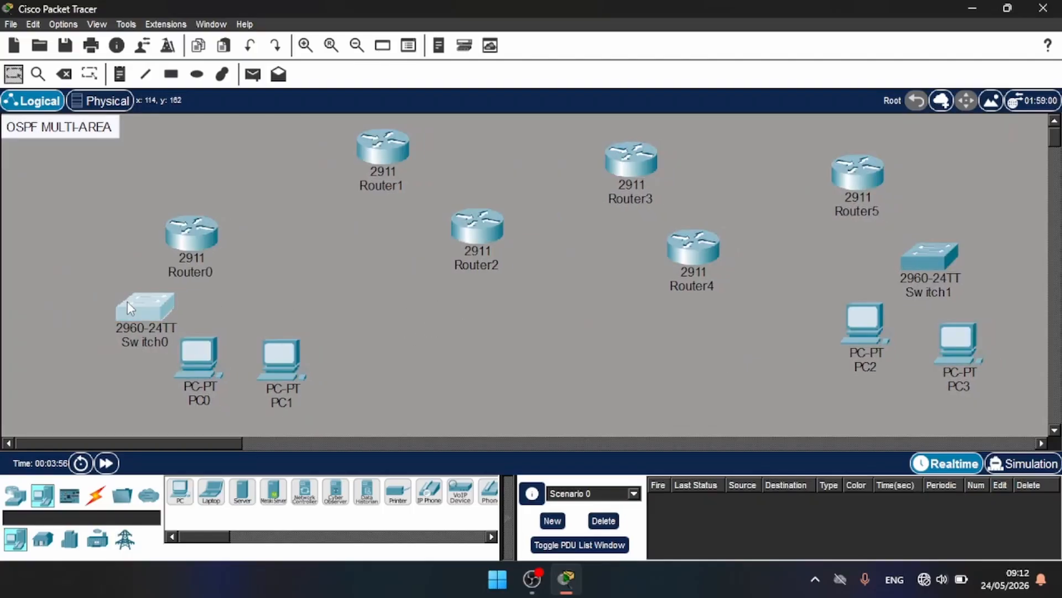
# Rearrange the first LAN by moving Switch0 away from Router0 and spreading PC0 and PC1 beneath the switch
pyautogui.moveTo(127, 301); pyautogui.dragTo(64, 280)
pyautogui.moveTo(187, 366); pyautogui.dragTo(15, 374)
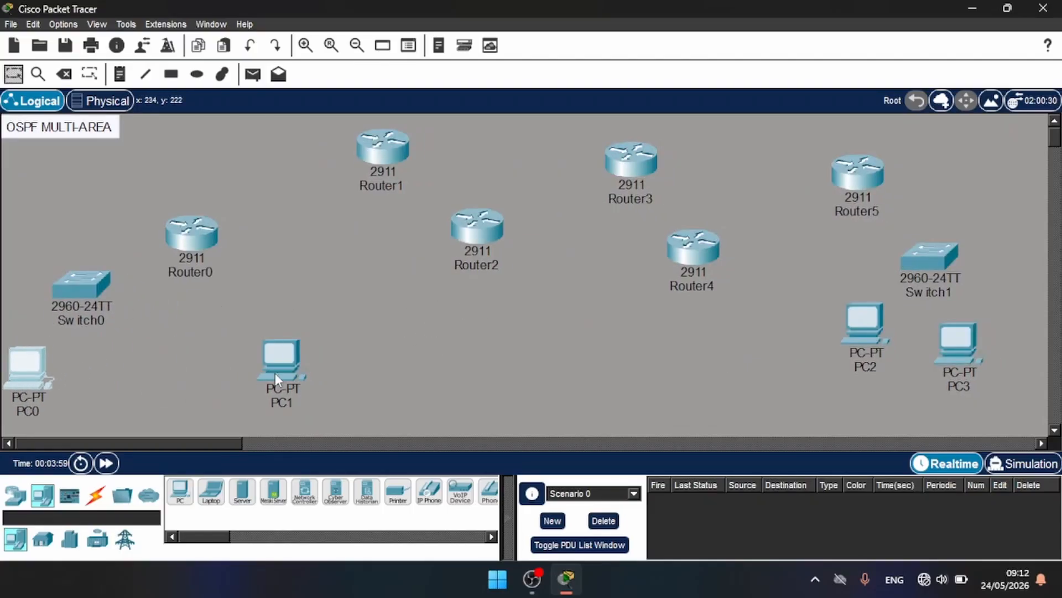
pyautogui.moveTo(274, 373); pyautogui.dragTo(141, 385)
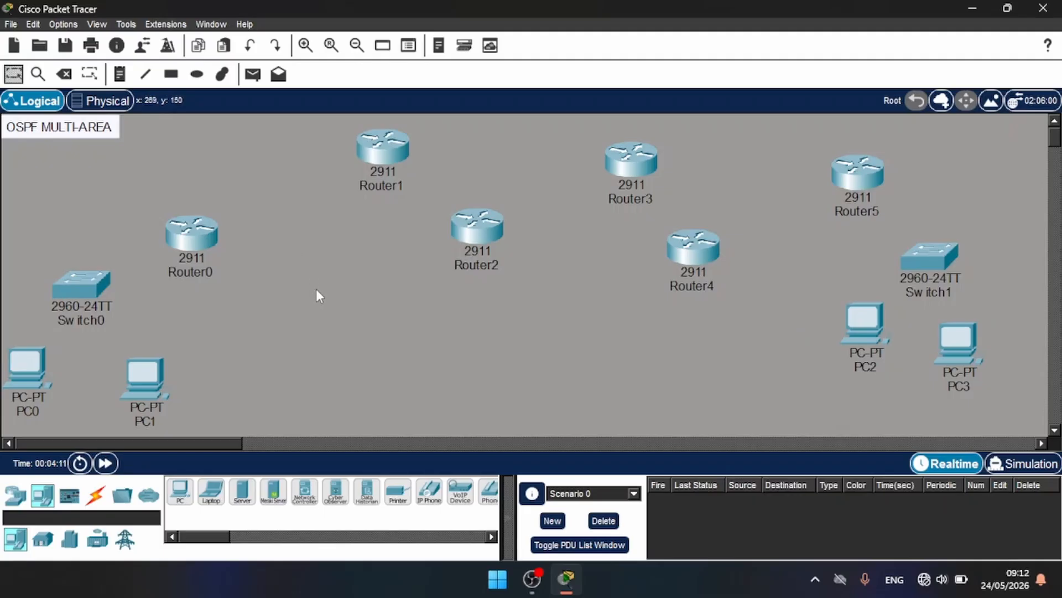
# Power off Router0, install an HWIC-2T module in its leftmost expansion slot and power it back on
pyautogui.click(195, 228)
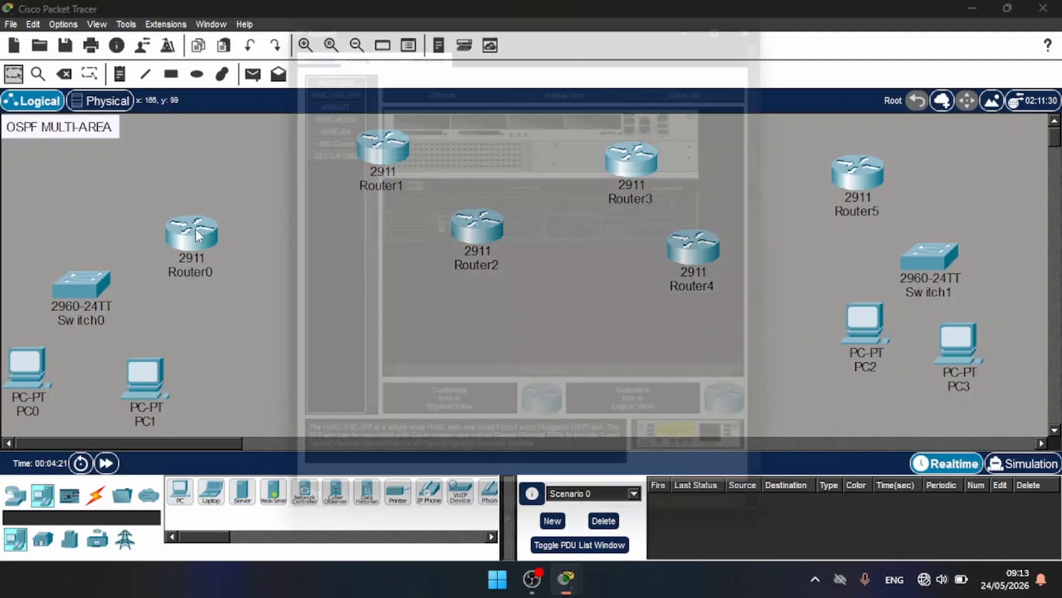
pyautogui.click(446, 226)
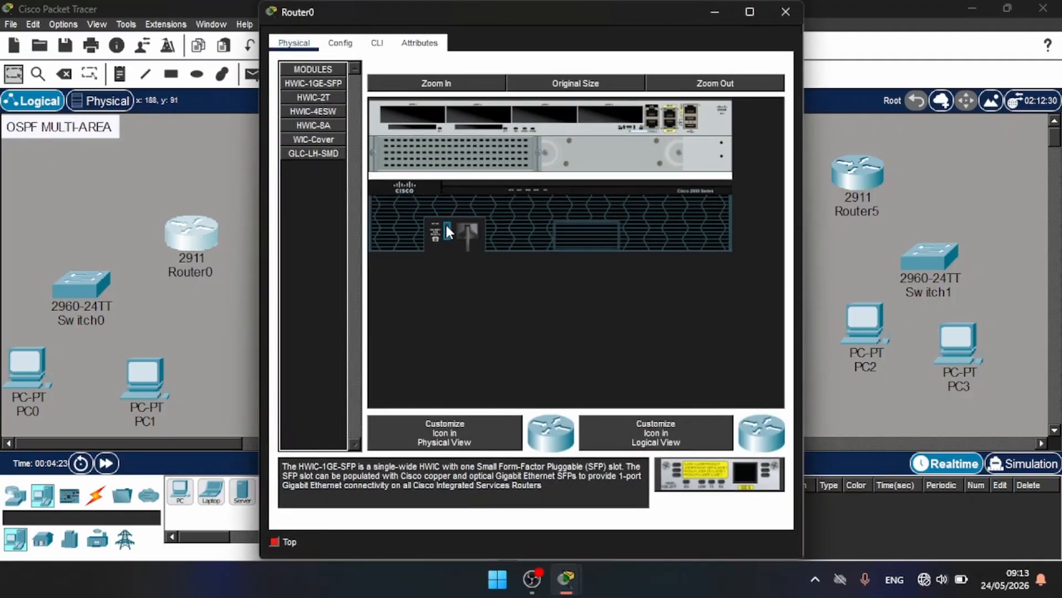
pyautogui.moveTo(314, 98); pyautogui.dragTo(413, 114)
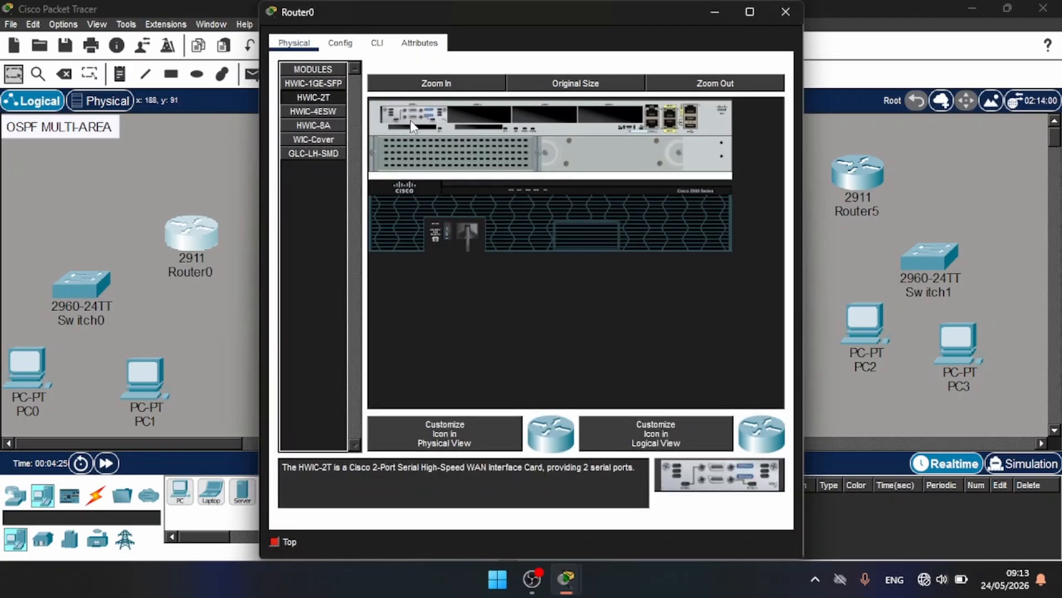
pyautogui.click(447, 228)
pyautogui.click(785, 12)
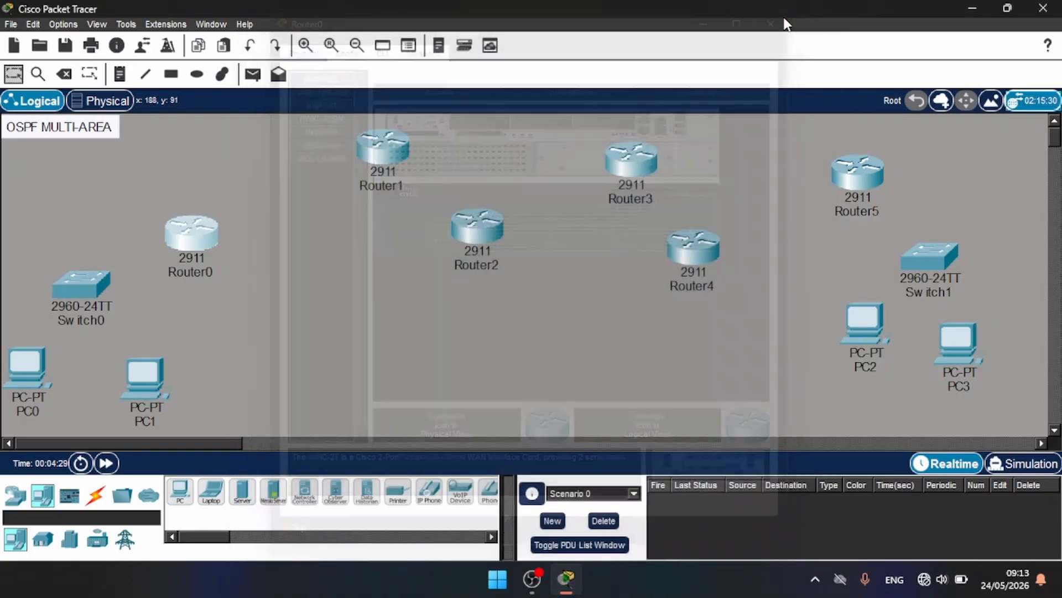
# Install an HWIC-2T serial module in the leftmost expansion slot of Router1 and of Router2, with each router powered off for the fitting
pyautogui.click(384, 149)
pyautogui.click(320, 97)
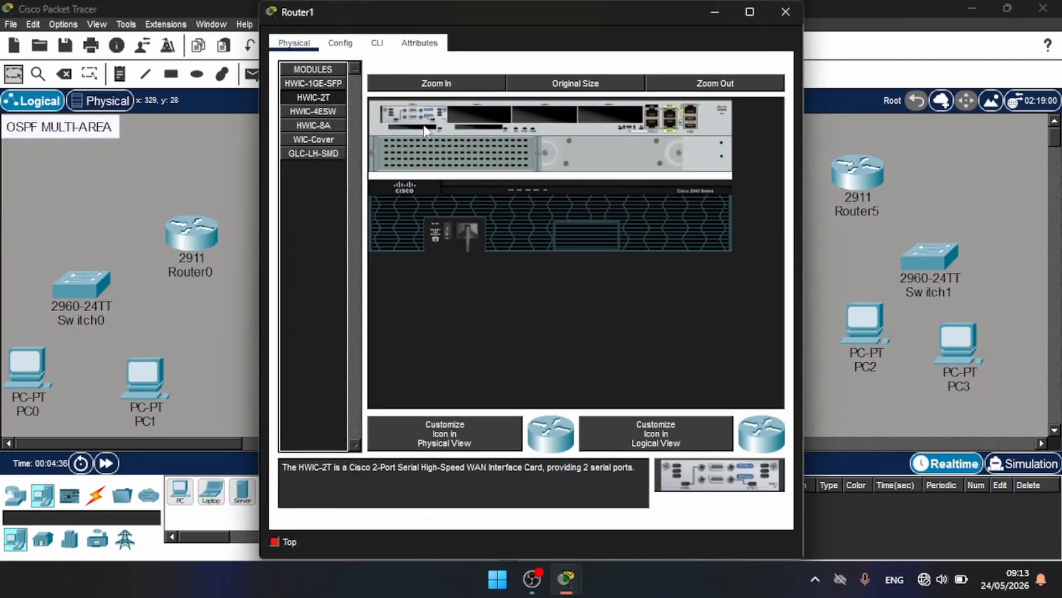
pyautogui.click(785, 13)
pyautogui.click(479, 226)
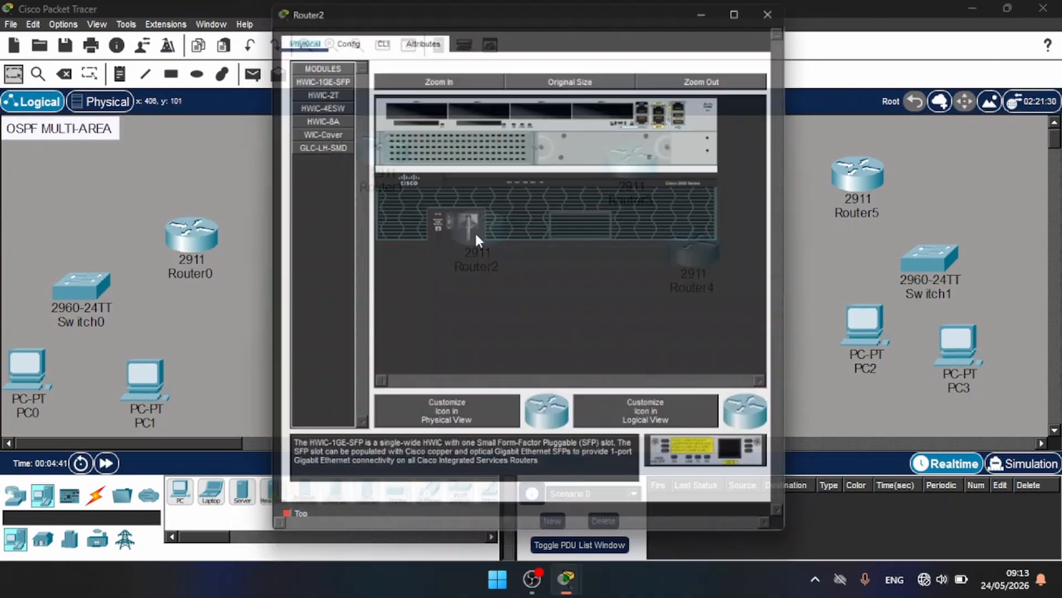
pyautogui.click(313, 98)
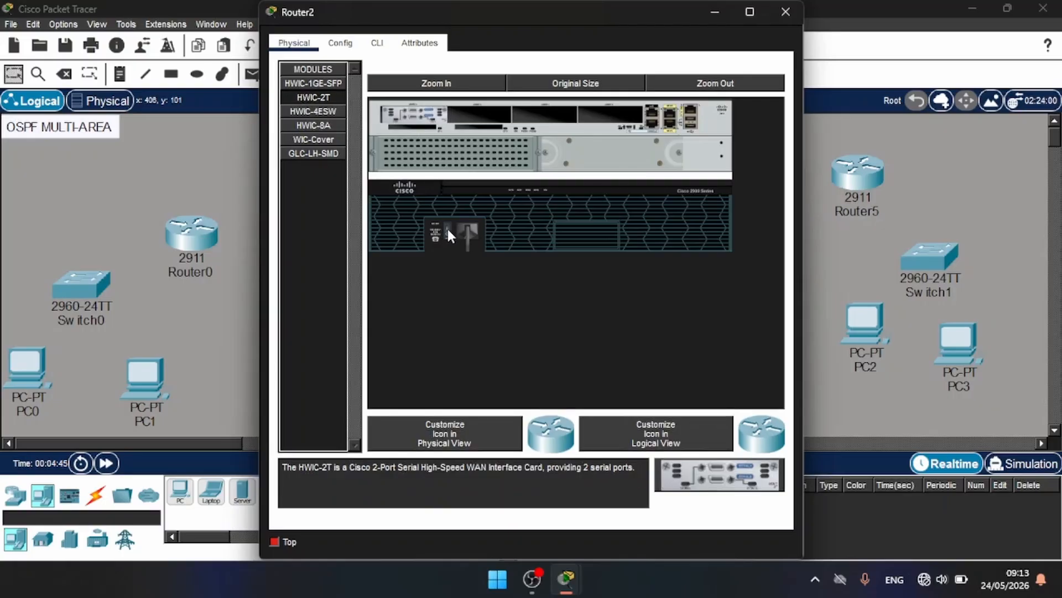
pyautogui.click(785, 11)
# Fit Router3 and Router4 with an HWIC-2T module each in the leftmost slot, powering each off first and on again
pyautogui.click(626, 164)
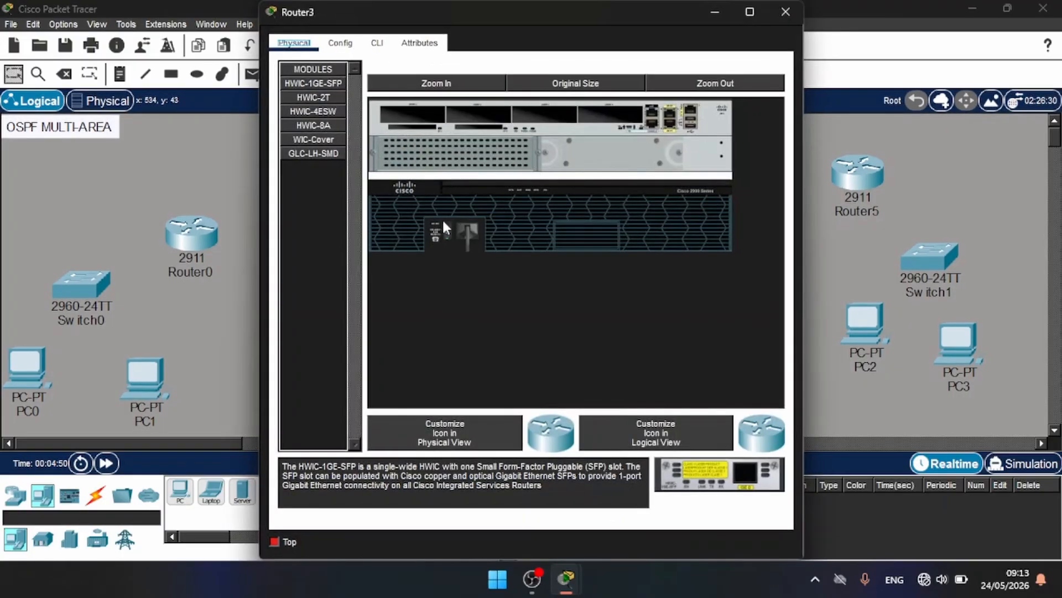
pyautogui.click(447, 227)
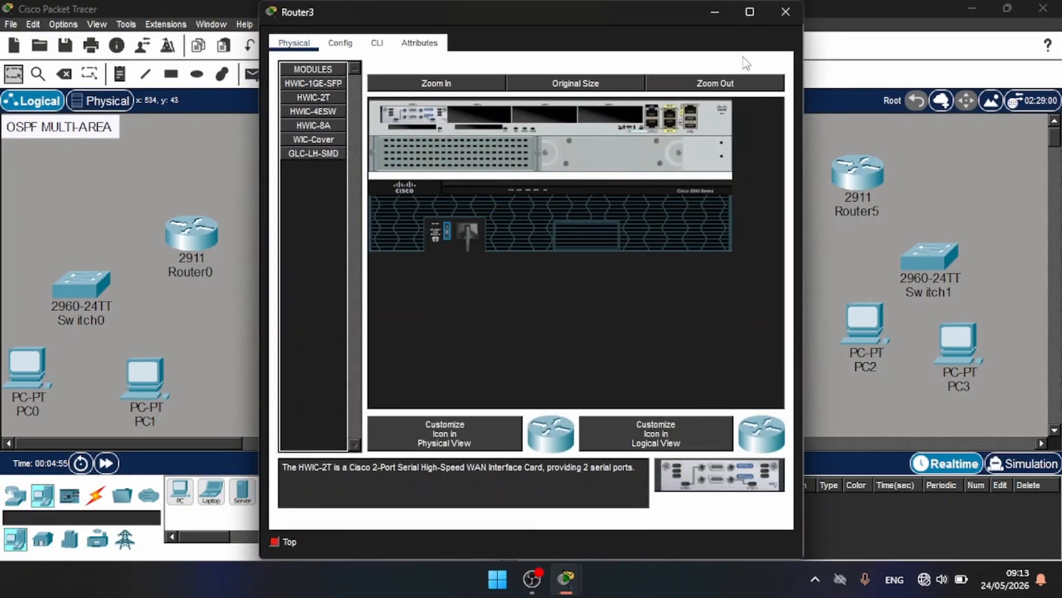
pyautogui.click(785, 11)
pyautogui.click(693, 249)
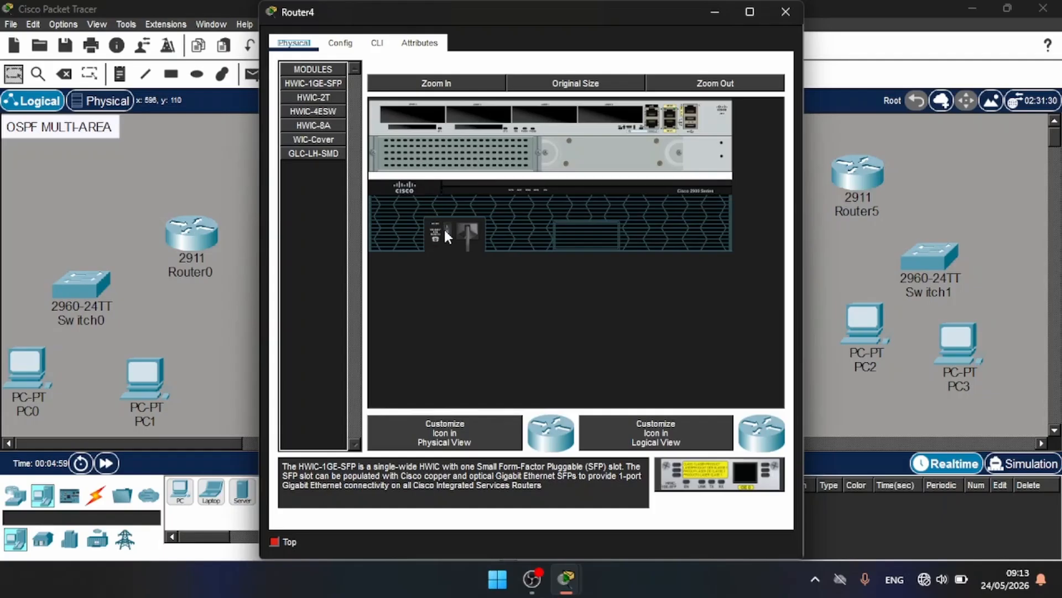
pyautogui.moveTo(320, 102); pyautogui.dragTo(412, 113)
pyautogui.click(445, 229)
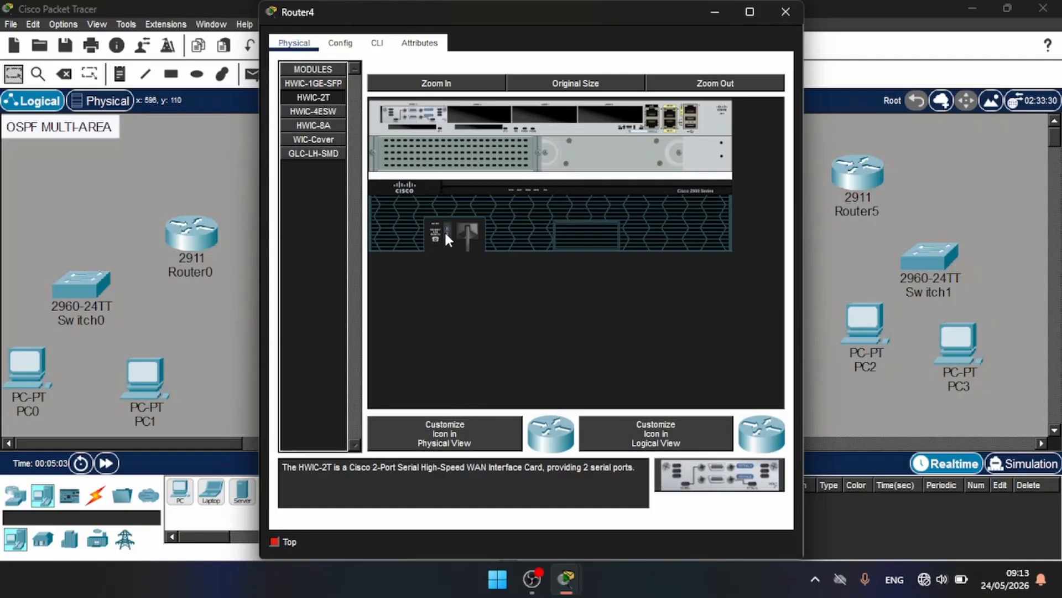
pyautogui.click(785, 11)
# Power off Router5, add an HWIC-2T module in its leftmost expansion slot and restore power
pyautogui.click(858, 174)
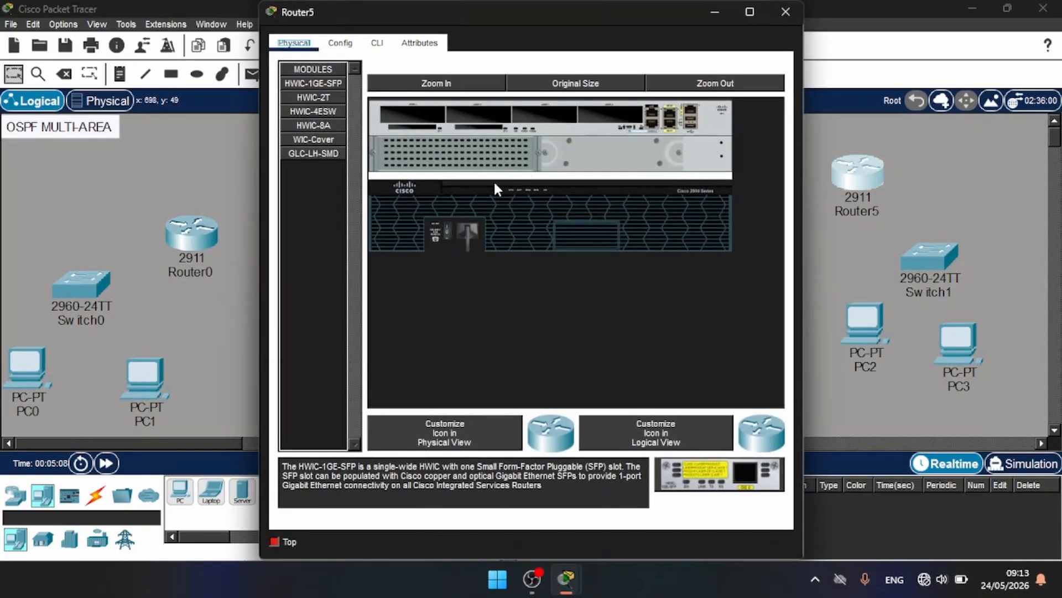
pyautogui.click(446, 231)
pyautogui.moveTo(316, 98); pyautogui.dragTo(413, 115)
pyautogui.click(446, 230)
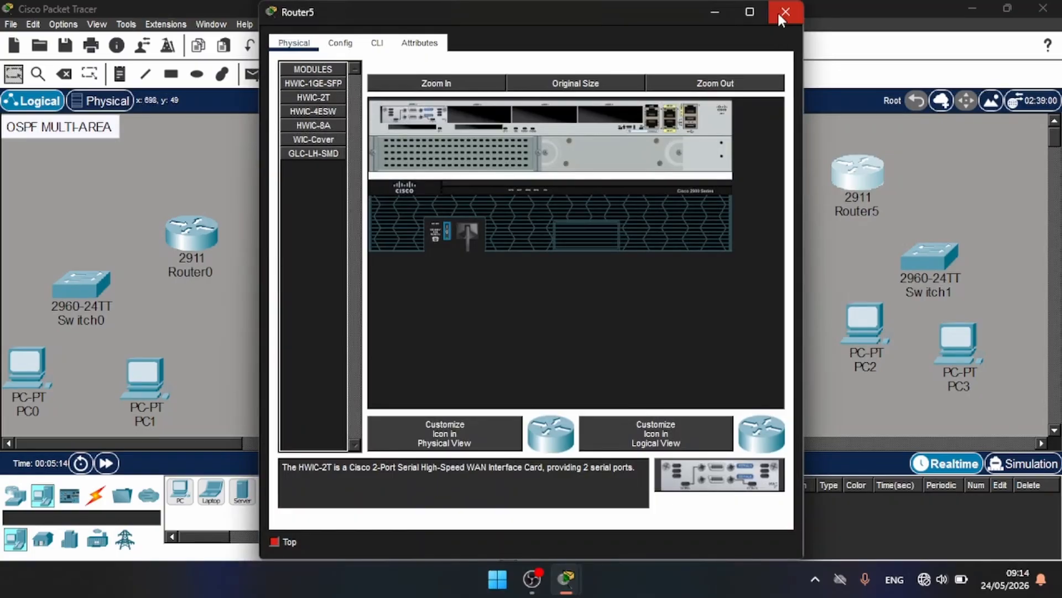
pyautogui.click(785, 11)
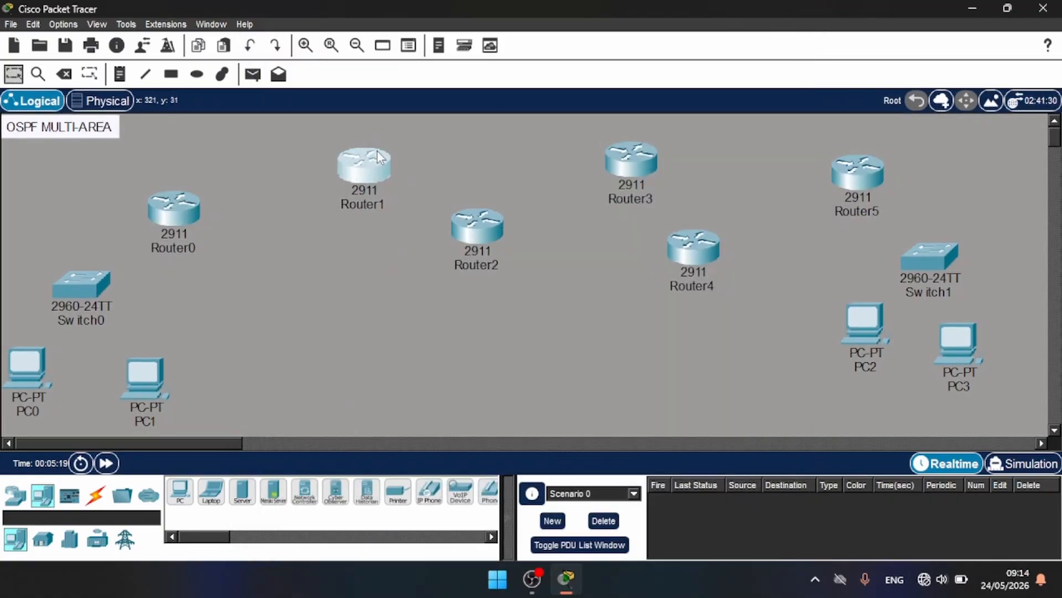
# Rename Router0 as R1
pyautogui.click(181, 253)
pyautogui.press('BackSpace')
pyautogui.press('BackSpace')
pyautogui.press('BackSpace')
pyautogui.press('BackSpace')
pyautogui.press('BackSpace')
pyautogui.press('BackSpace')
pyautogui.write('1')
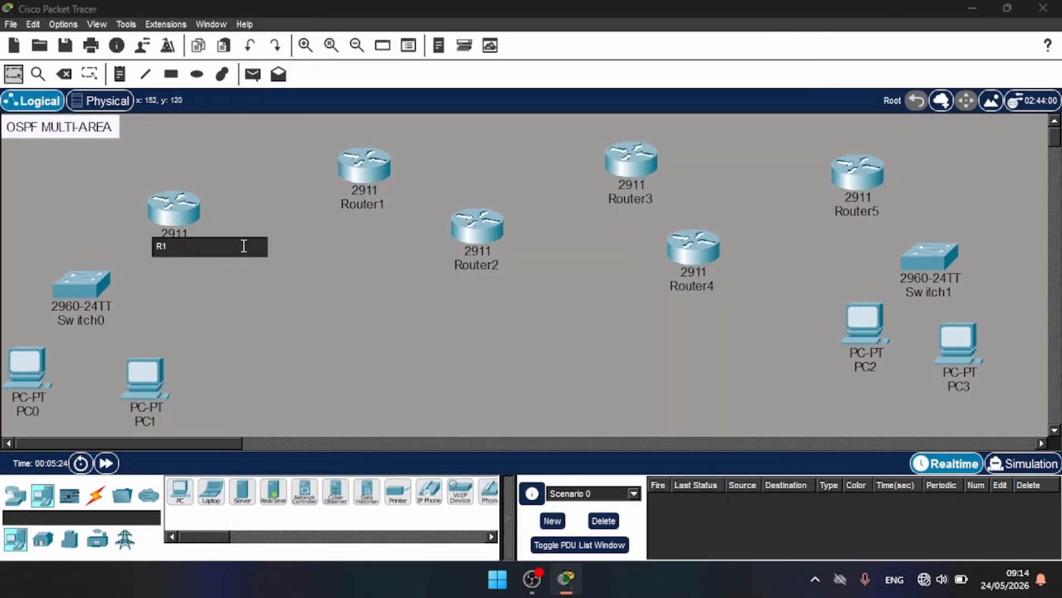
# Rename Router1 as R2
pyautogui.click(357, 202)
pyautogui.press('BackSpace')
pyautogui.press('BackSpace')
pyautogui.press('BackSpace')
pyautogui.press('BackSpace')
pyautogui.press('BackSpace')
pyautogui.press('BackSpace')
pyautogui.write('2')
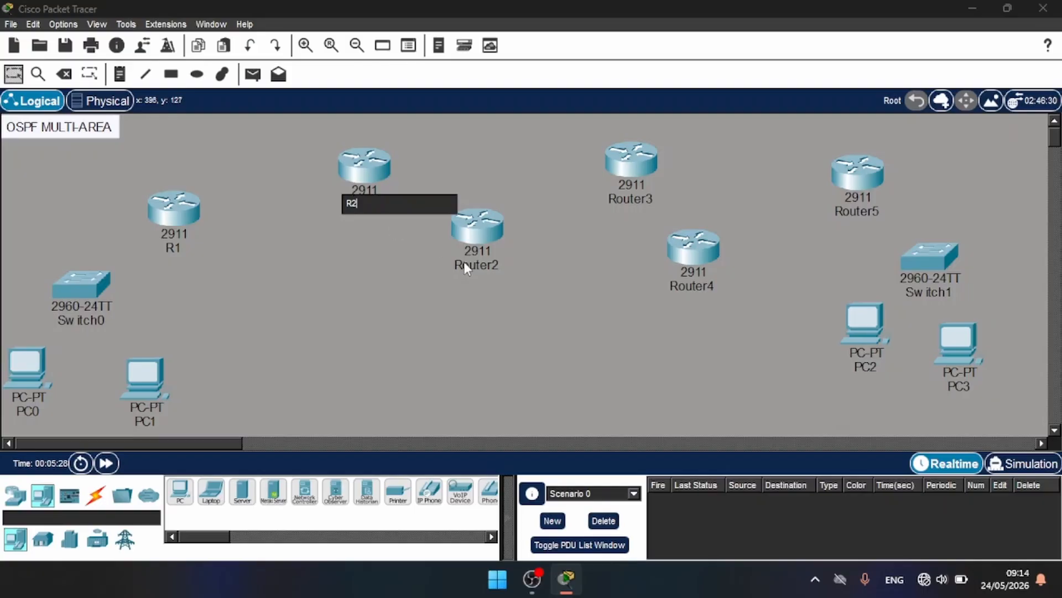
# Rename Router2 as R3
pyautogui.click(467, 268)
pyautogui.press('BackSpace')
pyautogui.press('BackSpace')
pyautogui.press('BackSpace')
pyautogui.press('BackSpace')
pyautogui.press('BackSpace')
pyautogui.press('BackSpace')
pyautogui.write('3')
# Rename Router3 as R4
pyautogui.click(625, 197)
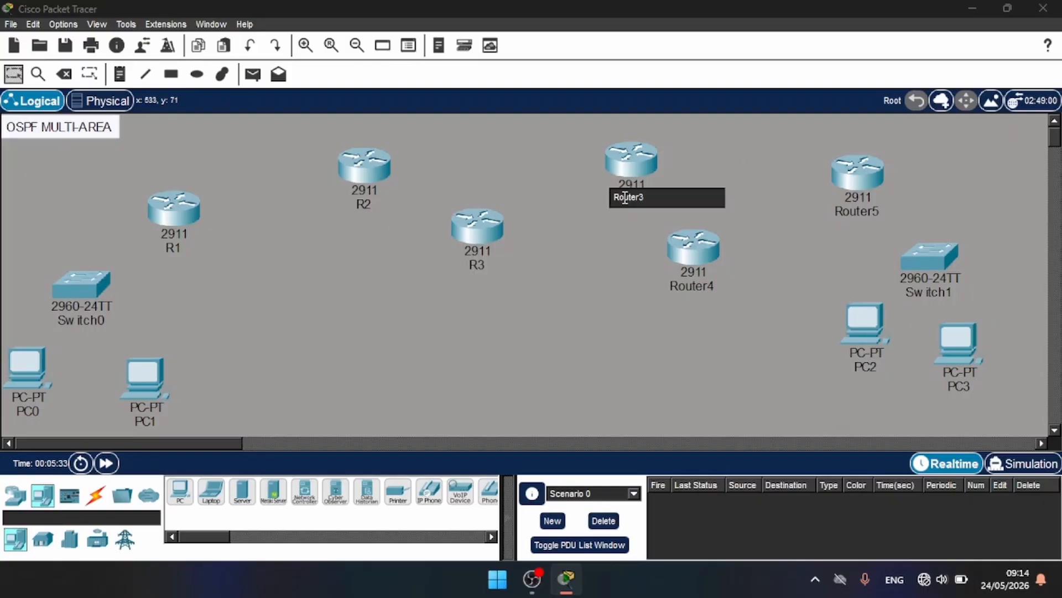
pyautogui.press('BackSpace')
pyautogui.press('BackSpace')
pyautogui.press('BackSpace')
pyautogui.press('BackSpace')
pyautogui.press('BackSpace')
pyautogui.press('BackSpace')
pyautogui.write('4')
# Rename Router4 as R5
pyautogui.click(692, 286)
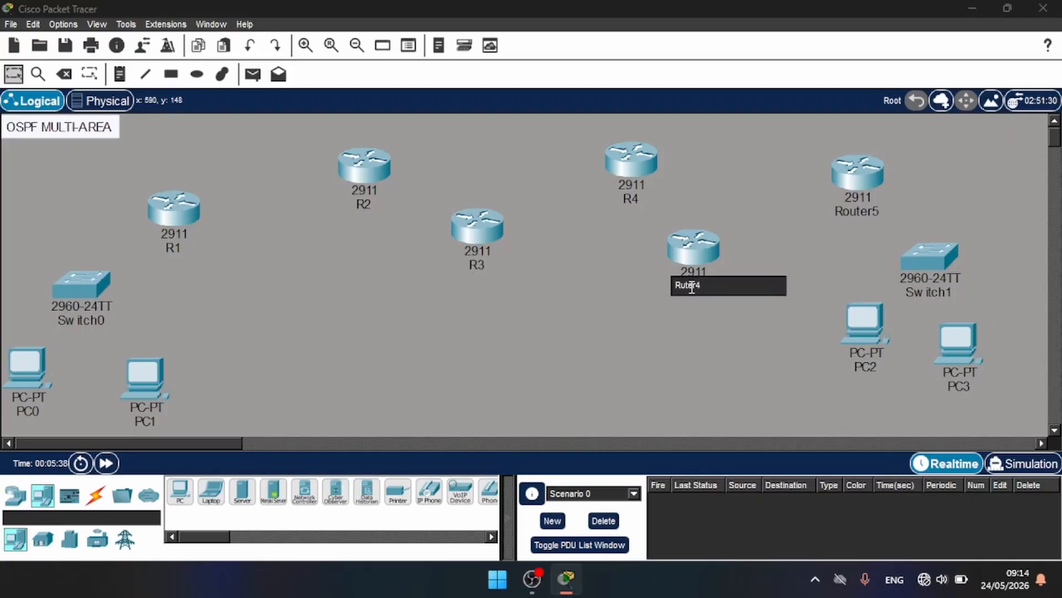
pyautogui.press('BackSpace')
pyautogui.press('BackSpace')
pyautogui.press('BackSpace')
pyautogui.press('BackSpace')
pyautogui.press('BackSpace')
pyautogui.press('BackSpace')
pyautogui.write('5')
# Rename Router5 as R6
pyautogui.click(857, 209)
pyautogui.press('BackSpace')
pyautogui.press('BackSpace')
pyautogui.press('BackSpace')
pyautogui.press('BackSpace')
pyautogui.press('BackSpace')
pyautogui.press('BackSpace')
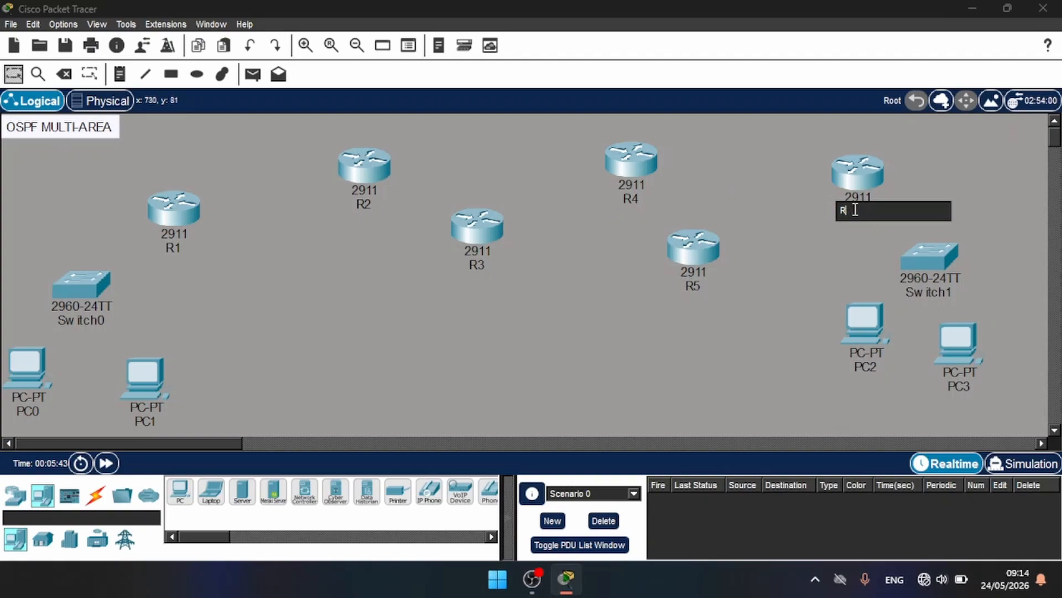
pyautogui.write('6')
pyautogui.click(515, 232)
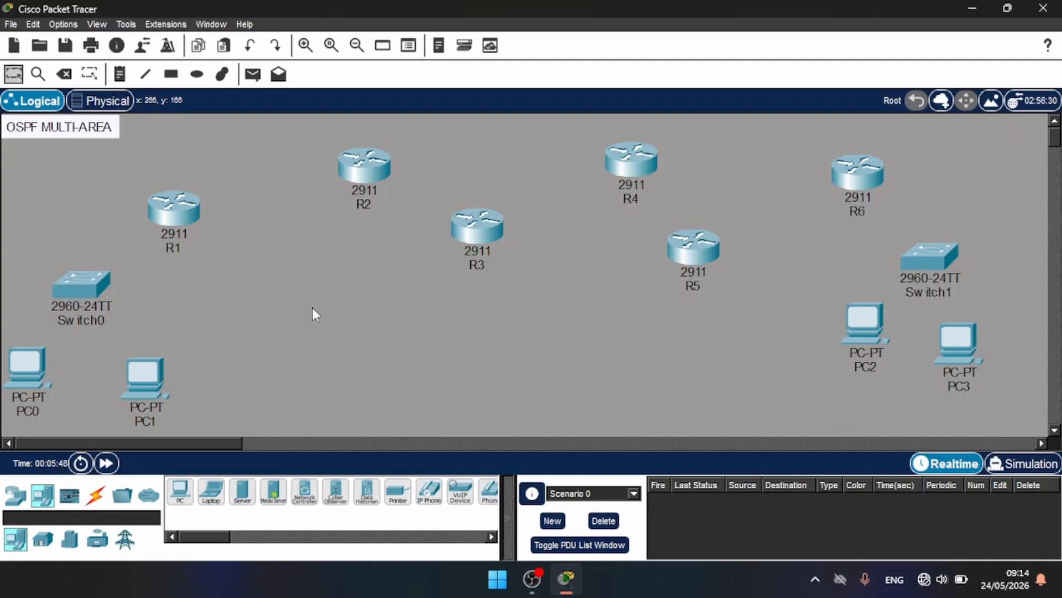
# Rearrange the routers: R6 below R4, R5 above Switch1, and R2 and R3 further left
pyautogui.moveTo(858, 169); pyautogui.dragTo(603, 324)
pyautogui.moveTo(693, 248); pyautogui.dragTo(837, 186)
pyautogui.moveTo(374, 186); pyautogui.dragTo(311, 184)
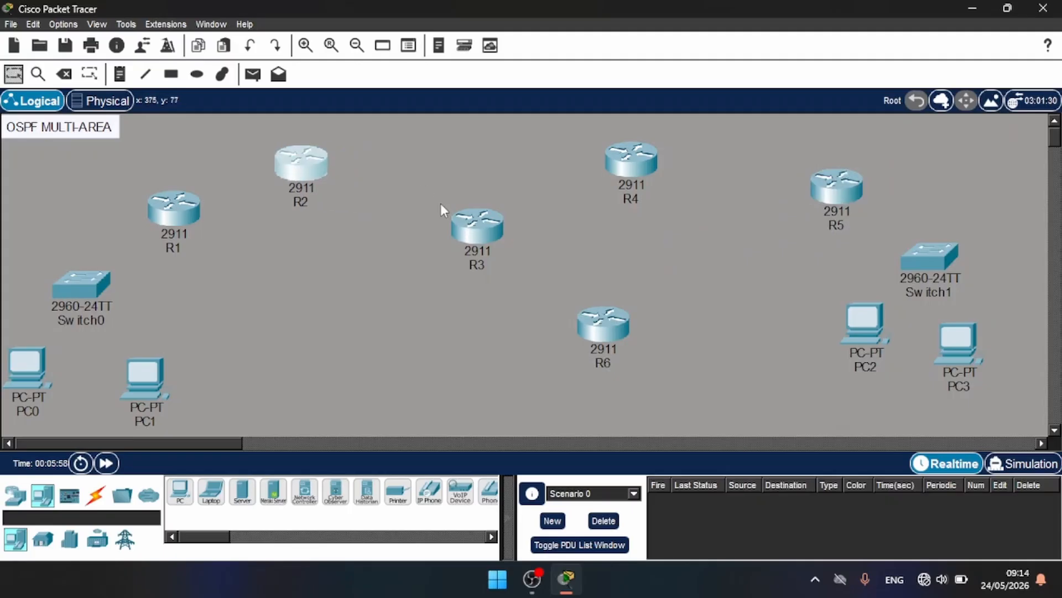
pyautogui.moveTo(451, 217); pyautogui.dragTo(382, 247)
pyautogui.moveTo(601, 328); pyautogui.dragTo(636, 374)
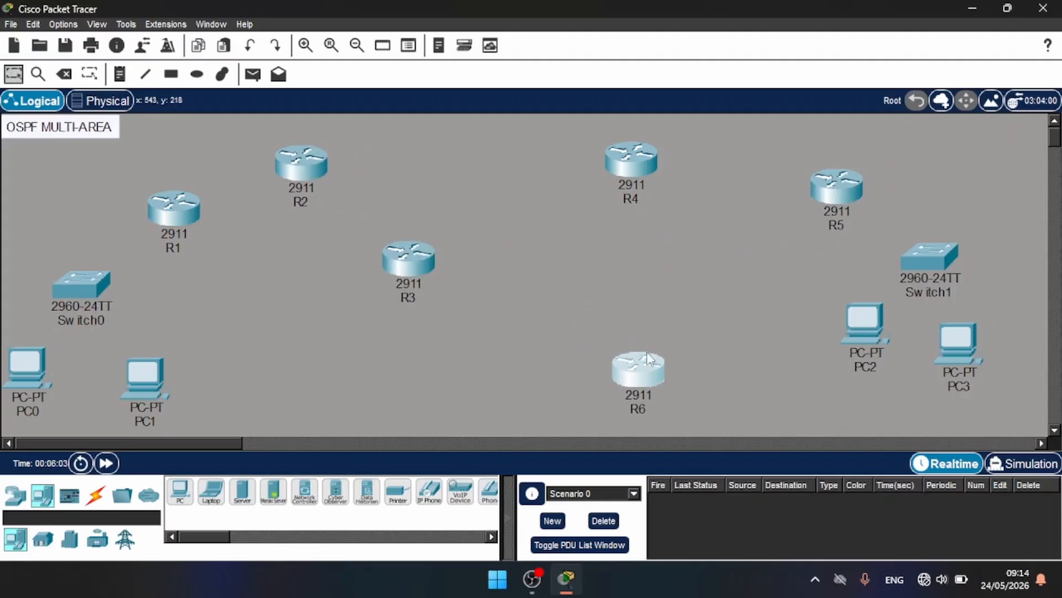
# Spread out R5, Switch1, PC2 and PC3 near the right edge, and move R1 slightly up and left
pyautogui.moveTo(851, 189); pyautogui.dragTo(881, 169)
pyautogui.moveTo(924, 250); pyautogui.dragTo(963, 238)
pyautogui.moveTo(875, 321); pyautogui.dragTo(878, 351)
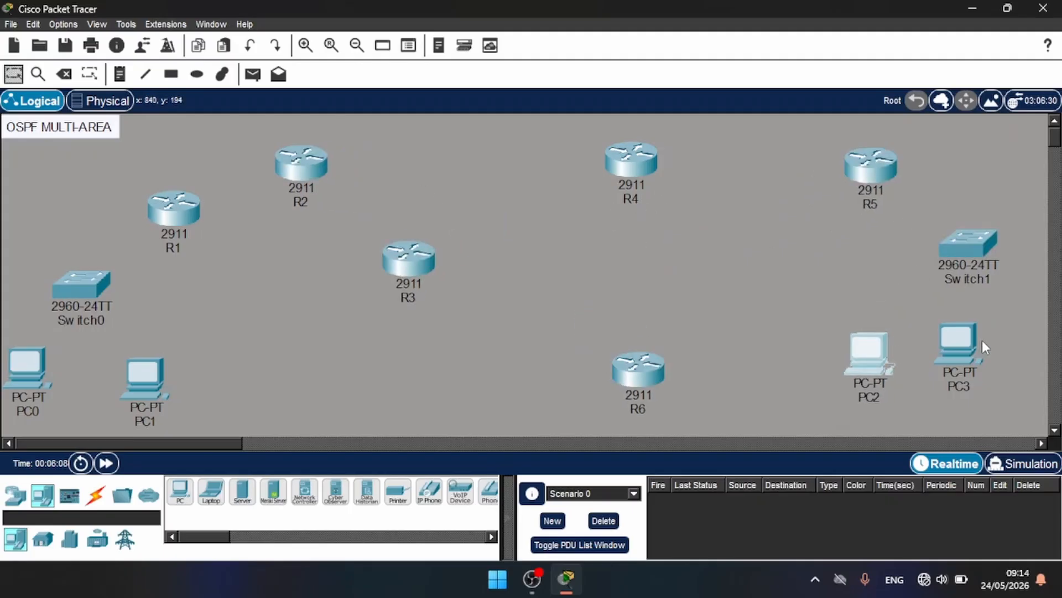
pyautogui.moveTo(982, 340); pyautogui.dragTo(1017, 373)
pyautogui.moveTo(197, 198); pyautogui.dragTo(176, 176)
pyautogui.click(260, 278)
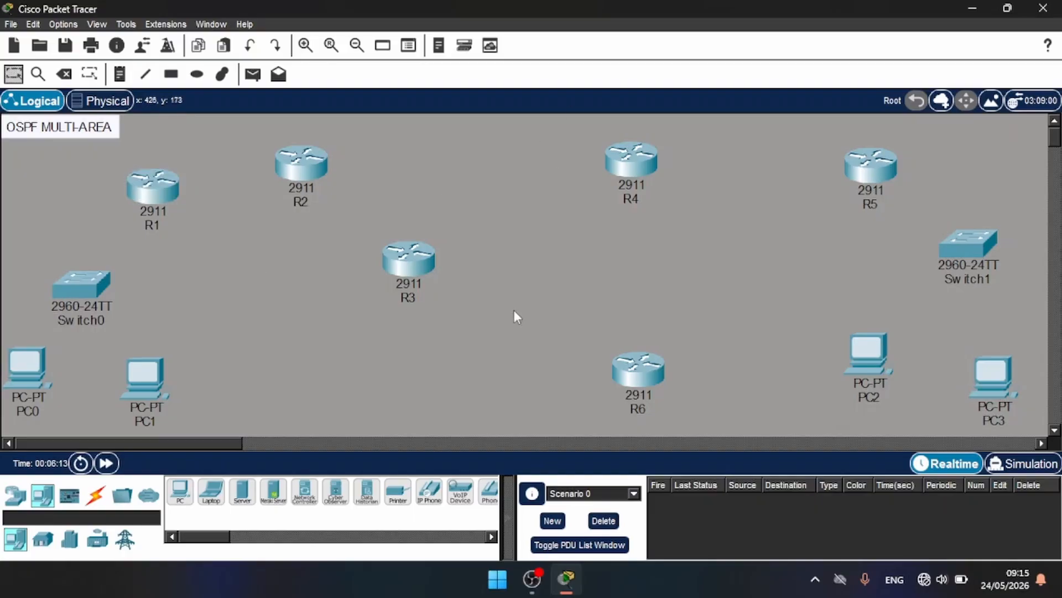
# Connect PC0 and PC1 to Switch0 using the automatic connection type
pyautogui.click(95, 494)
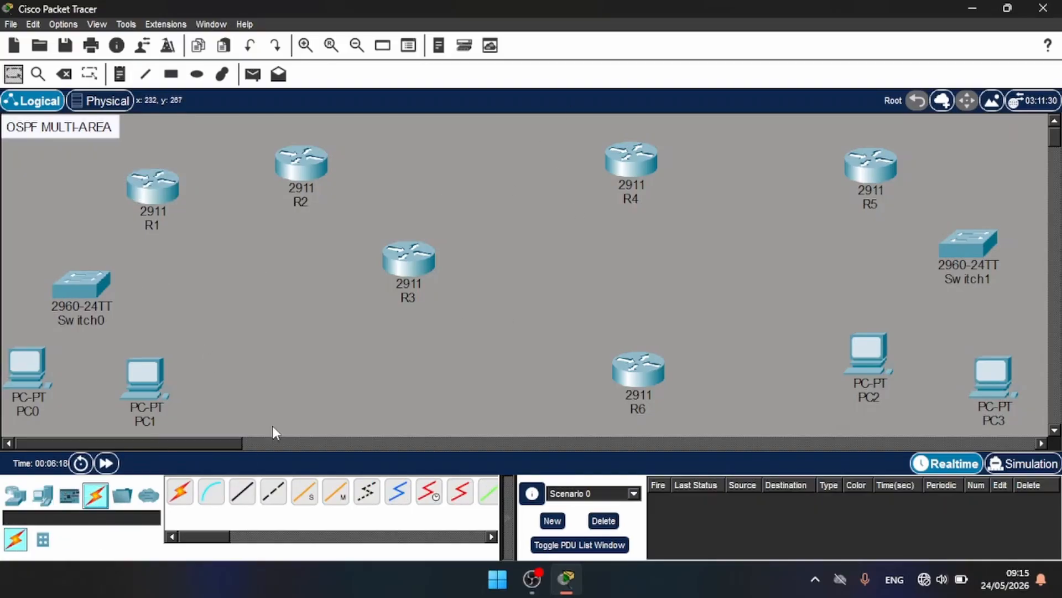
pyautogui.click(178, 493)
pyautogui.click(88, 282)
pyautogui.click(27, 368)
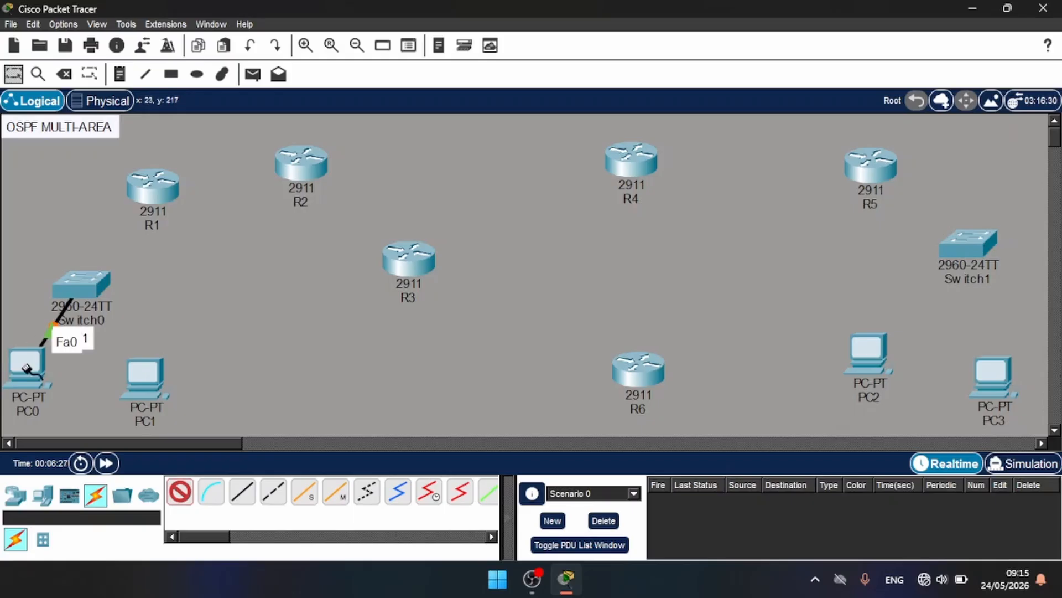
pyautogui.click(142, 370)
pyautogui.click(83, 282)
# Connect PC2 and PC3 to Switch1 using the automatic connection type
pyautogui.click(968, 243)
pyautogui.click(866, 351)
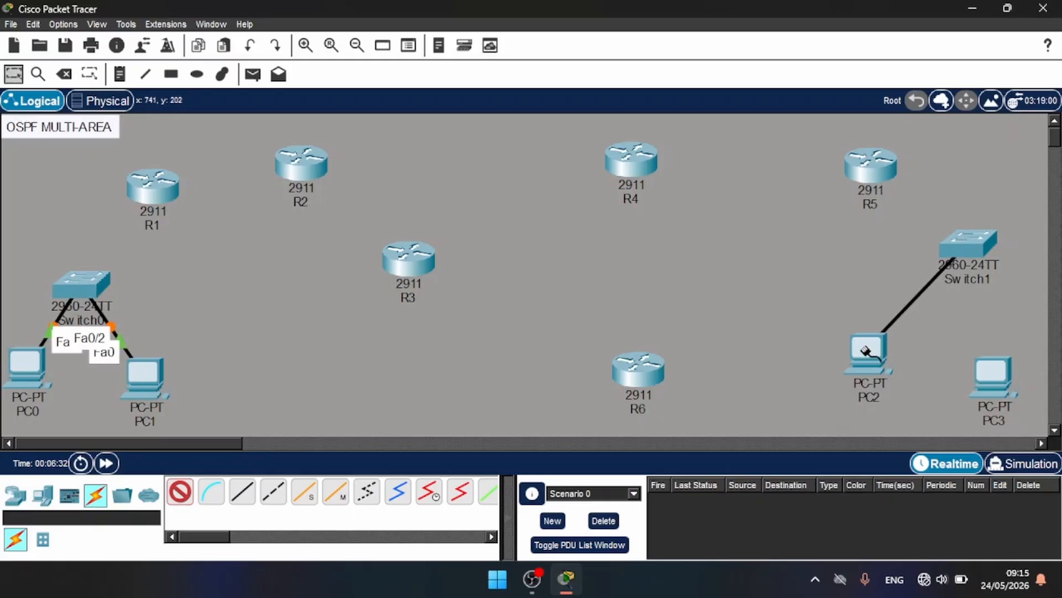
pyautogui.click(989, 375)
pyautogui.click(978, 249)
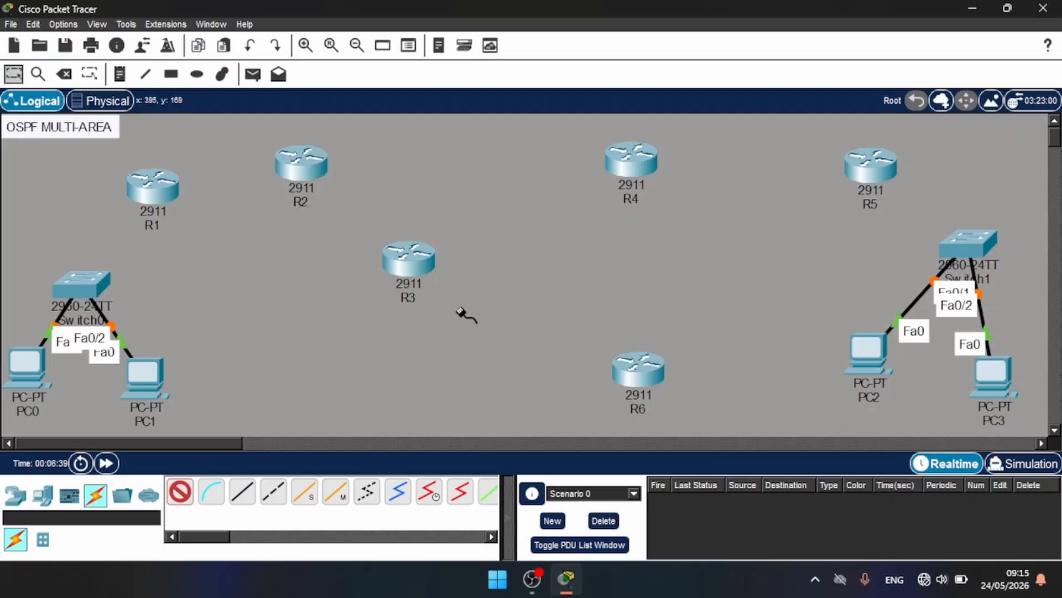
# Connect Switch1 FastEthernet0/24 to R5 GigabitEthernet0/0 with a copper straight-through cable
pyautogui.click(248, 494)
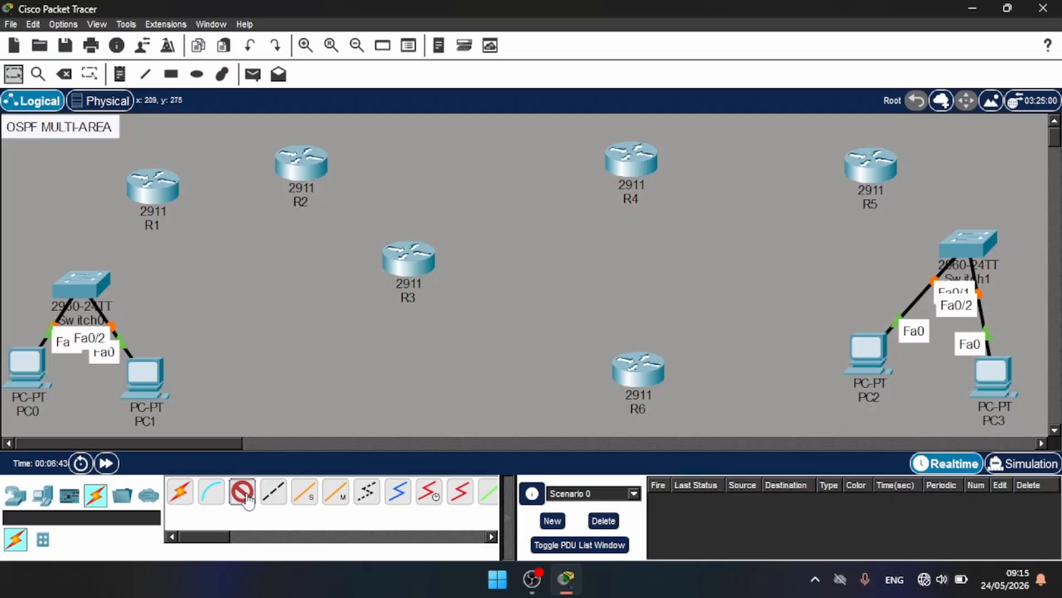
pyautogui.click(974, 236)
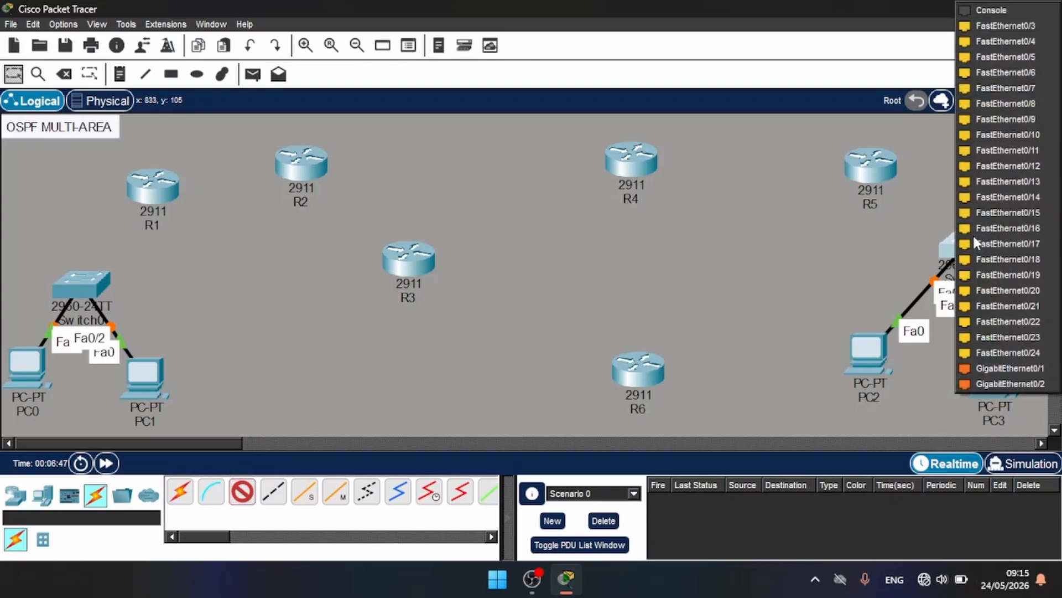
pyautogui.click(1001, 358)
pyautogui.click(880, 170)
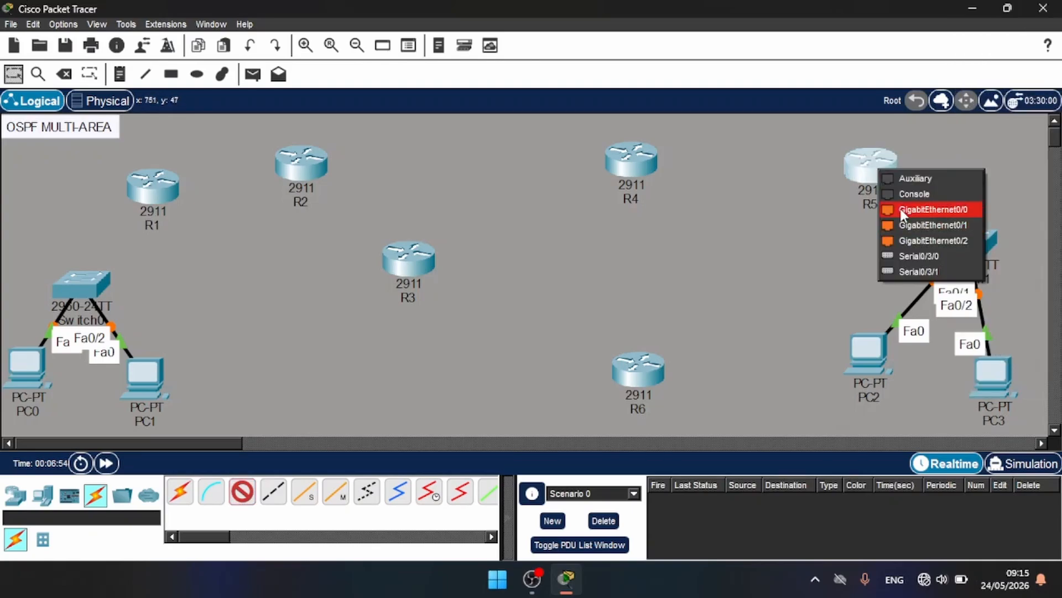
pyautogui.click(901, 209)
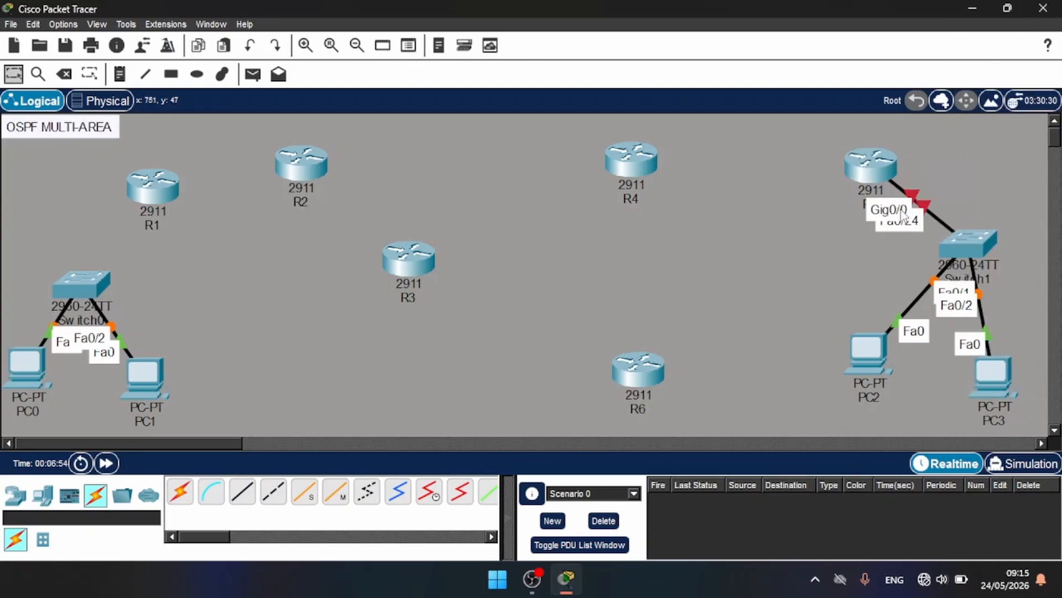
# Connect Switch0 FastEthernet0/24 to R1 GigabitEthernet0/0 with a copper straight-through cable
pyautogui.click(242, 491)
pyautogui.click(102, 291)
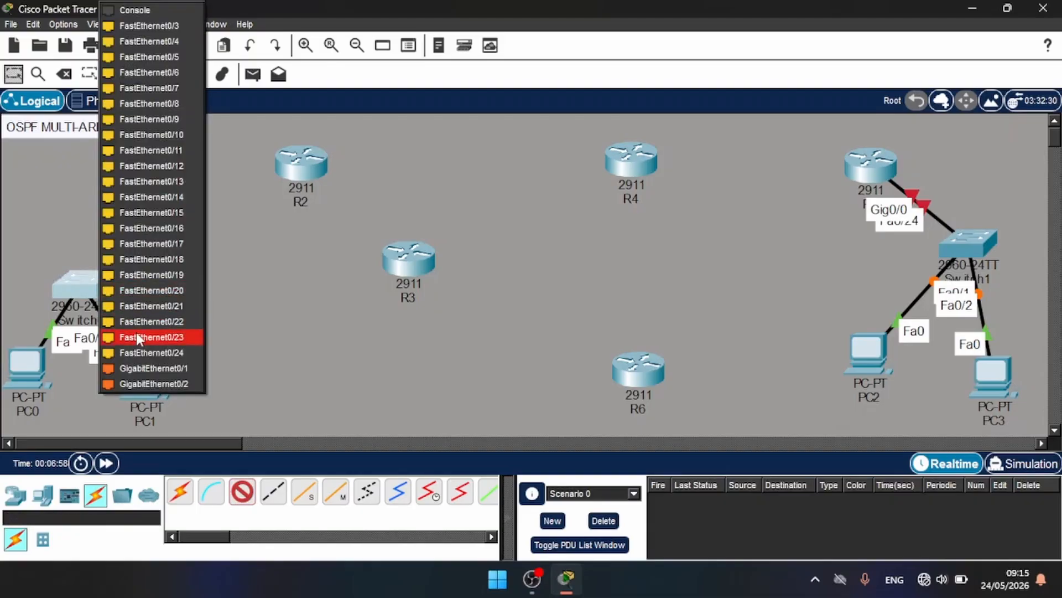
pyautogui.click(151, 353)
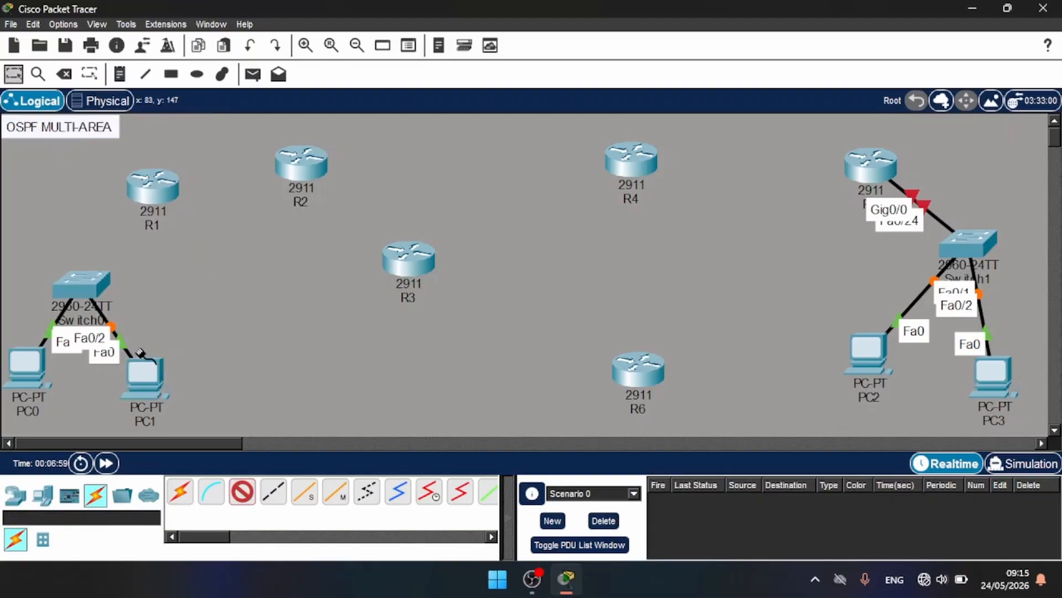
pyautogui.click(151, 186)
pyautogui.click(182, 229)
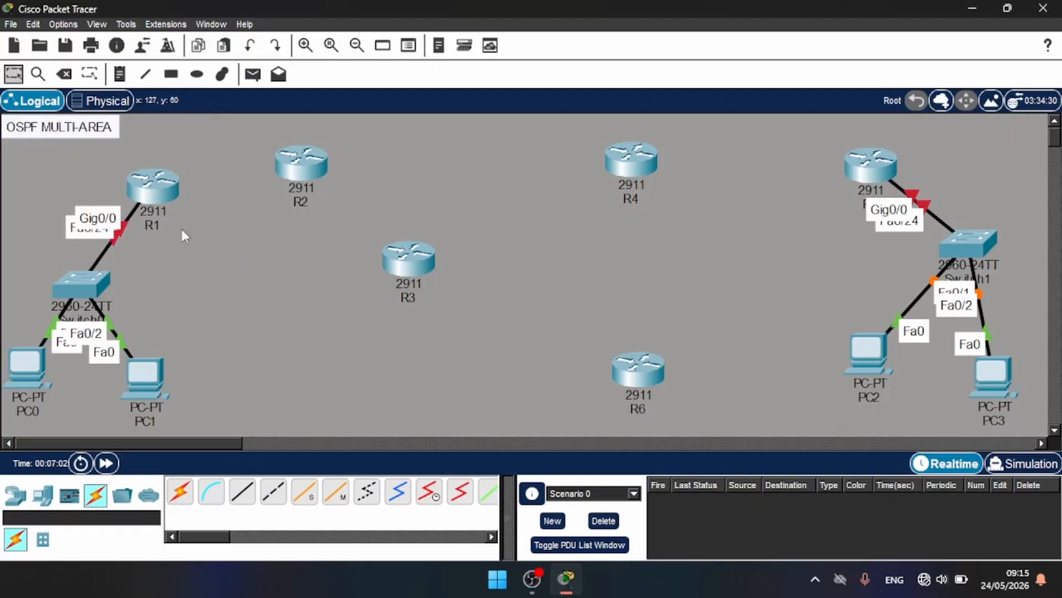
# Shift R1 and R2 slightly right and link R1 Serial0/3/0 to R2 Serial0/3/1 with a Serial DCE cable
pyautogui.moveTo(163, 195); pyautogui.dragTo(179, 182)
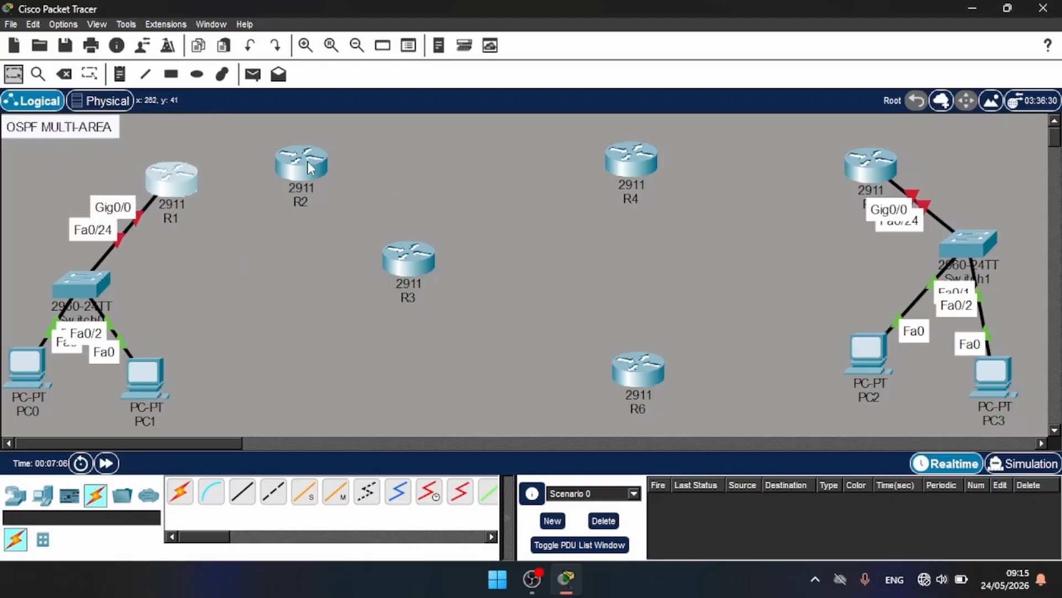
pyautogui.moveTo(308, 161); pyautogui.dragTo(326, 157)
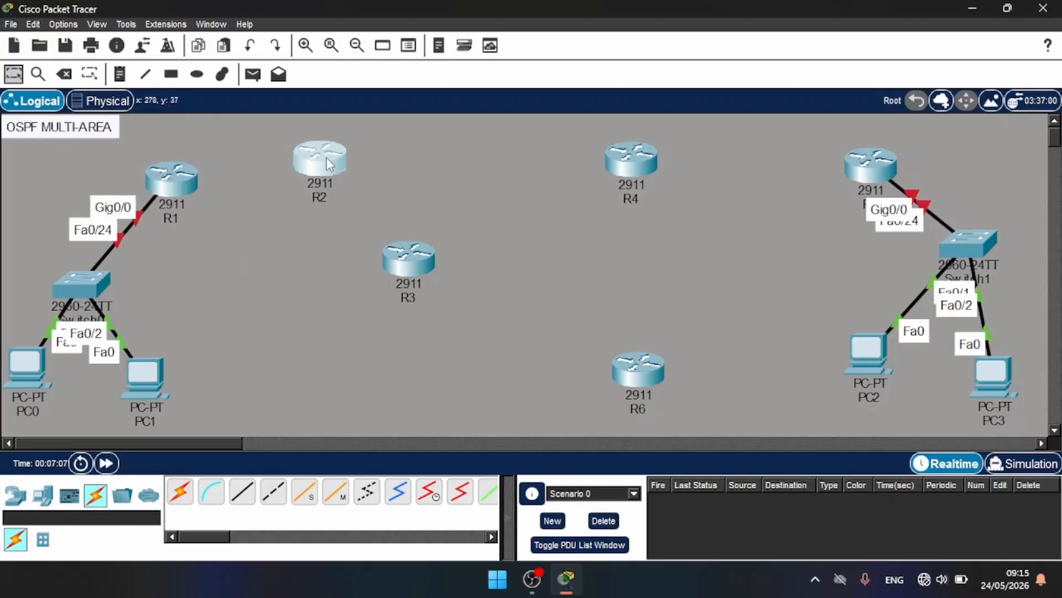
pyautogui.click(428, 495)
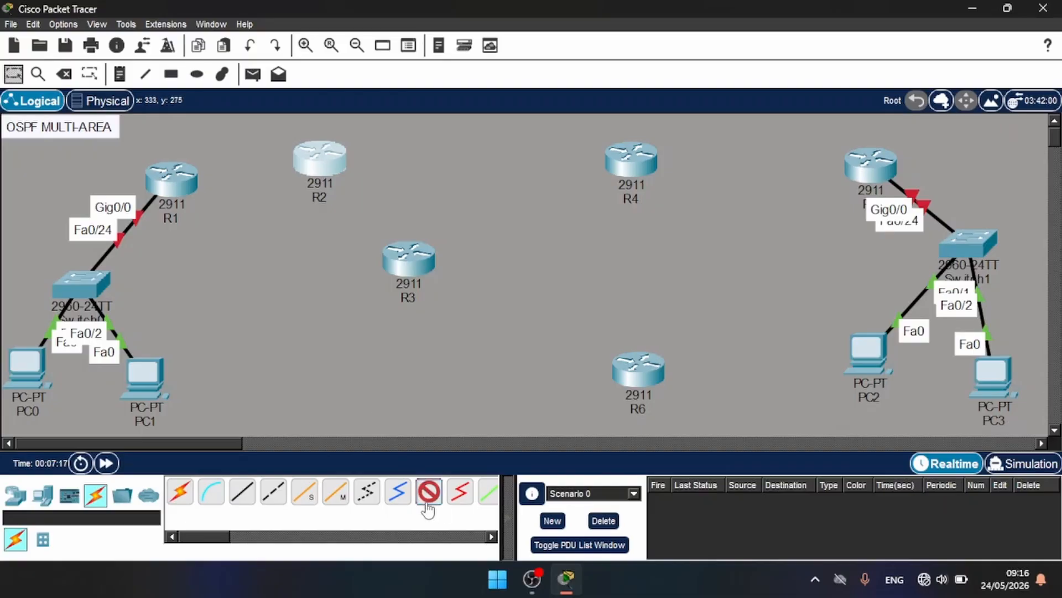
pyautogui.click(177, 187)
pyautogui.click(222, 259)
pyautogui.click(322, 151)
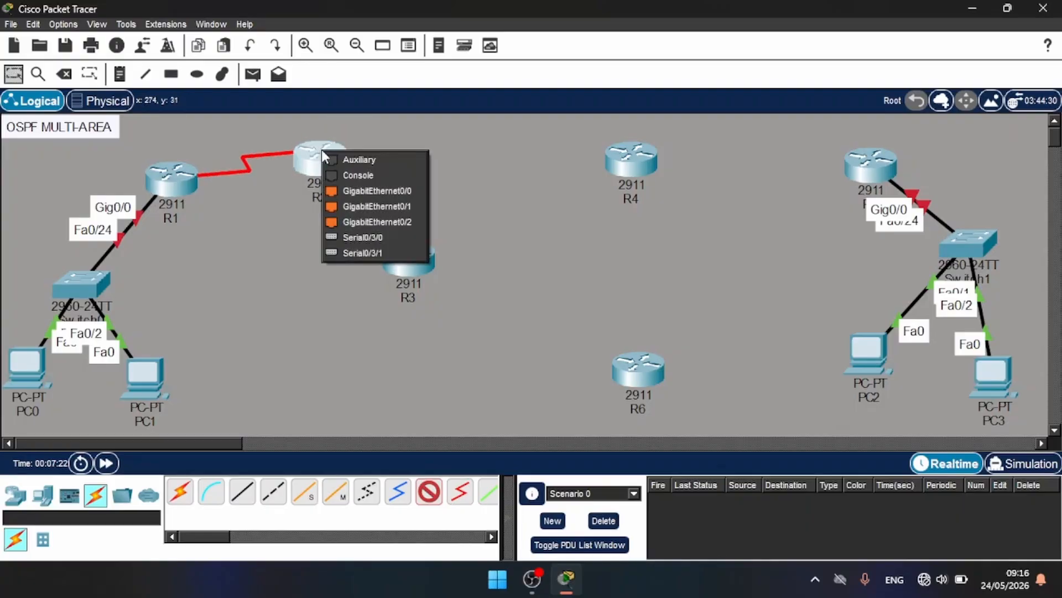
pyautogui.click(365, 252)
# Link R2 Serial0/3/0 to R3 Serial0/3/1 with a Serial DCE cable
pyautogui.click(327, 157)
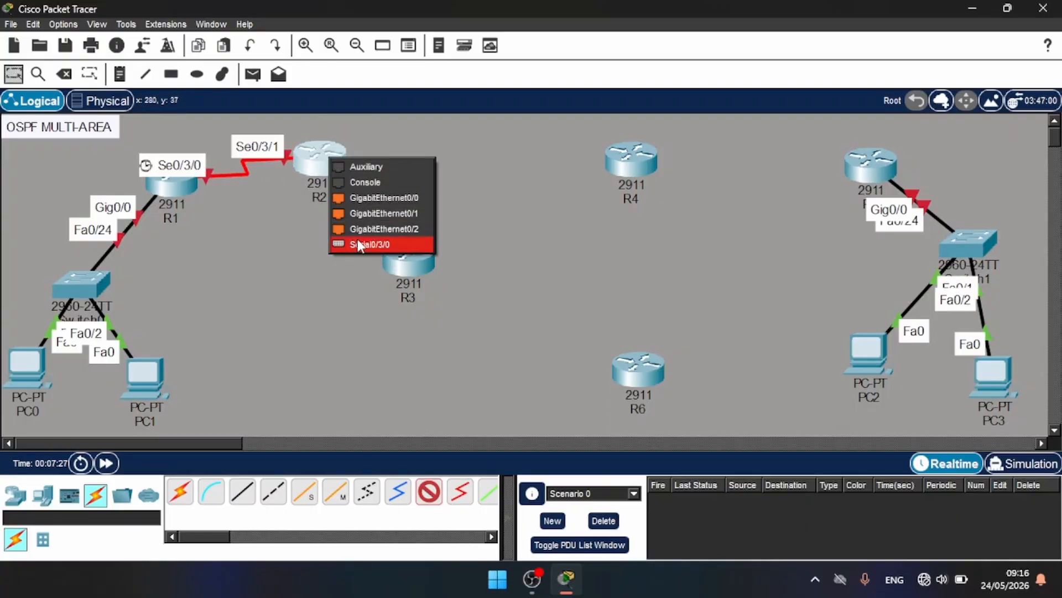
pyautogui.click(360, 242)
pyautogui.click(406, 260)
pyautogui.click(431, 369)
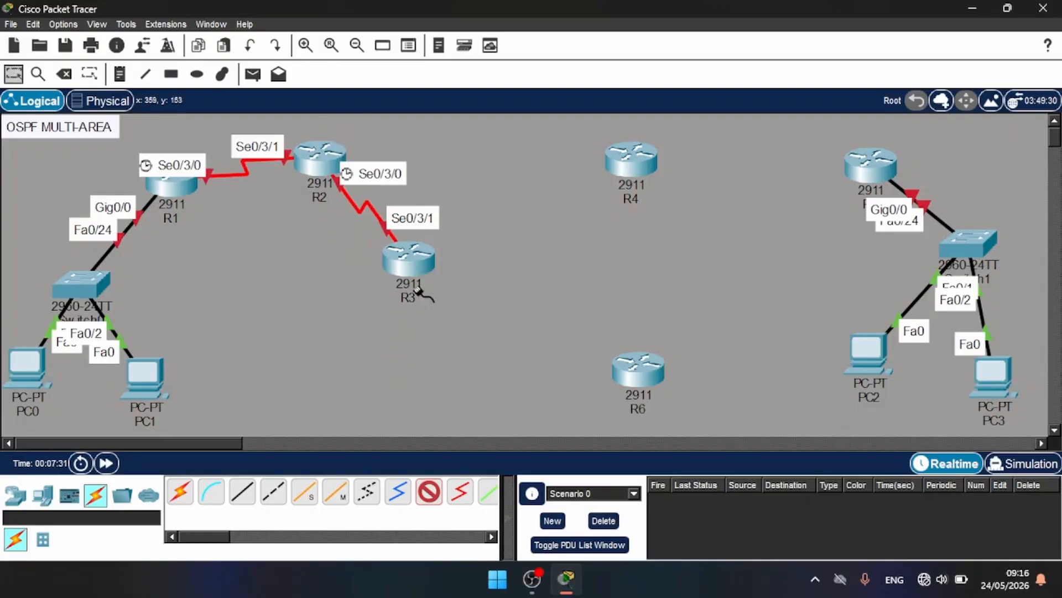
# Link R3 Serial0/3/0 to R4 Serial0/3/1 with a Serial DCE cable
pyautogui.click(419, 255)
pyautogui.click(443, 347)
pyautogui.click(633, 157)
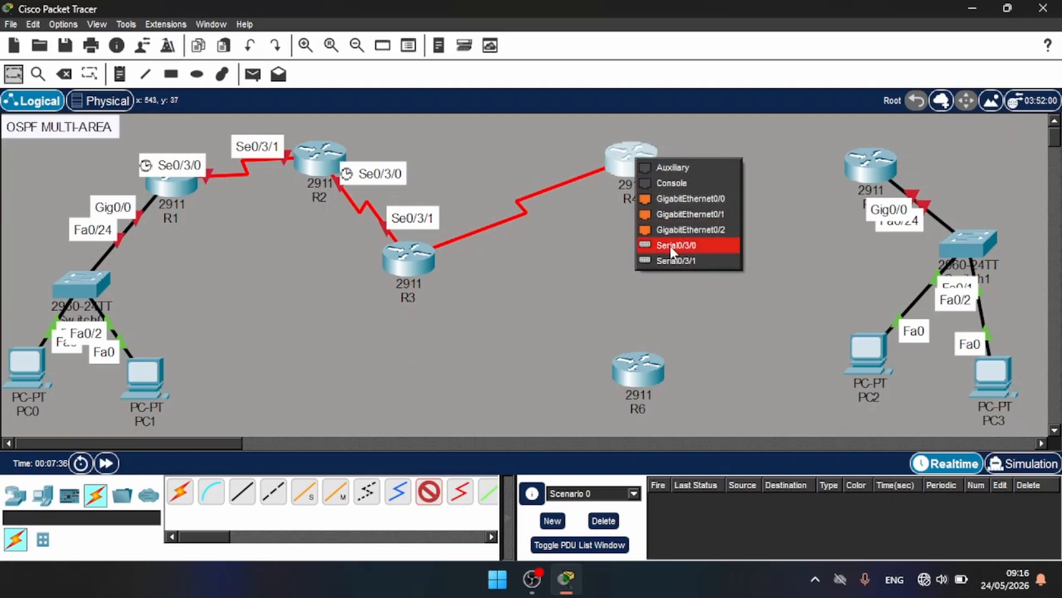
pyautogui.click(670, 261)
# Link R4 Serial0/3/0 to R6 Serial0/3/1 with a Serial DCE cable
pyautogui.click(643, 160)
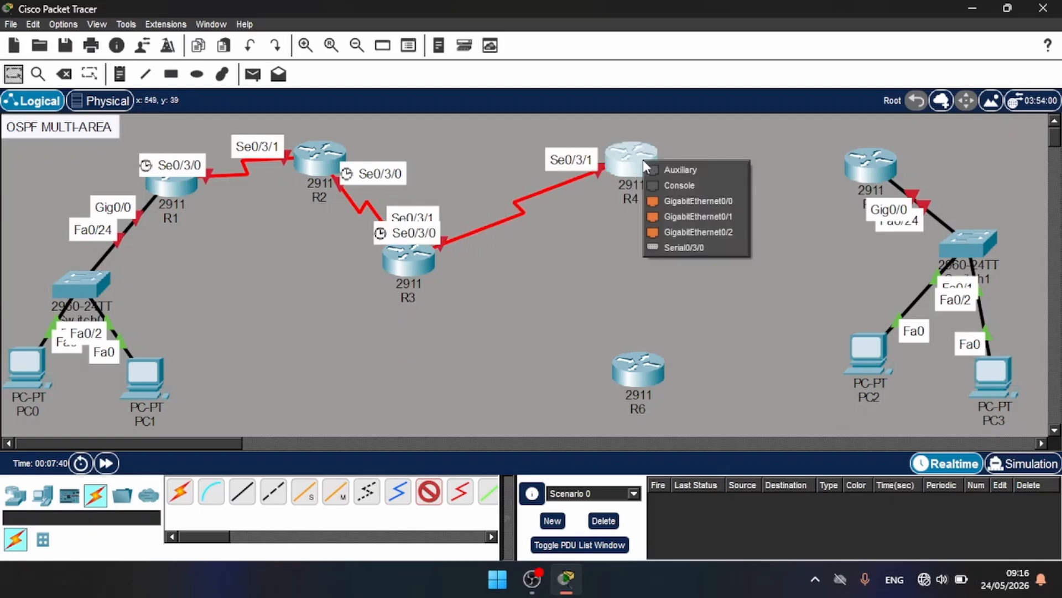
pyautogui.click(673, 247)
pyautogui.click(642, 370)
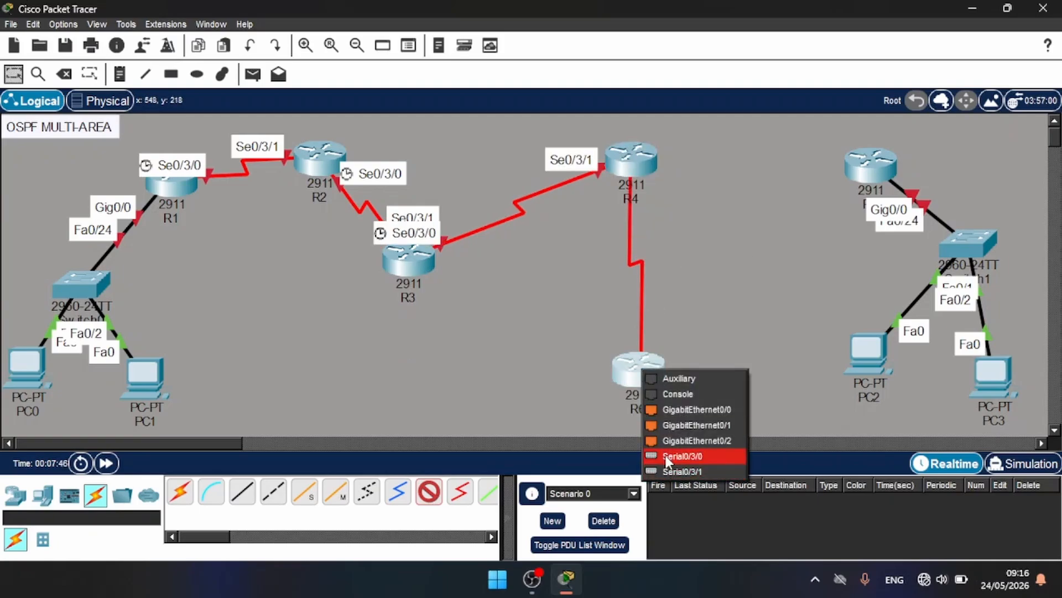
pyautogui.click(666, 471)
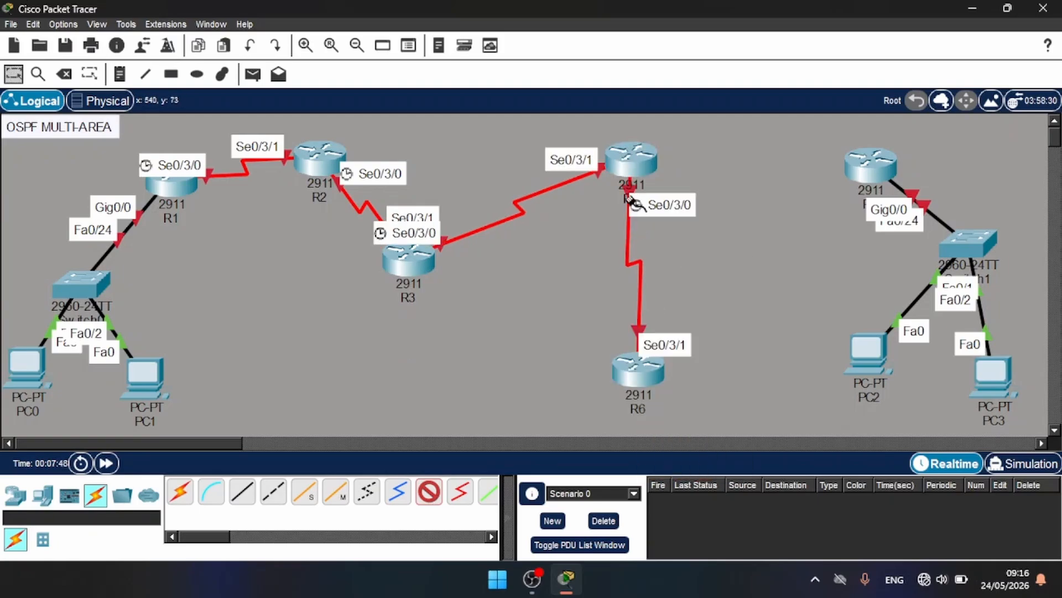
# Power off R4, install a second HWIC-2T module beside the existing one, and power the router back on
pyautogui.click(628, 164)
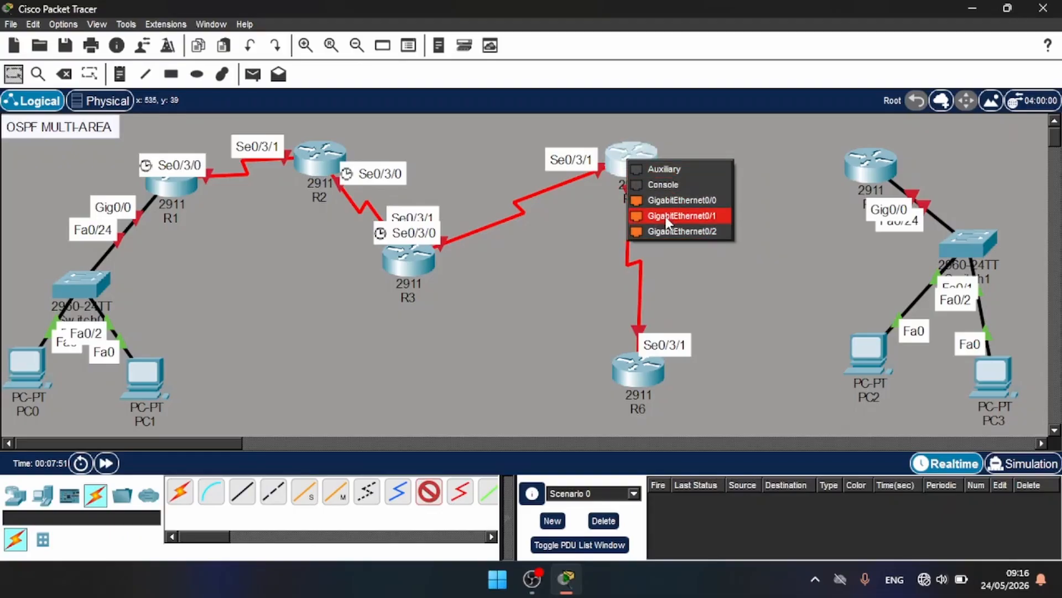
pyautogui.click(17, 76)
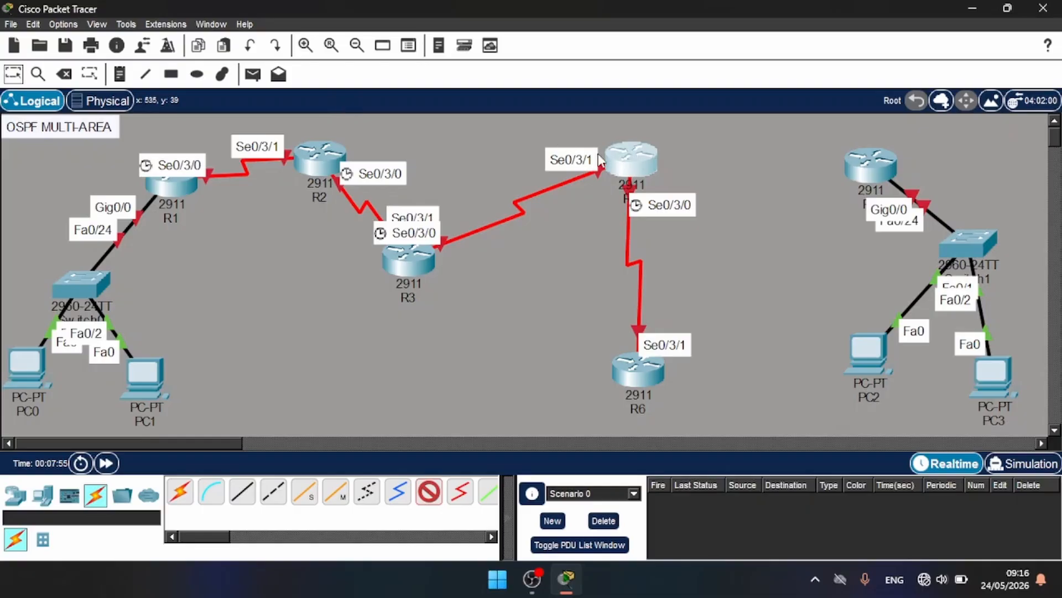
pyautogui.click(636, 163)
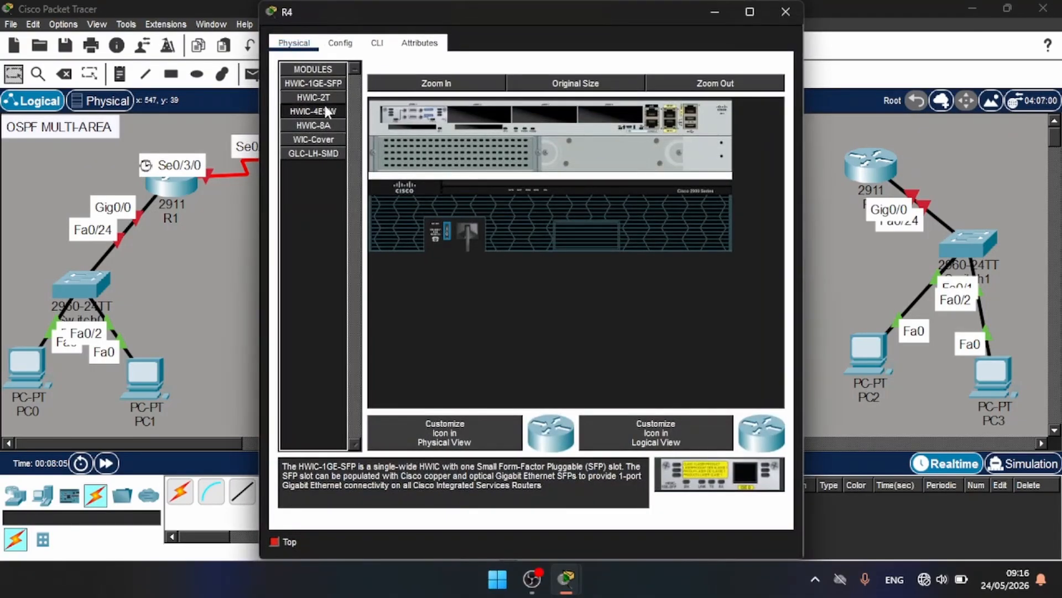
pyautogui.moveTo(316, 98); pyautogui.dragTo(487, 122)
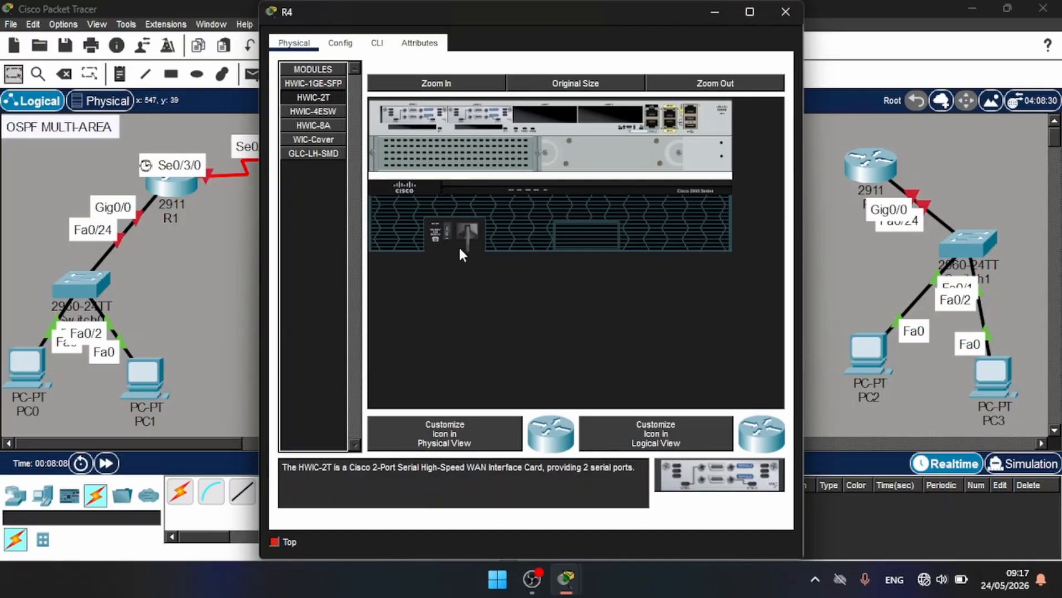
pyautogui.click(446, 231)
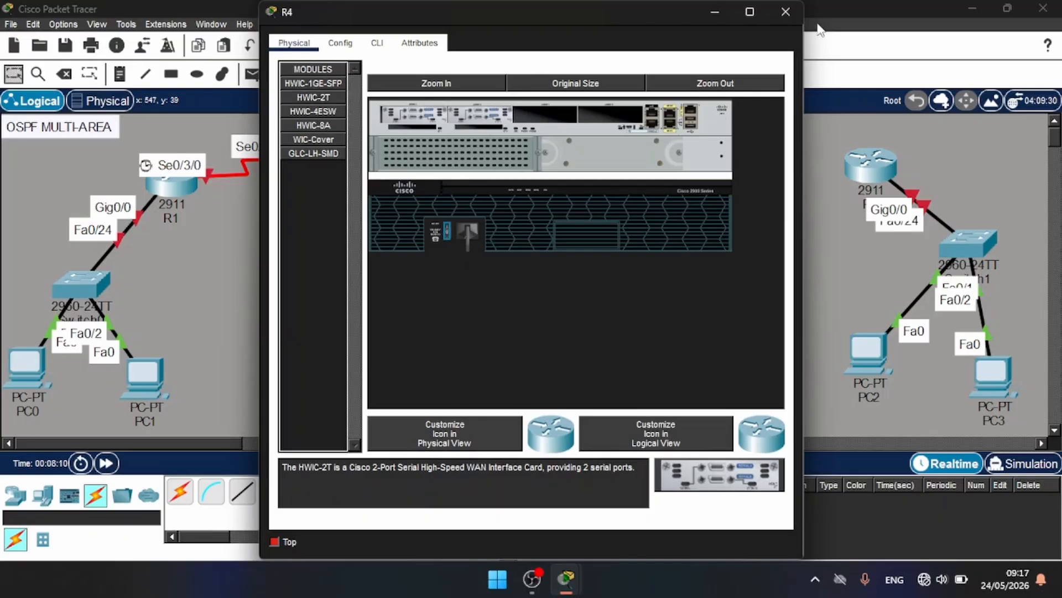
pyautogui.click(786, 12)
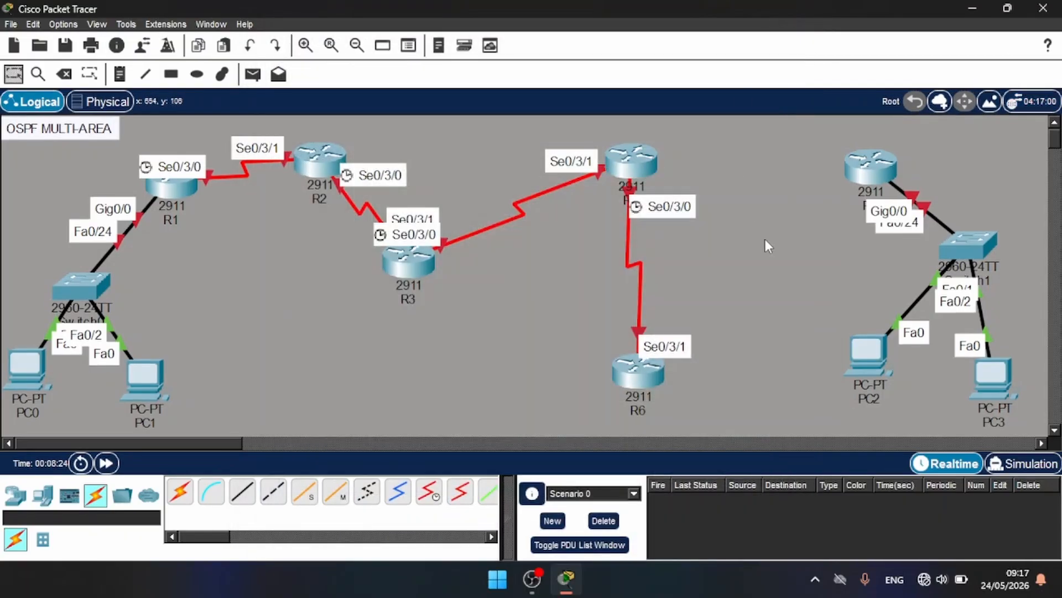
# Link R4 Serial0/2/0 to R5 Serial0/3/0 with a Serial DCE cable
pyautogui.click(429, 492)
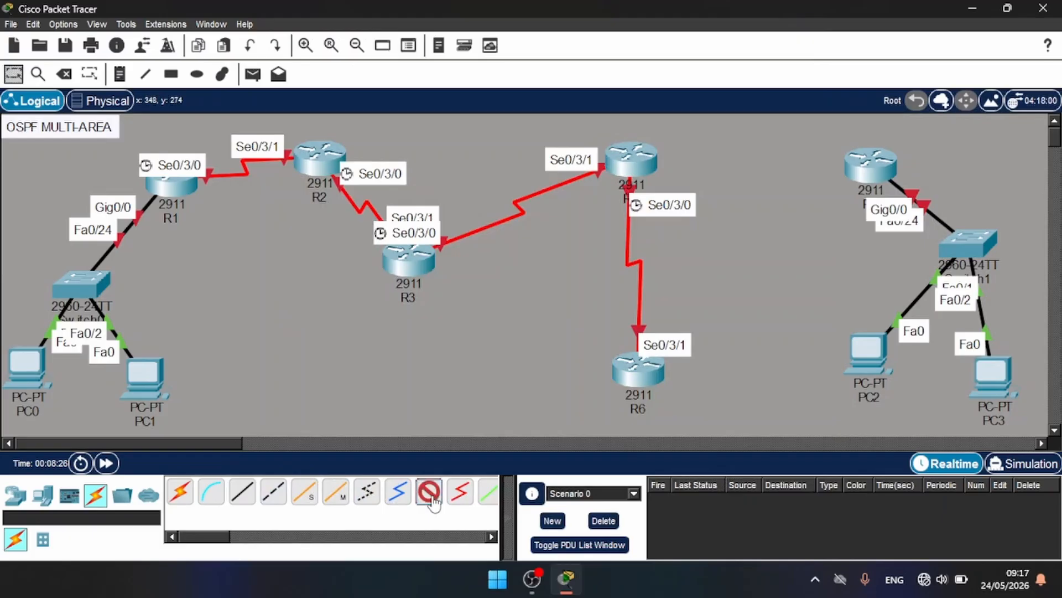
pyautogui.click(630, 160)
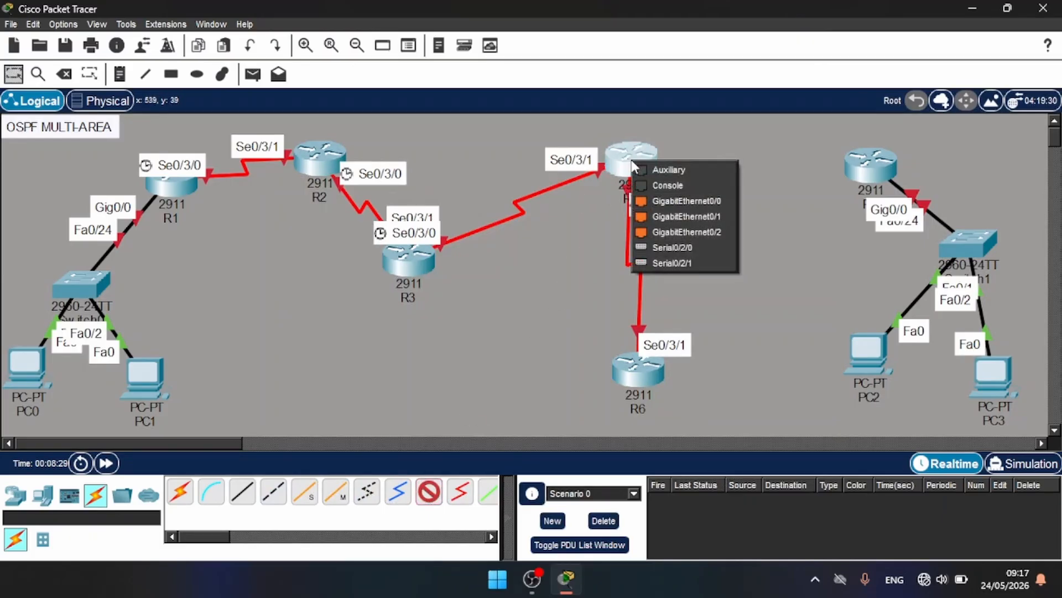
pyautogui.click(666, 253)
pyautogui.click(868, 167)
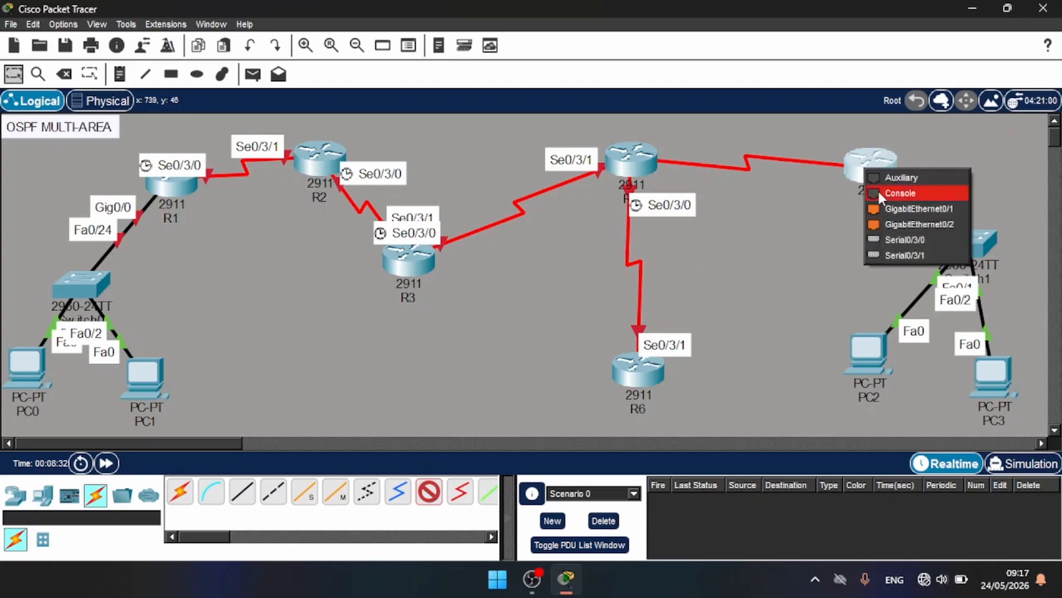
pyautogui.click(903, 242)
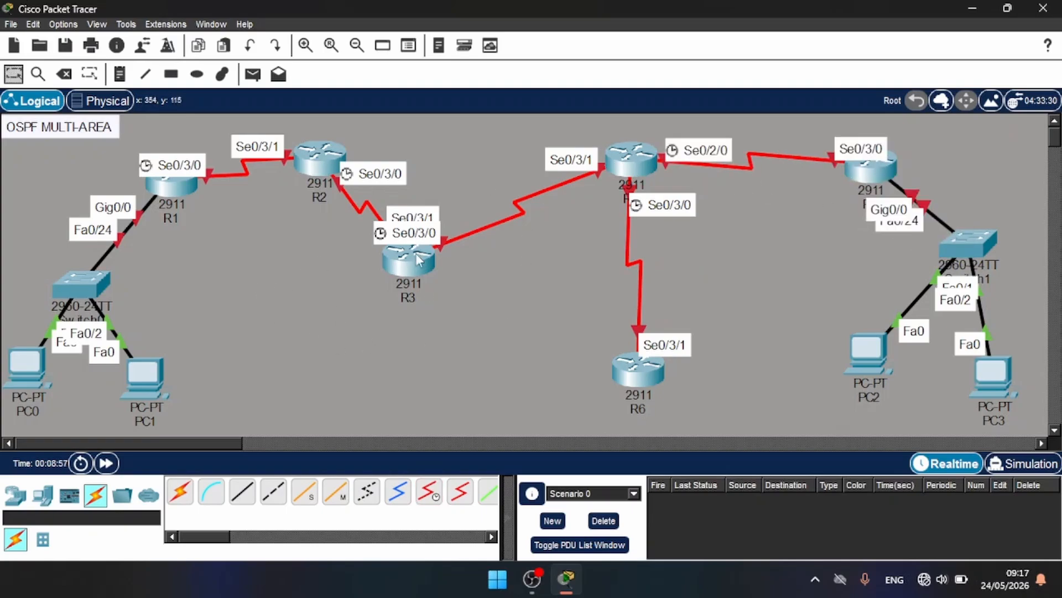
# Nudge R3 slightly down and shift R2 and R1 slightly up and left on the workspace
pyautogui.moveTo(416, 255)
pyautogui.mouseDown()
pyautogui.moveTo(421, 317)
pyautogui.moveTo(410, 264)
pyautogui.mouseUp()
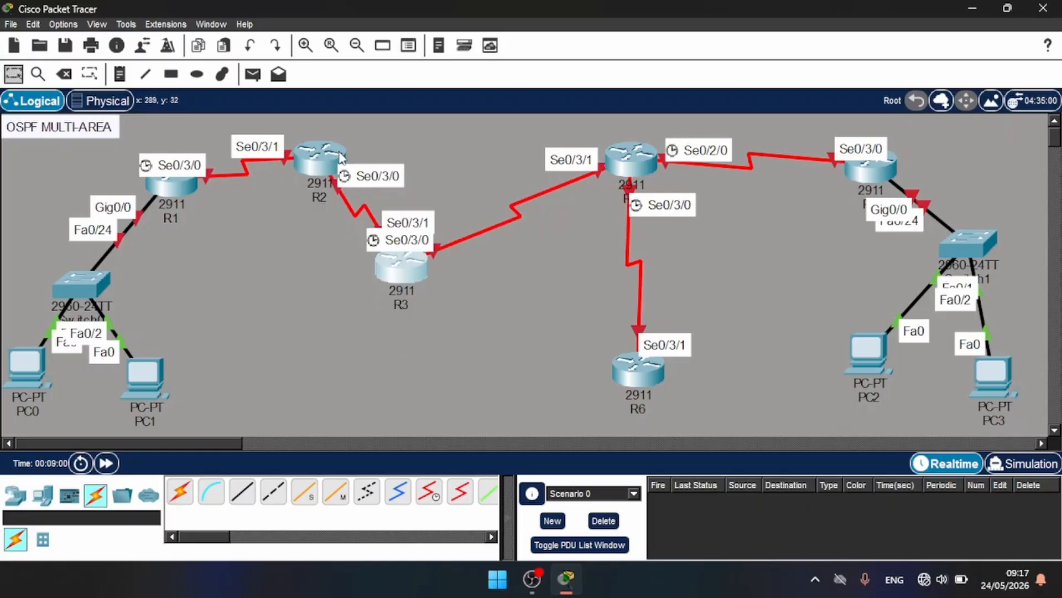
pyautogui.moveTo(340, 157); pyautogui.dragTo(322, 147)
pyautogui.moveTo(174, 182); pyautogui.dragTo(159, 175)
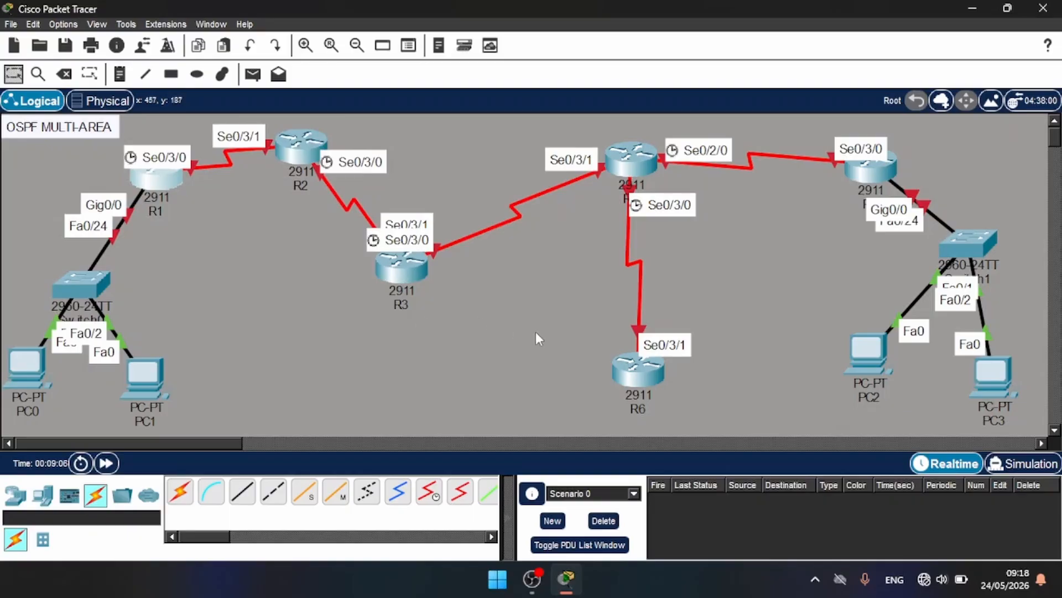
# Shift all devices slightly right, then move R4, R5, R6, Switch1, PC2 and PC3 further right as a group
pyautogui.click(357, 45)
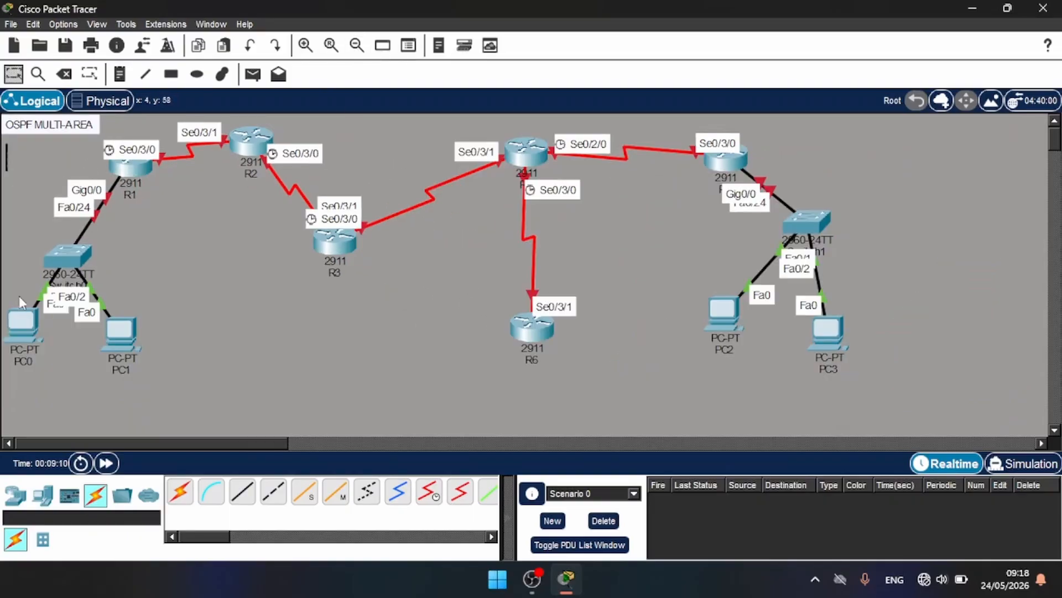
pyautogui.moveTo(20, 297); pyautogui.dragTo(932, 370)
pyautogui.moveTo(719, 316); pyautogui.dragTo(745, 321)
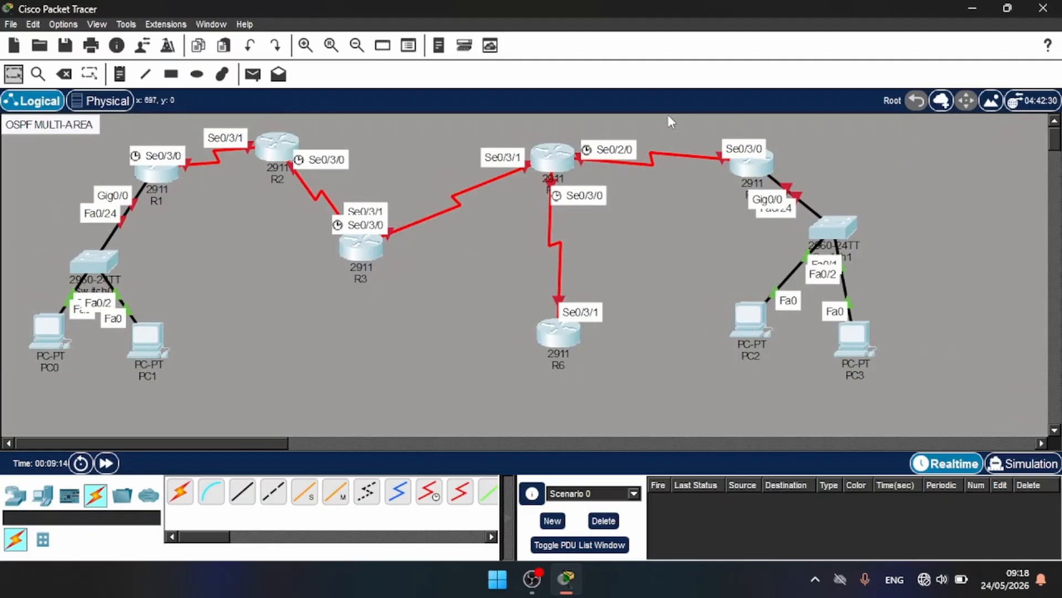
pyautogui.moveTo(450, 123); pyautogui.dragTo(880, 394)
pyautogui.moveTo(865, 348); pyautogui.dragTo(999, 367)
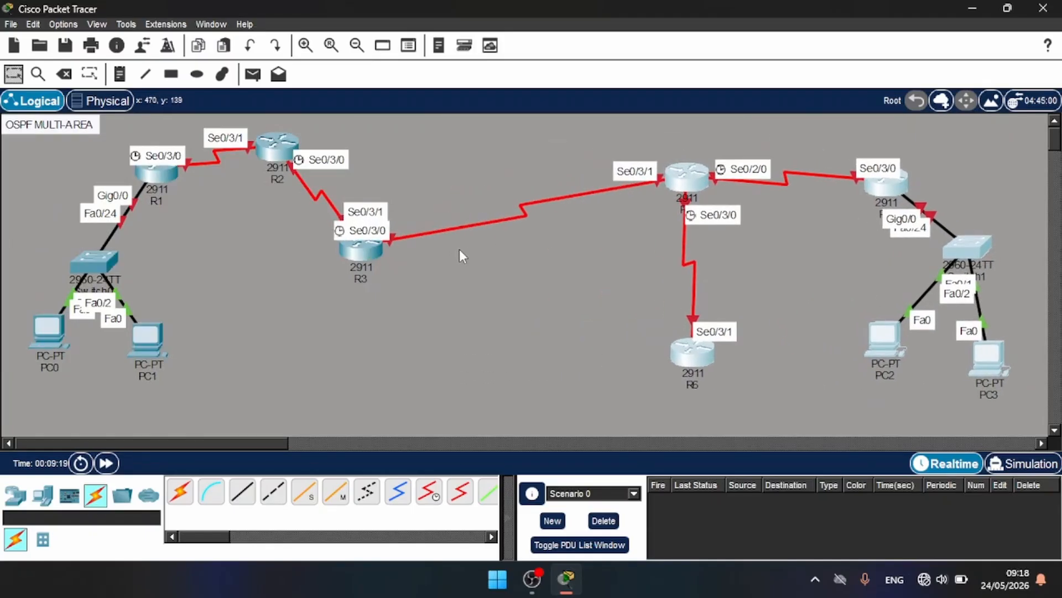
# Spread out the three routers of the first area by moving R3 and R2 right and R1 left above Switch0
pyautogui.moveTo(366, 250); pyautogui.dragTo(448, 252)
pyautogui.moveTo(277, 145); pyautogui.dragTo(361, 141)
pyautogui.moveTo(157, 173); pyautogui.dragTo(83, 183)
# Arrange R1's LAN with Switch0 beneath the router and PC0 and PC1 spread apart below the switch
pyautogui.moveTo(92, 271); pyautogui.dragTo(82, 301)
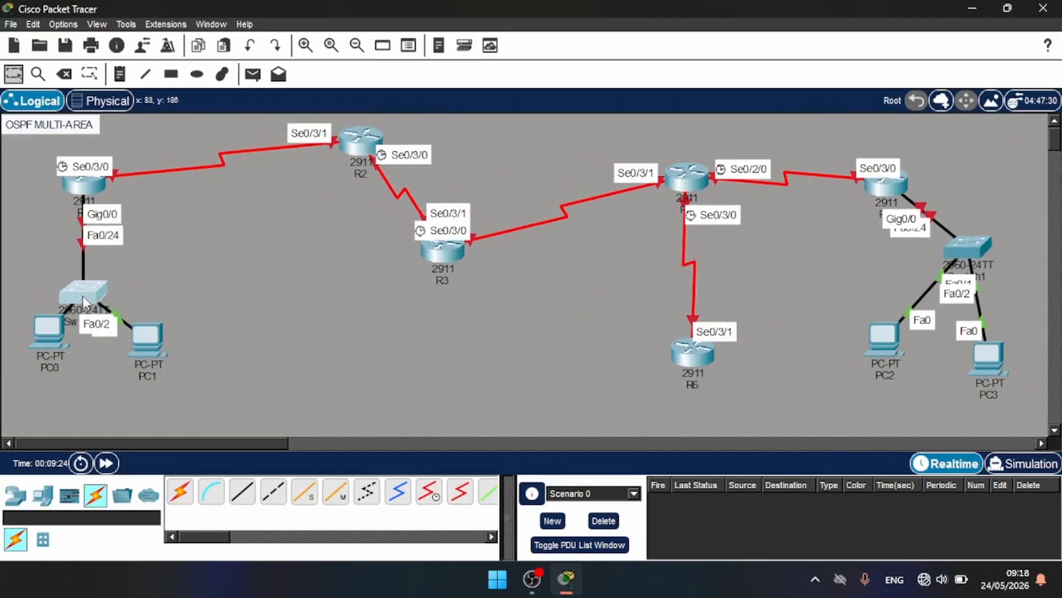
pyautogui.moveTo(147, 335); pyautogui.dragTo(174, 407)
pyautogui.moveTo(48, 330); pyautogui.dragTo(23, 388)
pyautogui.moveTo(72, 294); pyautogui.dragTo(79, 279)
pyautogui.moveTo(179, 394); pyautogui.dragTo(185, 369)
pyautogui.moveTo(30, 394); pyautogui.dragTo(30, 382)
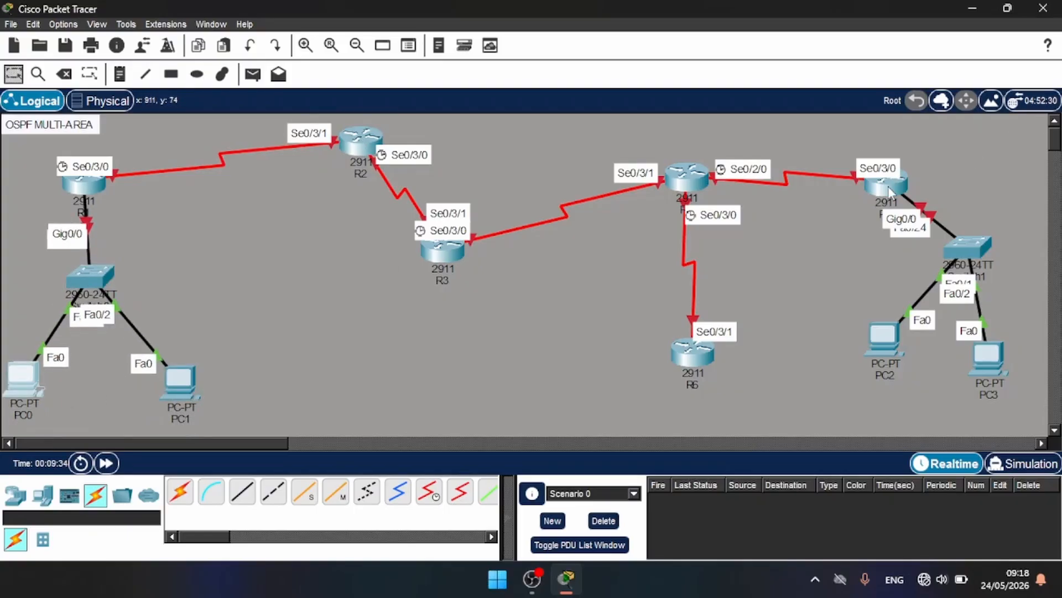
# Move R5 up and right, place Switch1 beneath it, and spread PC2 and PC3 apart below the switch
pyautogui.moveTo(889, 191); pyautogui.dragTo(966, 172)
pyautogui.moveTo(968, 246); pyautogui.dragTo(983, 267)
pyautogui.moveTo(988, 354); pyautogui.dragTo(1012, 382)
pyautogui.moveTo(888, 340); pyautogui.dragTo(898, 406)
pyautogui.moveTo(1020, 394); pyautogui.dragTo(1030, 397)
pyautogui.moveTo(988, 270); pyautogui.dragTo(953, 270)
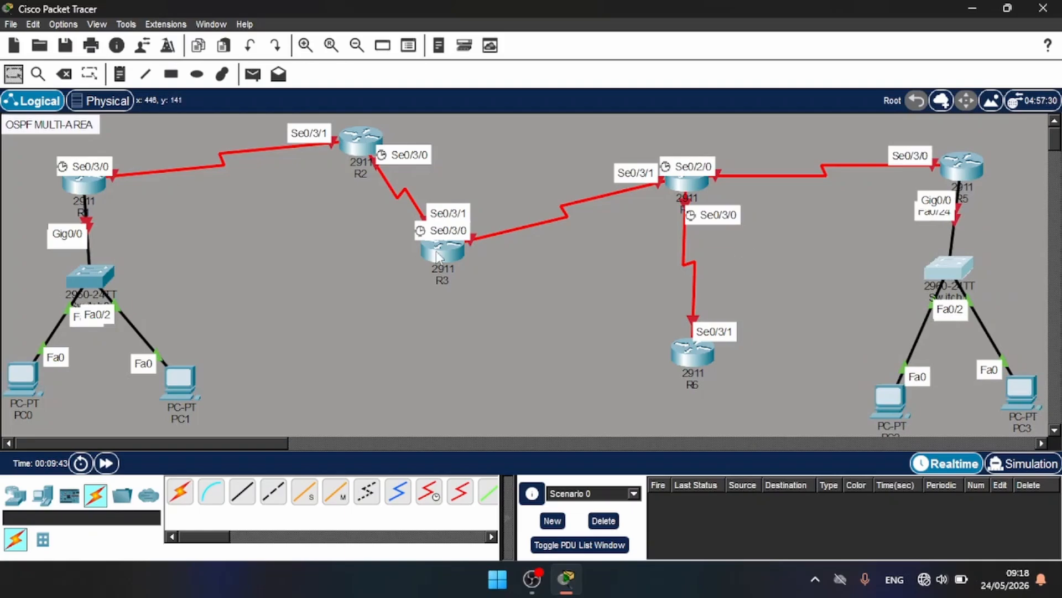
# Fine-tune the layout by moving R3 down and right, R2 left, and Switch0 and PC1 slightly down
pyautogui.moveTo(437, 255); pyautogui.dragTo(463, 281)
pyautogui.moveTo(366, 155); pyautogui.dragTo(337, 152)
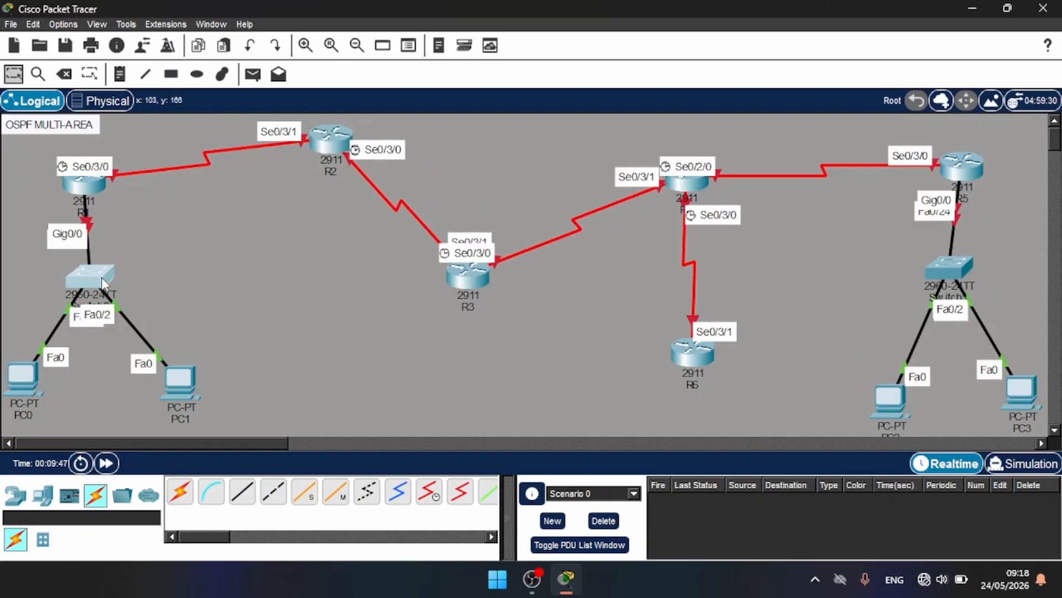
pyautogui.moveTo(101, 277); pyautogui.dragTo(99, 290)
pyautogui.moveTo(197, 384); pyautogui.dragTo(200, 394)
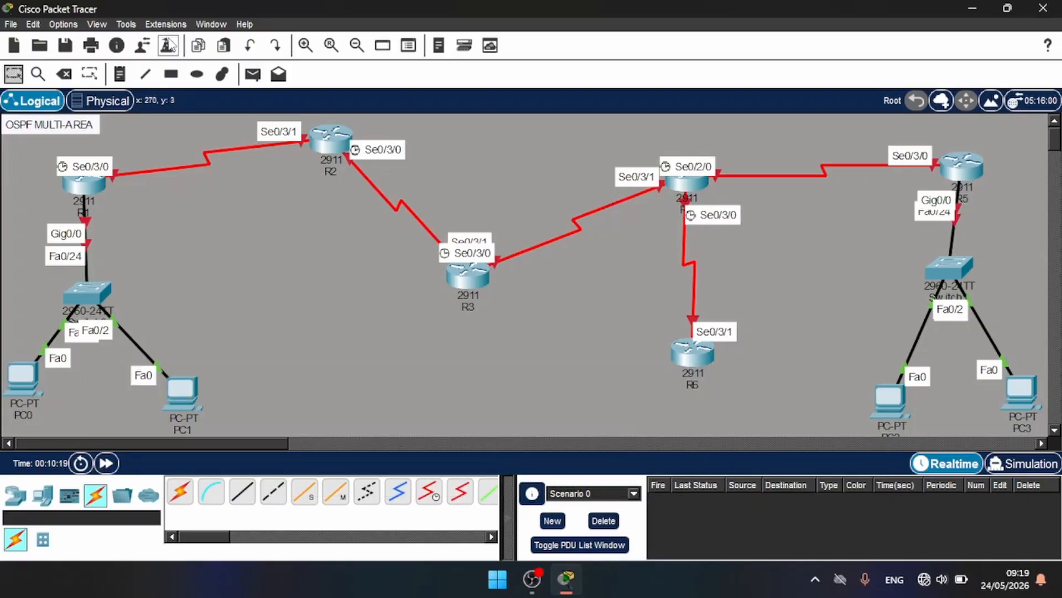
# Place the note "VLAN IT : 192.168.10.0/24" below PC0 and copy its text
pyautogui.click(122, 75)
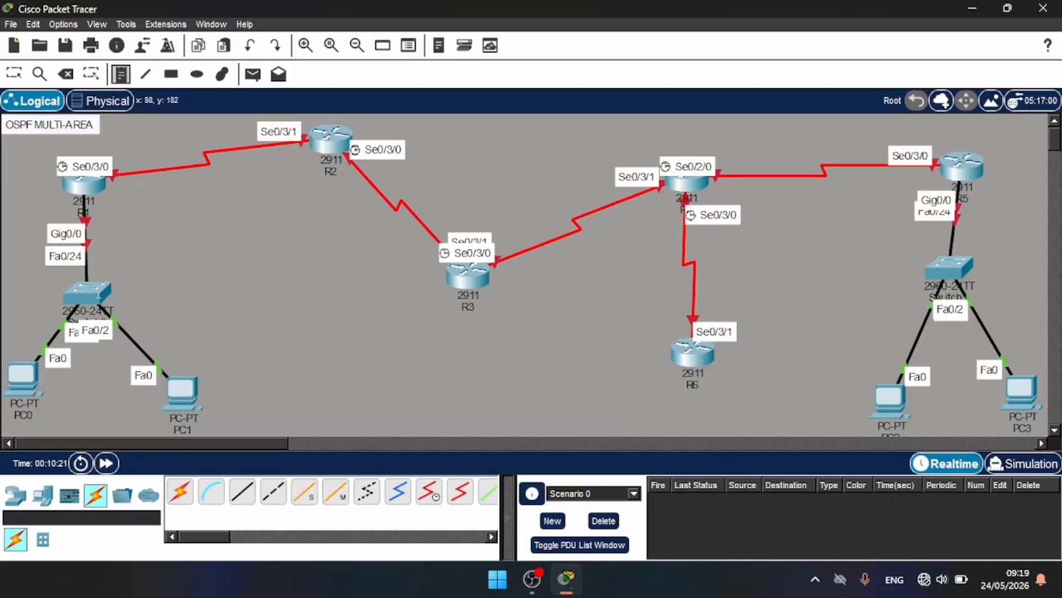
pyautogui.click(9, 422)
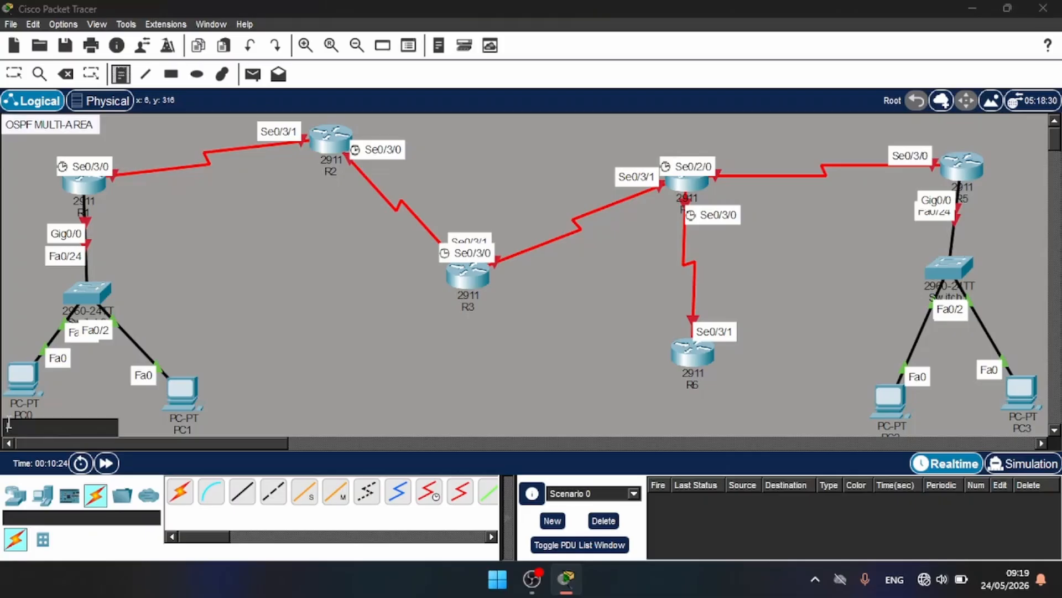
pyautogui.write('VLAN I')
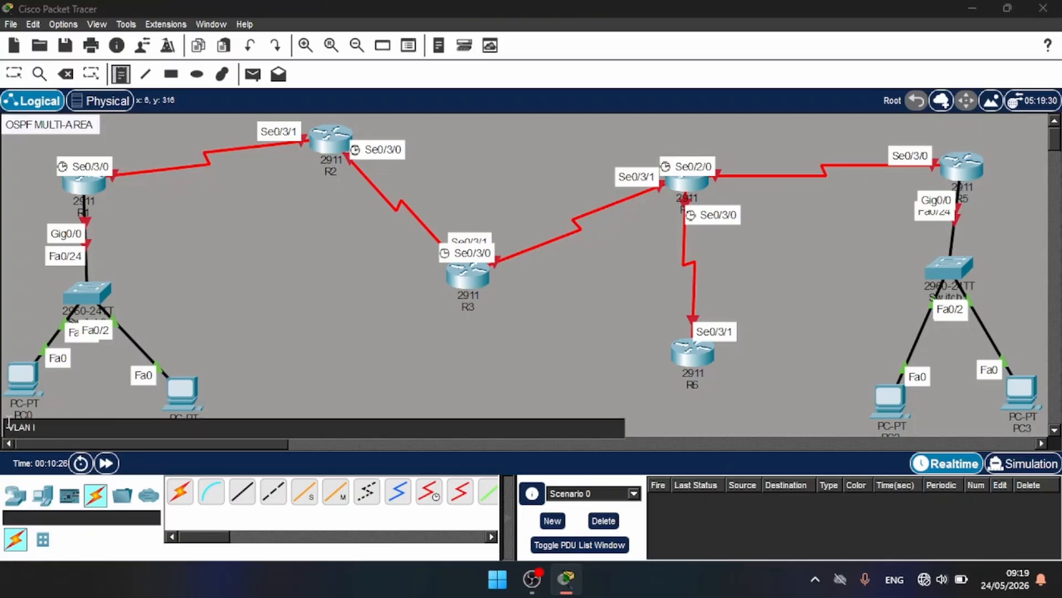
pyautogui.write('T : 192.168.10.0/24')
pyautogui.hotkey('ctrl', 'a')
pyautogui.hotkey('ctrl', 'c')
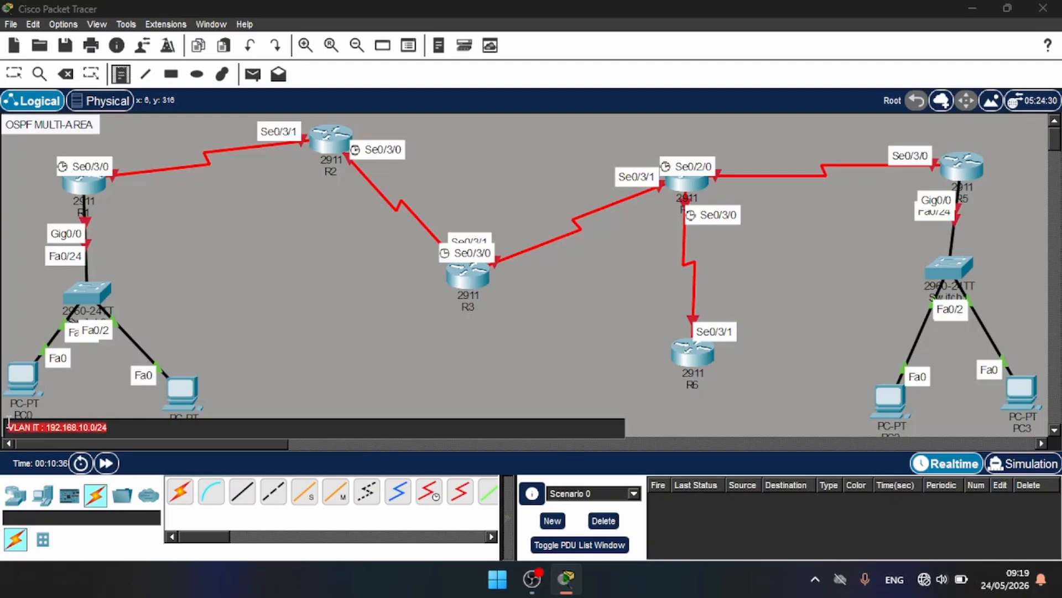
# Place a note above R5 from the copied text, edited to "VLAN MKT : 192.168.20.0/24"
pyautogui.click(839, 123)
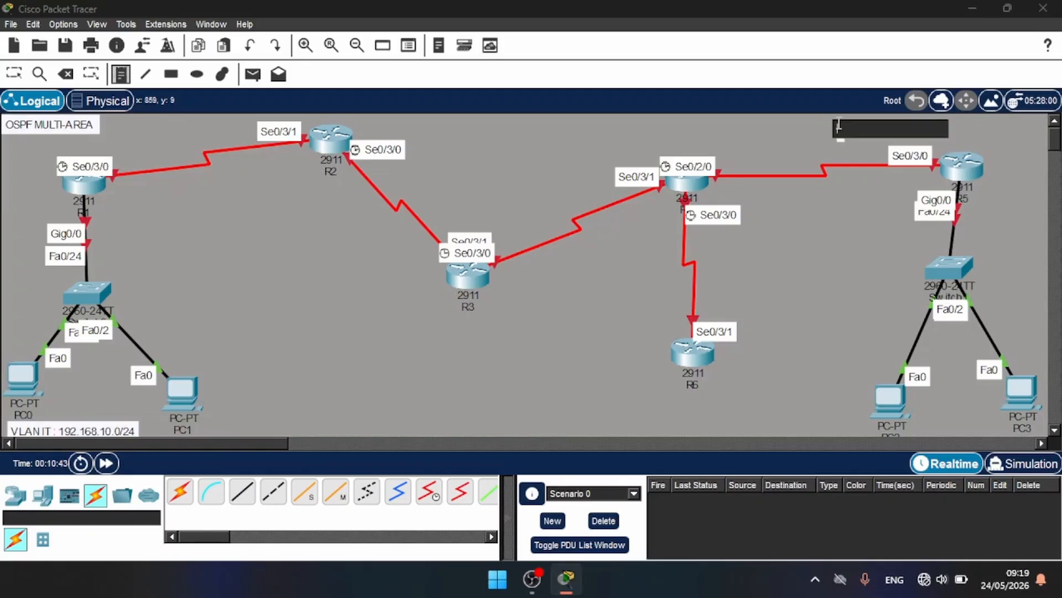
pyautogui.hotkey('ctrl', 'v')
pyautogui.press('Left')
pyautogui.press('Left')
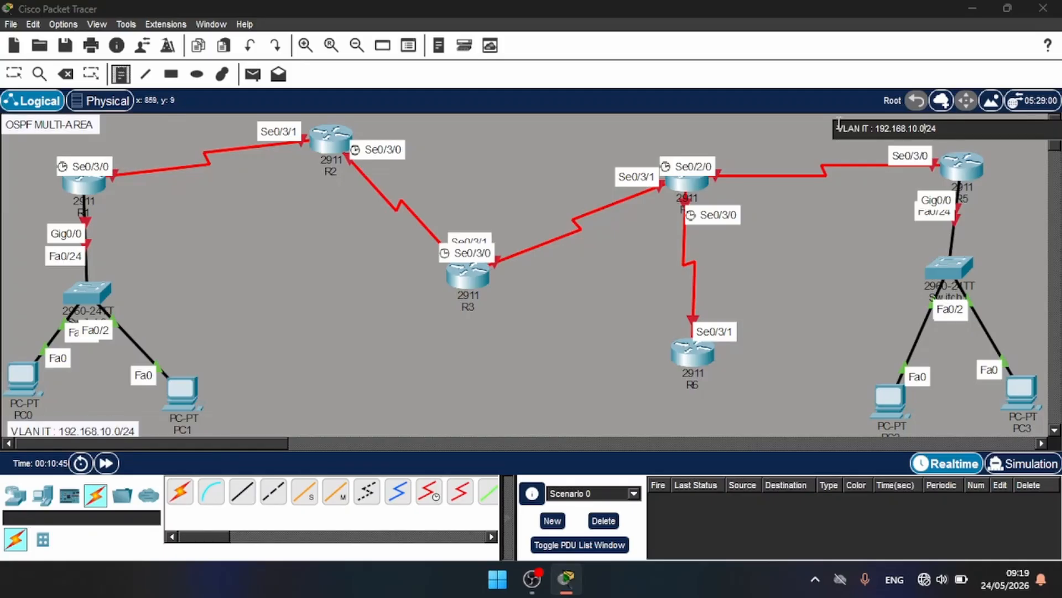
pyautogui.press('BackSpace')
pyautogui.write('2')
pyautogui.press('BackSpace')
pyautogui.press('BackSpace')
pyautogui.press('BackSpace')
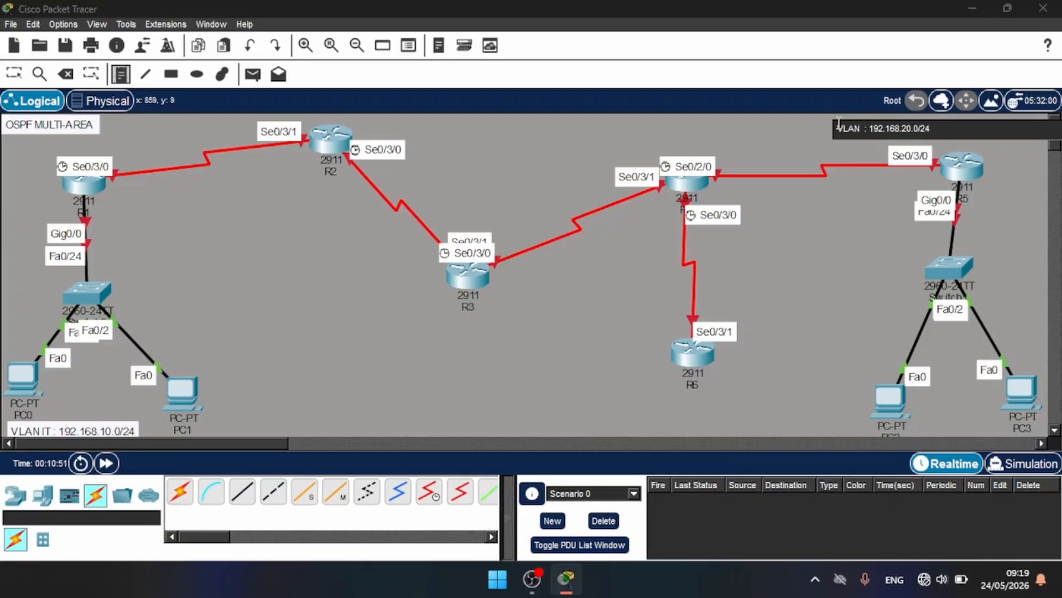
pyautogui.write('MKT')
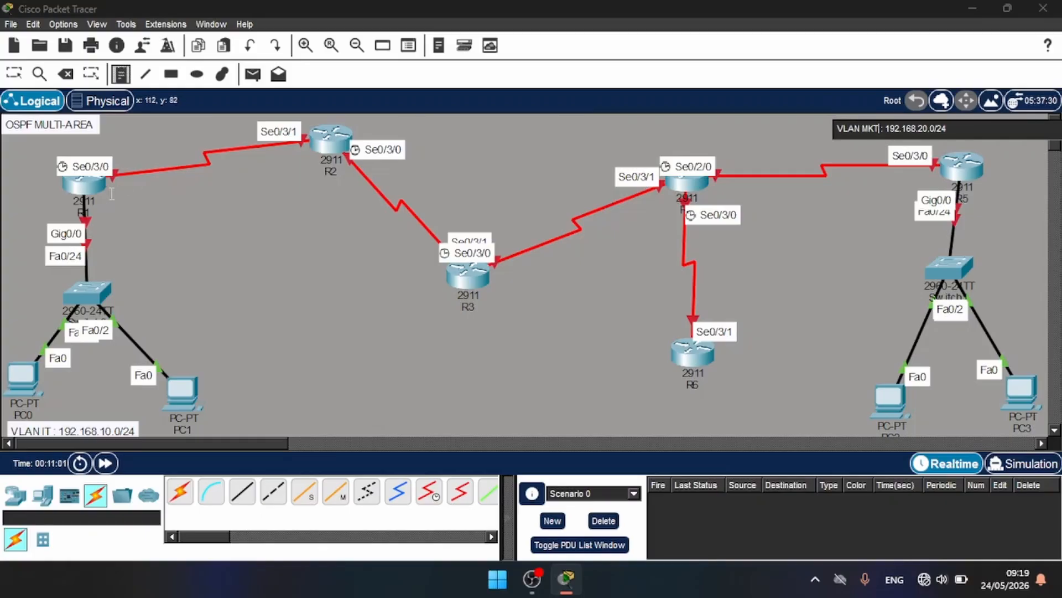
# Label the R1–R2 serial link with the note "10.0.0.0/30" and copy its text
pyautogui.click(172, 191)
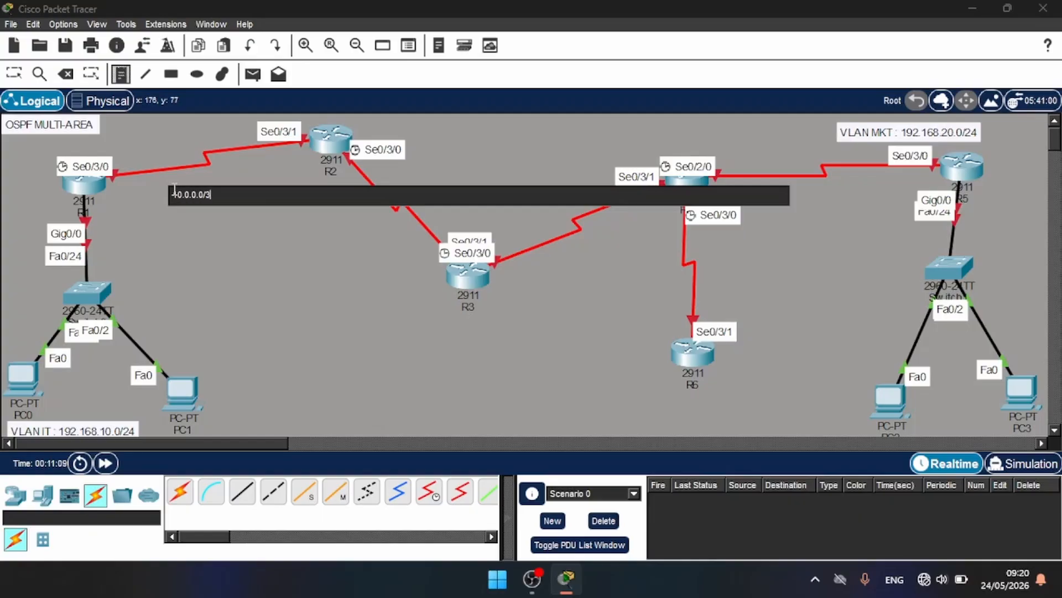
pyautogui.hotkey('ctrl', 'a')
pyautogui.hotkey('ctrl', 'c')
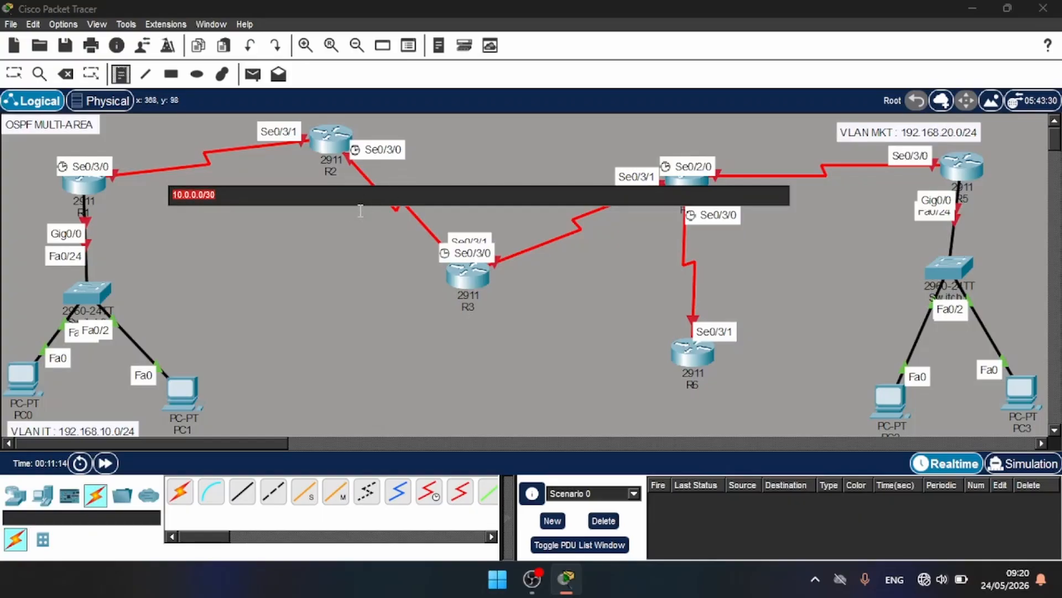
# Label the R2–R3 serial link with the note "10.0.0.4/30", reusing the copied subnet text
pyautogui.click(327, 221)
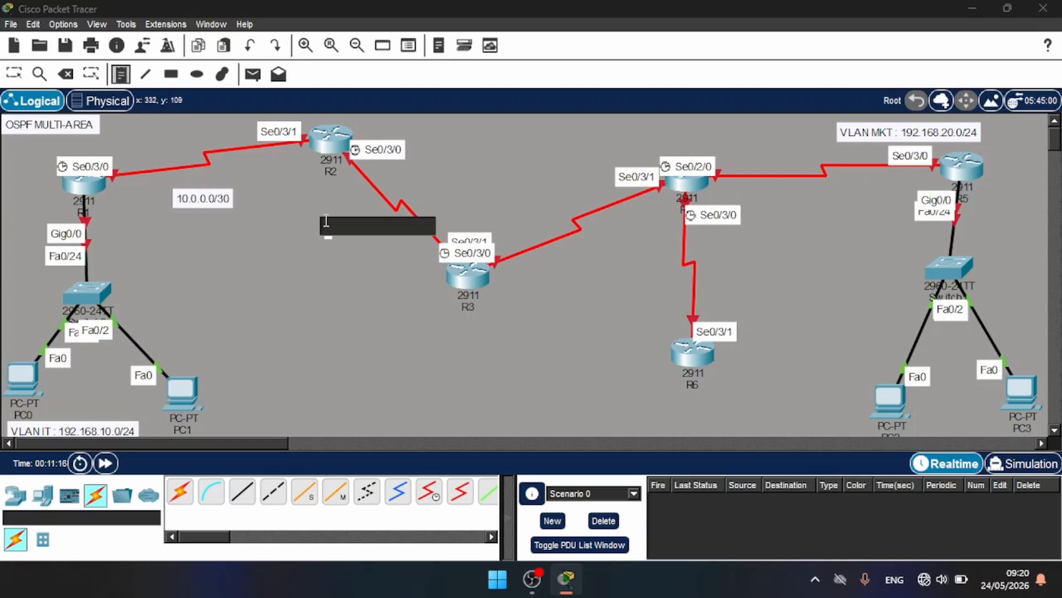
pyautogui.hotkey('ctrl', 'v')
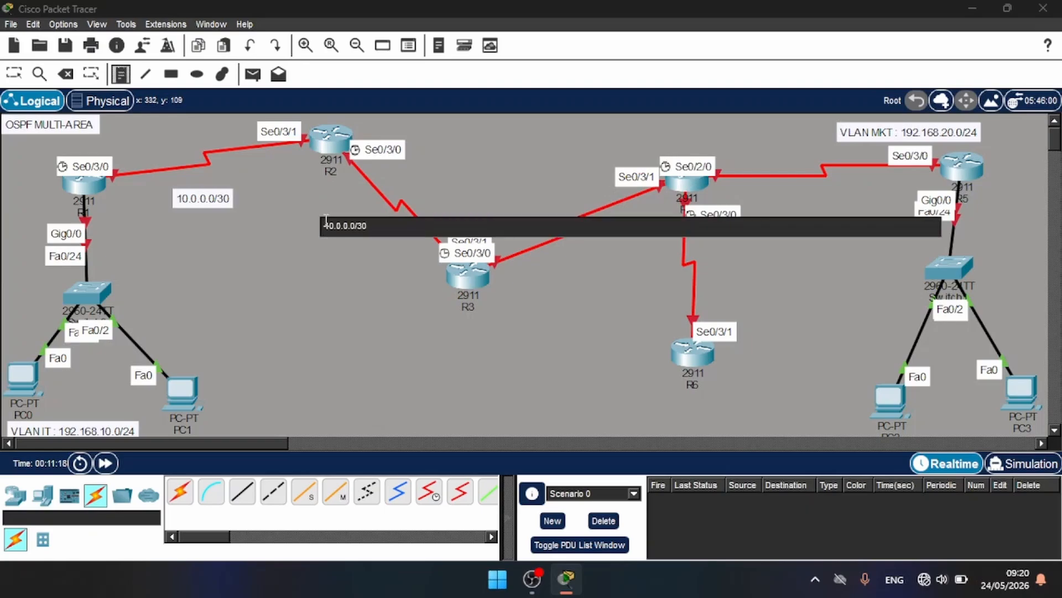
pyautogui.press('BackSpace')
pyautogui.write('4')
# Label the R3–R4 serial link with the note "10.0.0.8/30", reusing the copied subnet text
pyautogui.click(534, 261)
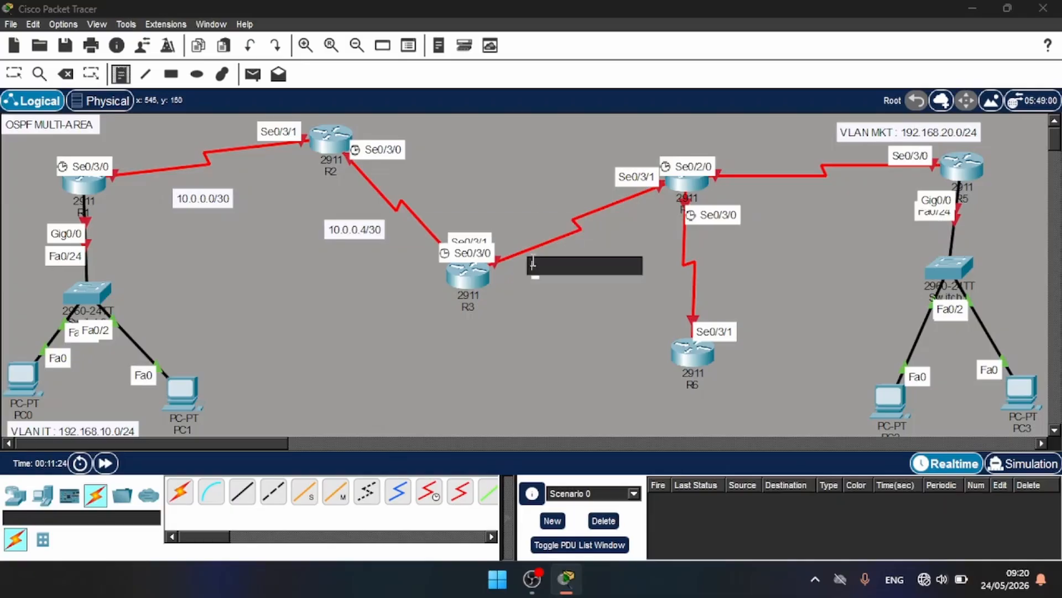
pyautogui.hotkey('ctrl', 'v')
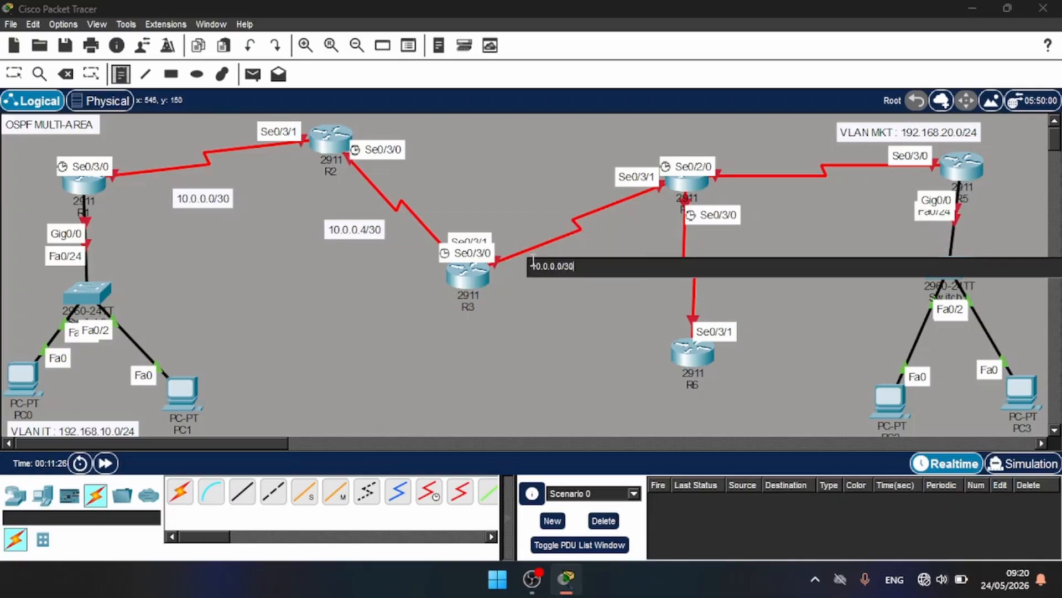
pyautogui.press('BackSpace')
pyautogui.write('8')
# Label the R4–R5 serial link with the note "10.0.0.12/30", reusing the copied subnet text
pyautogui.click(776, 145)
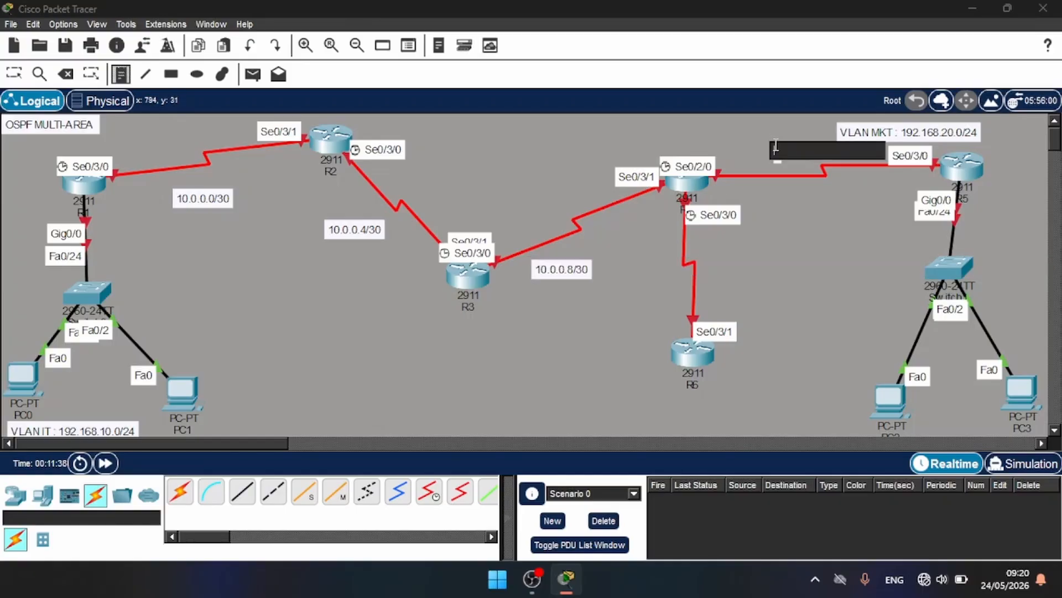
pyautogui.hotkey('ctrl', 'v')
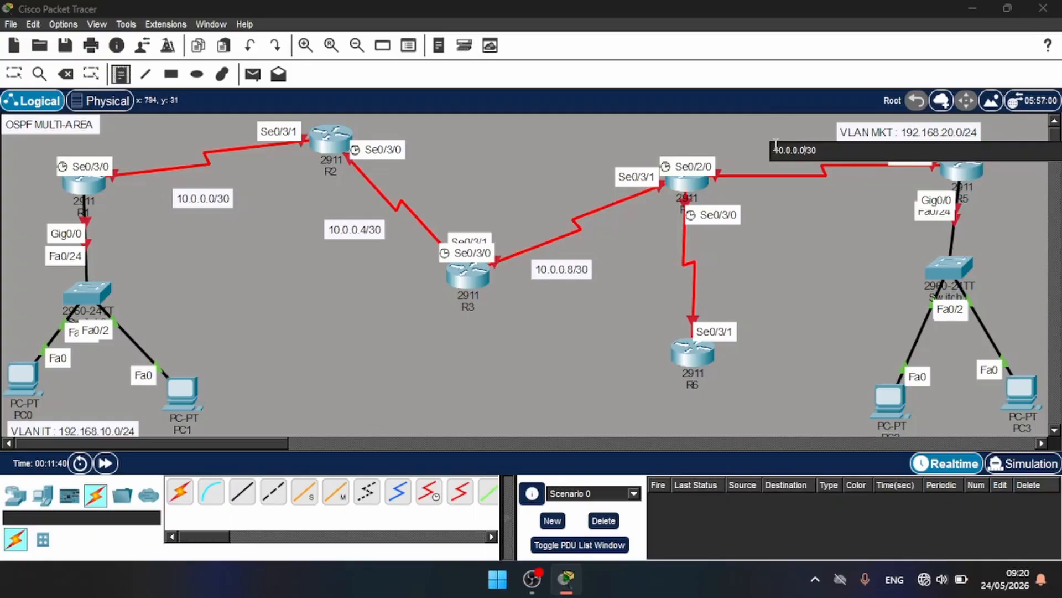
pyautogui.press('BackSpace')
pyautogui.write('12')
# Label the R4–R6 serial link with the note "10.0.0.16/30", reusing the copied subnet text
pyautogui.click(711, 281)
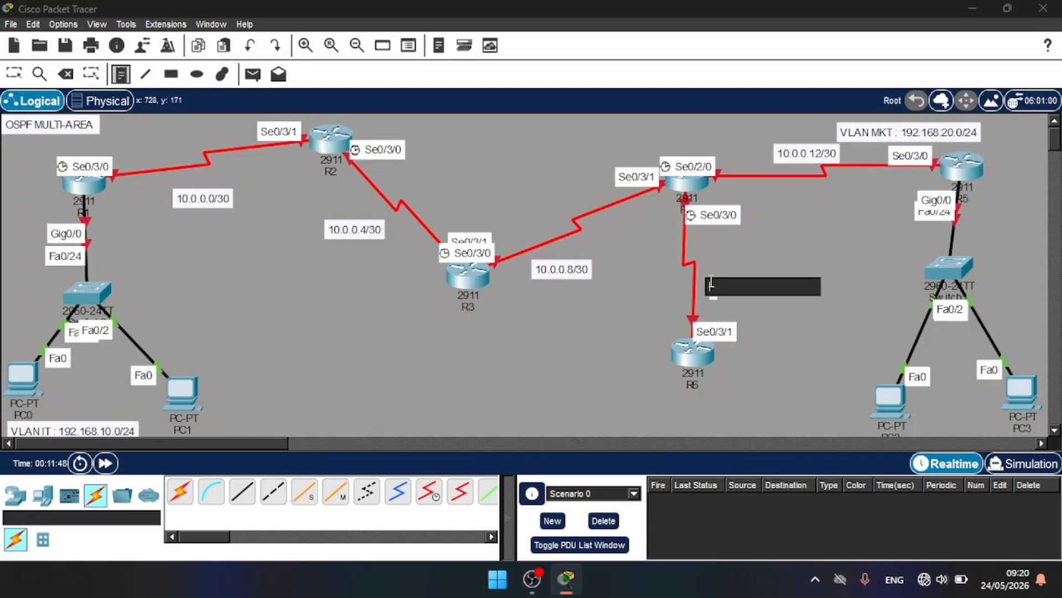
pyautogui.hotkey('ctrl', 'v')
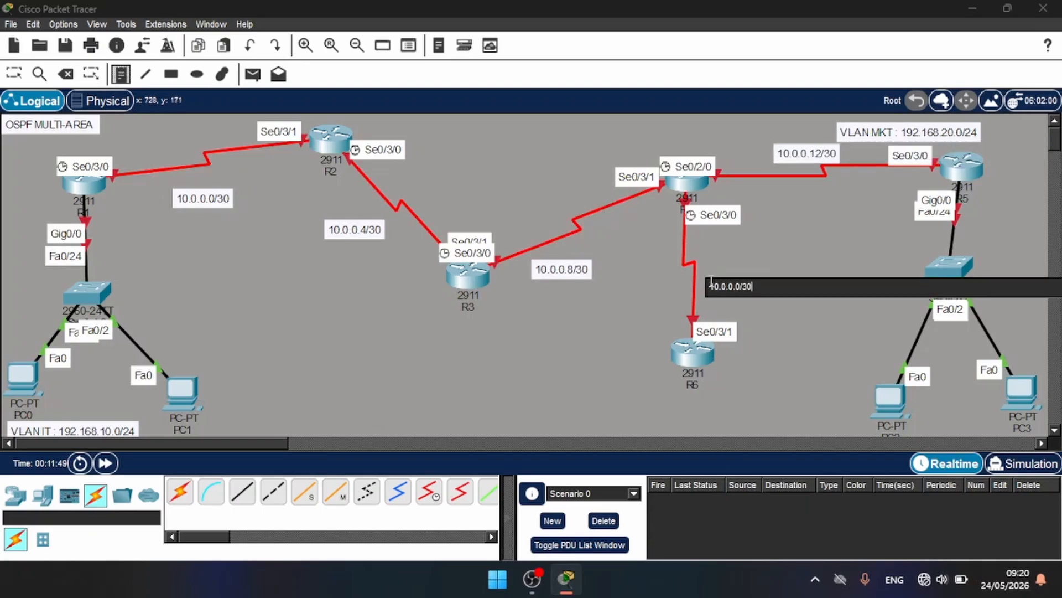
pyautogui.press('BackSpace')
pyautogui.press('BackSpace')
pyautogui.press('BackSpace')
pyautogui.press('BackSpace')
pyautogui.write('1/30')
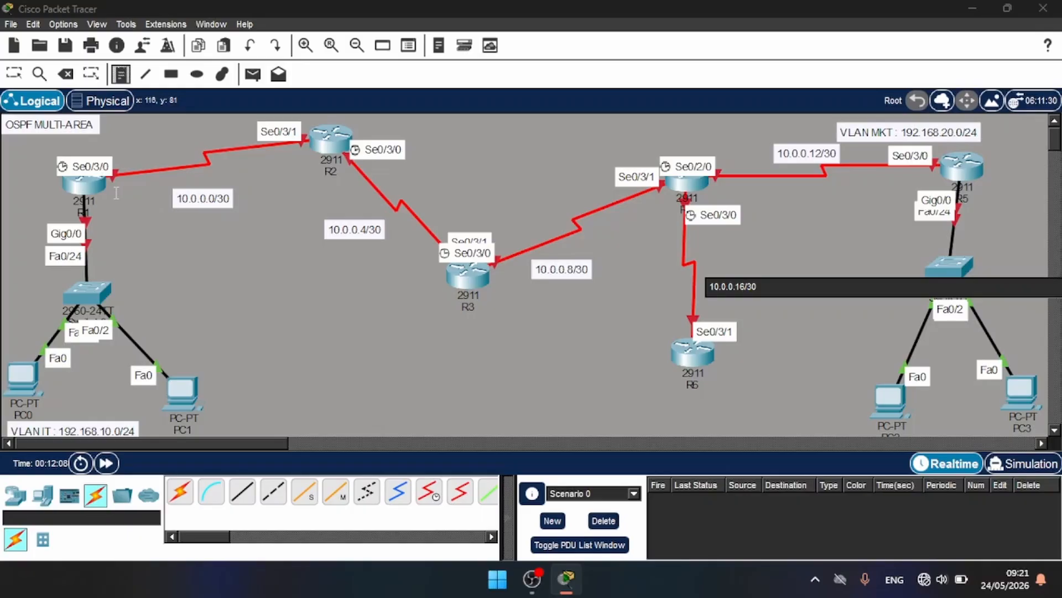
# Label the R1–R2 serial link's interface addresses with the notes ".1" beside R1 and ".2" beside R2
pyautogui.click(116, 193)
pyautogui.write('.1')
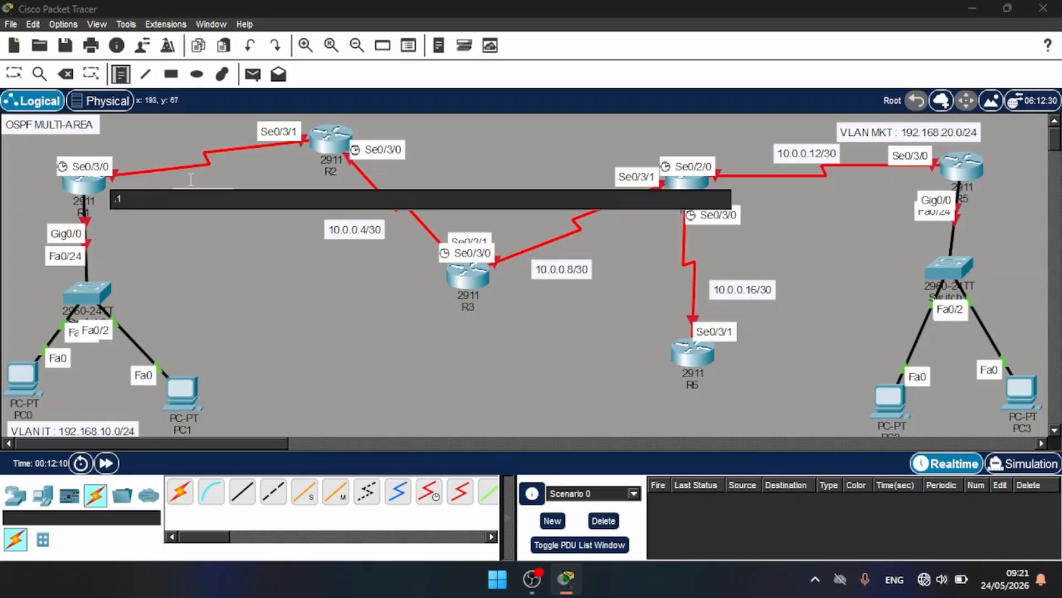
pyautogui.click(292, 152)
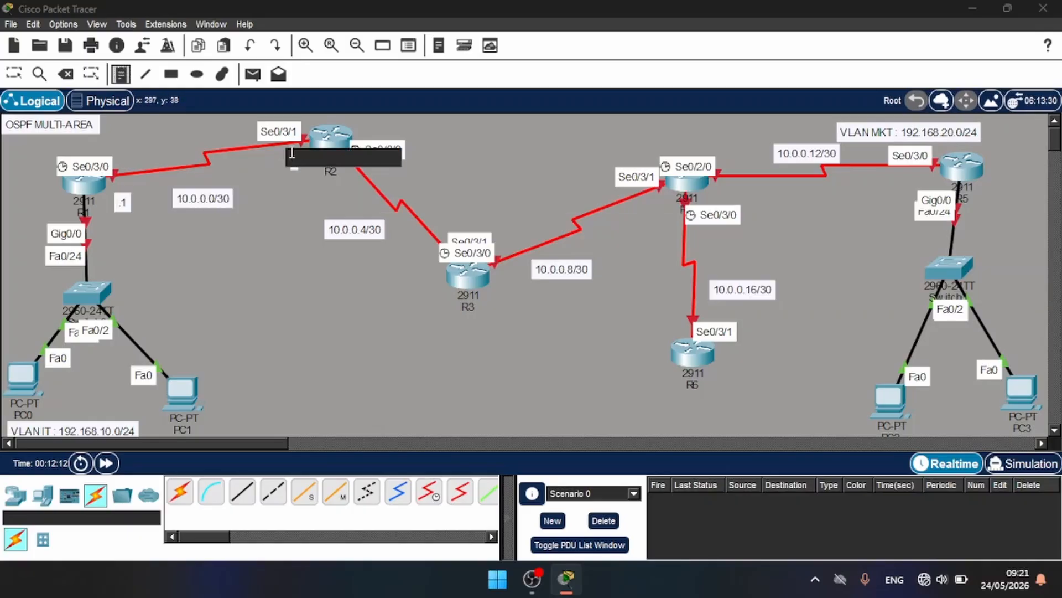
pyautogui.write('.2')
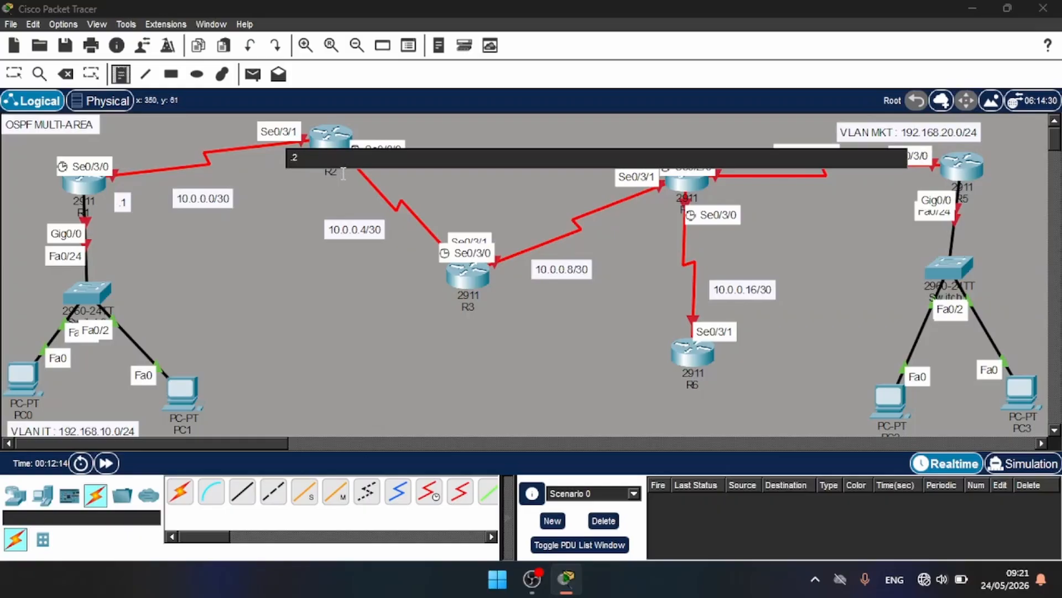
# Label the R2–R3 serial link's interface addresses with the notes ".5" beside R2 and ".6" beside R3
pyautogui.click(342, 175)
pyautogui.write('.5')
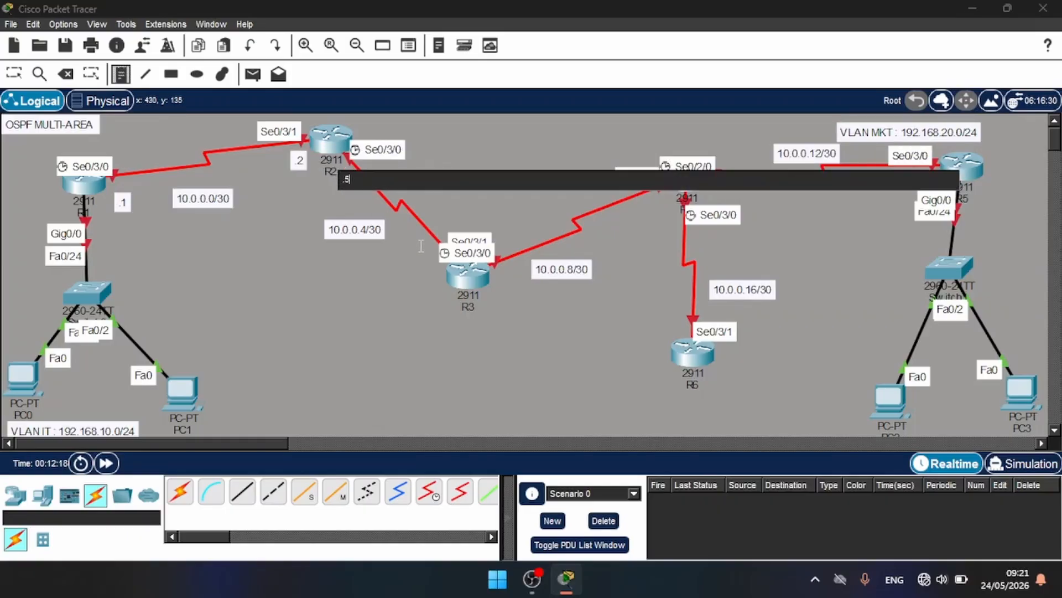
pyautogui.click(420, 245)
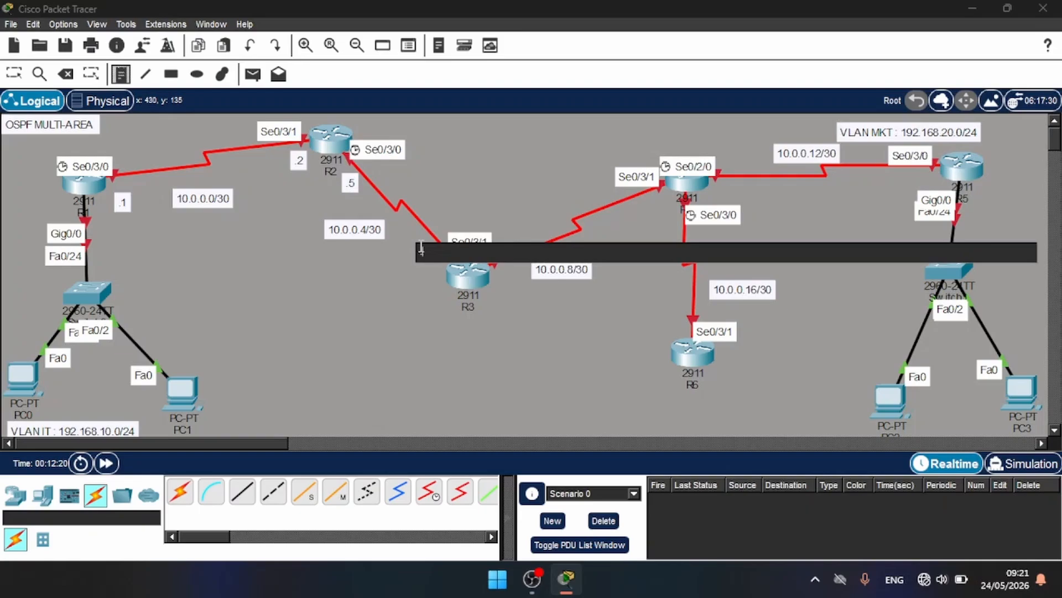
pyautogui.write('.6')
# Label the R3–R4 serial link's interface addresses with the notes ".9" beside R3 and ".10" beside R4
pyautogui.click(519, 233)
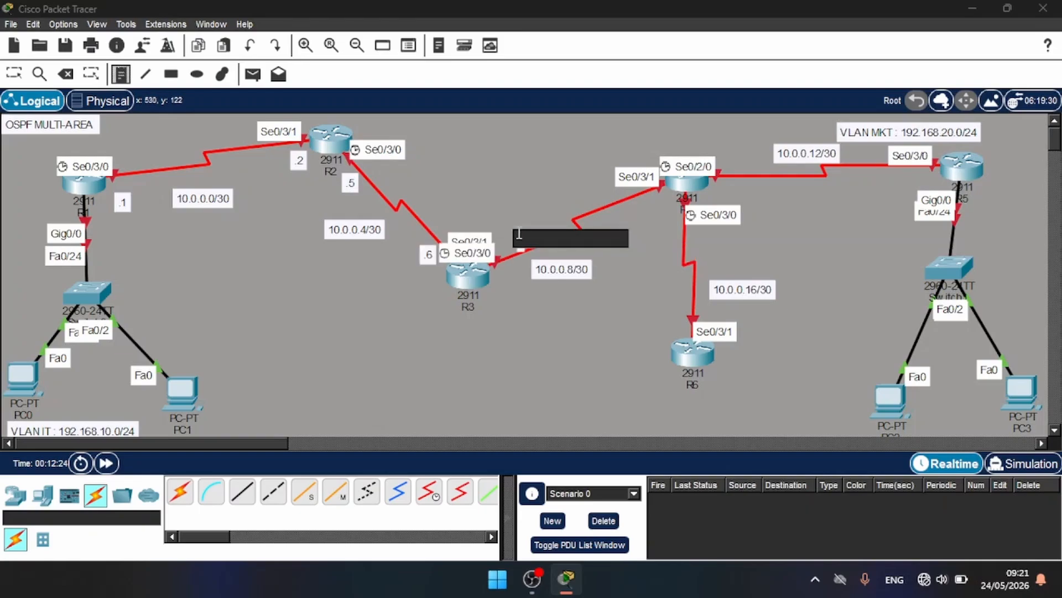
pyautogui.write('.9')
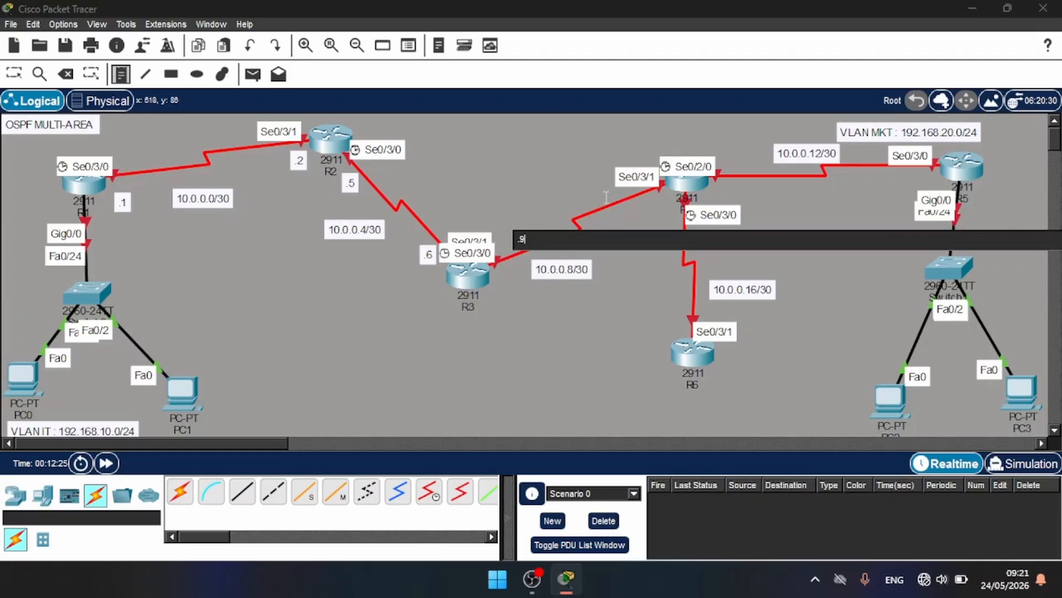
pyautogui.click(647, 204)
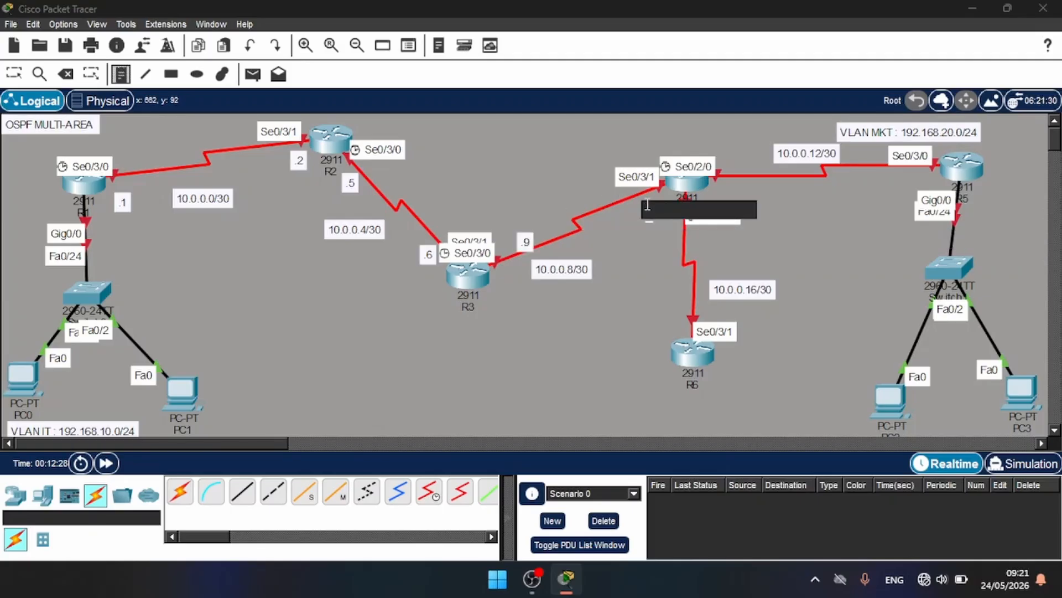
pyautogui.write('.10')
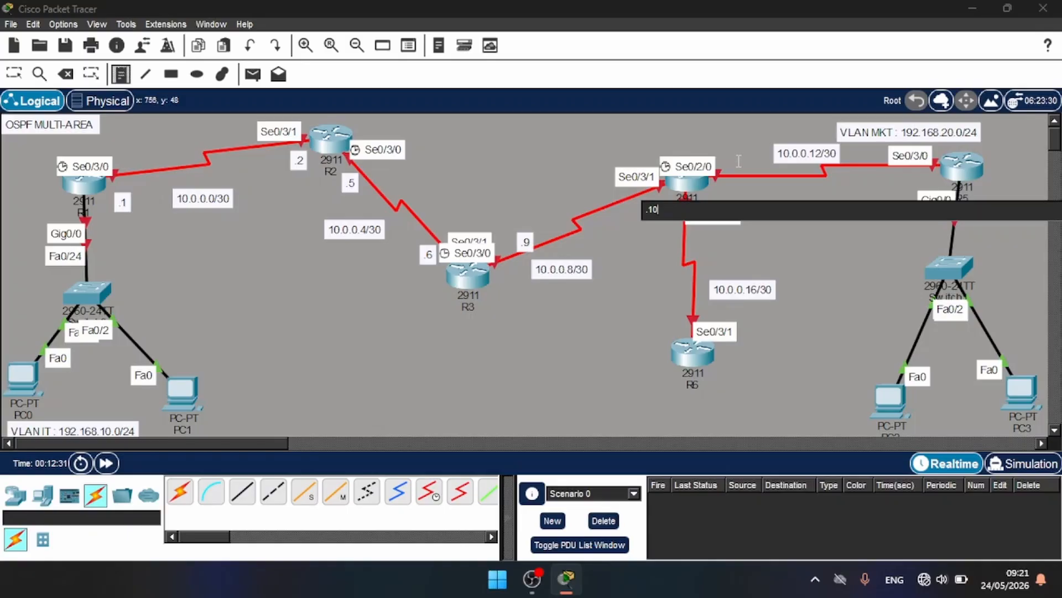
# Label the R4–R5 serial link's interface addresses with the notes ".13" beside R4 and ".14" beside R5
pyautogui.click(720, 161)
pyautogui.write('.13')
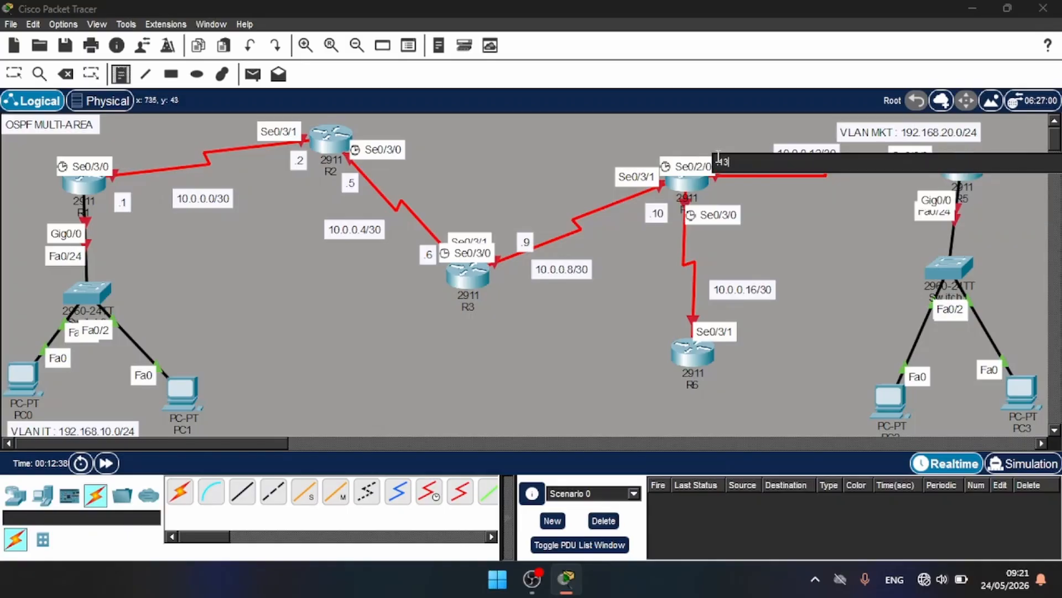
pyautogui.click(910, 185)
pyautogui.write('.14')
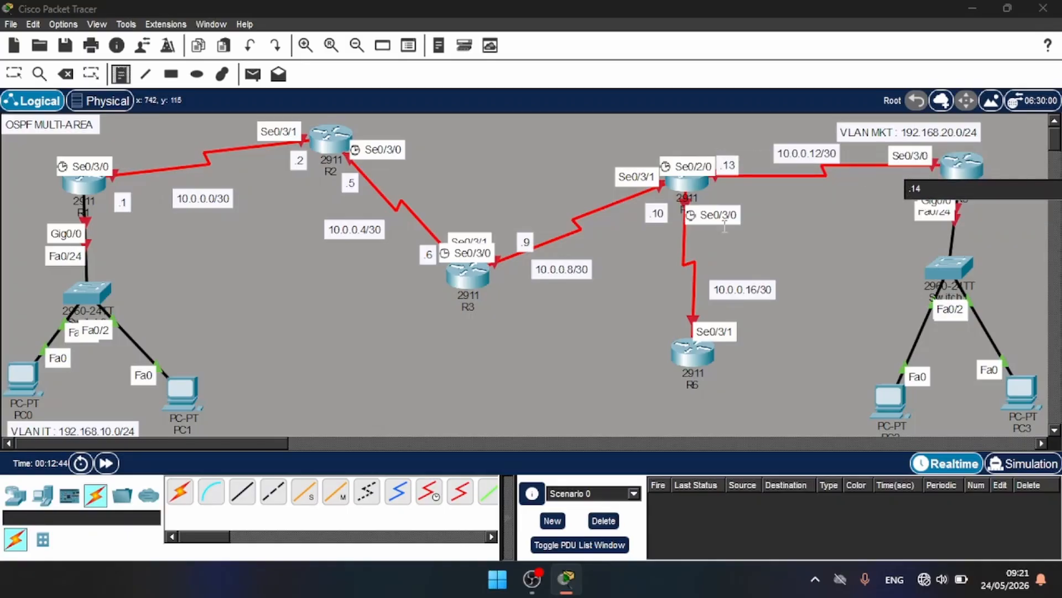
# Label the R4–R6 serial link's interface addresses with the notes ".17" below R4 and ".18" beside R6, and finish placing notes
pyautogui.click(699, 243)
pyautogui.write('.17')
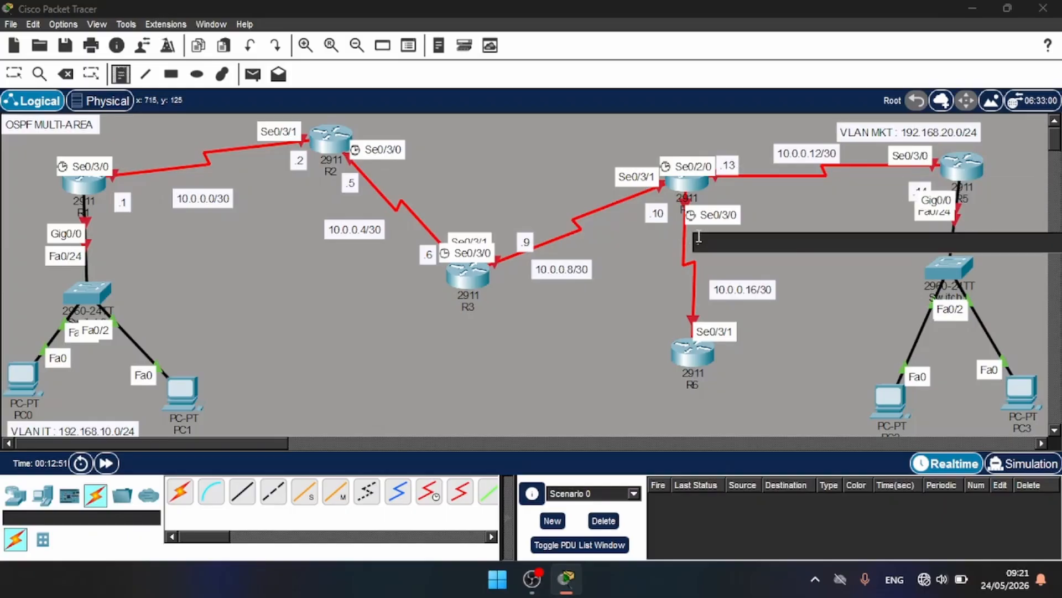
pyautogui.click(667, 320)
pyautogui.write('.18')
pyautogui.press('Escape')
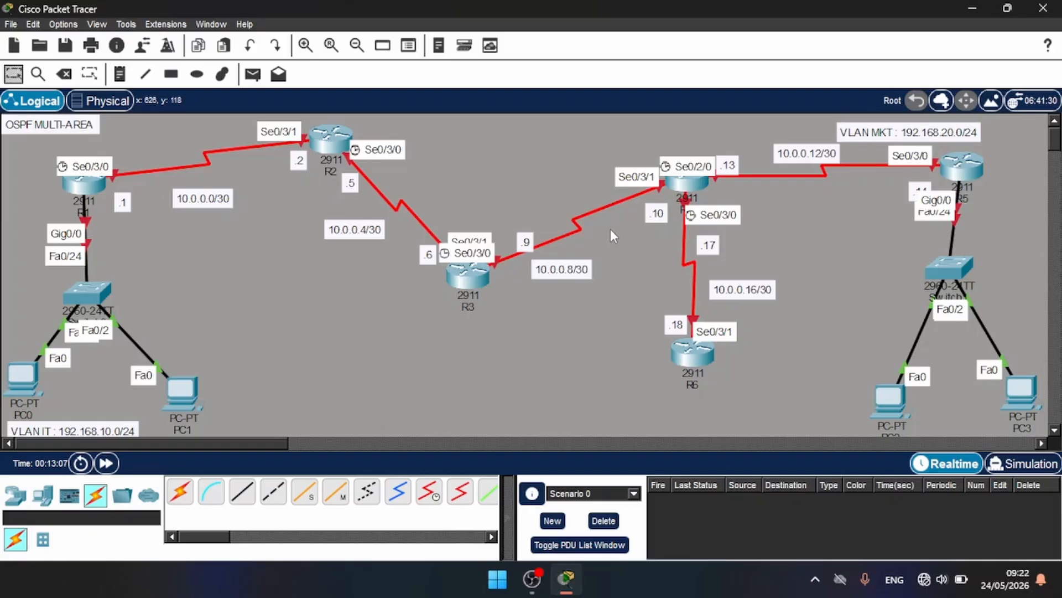
# Move the VLAN MKT note further into its corner and nudge the .17, .10, .13 and .14 notes closer to their interfaces
pyautogui.moveTo(876, 131); pyautogui.dragTo(943, 125)
pyautogui.moveTo(714, 251); pyautogui.dragTo(712, 243)
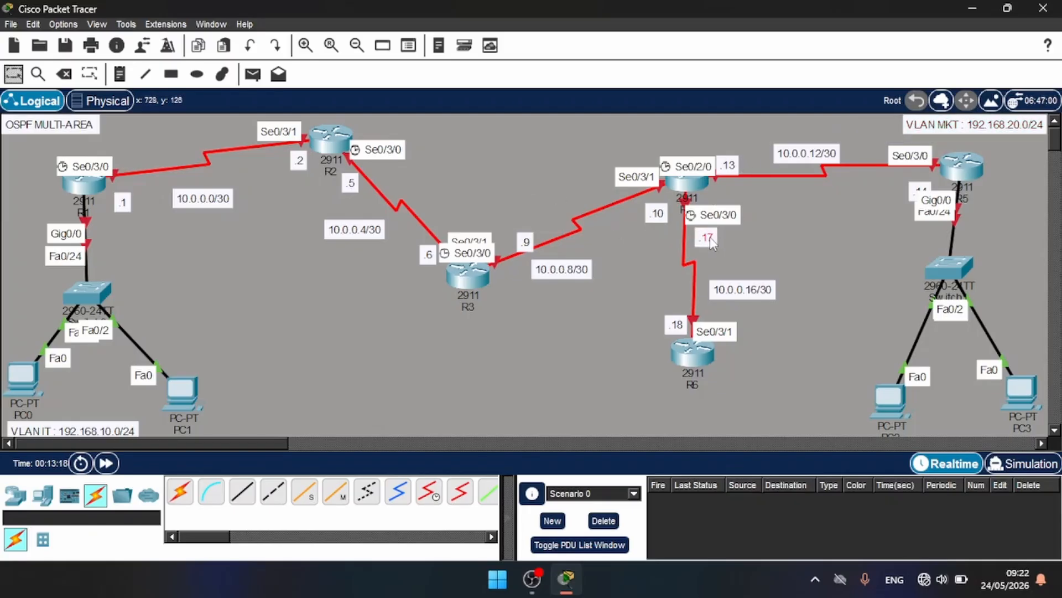
pyautogui.moveTo(658, 215); pyautogui.dragTo(658, 205)
pyautogui.moveTo(729, 166); pyautogui.dragTo(729, 156)
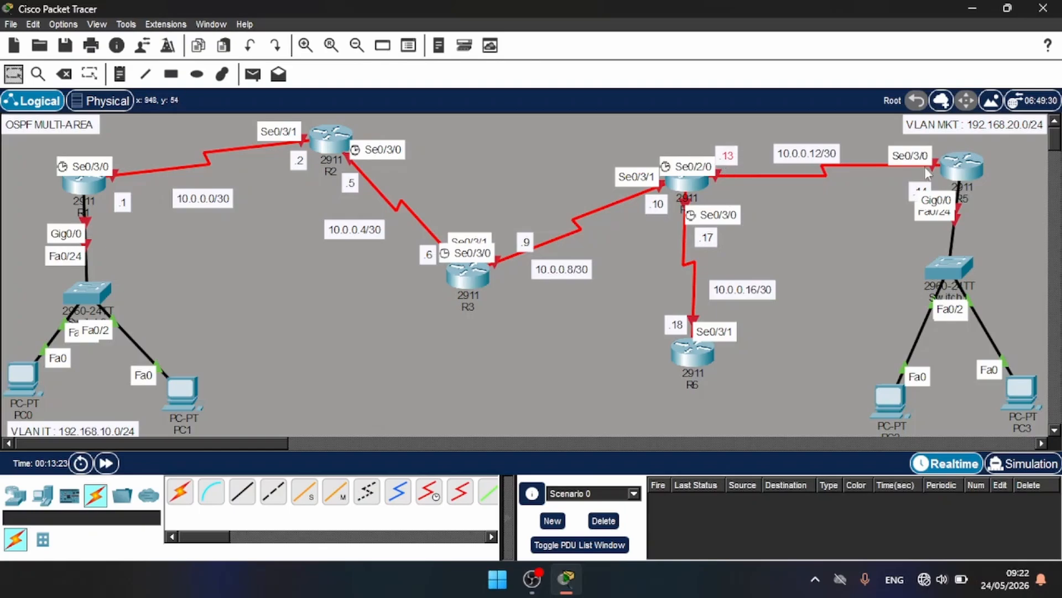
pyautogui.moveTo(921, 192); pyautogui.dragTo(924, 183)
# Move the .9 note below R3's link, nudge the .5 and 10.0.0.4/30 notes up, and shift PC0 slightly down
pyautogui.moveTo(526, 242); pyautogui.dragTo(506, 278)
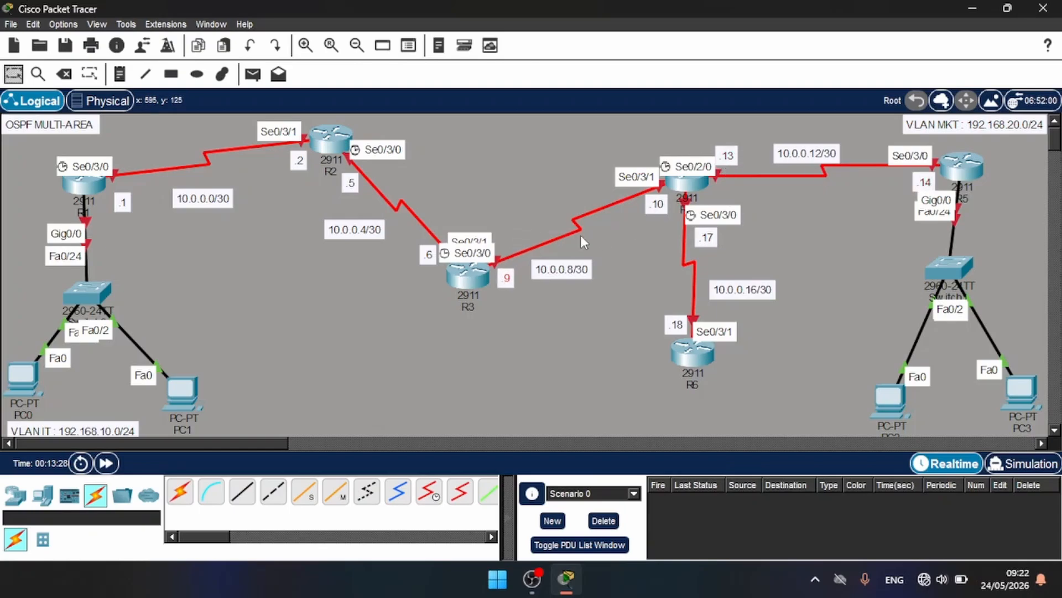
pyautogui.moveTo(351, 183); pyautogui.dragTo(348, 175)
pyautogui.moveTo(355, 229); pyautogui.dragTo(356, 222)
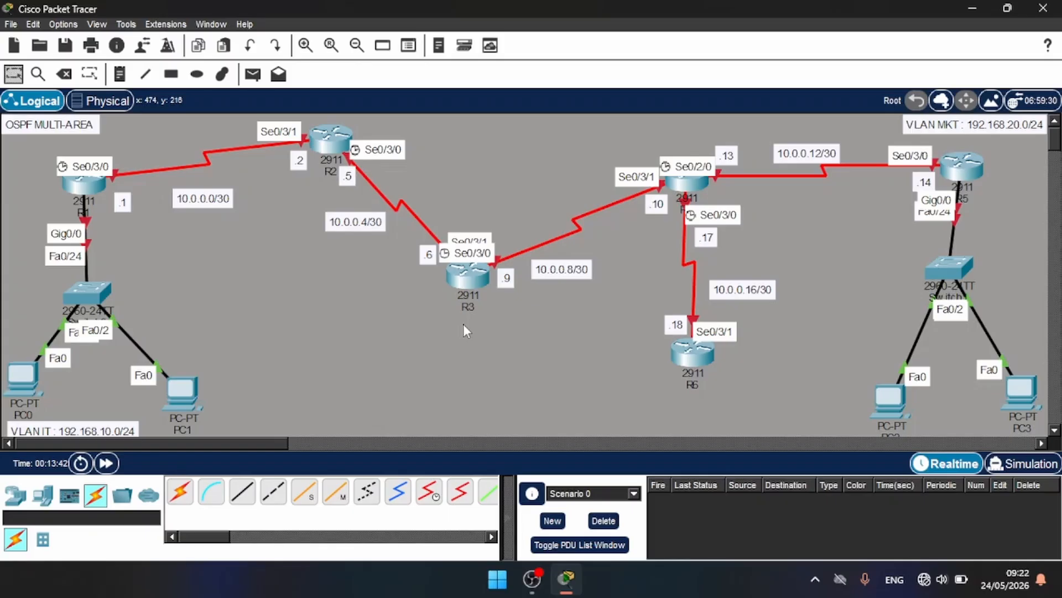
pyautogui.moveTo(36, 374); pyautogui.dragTo(36, 383)
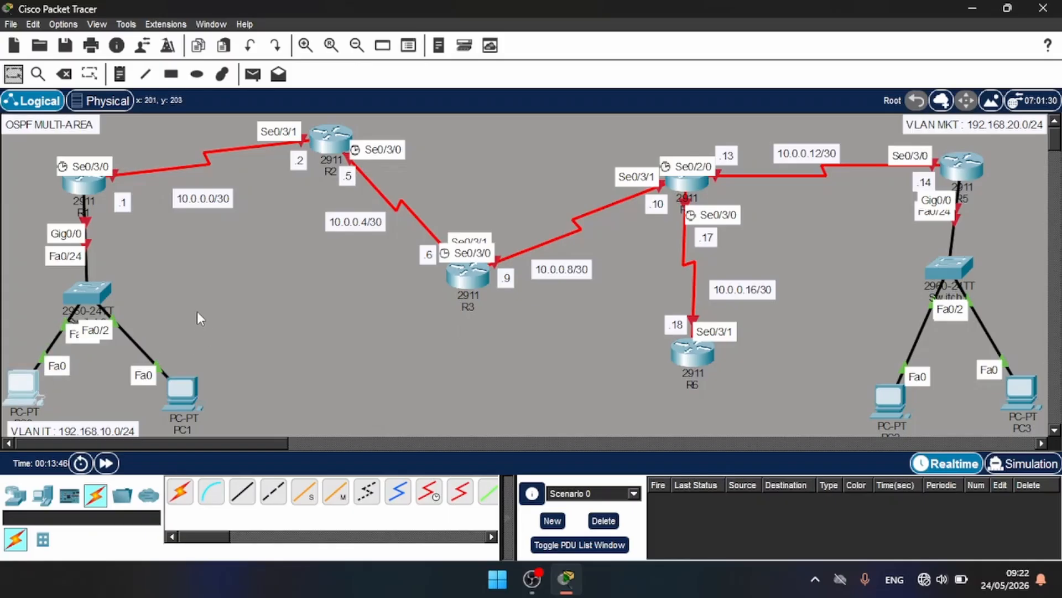
# Open the command line of Switch0, the switch below R1, and enter global configuration mode with en and conf t
pyautogui.click(91, 291)
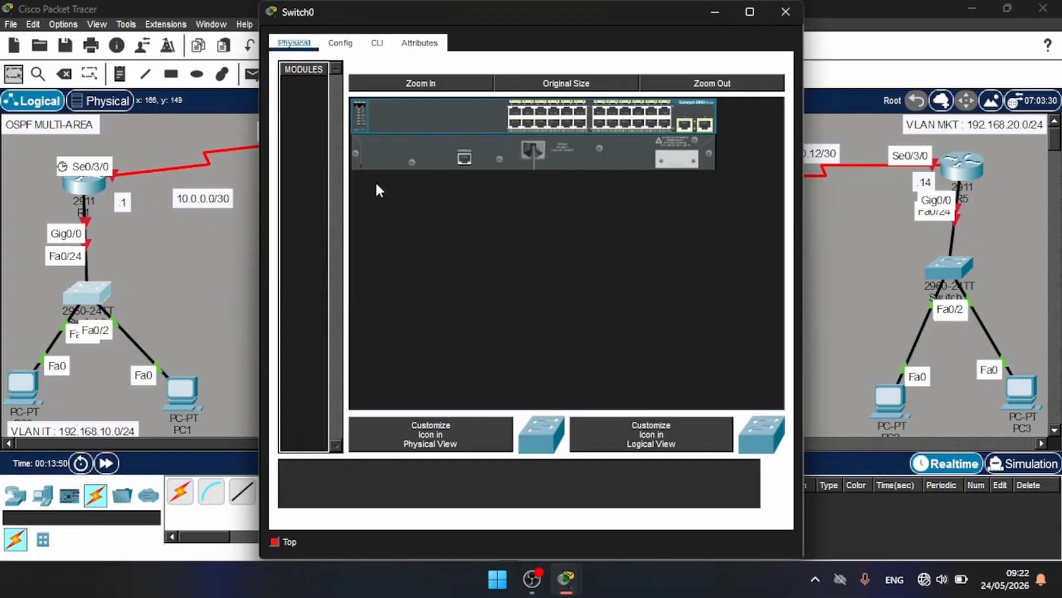
pyautogui.click(376, 43)
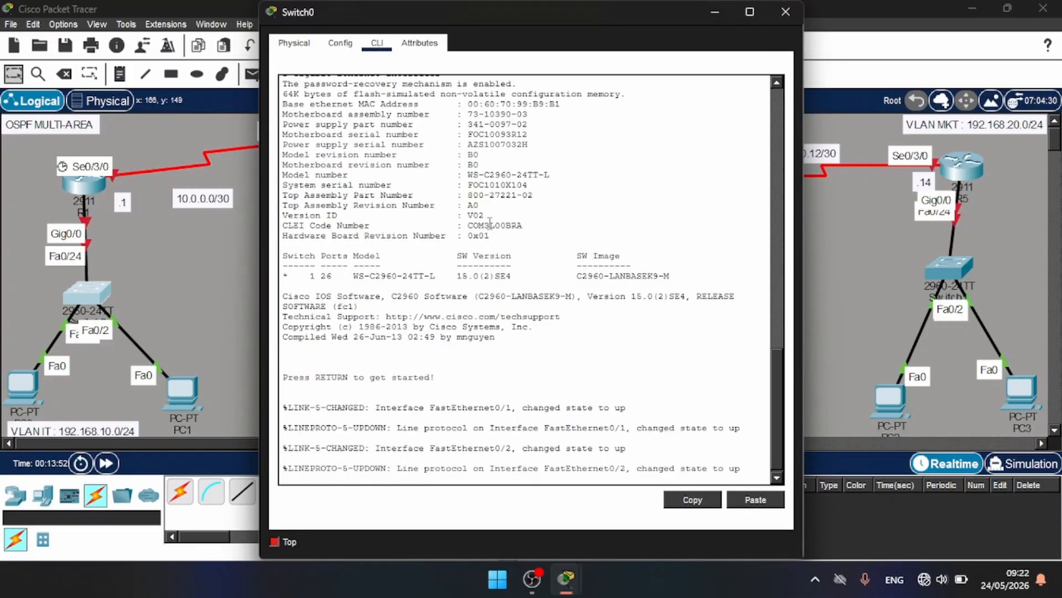
pyautogui.press('Return')
pyautogui.press('Return')
pyautogui.write('en')
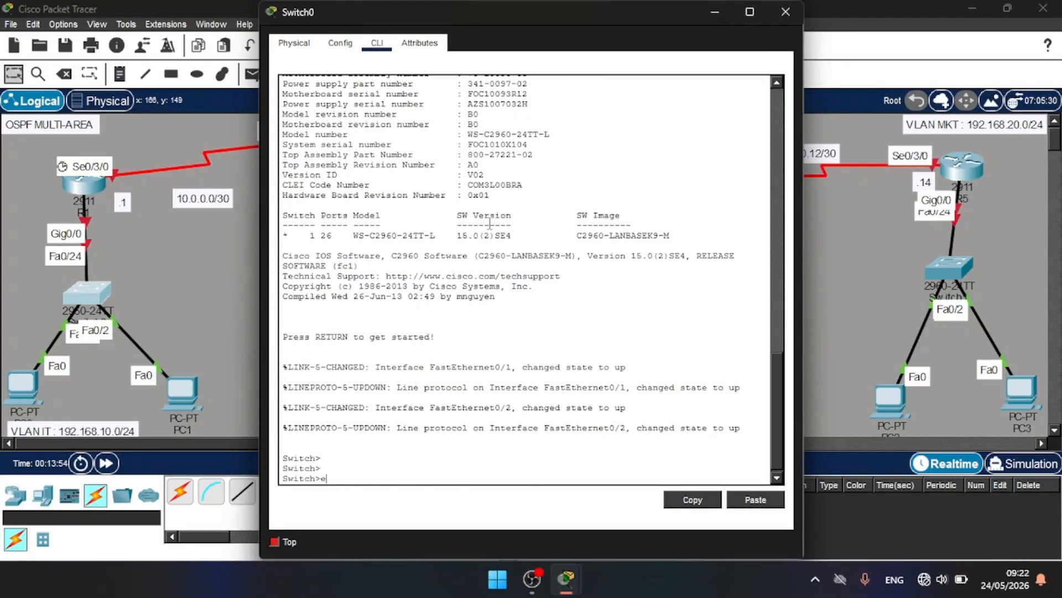
pyautogui.press('Return')
pyautogui.write('conf t')
pyautogui.press('Return')
pyautogui.press('Return')
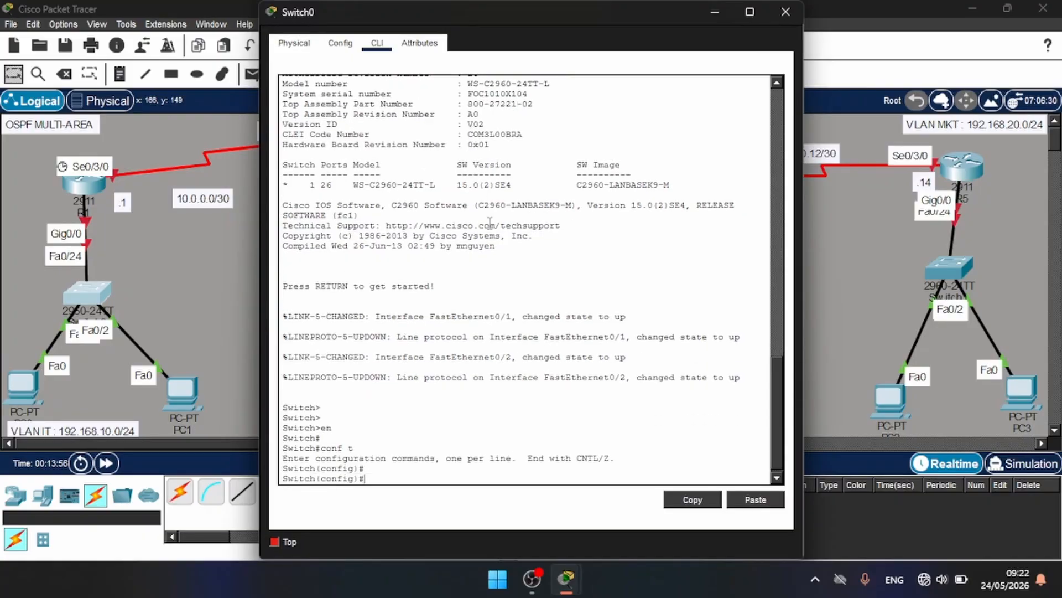
# Set the switch's hostname to DYMO
pyautogui.write('host DYMO')
pyautogui.press('Return')
pyautogui.press('Return')
pyautogui.press('Return')
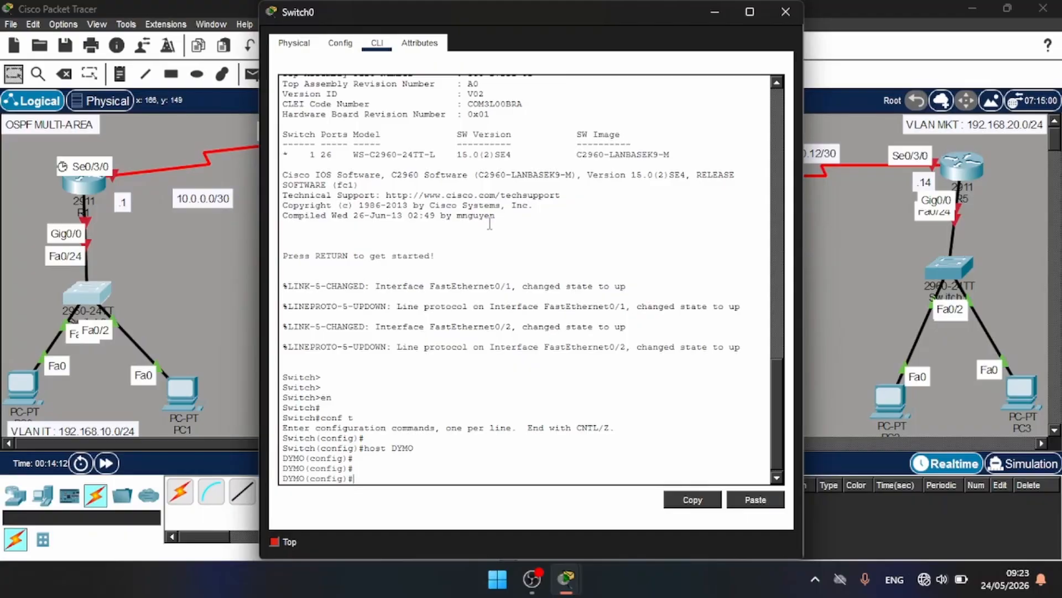
# Create VLAN 10 on the switch, name it IT, and return to global configuration mode
pyautogui.write('vlan 10')
pyautogui.press('Return')
pyautogui.write('name IT')
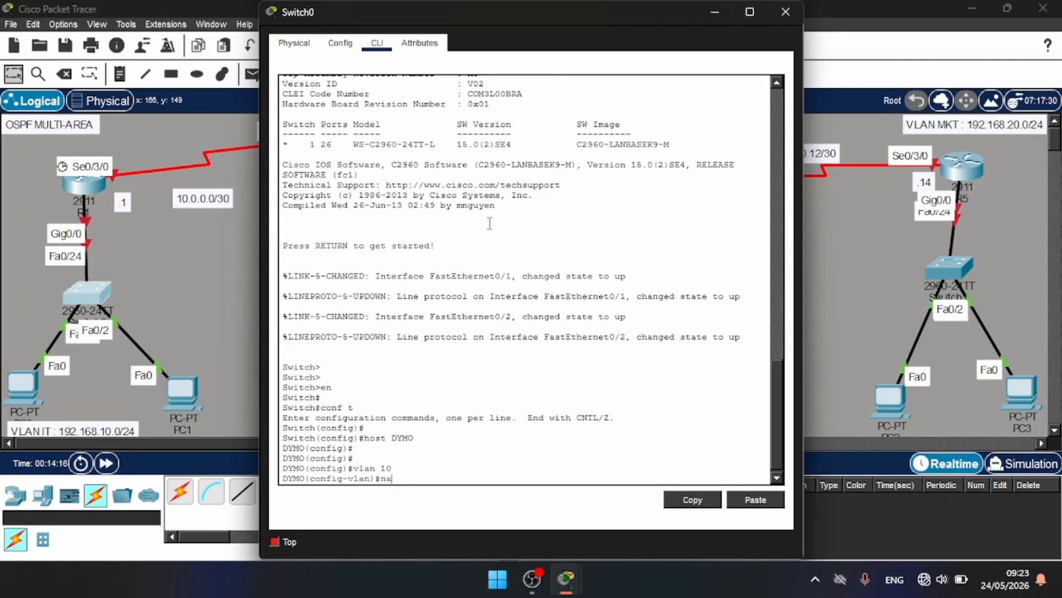
pyautogui.press('Return')
pyautogui.press('Return')
pyautogui.press('Return')
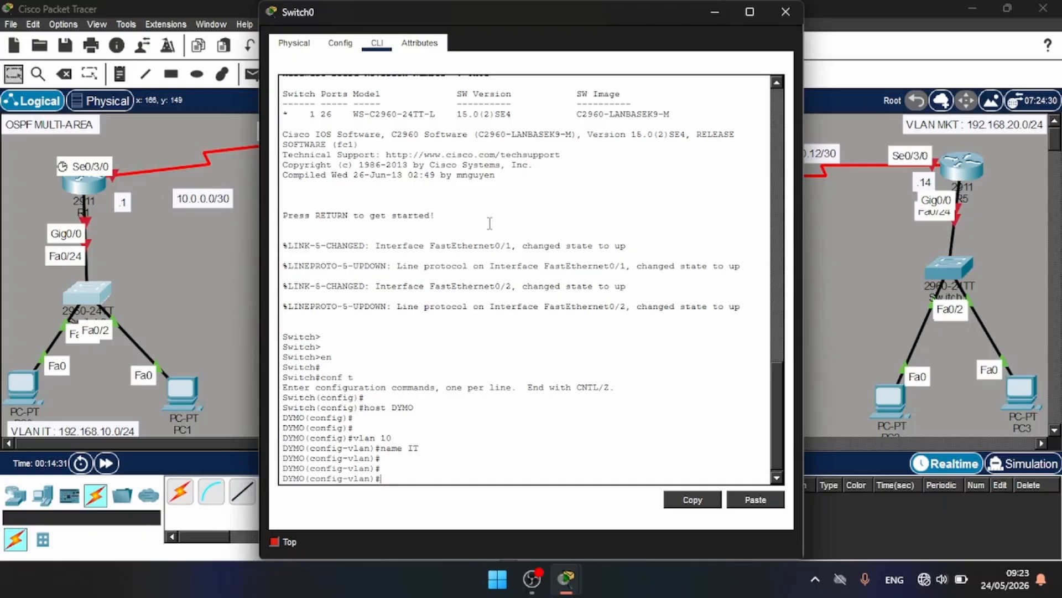
pyautogui.write('ex')
pyautogui.press('Return')
pyautogui.press('Return')
# Select the interface range f0/1-2 on the switch and set its ports to access mode with sw mo ac
pyautogui.write('int')
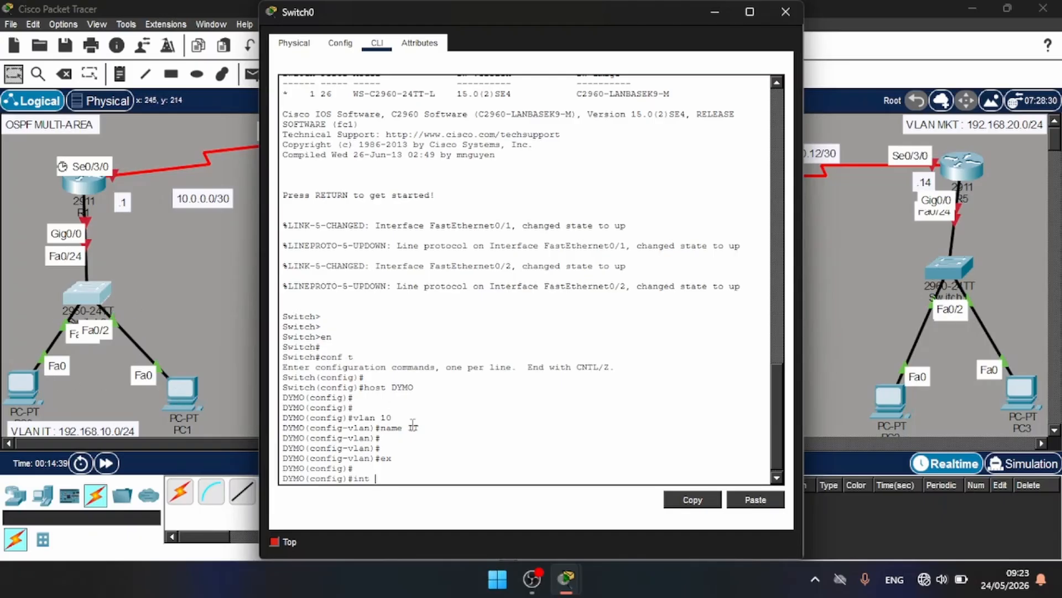
pyautogui.write(' f0/1')
pyautogui.press('Left')
pyautogui.press('Left')
pyautogui.press('Left')
pyautogui.press('Left')
pyautogui.write('range f0/1-2')
pyautogui.press('Return')
pyautogui.write('sw mo ac')
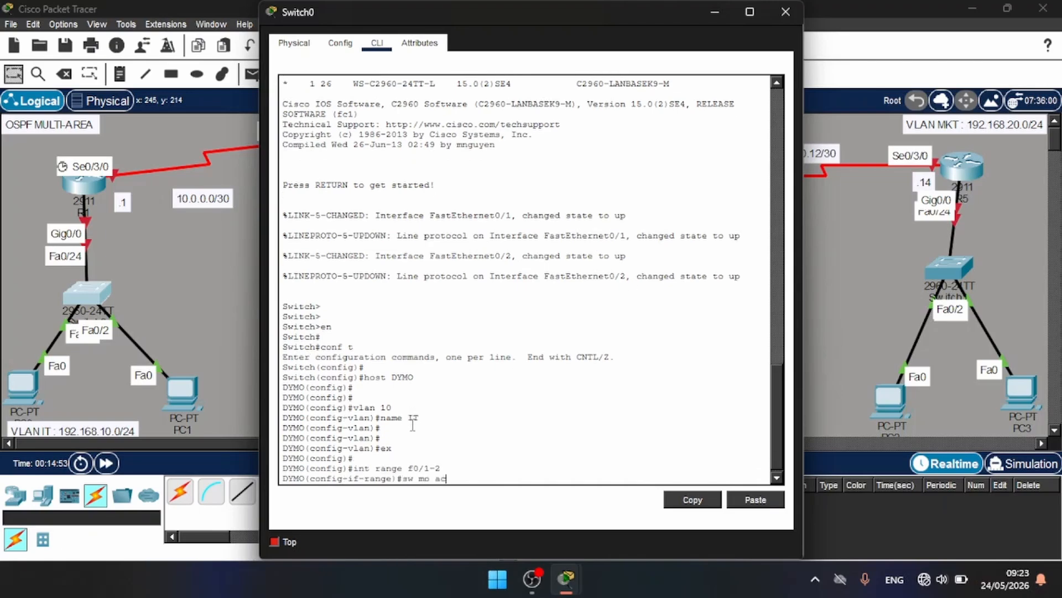
pyautogui.press('Return')
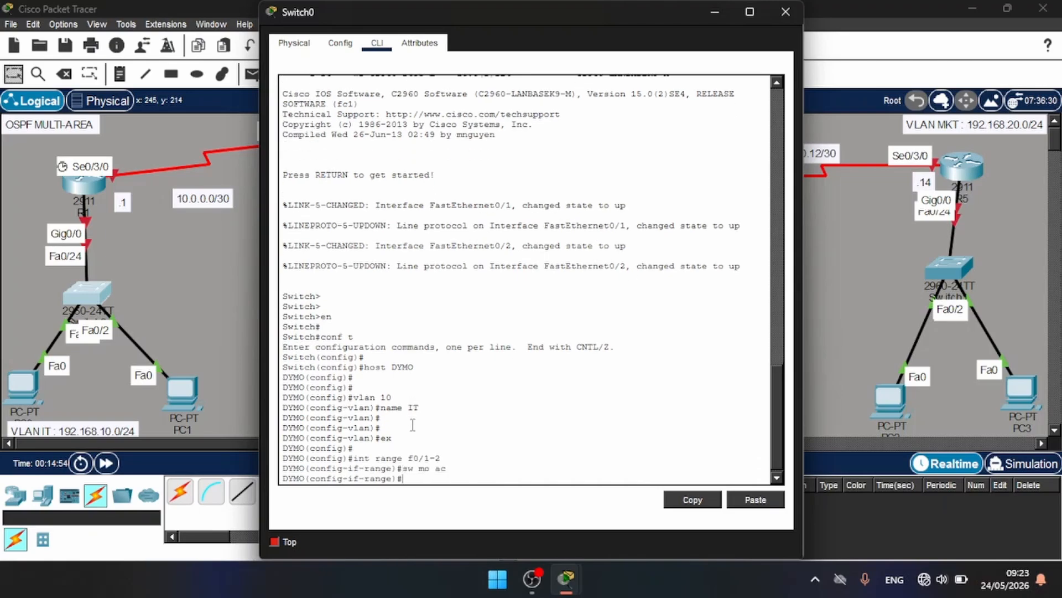
# Assign the selected access ports to VLAN 10 and leave the interface range configuration
pyautogui.write('sw ac vlan 10')
pyautogui.press('Return')
pyautogui.press('Return')
pyautogui.press('Return')
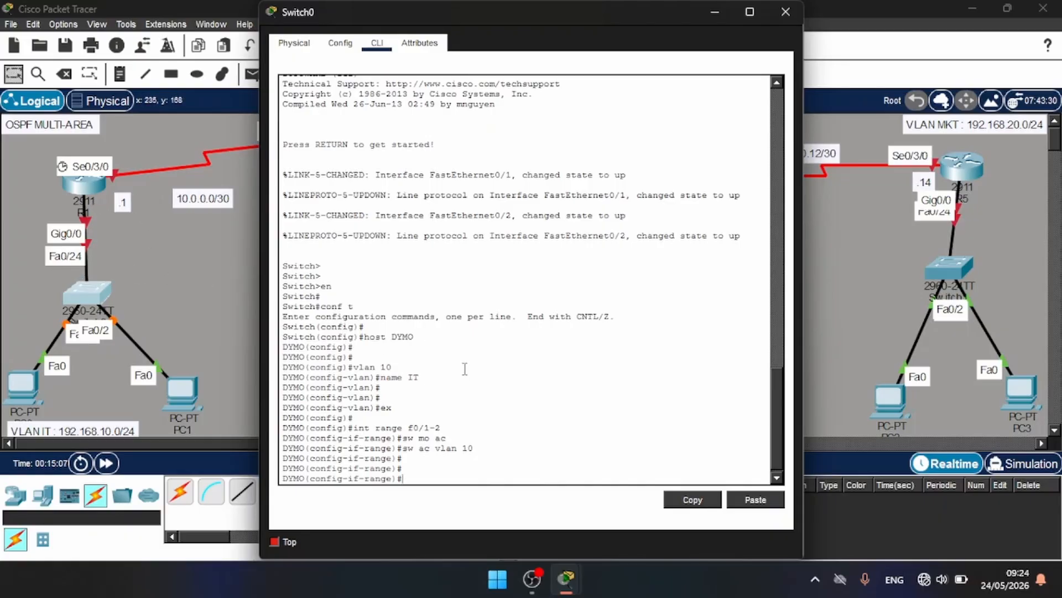
pyautogui.write('ex')
pyautogui.press('Return')
pyautogui.press('Return')
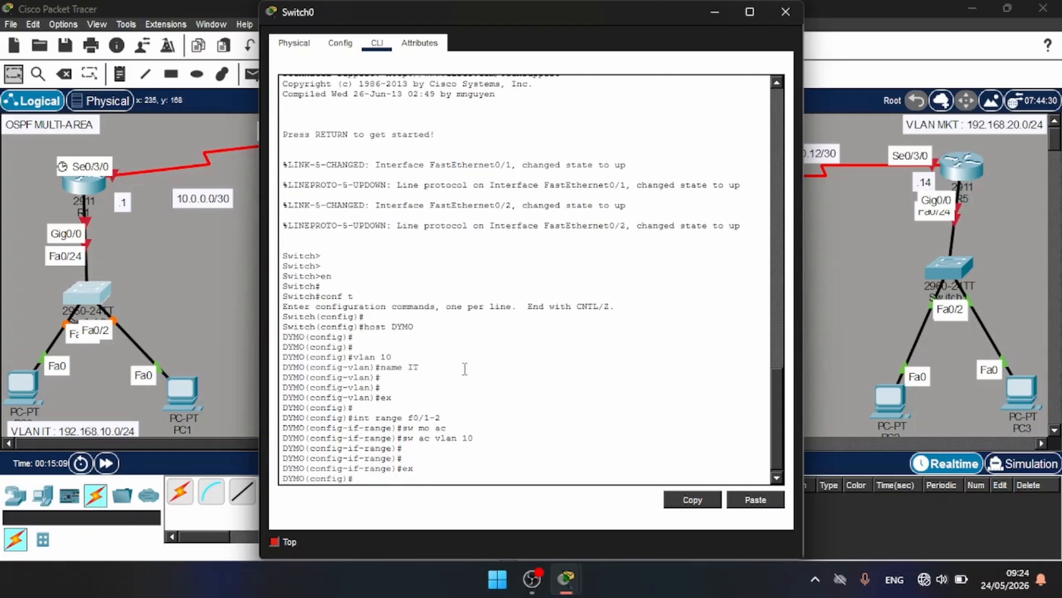
# Set the switch's uplink interface f0/24 to trunk mode with sw mo tr
pyautogui.write('int f')
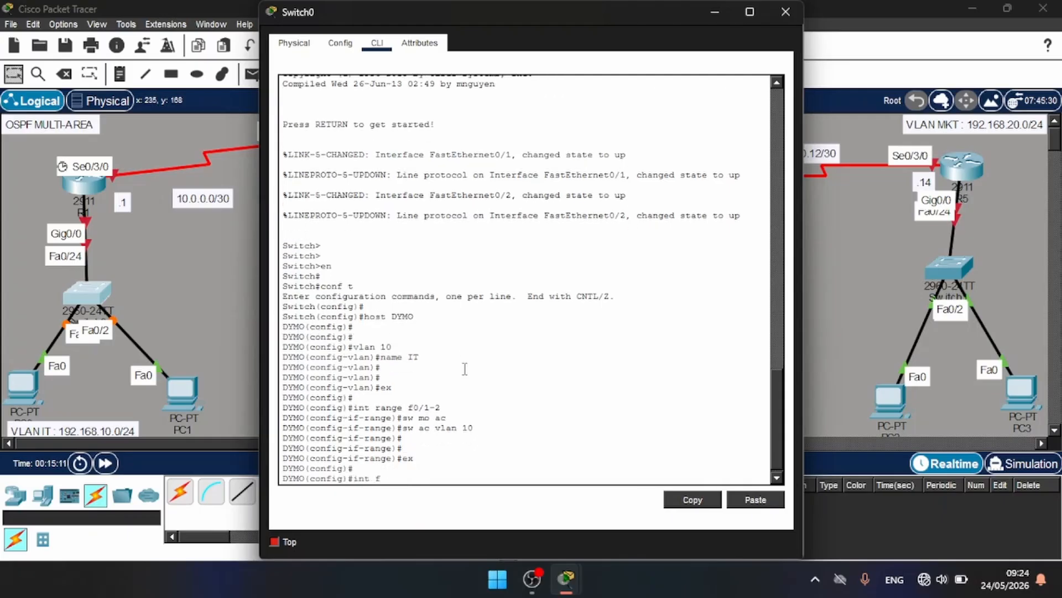
pyautogui.write('0/24')
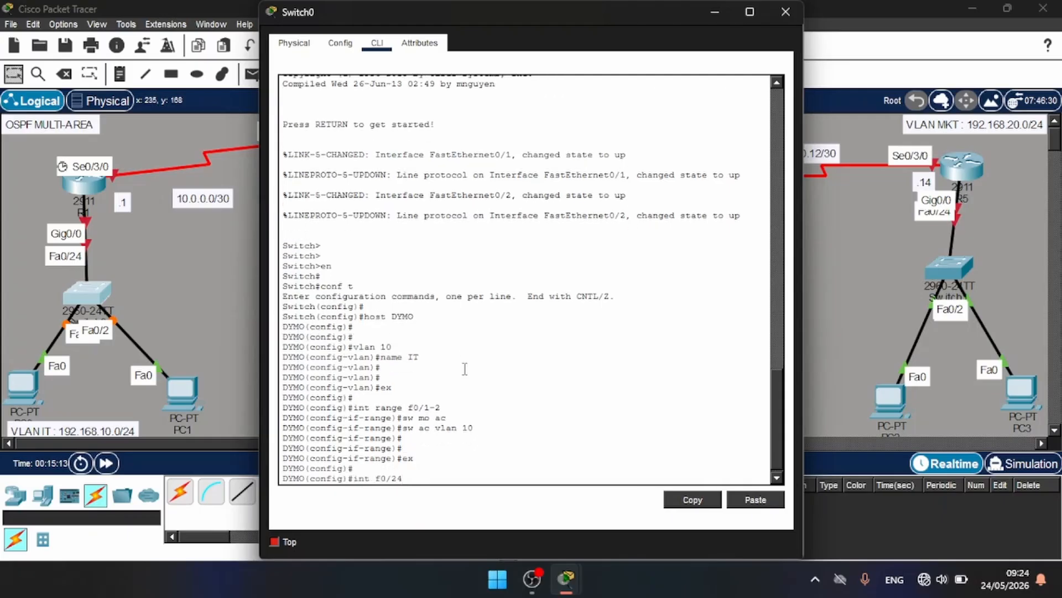
pyautogui.press('Return')
pyautogui.write('sw')
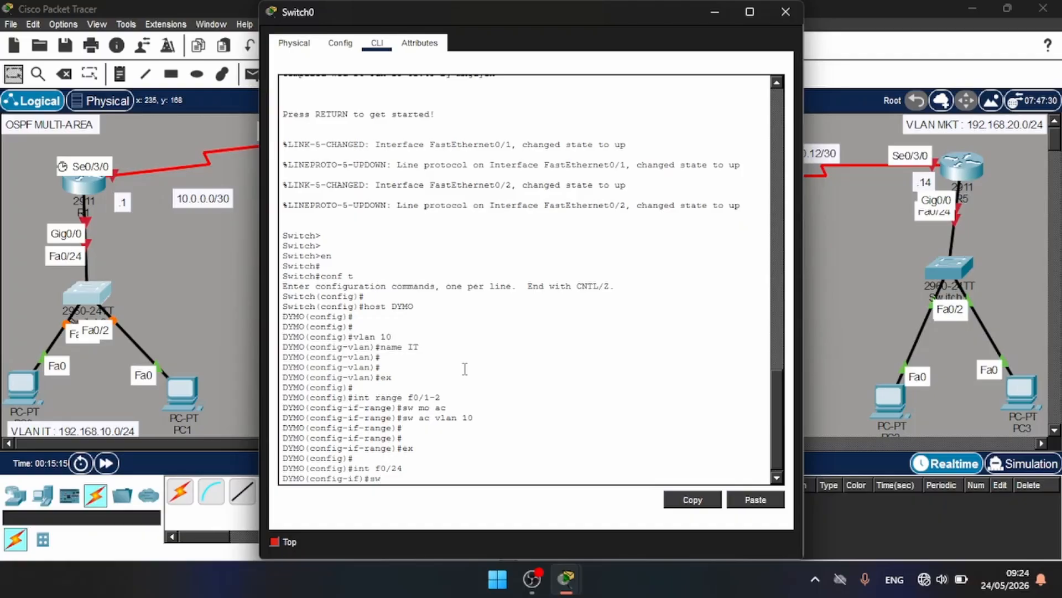
pyautogui.write(' mo tr')
pyautogui.press('Return')
pyautogui.press('Return')
pyautogui.press('Return')
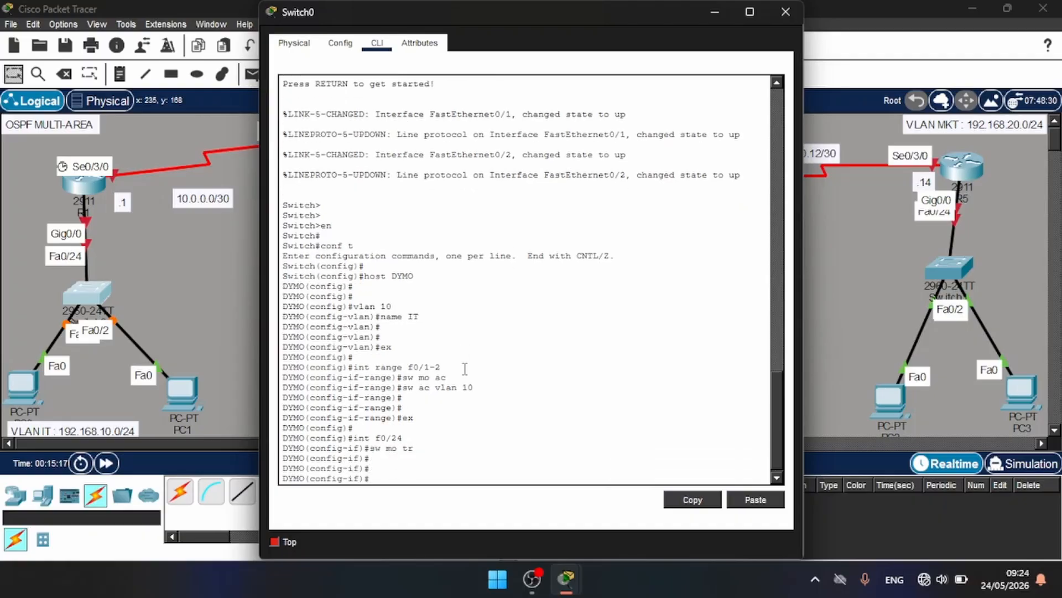
# Return the DYMO switch to privileged mode, save its configuration with wr and close its window
pyautogui.write('end')
pyautogui.press('Return')
pyautogui.write('wr')
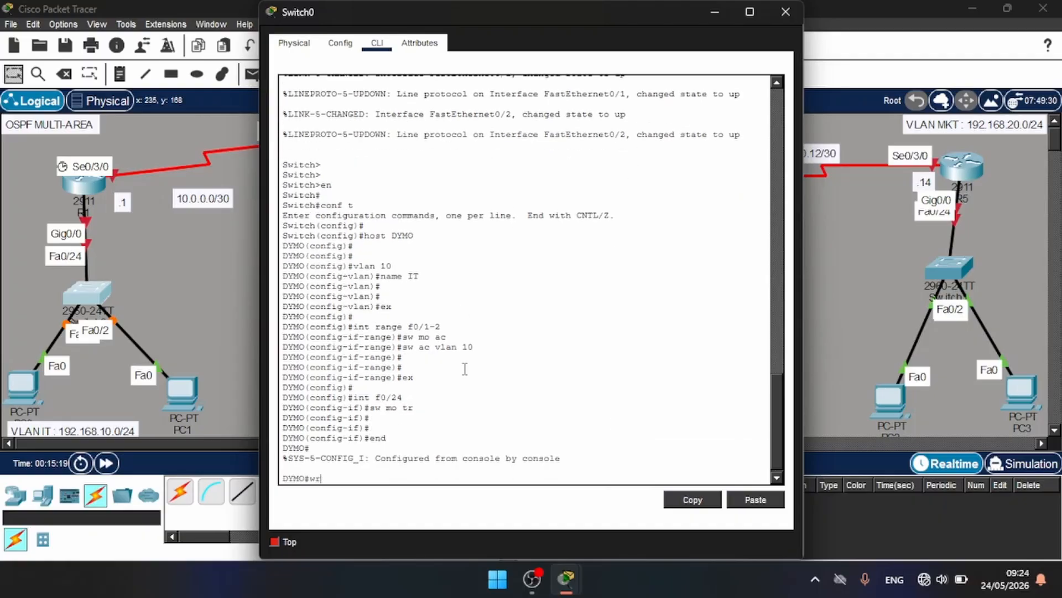
pyautogui.press('Return')
pyautogui.press('Return')
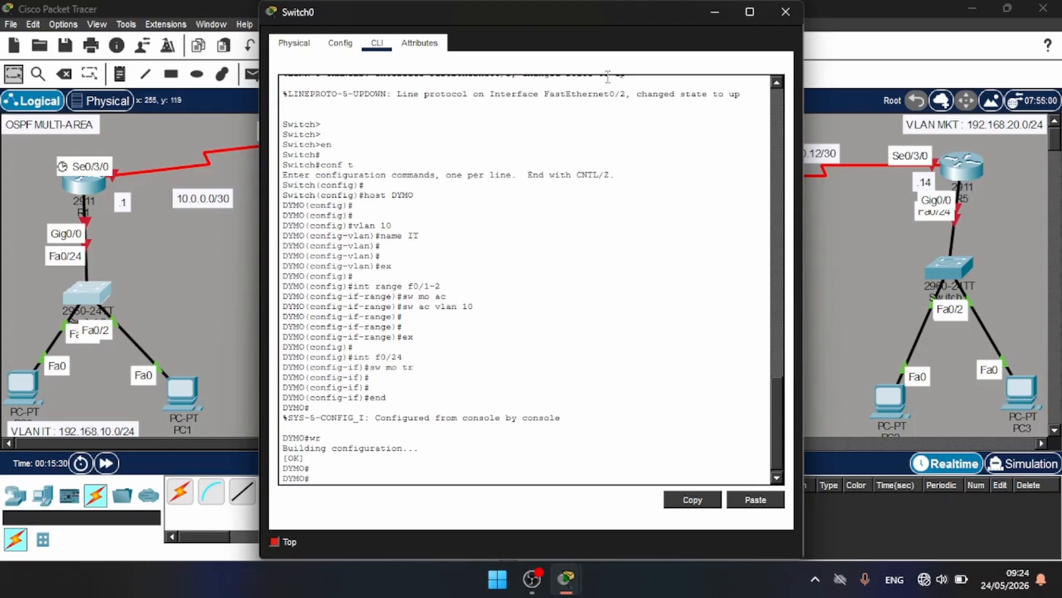
pyautogui.click(786, 11)
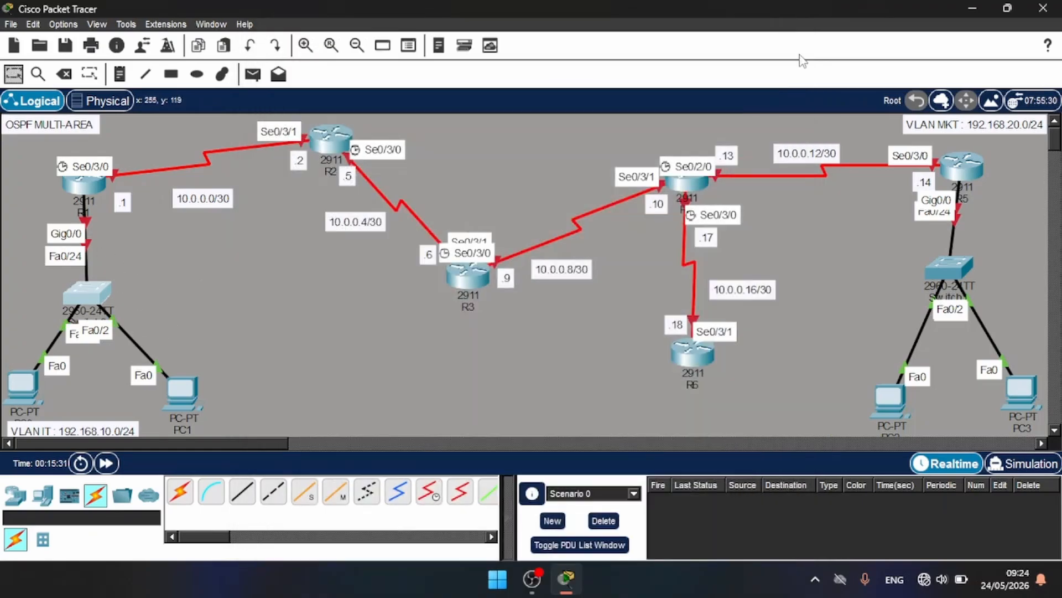
# Open the command line of Switch1 on the VLAN MKT side and enter global configuration mode
pyautogui.click(961, 266)
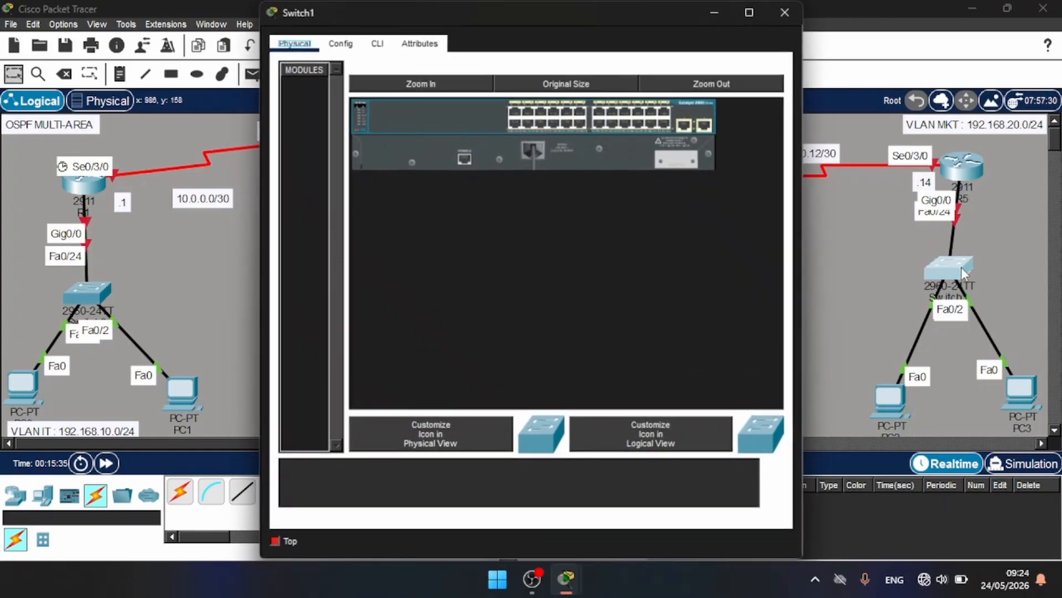
pyautogui.click(386, 48)
pyautogui.press('Return')
pyautogui.press('Return')
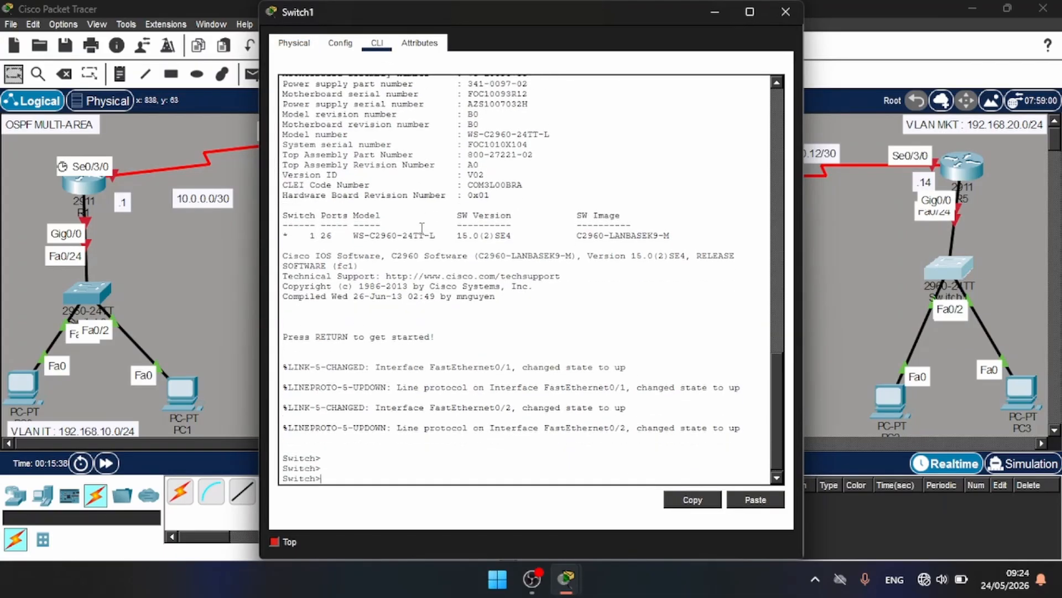
pyautogui.write('en')
pyautogui.press('Return')
pyautogui.write('conf t')
pyautogui.press('Return')
pyautogui.press('Return')
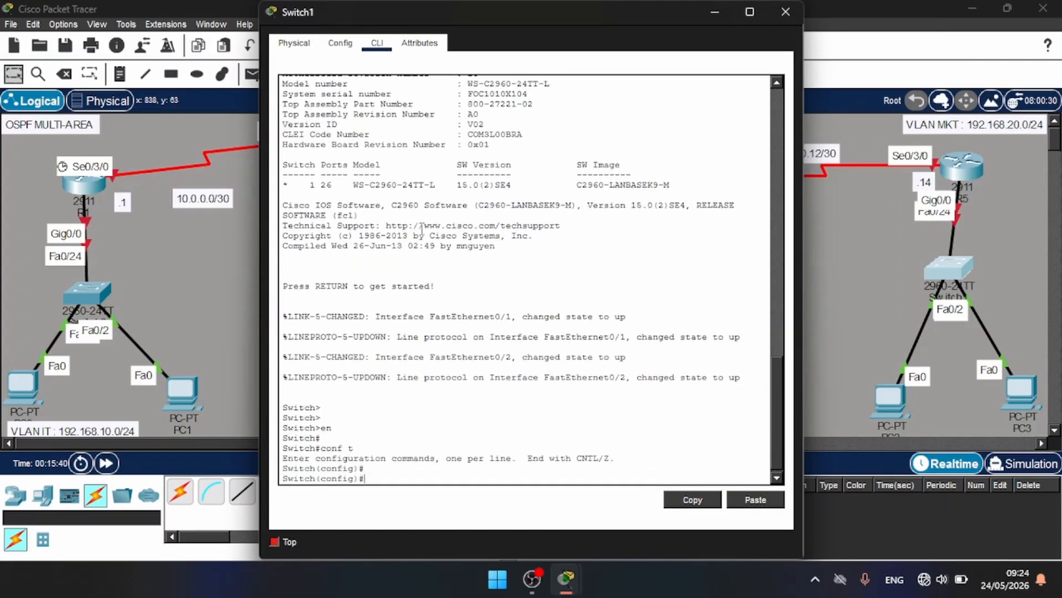
# Set the hostname of Switch1 to DIGITAL
pyautogui.write('host DIGITAL')
pyautogui.press('Return')
pyautogui.press('Return')
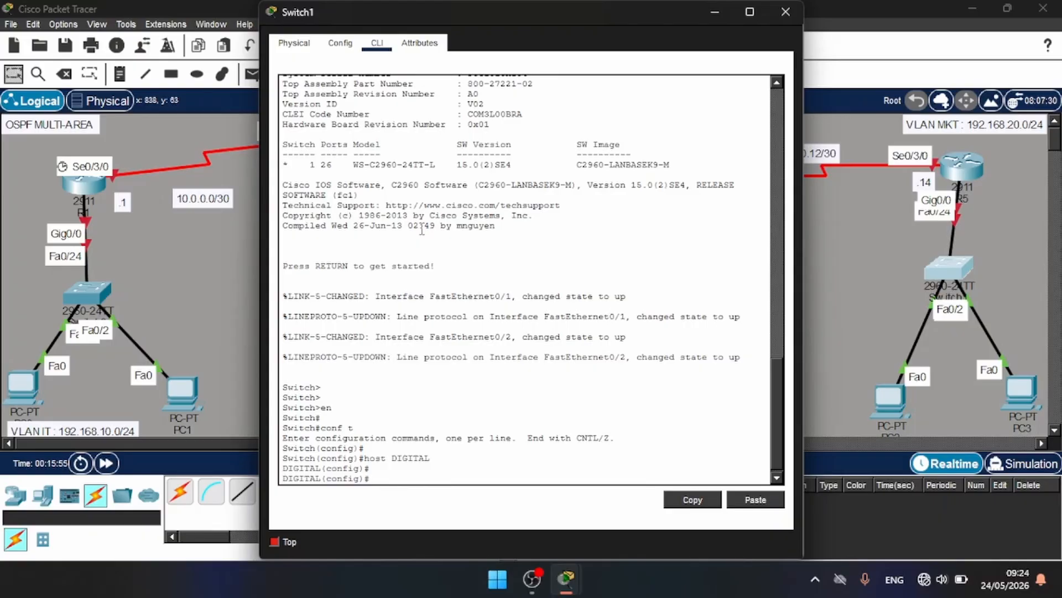
# Create VLAN 20 on the DIGITAL switch and name it MKT
pyautogui.write('vlan 20')
pyautogui.press('Return')
pyautogui.write('name')
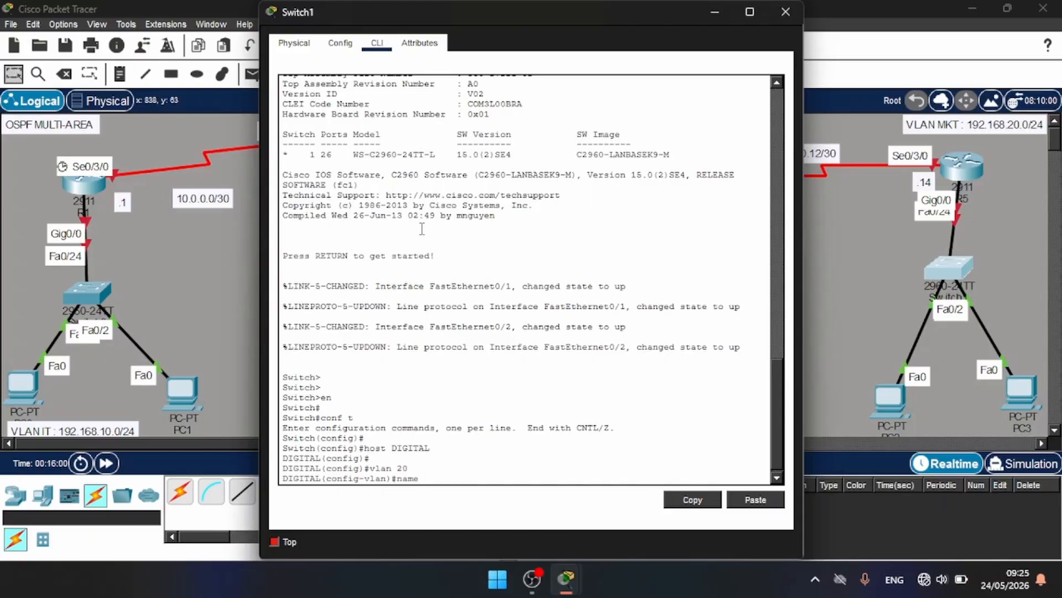
pyautogui.write(' MKT')
pyautogui.press('Return')
pyautogui.press('Return')
pyautogui.press('Return')
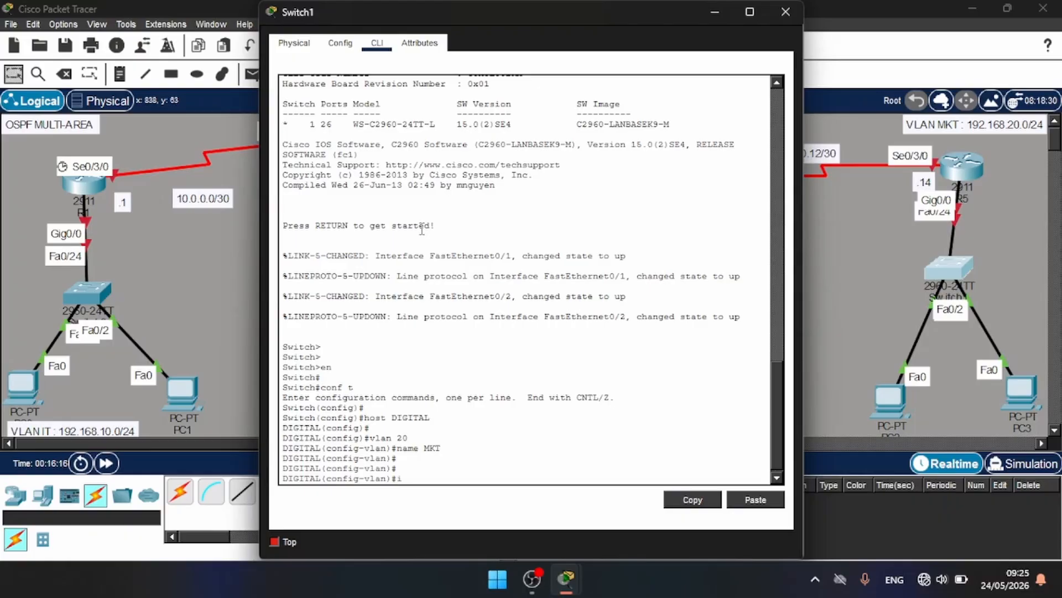
# Select the interface range f0/1-2 on the DIGITAL switch and set it to access mode with sw mo ac
pyautogui.write('nt range f0/1-2')
pyautogui.press('Return')
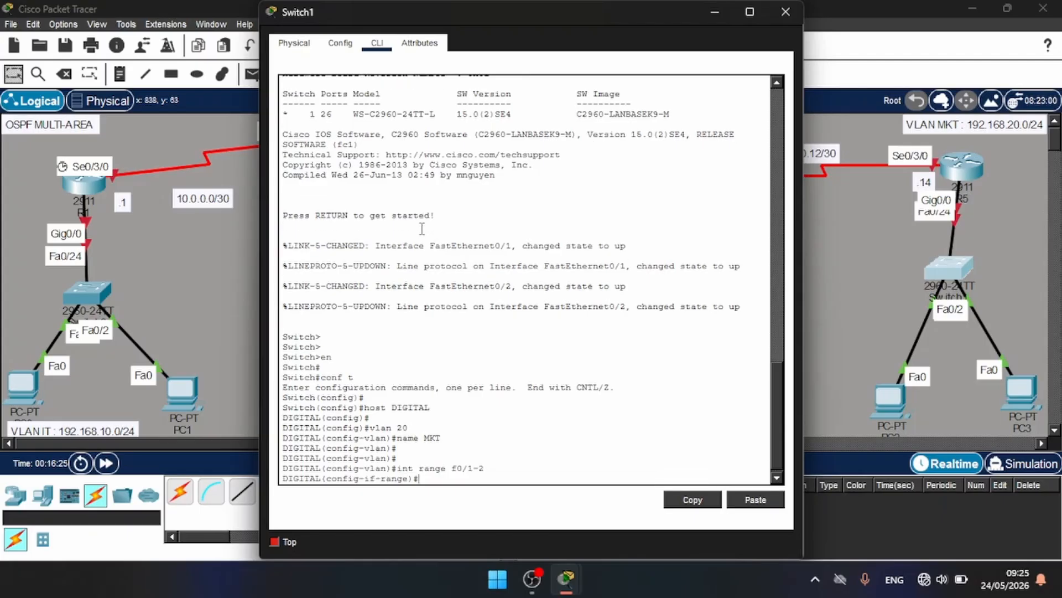
pyautogui.write('sw mo ac')
pyautogui.press('Return')
# Assign the selected access ports to VLAN 20 and return to global configuration mode
pyautogui.write('sw a')
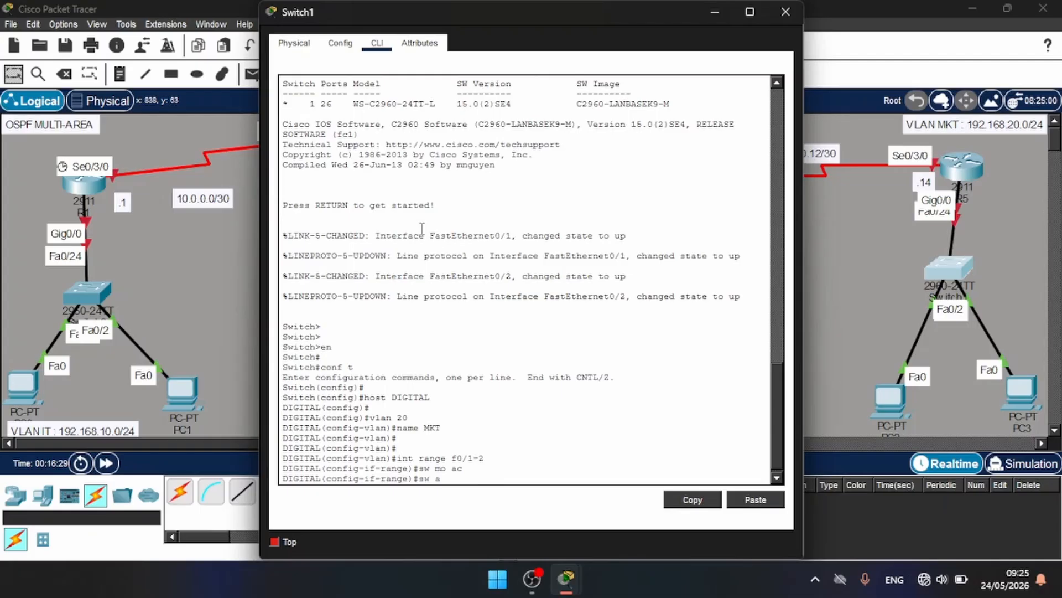
pyautogui.write('c vlan 20')
pyautogui.press('Return')
pyautogui.press('Return')
pyautogui.press('Return')
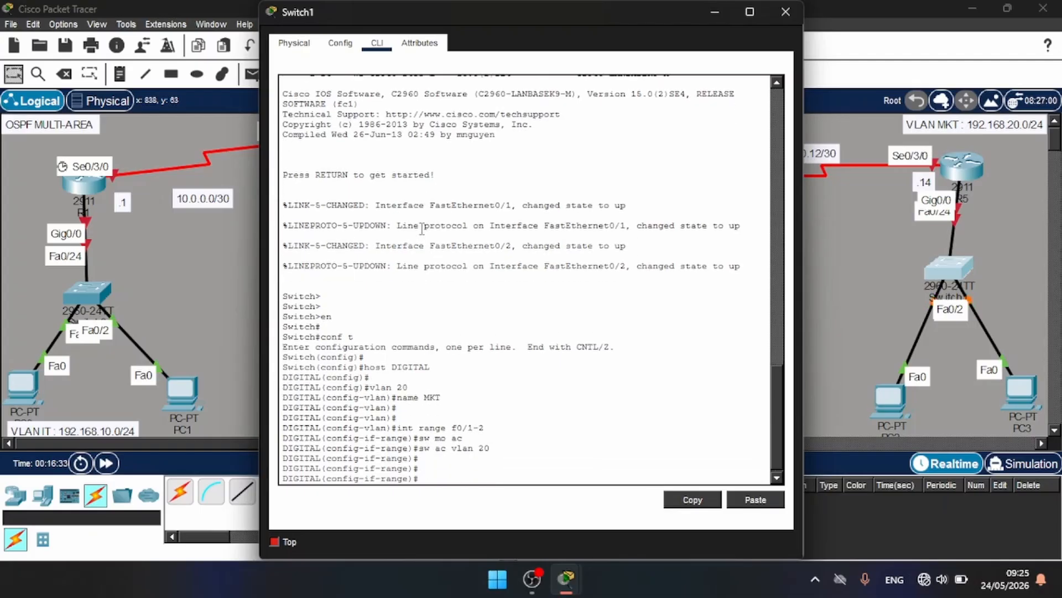
pyautogui.write('ex')
pyautogui.press('Return')
pyautogui.press('Return')
pyautogui.press('Return')
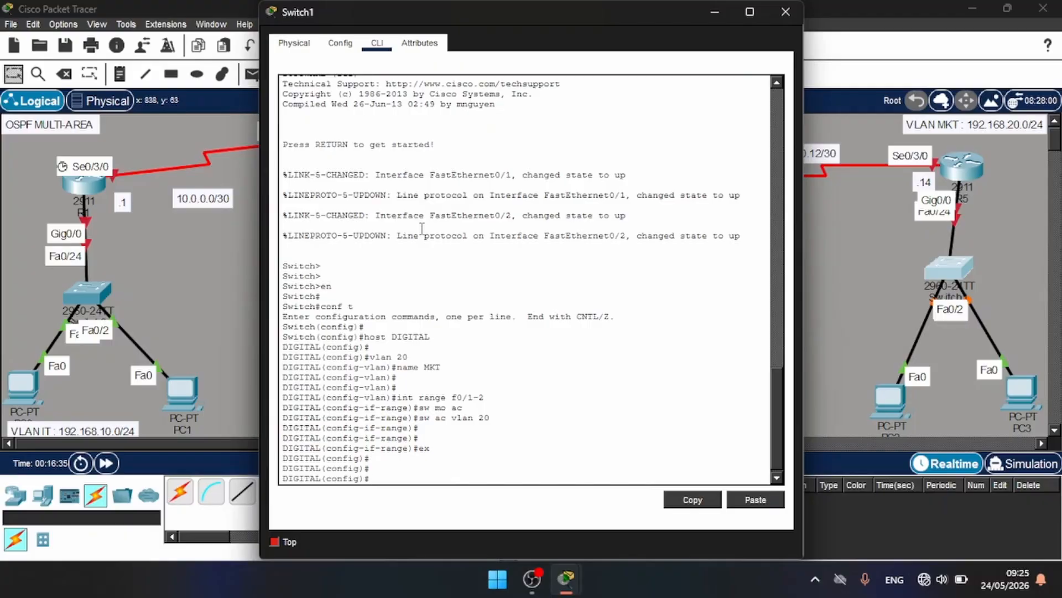
# Set interface f0/24 of the DIGITAL switch to trunk mode with sw mo tr
pyautogui.write('int f0/24')
pyautogui.press('Return')
pyautogui.press('Return')
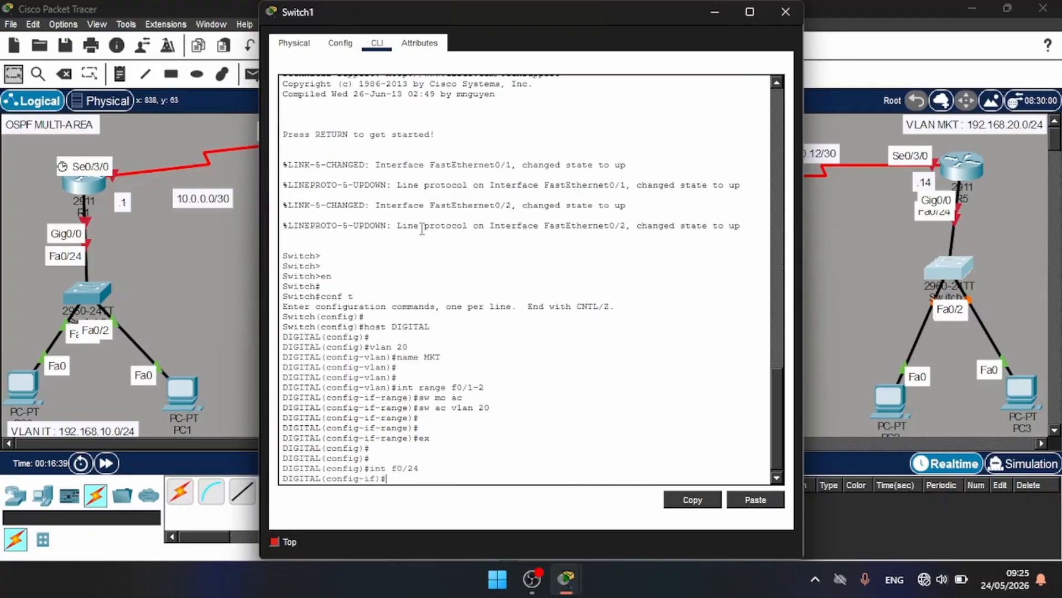
pyautogui.write('sw m')
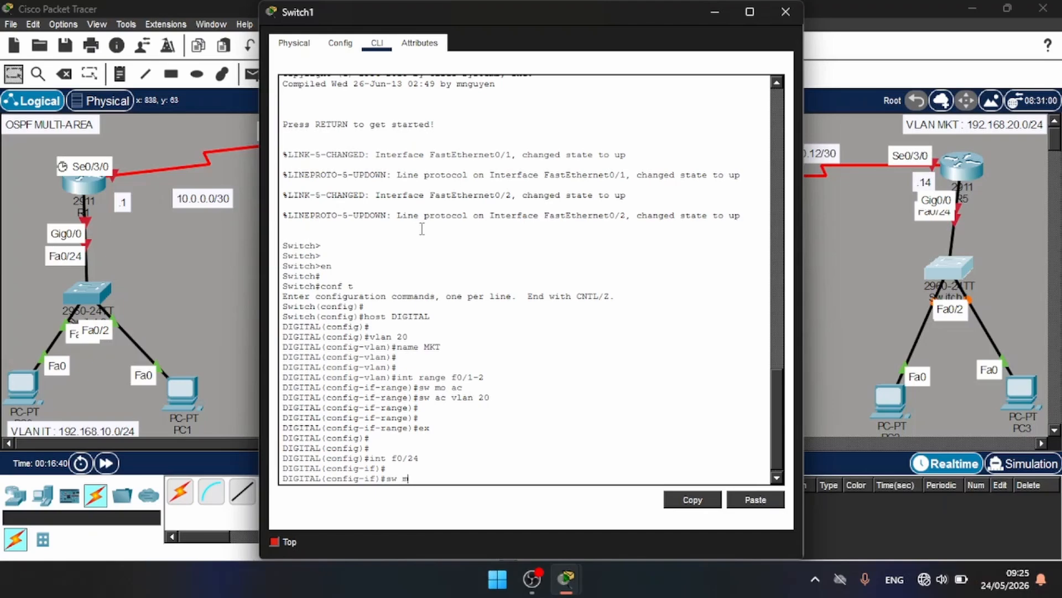
pyautogui.write('o tr')
pyautogui.press('Return')
pyautogui.press('Return')
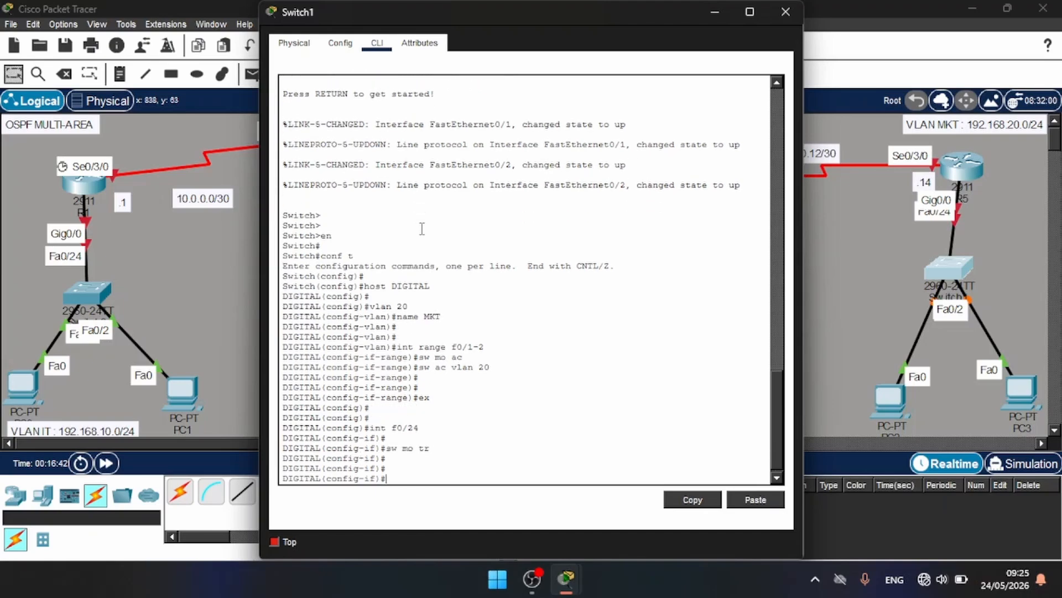
# Return the DIGITAL switch to privileged mode, save its configuration with wr and close its window
pyautogui.write('end')
pyautogui.press('Return')
pyautogui.write('wr')
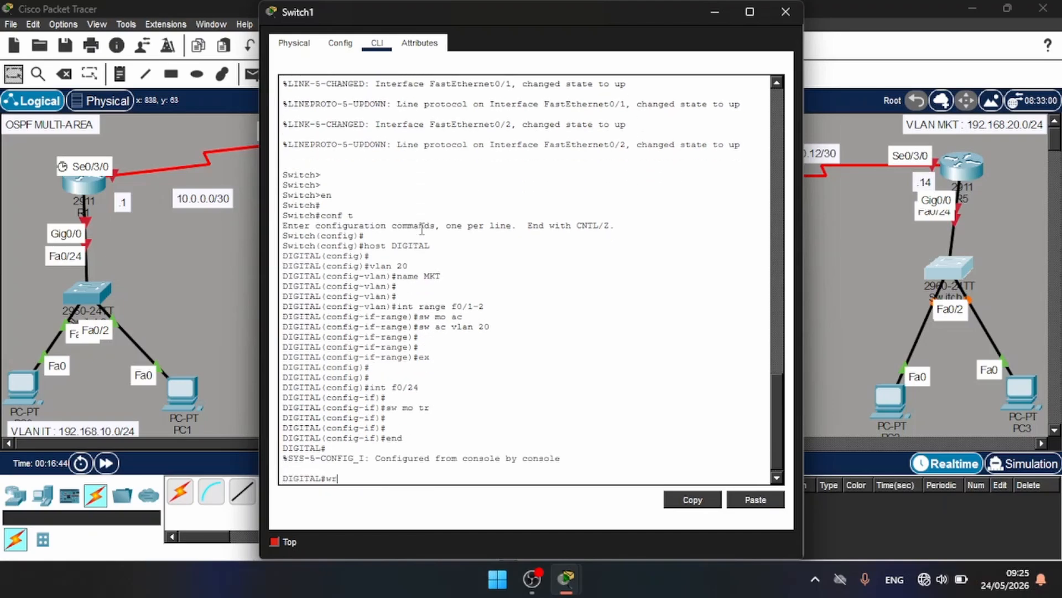
pyautogui.press('Return')
pyautogui.press('Return')
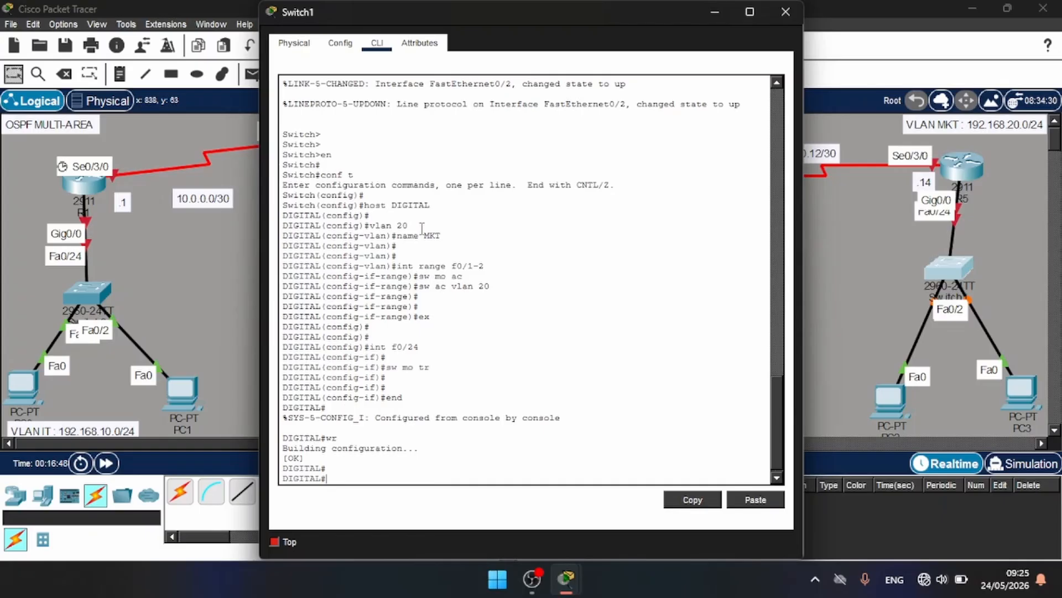
pyautogui.click(781, 13)
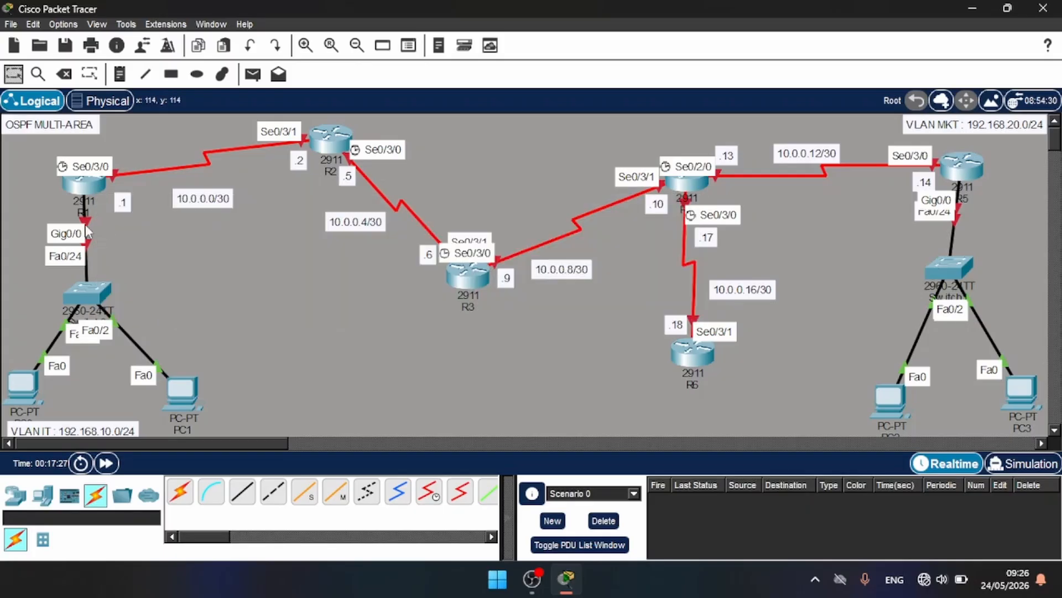
# Open the command line of router R1 and decline the initial configuration dialog with no
pyautogui.click(88, 180)
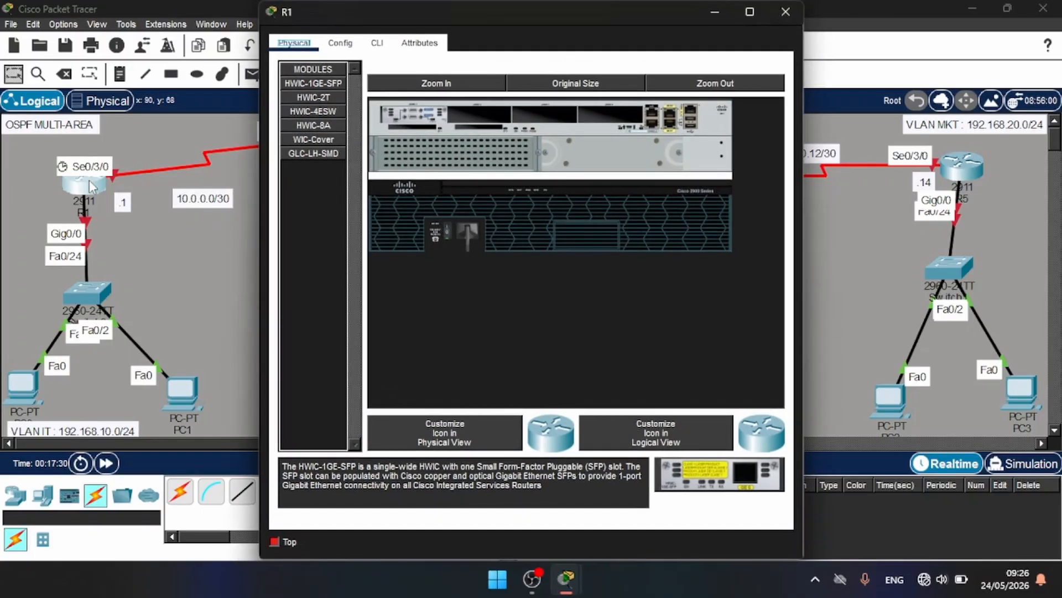
pyautogui.click(378, 44)
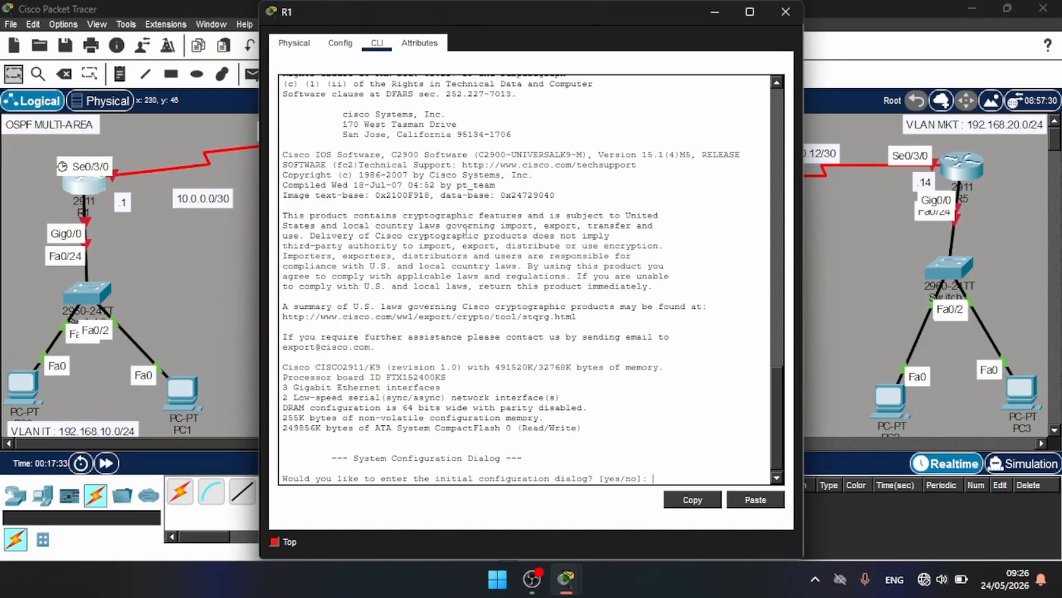
pyautogui.write('no')
pyautogui.press('Return')
pyautogui.press('Return')
pyautogui.press('Return')
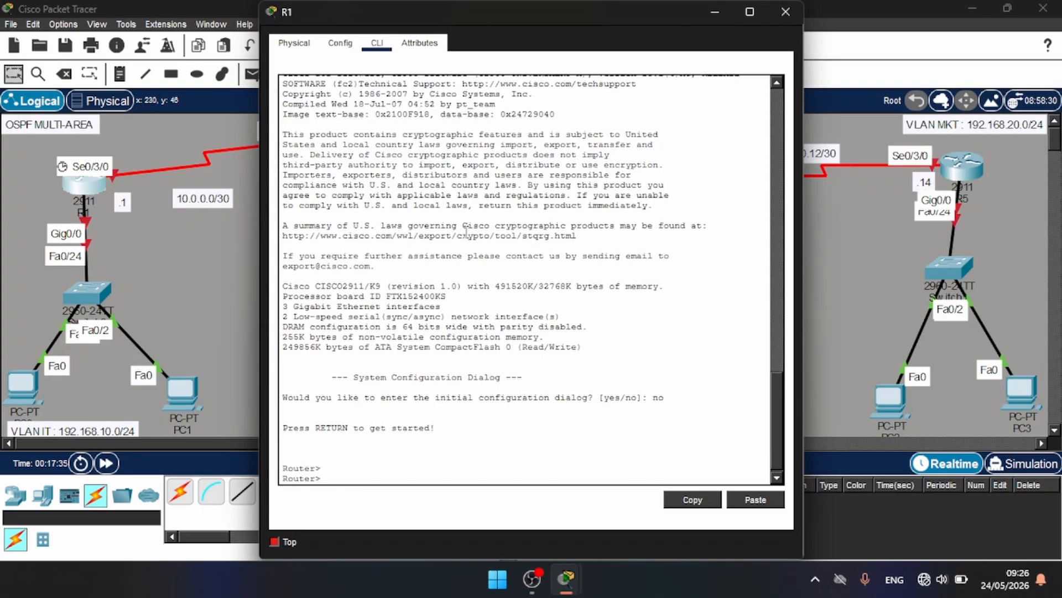
# Enter privileged mode and then global configuration mode on router R1
pyautogui.write('en')
pyautogui.press('Return')
pyautogui.press('Return')
pyautogui.write('conf t')
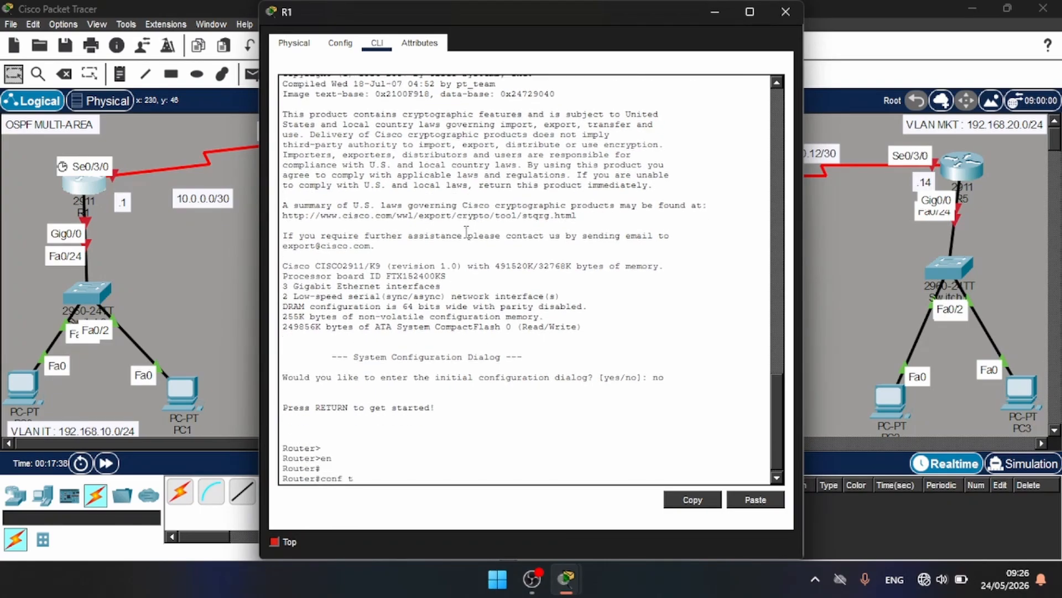
pyautogui.press('Return')
pyautogui.press('Return')
# Enable interface g0/0 on R1 with no shut and return to global configuration mode
pyautogui.write('int')
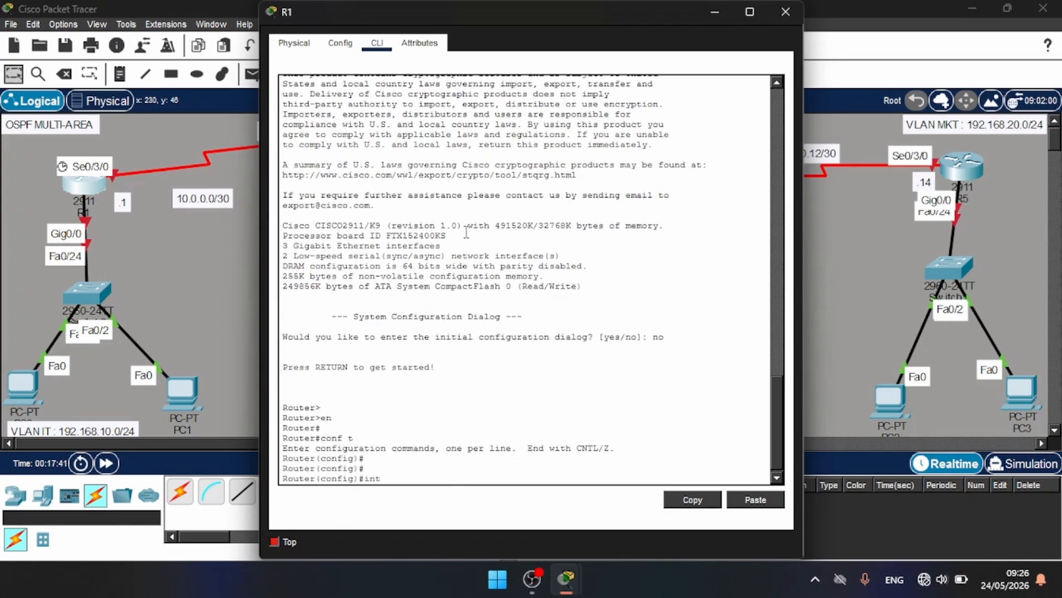
pyautogui.write(' g0/0')
pyautogui.press('Return')
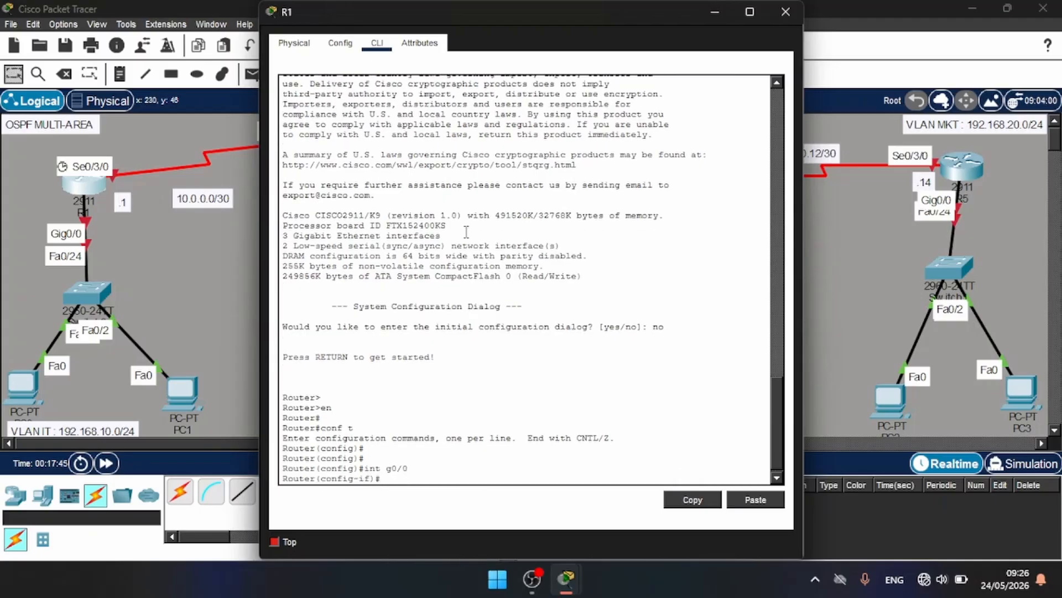
pyautogui.write('no shut')
pyautogui.press('Return')
pyautogui.press('Return')
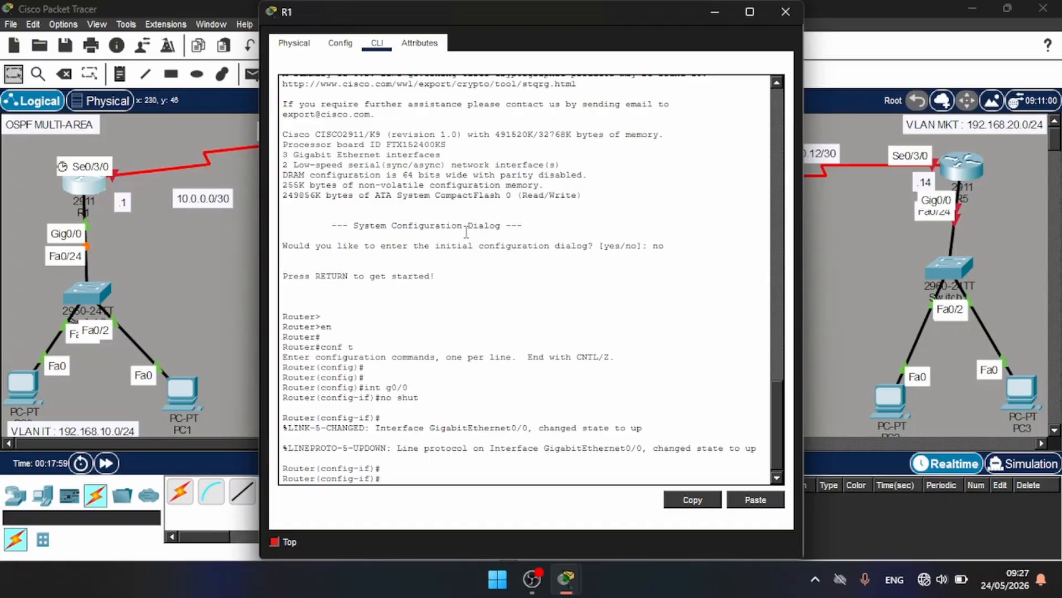
pyautogui.write('ex')
pyautogui.press('Return')
pyautogui.press('Return')
pyautogui.press('Return')
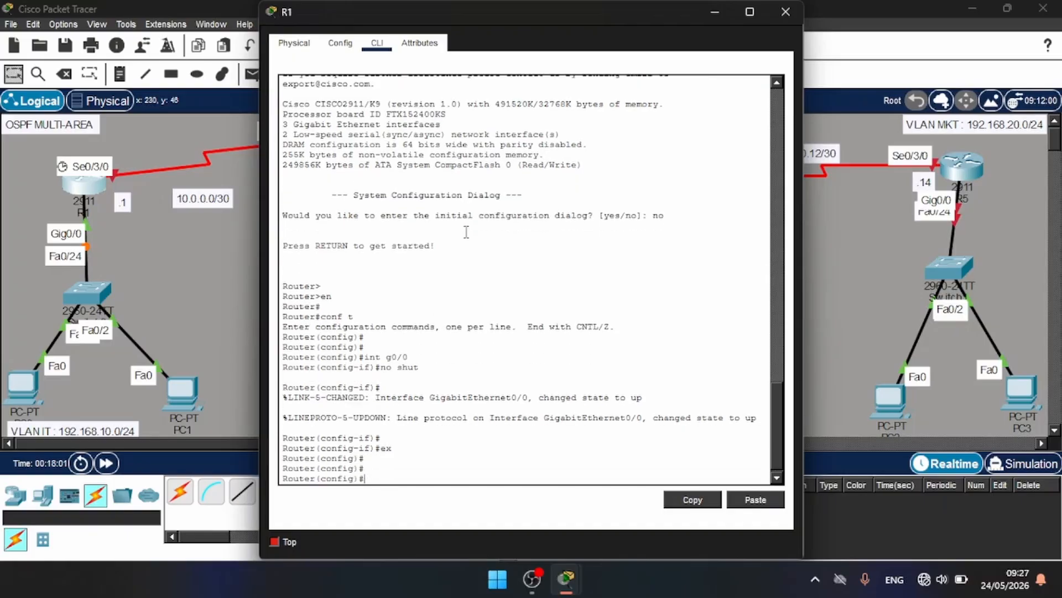
# Create subinterface g0/0.10 on R1 and set its encapsulation to dot1Q 10
pyautogui.write('int g0/0.10')
pyautogui.press('Return')
pyautogui.press('Return')
pyautogui.press('Return')
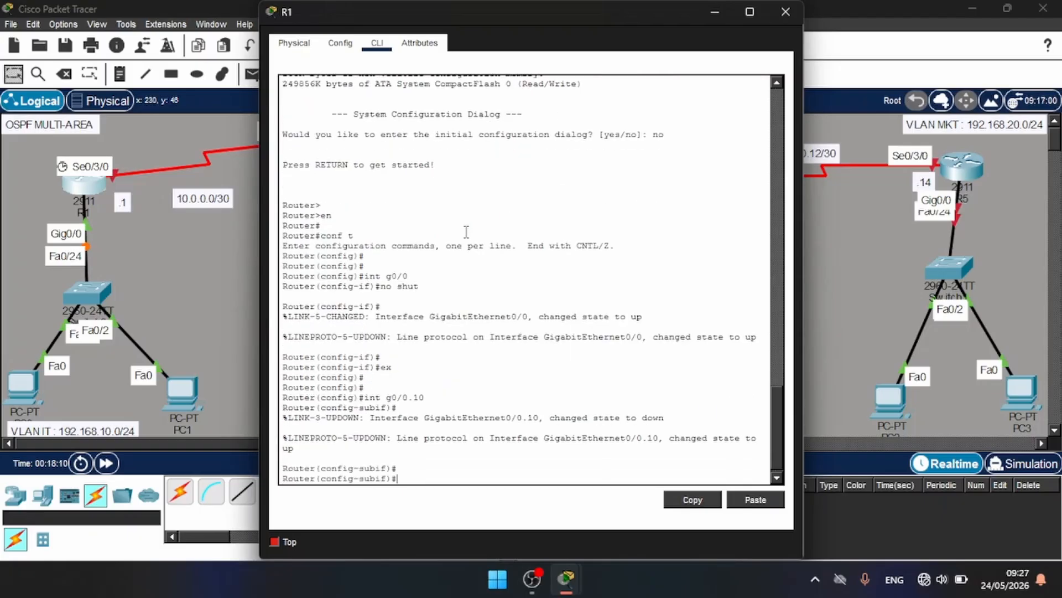
pyautogui.write('en do')
pyautogui.press('Tab')
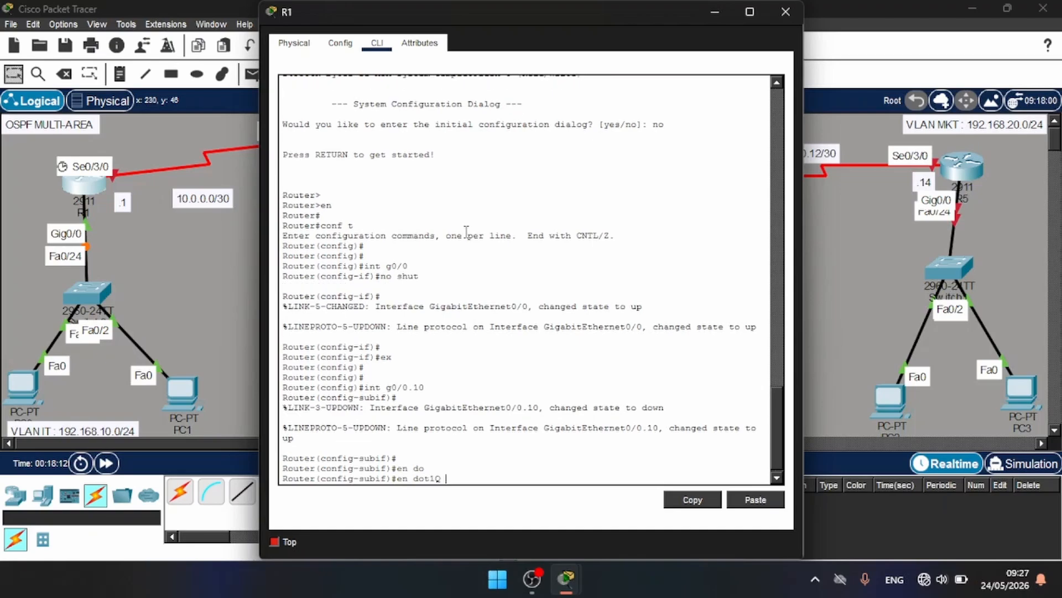
pyautogui.write('10')
pyautogui.press('Return')
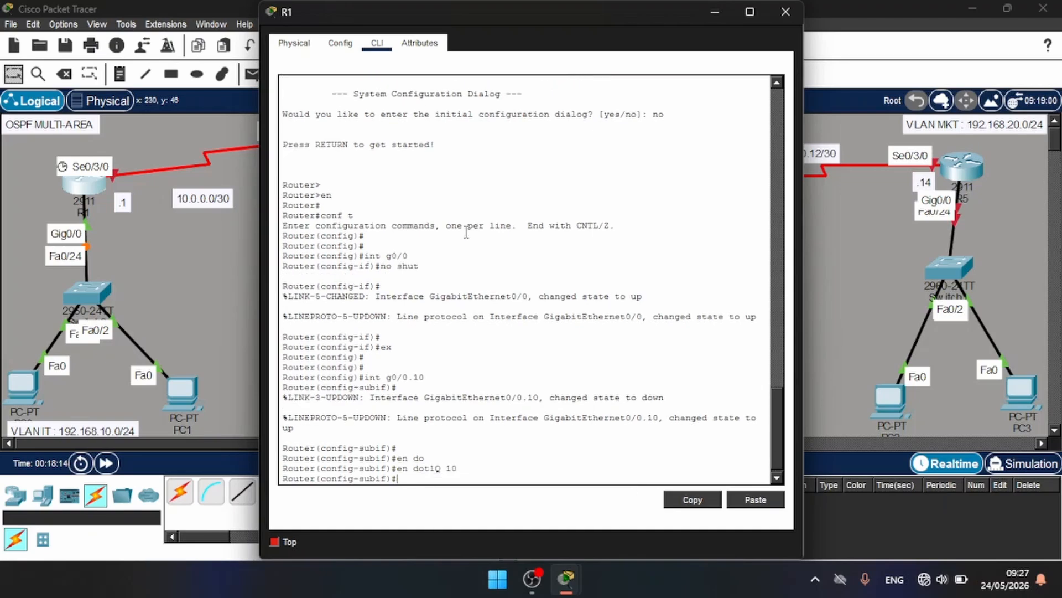
# Give subinterface g0/0.10 the address 192.168.10.1 255.255.255.0, enable it with no shut, and leave subinterface configuration
pyautogui.write('ip add 192.168.10.1 255.255.255.0')
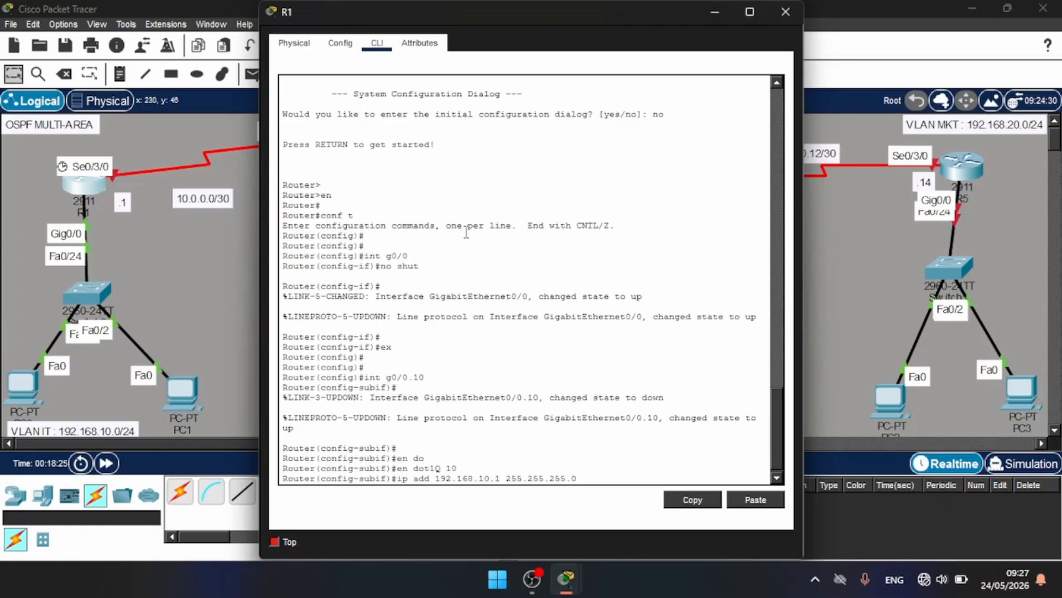
pyautogui.press('Return')
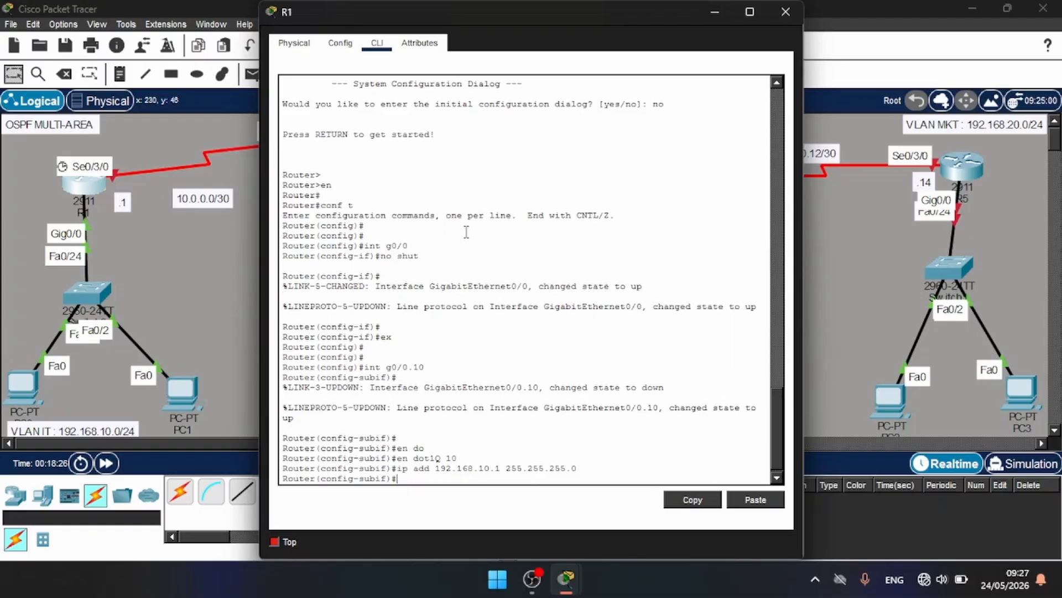
pyautogui.write('no shut')
pyautogui.press('Return')
pyautogui.press('Return')
pyautogui.press('Return')
pyautogui.write('ex')
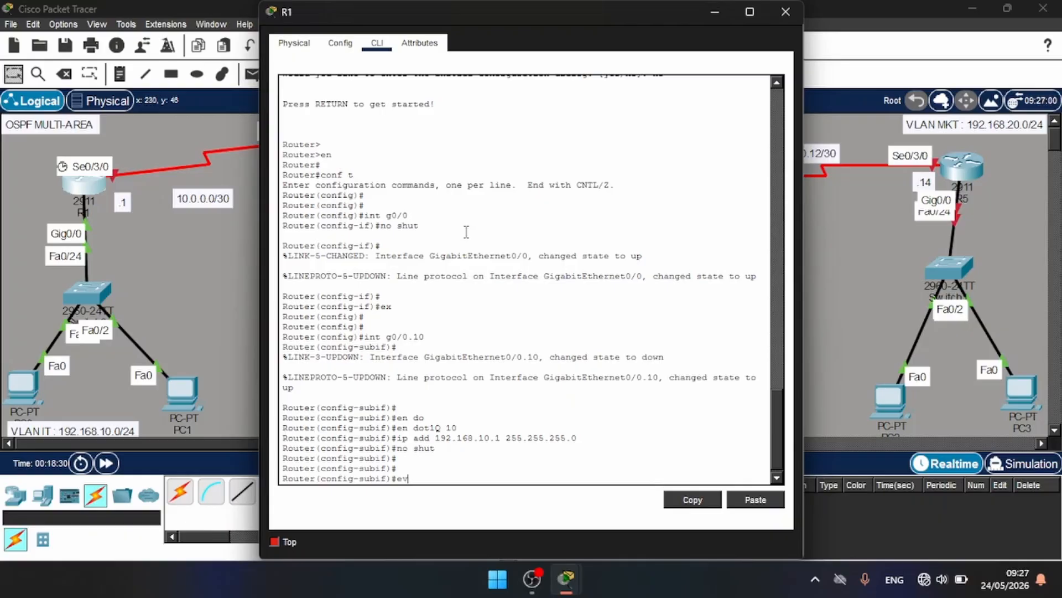
pyautogui.write('x')
pyautogui.press('Return')
pyautogui.press('Return')
pyautogui.press('Return')
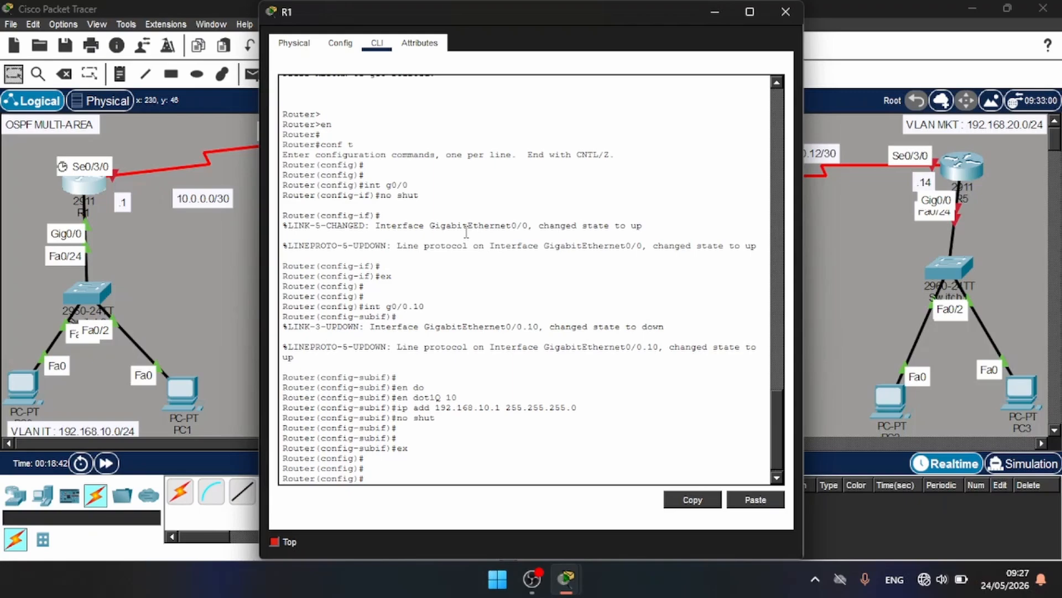
# Set the router's hostname to R1
pyautogui.write('host R1')
pyautogui.press('Return')
pyautogui.press('Return')
pyautogui.press('Return')
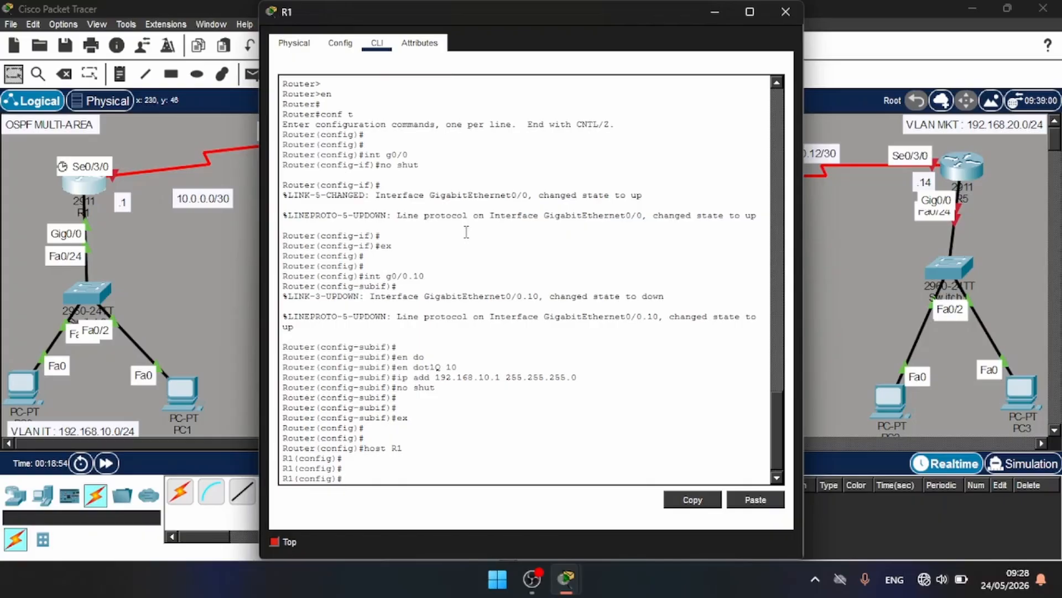
# Create DHCP pool VLAN10 on R1 and assign it the network 192.168.10.0 255.255.255.0
pyautogui.write('ip dhcp pool VLAN10')
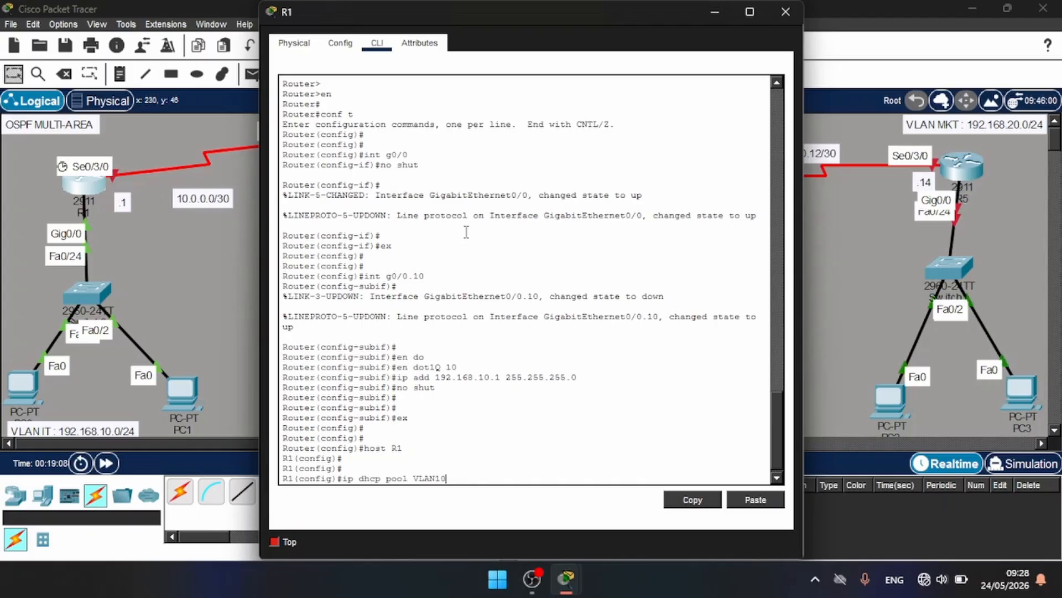
pyautogui.press('Return')
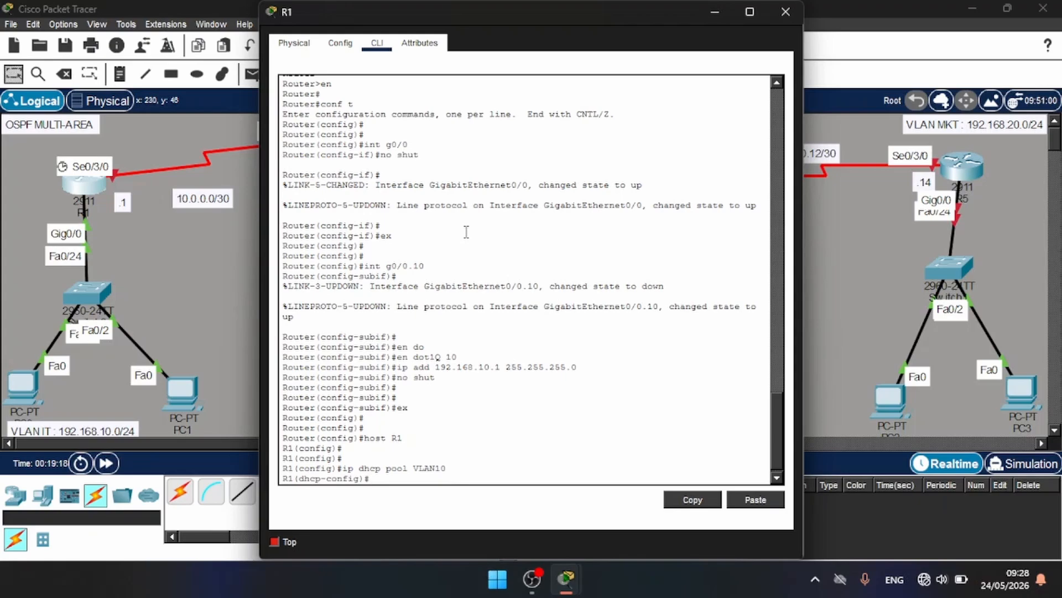
pyautogui.write('net')
pyautogui.press('Tab')
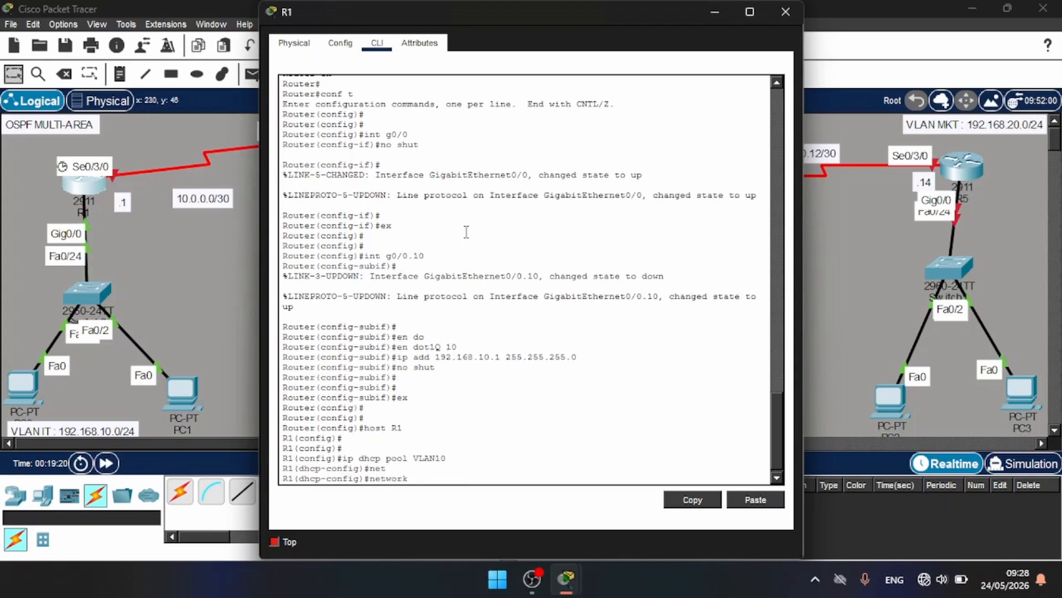
pyautogui.write('192.168.10.0 255.255.255.0')
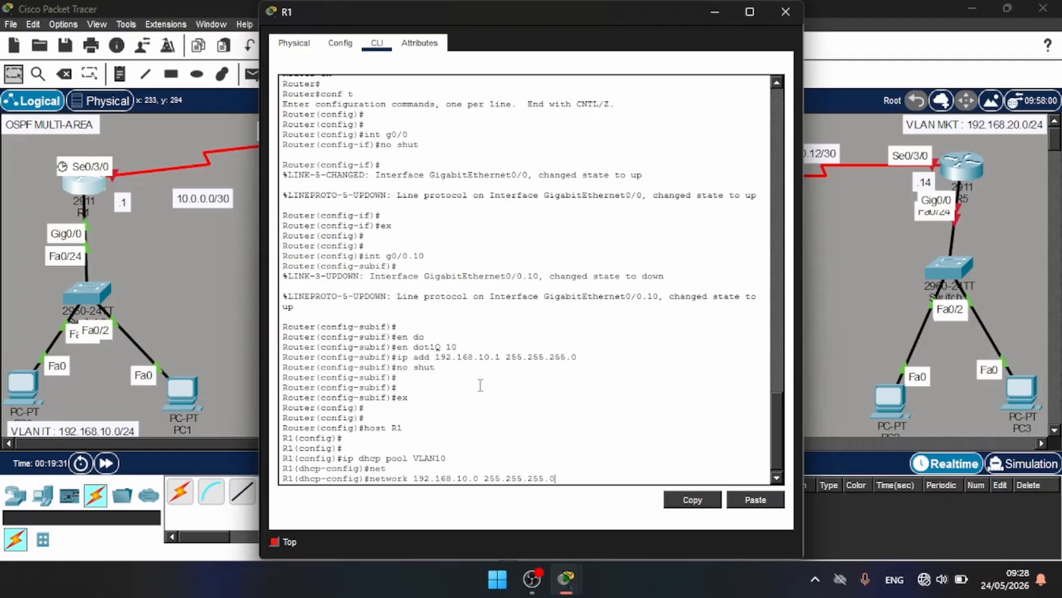
pyautogui.press('Return')
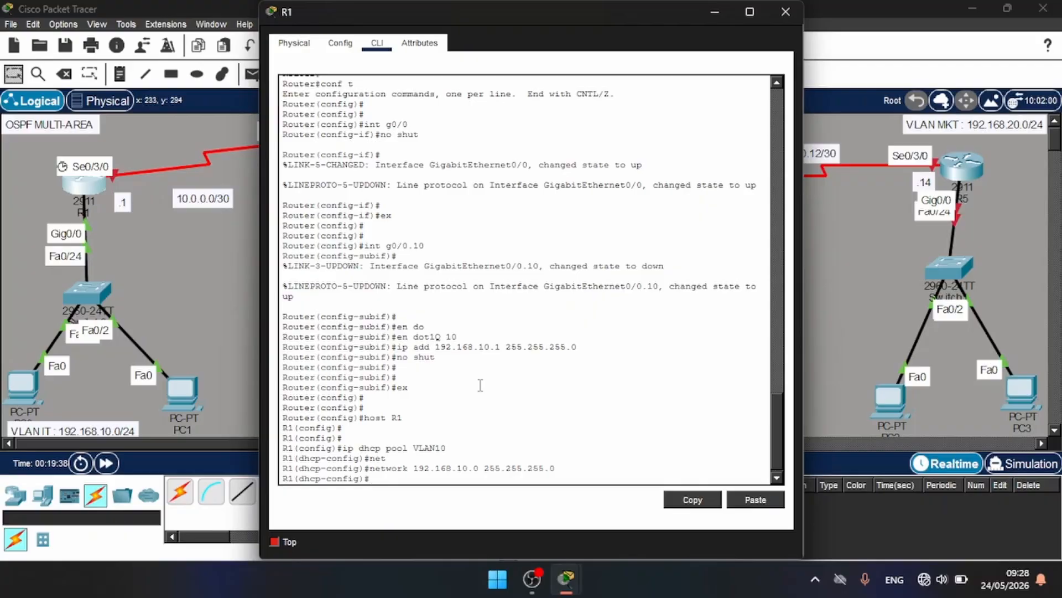
pyautogui.press('Return')
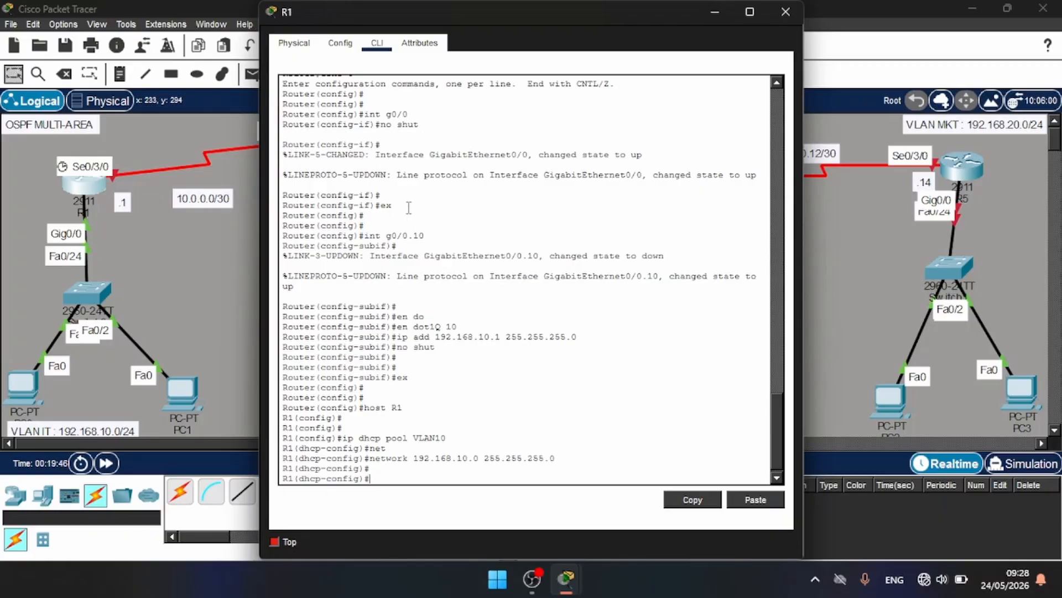
# Set the DHCP pool's default router to 192.168.10.1
pyautogui.write('def')
pyautogui.press('Tab')
pyautogui.write('192.')
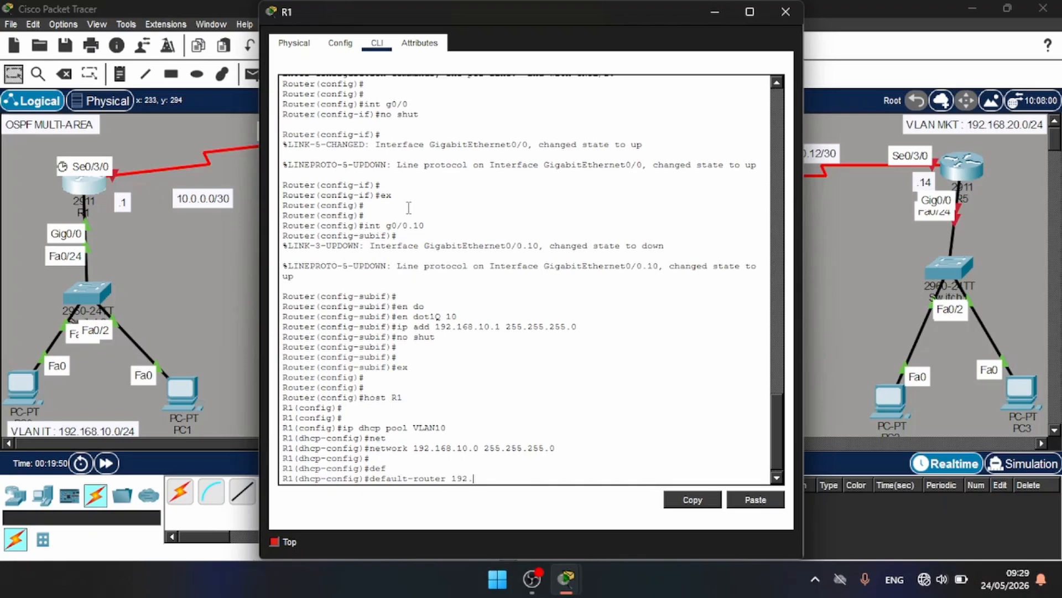
pyautogui.write('168.10.1')
pyautogui.press('Return')
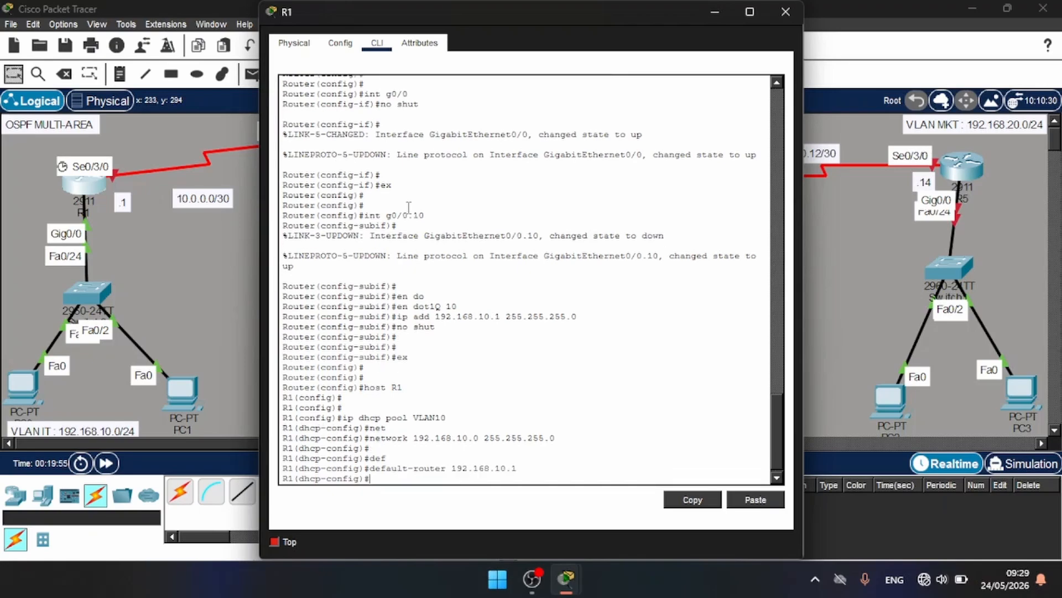
pyautogui.press('Return')
pyautogui.press('Return')
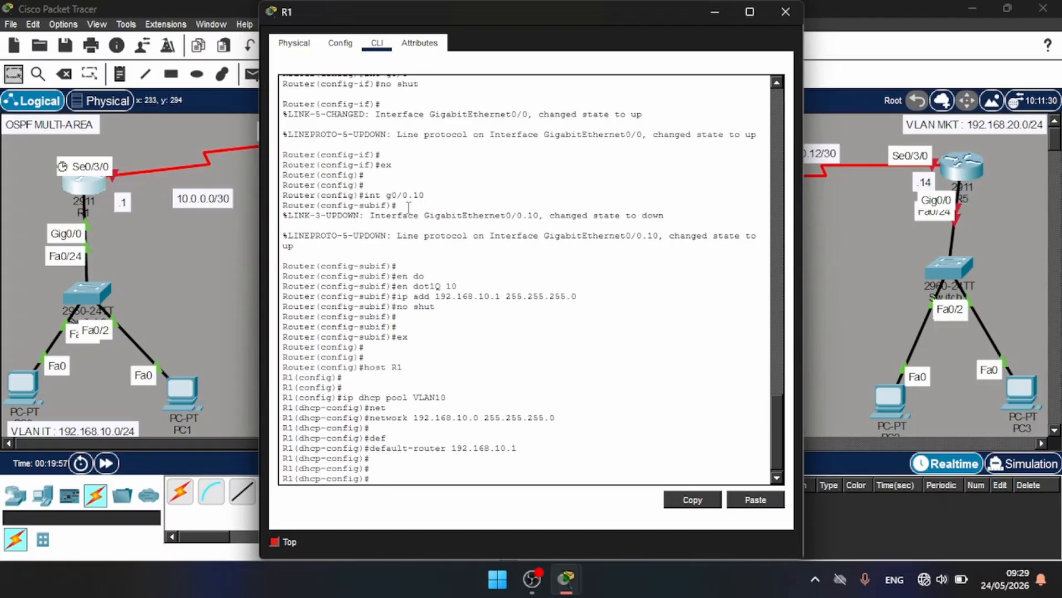
# Set the DHCP pool's DNS server to 8.8.8.8
pyautogui.write('dns')
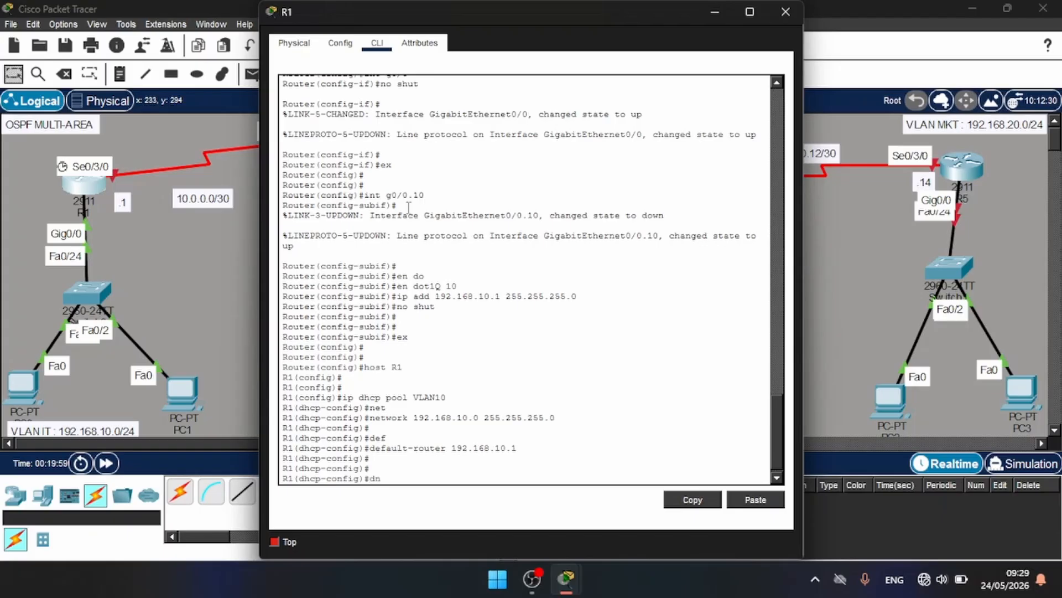
pyautogui.press('Tab')
pyautogui.write('8.8.8.8')
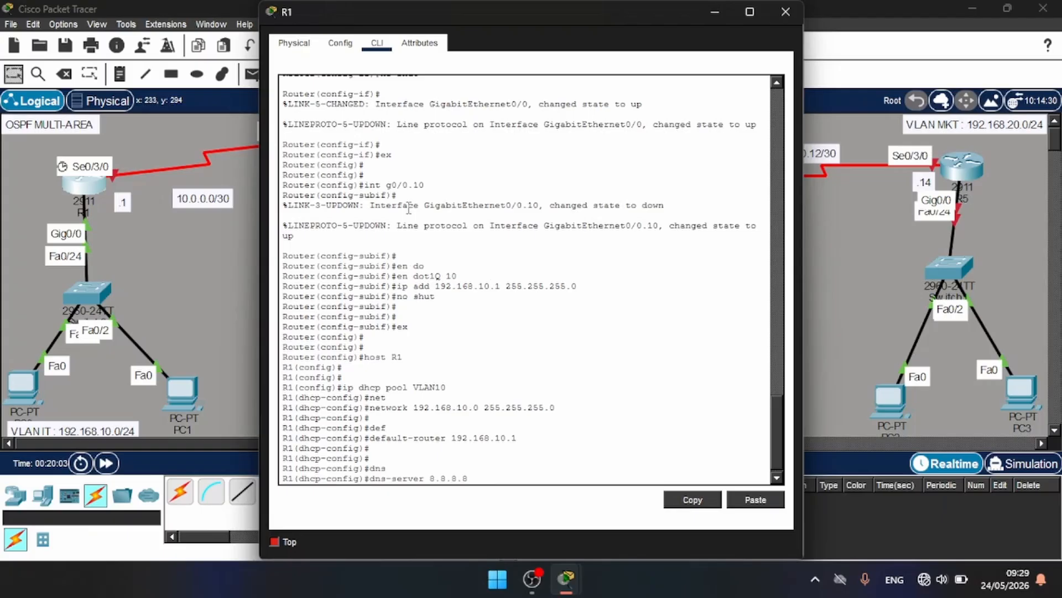
pyautogui.press('Return')
pyautogui.press('Return')
pyautogui.press('Return')
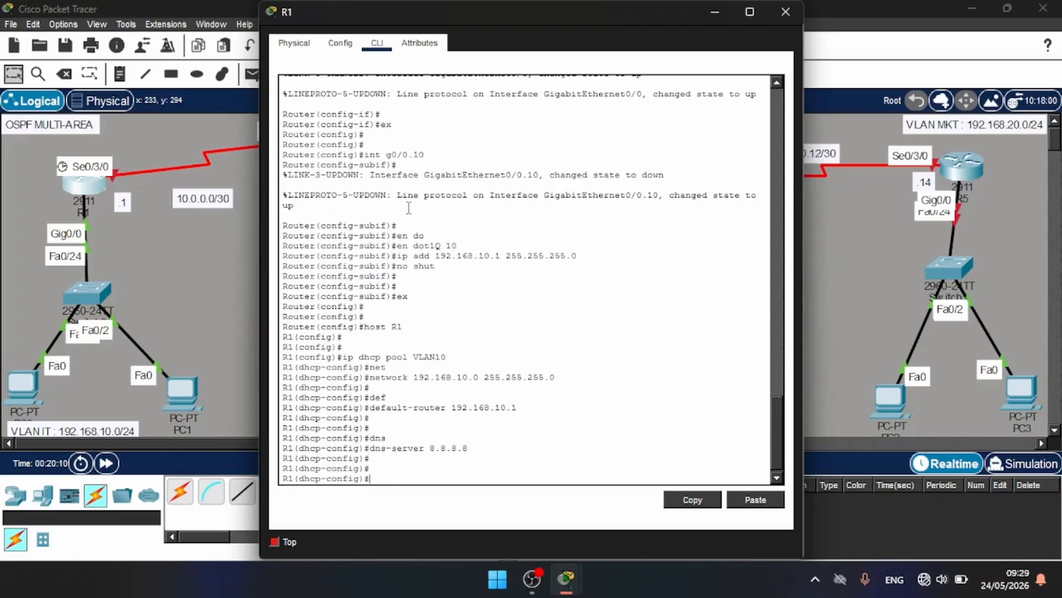
# Try to save with do wr from DHCP pool configuration, and return to global configuration mode
pyautogui.write('dow')
pyautogui.press('BackSpace')
pyautogui.write('wr')
pyautogui.press('Return')
pyautogui.press('Return')
pyautogui.press('Return')
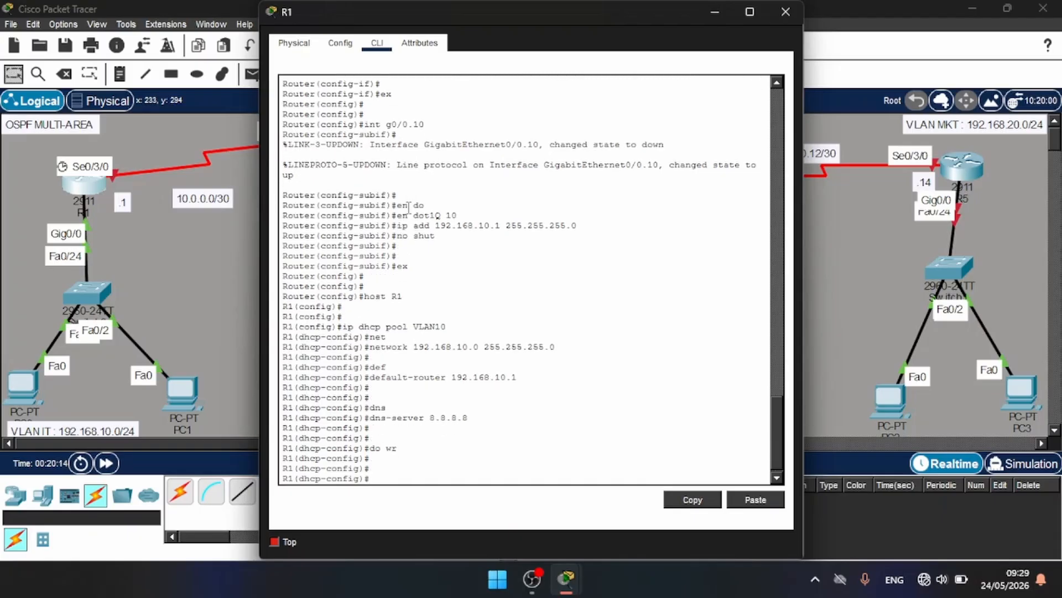
pyautogui.write('w')
pyautogui.press('BackSpace')
pyautogui.write('ex')
pyautogui.press('Return')
pyautogui.press('Return')
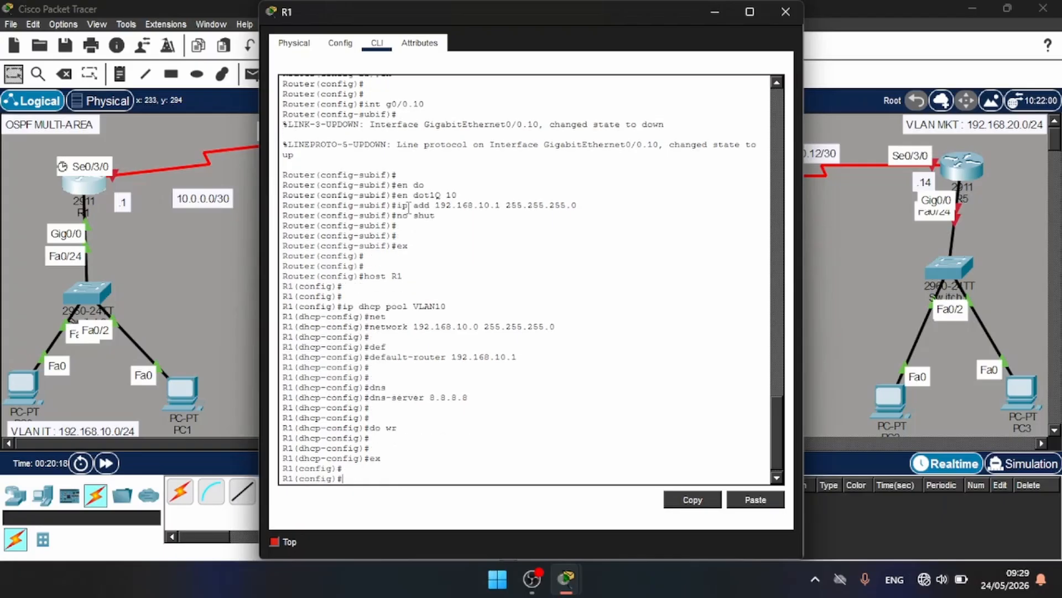
# Save R1's configuration with do wr from global configuration mode and close the router's window
pyautogui.write('do wr')
pyautogui.press('Return')
pyautogui.press('Return')
pyautogui.press('Return')
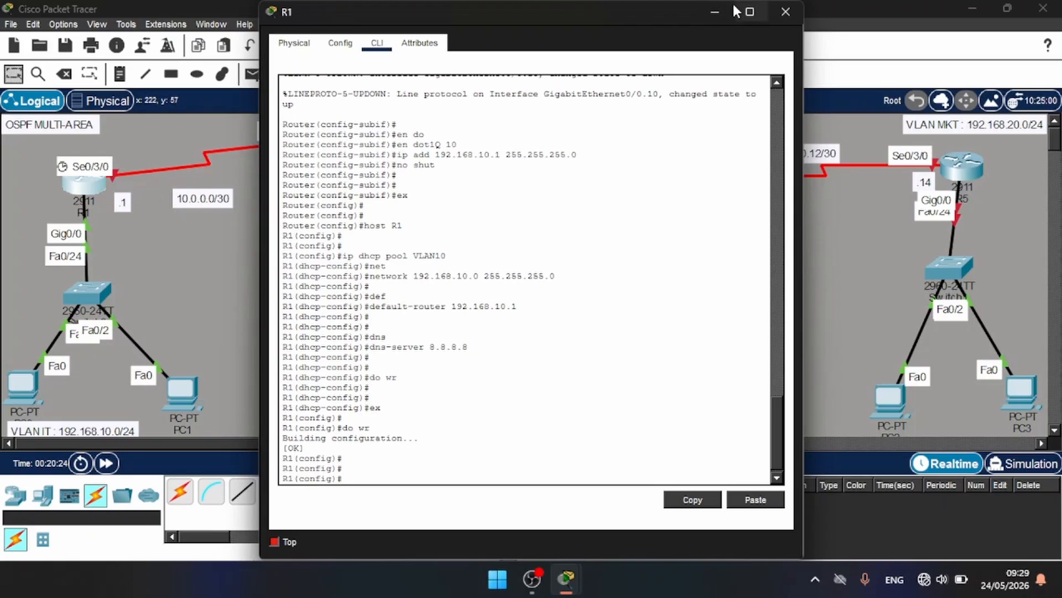
pyautogui.click(783, 12)
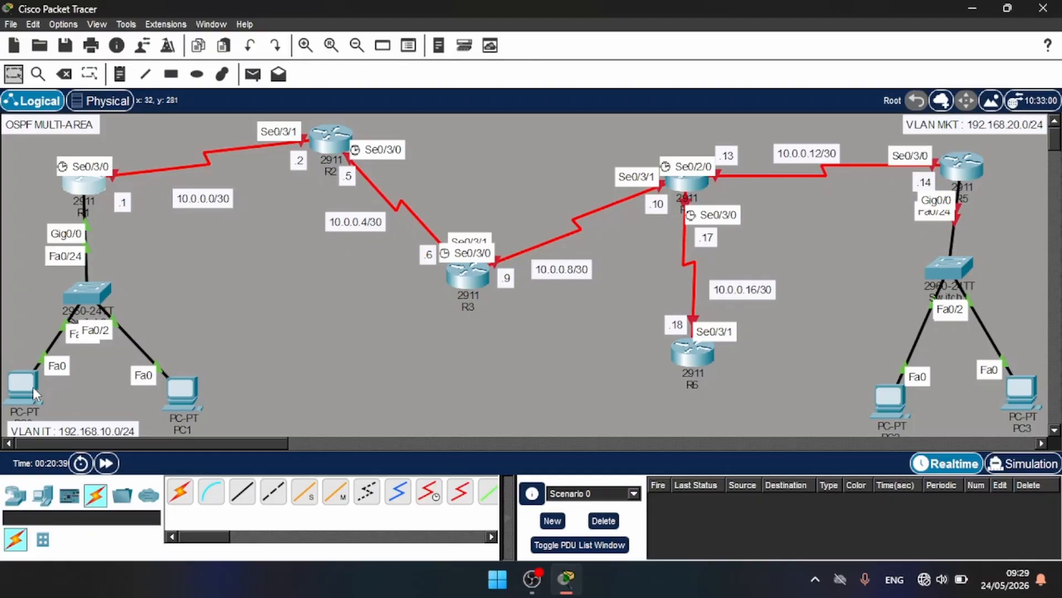
# Switch PC0's IP configuration to DHCP and close its window
pyautogui.moveTo(33, 391)
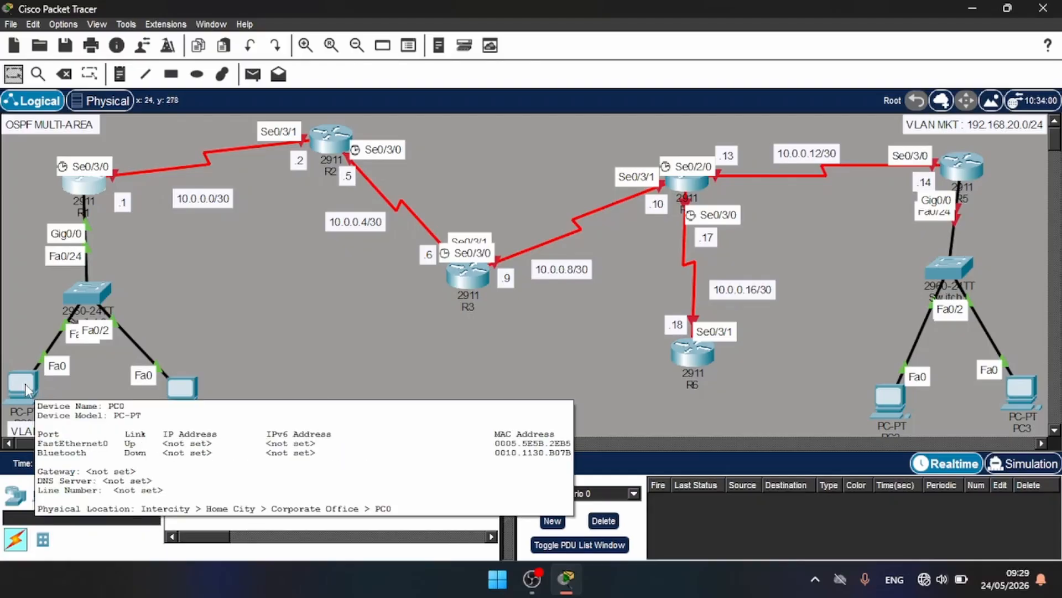
pyautogui.click(26, 389)
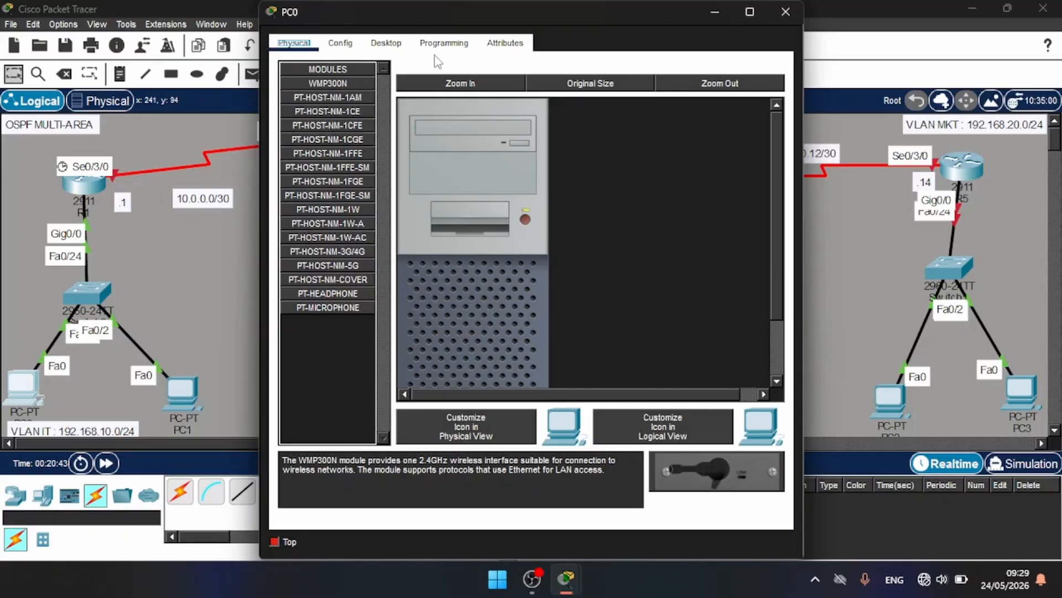
pyautogui.click(405, 47)
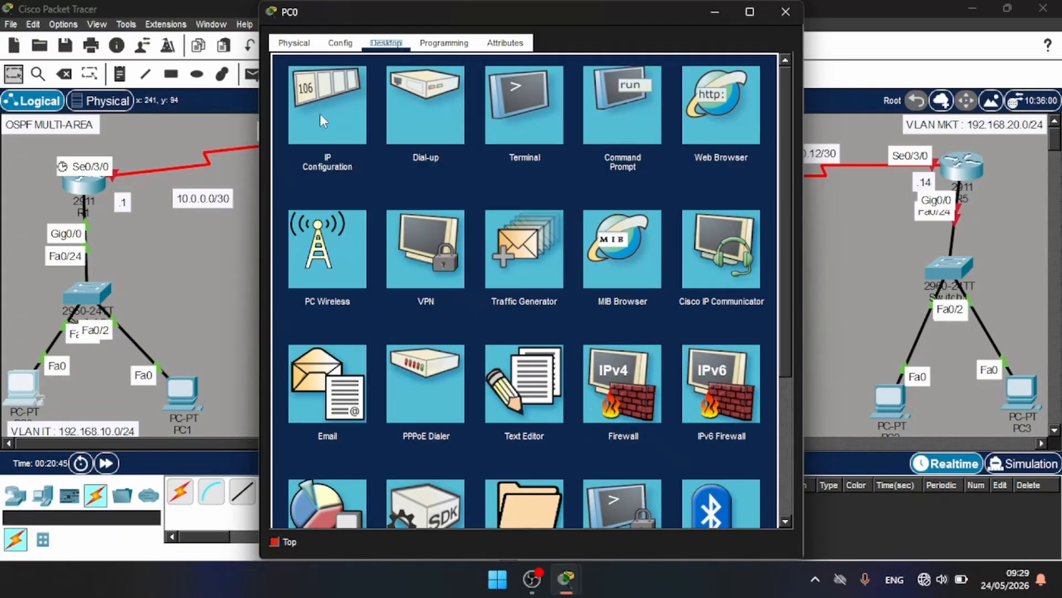
pyautogui.click(320, 113)
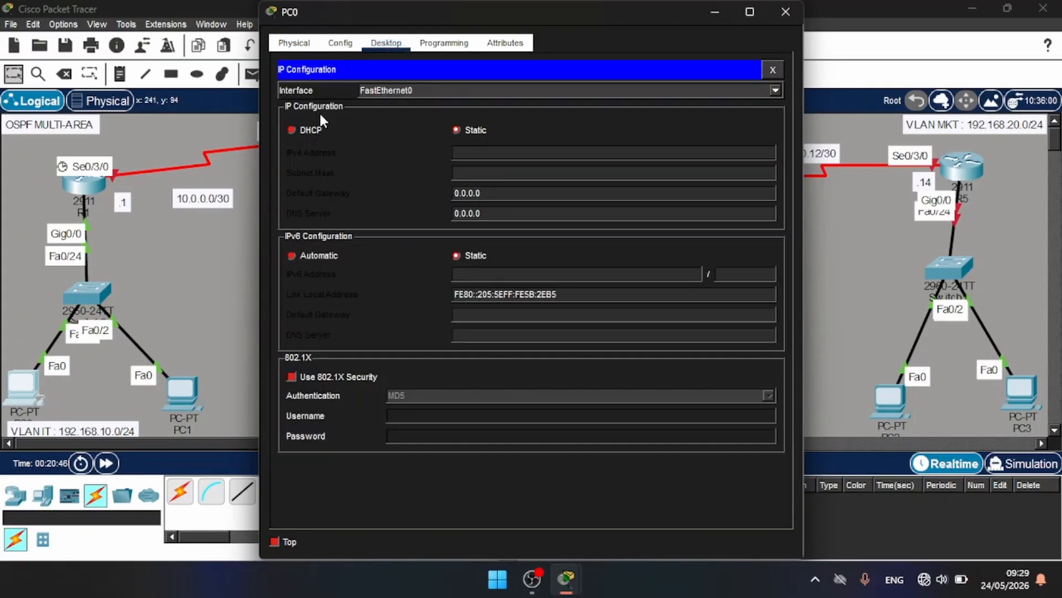
pyautogui.click(292, 130)
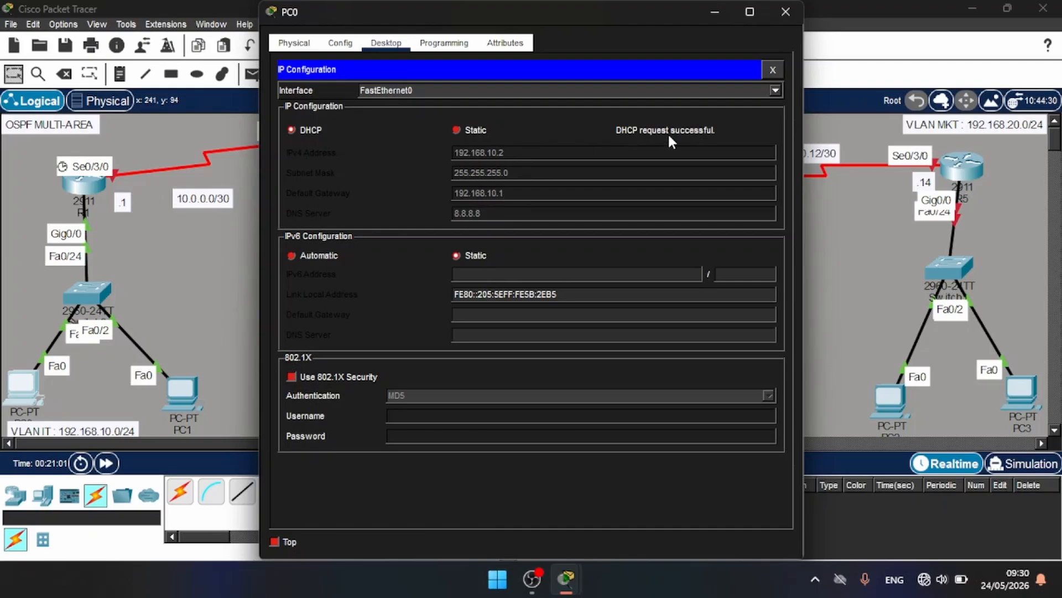
pyautogui.click(785, 11)
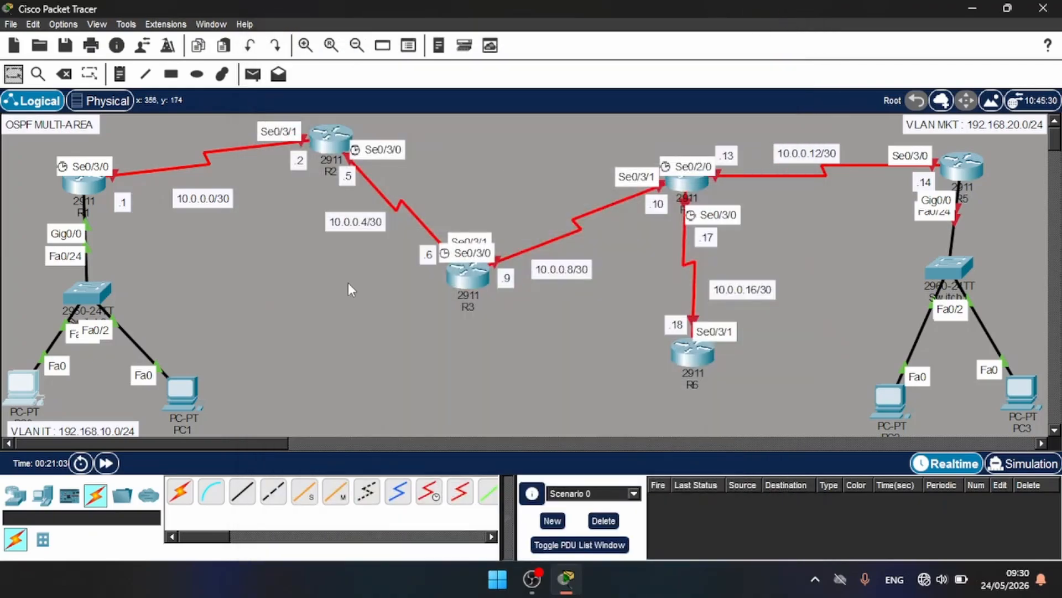
# Switch PC1's IP configuration to DHCP and close its window
pyautogui.click(188, 385)
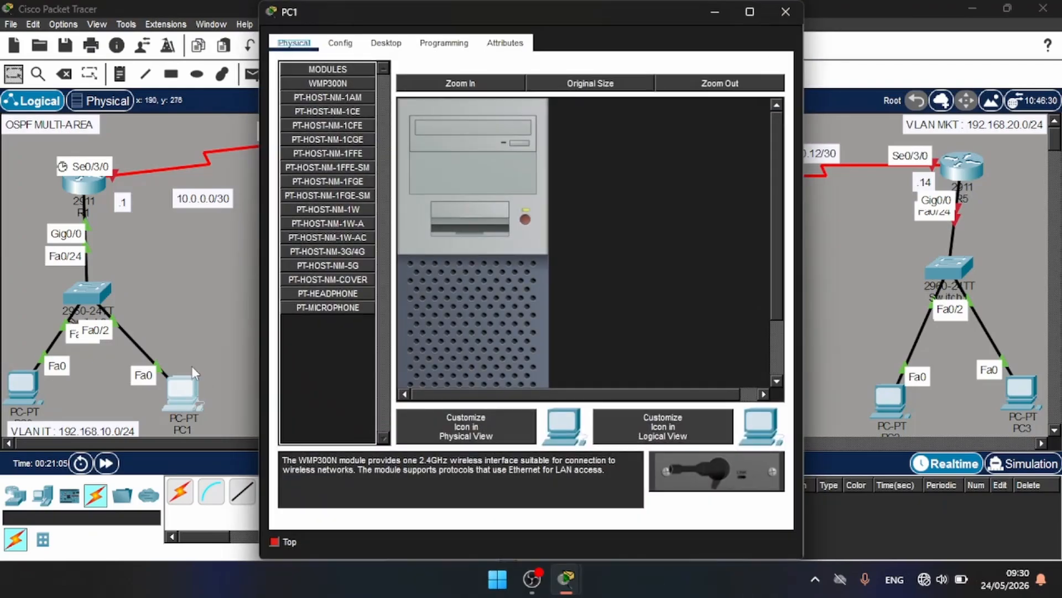
pyautogui.click(391, 54)
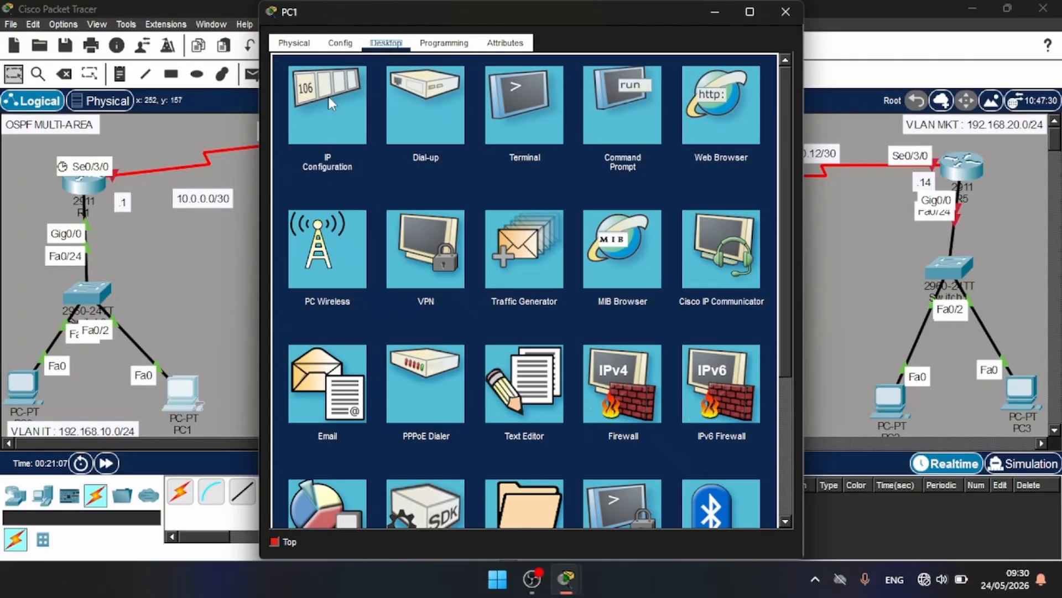
pyautogui.click(323, 112)
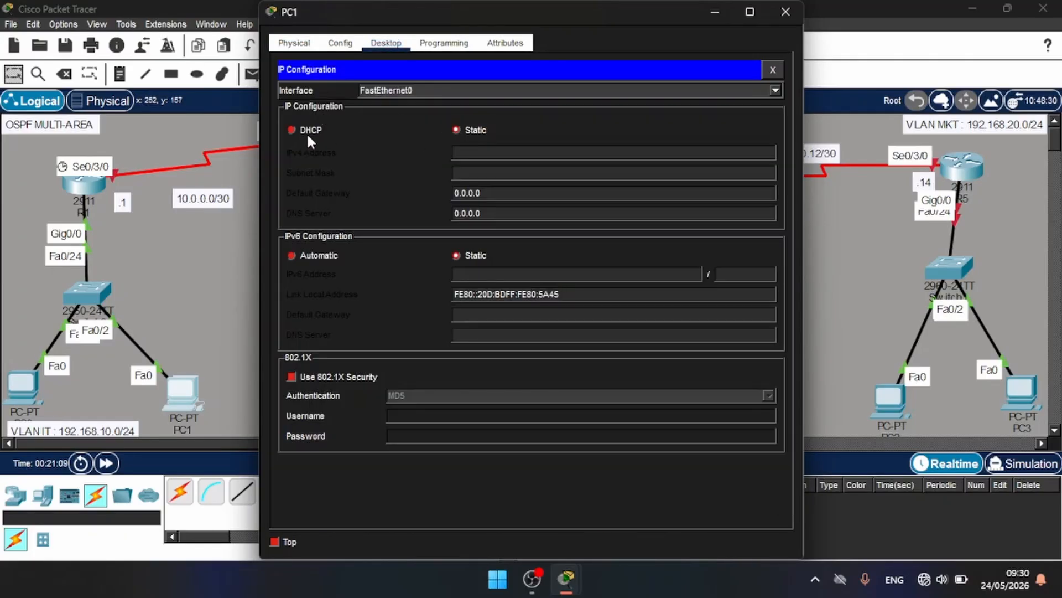
pyautogui.click(308, 135)
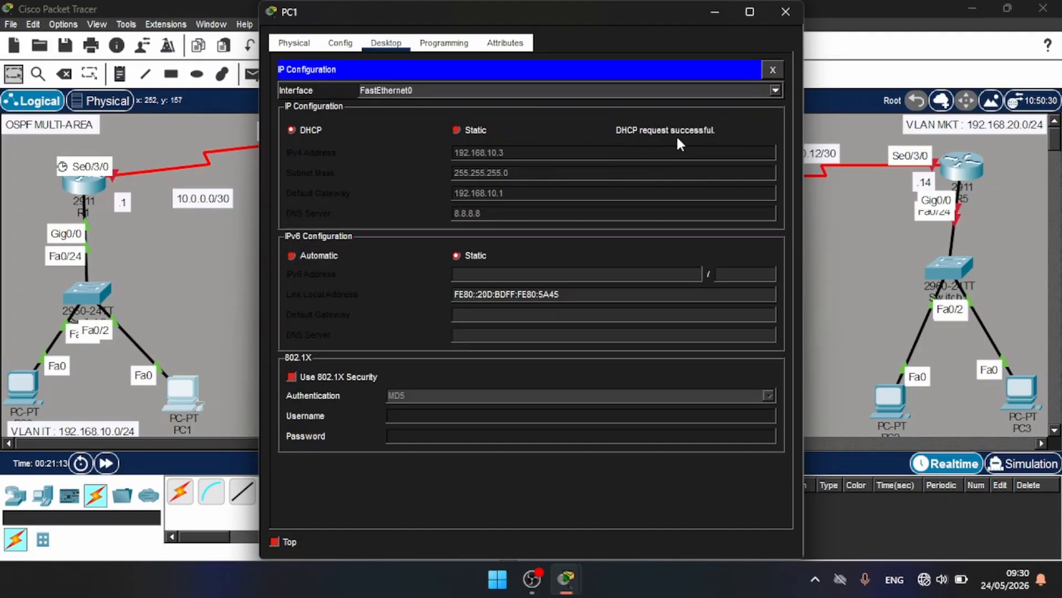
pyautogui.click(784, 12)
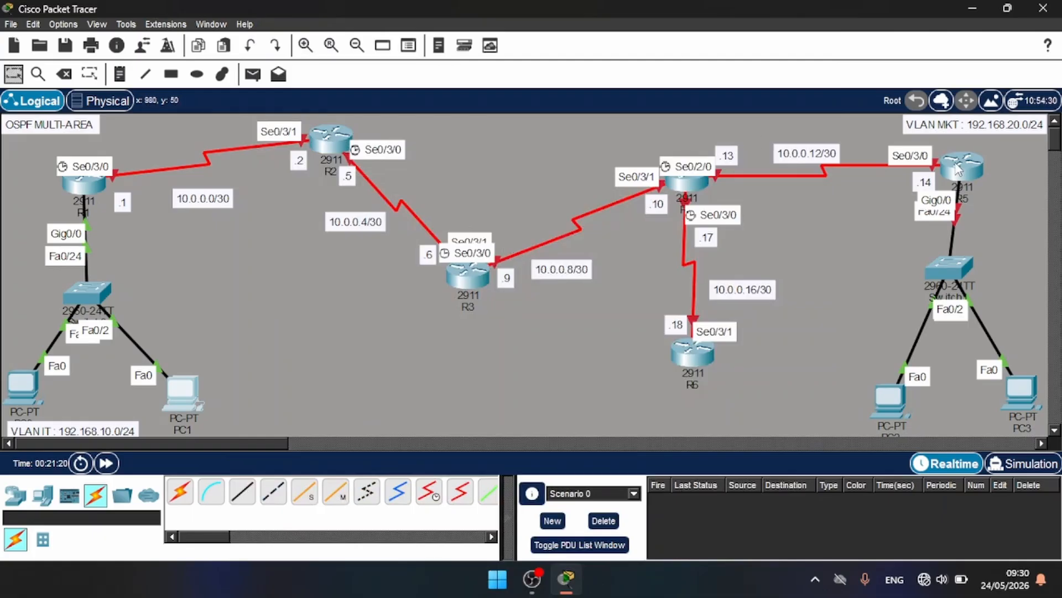
# Open R5's command line, decline the initial configuration dialog, and enter global configuration mode
pyautogui.click(959, 169)
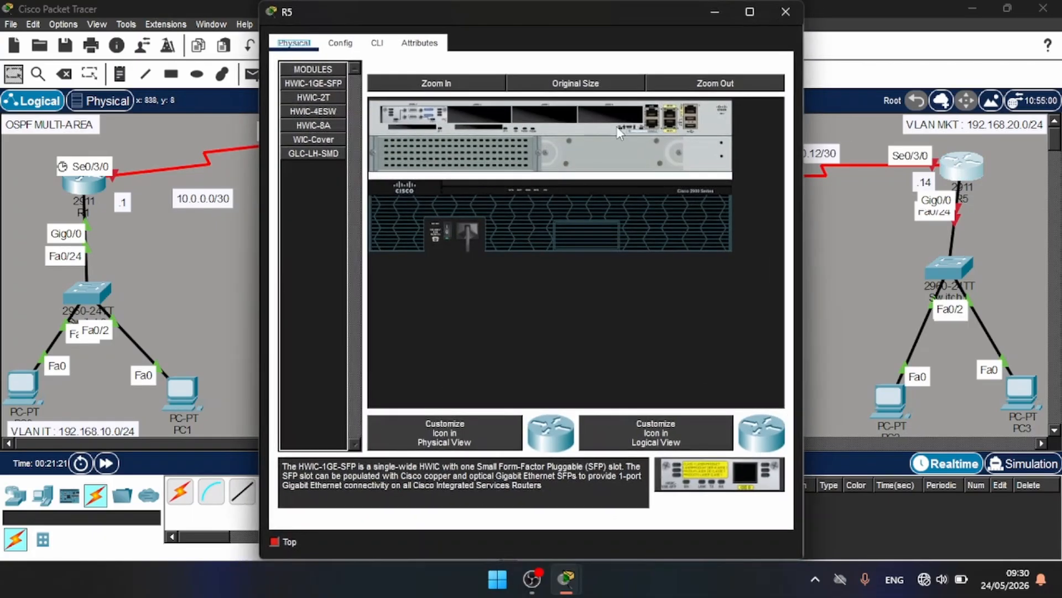
pyautogui.click(380, 45)
pyautogui.write('no')
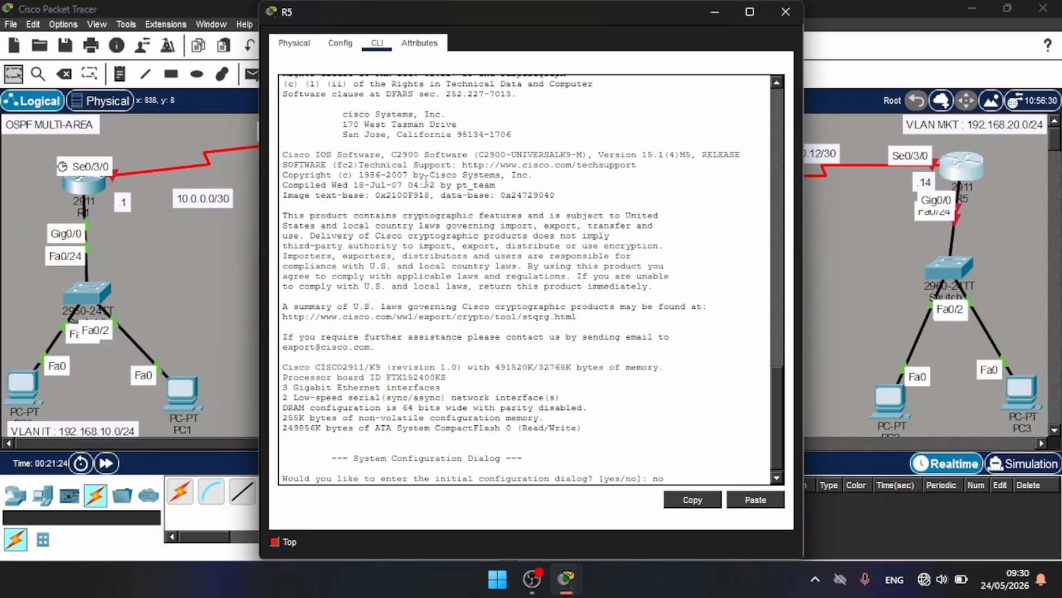
pyautogui.press('Return')
pyautogui.press('Return')
pyautogui.press('Return')
pyautogui.write('en')
pyautogui.press('Return')
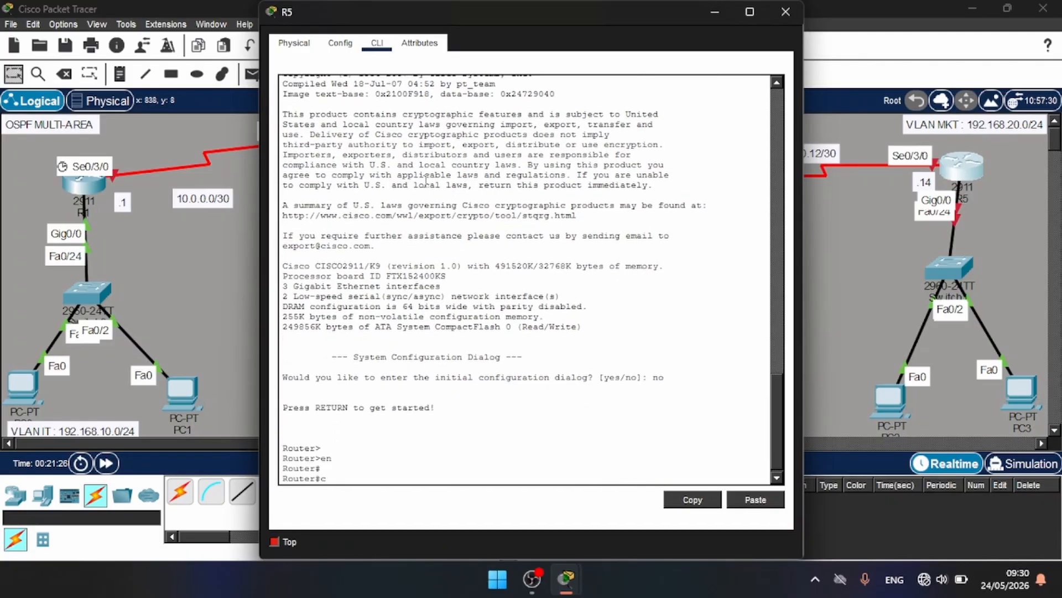
pyautogui.write('conf t')
pyautogui.press('Return')
pyautogui.press('Return')
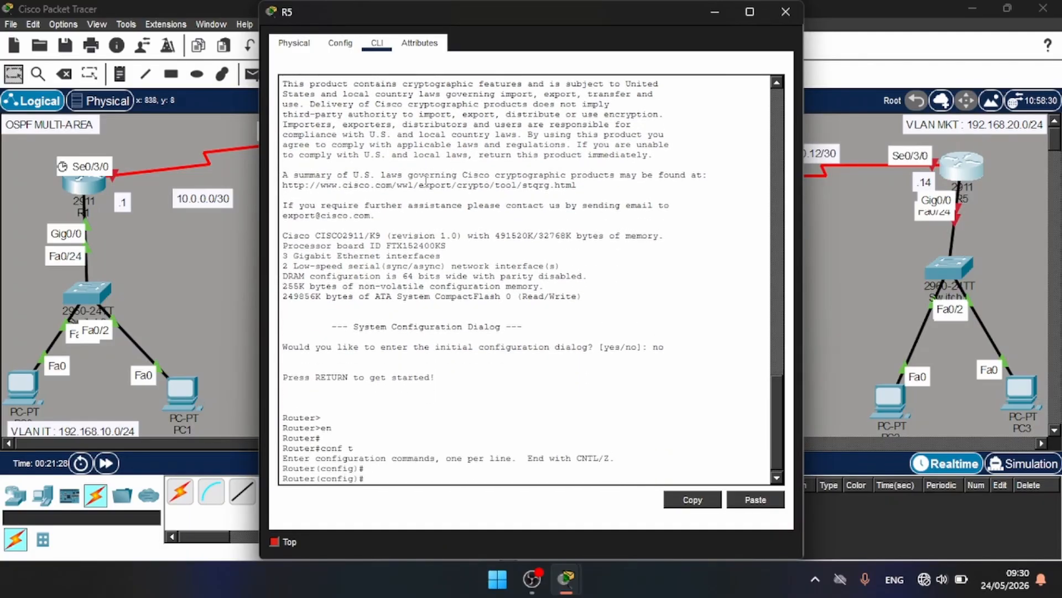
# Set the router's hostname to R5
pyautogui.write('host R5')
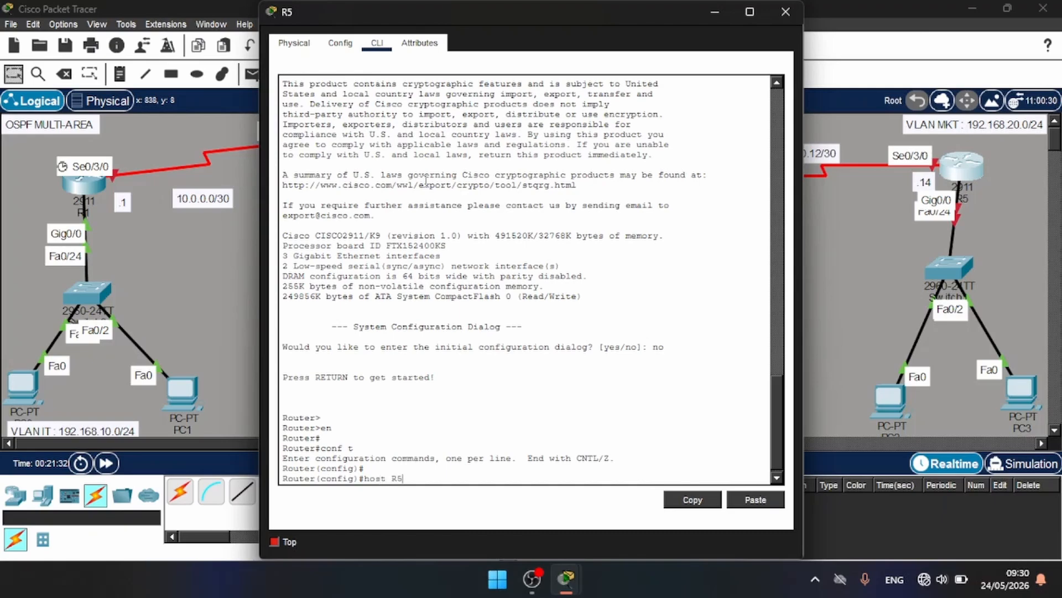
pyautogui.press('Return')
pyautogui.press('Return')
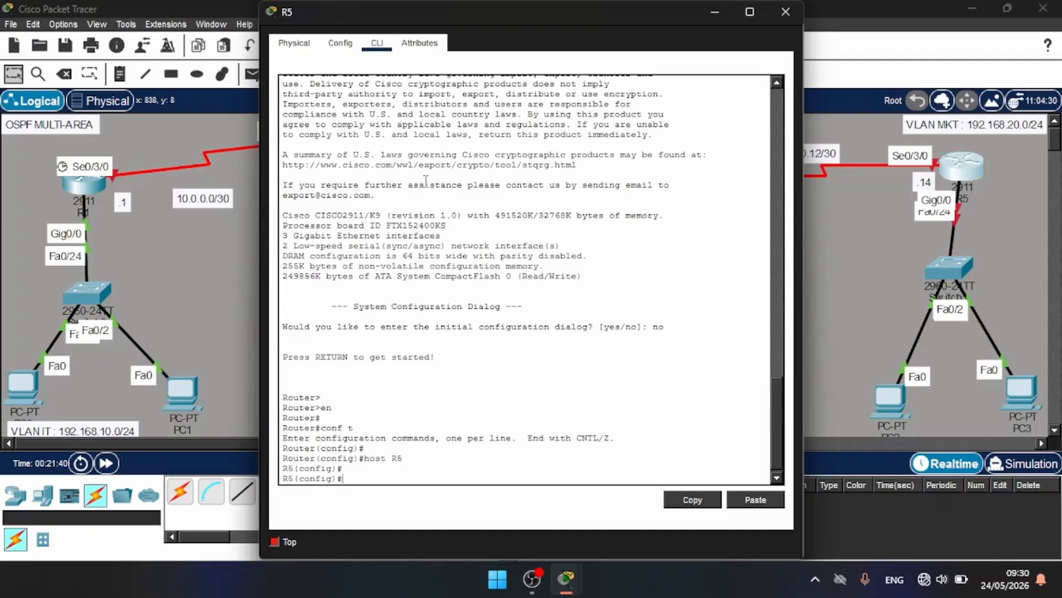
# Create subinterface g0/0.20 on R5 with dot1Q encapsulation for VLAN 20
pyautogui.write('int g0/0.20')
pyautogui.press('Return')
pyautogui.write('en')
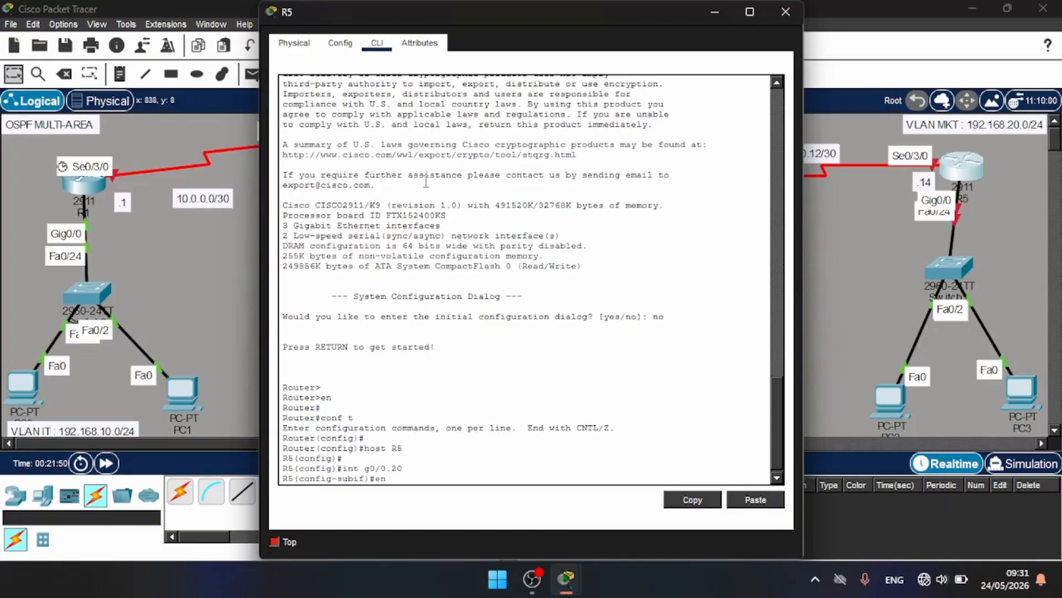
pyautogui.press('Tab')
pyautogui.write('do')
pyautogui.press('Tab')
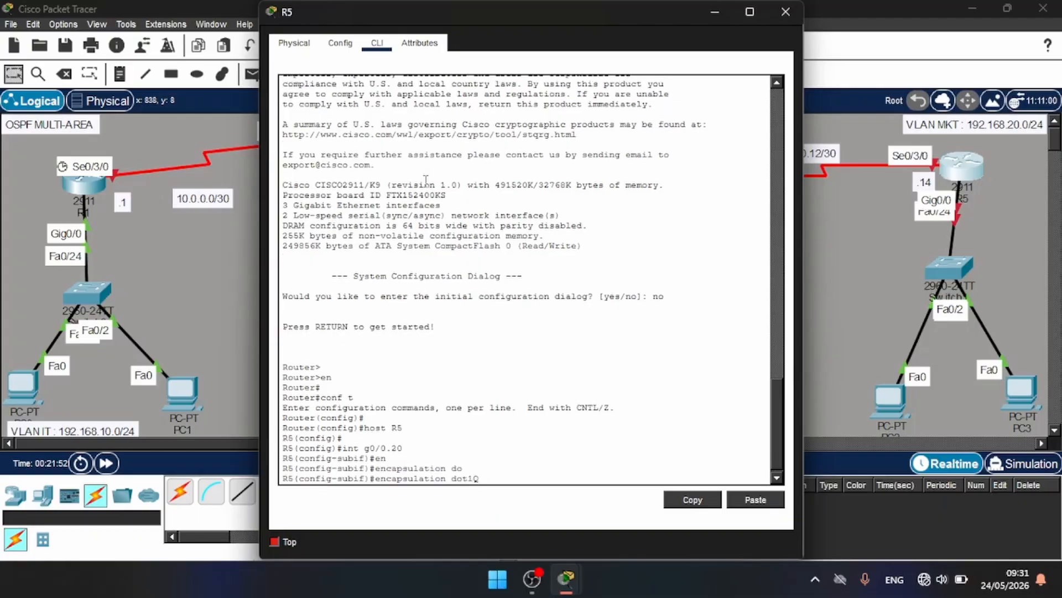
pyautogui.write('20')
pyautogui.press('Return')
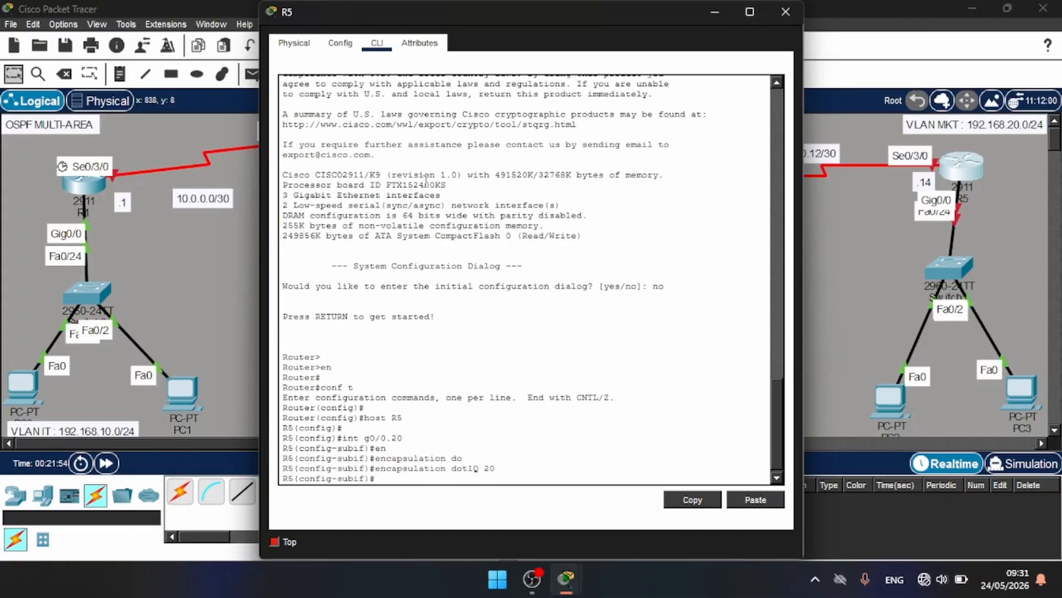
# Assign 192.168.20.1 255.255.255.0 to subinterface g0/0.20, enable it, and return to global configuration mode
pyautogui.write('ip add 192.168.20.1 255.25')
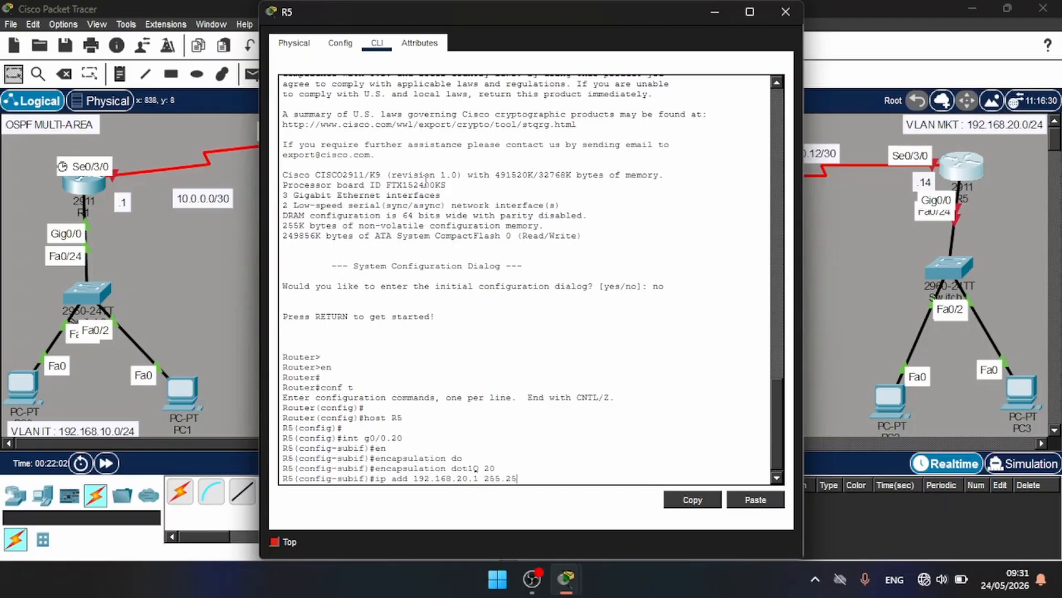
pyautogui.write('5.255.0')
pyautogui.press('Return')
pyautogui.write('no shut')
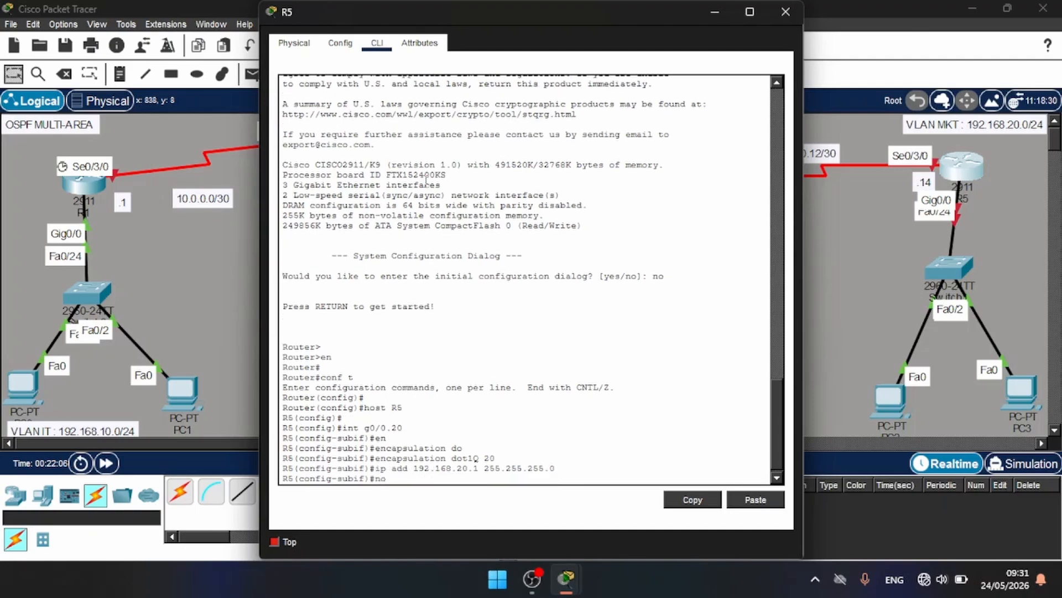
pyautogui.press('Return')
pyautogui.press('Return')
pyautogui.press('Return')
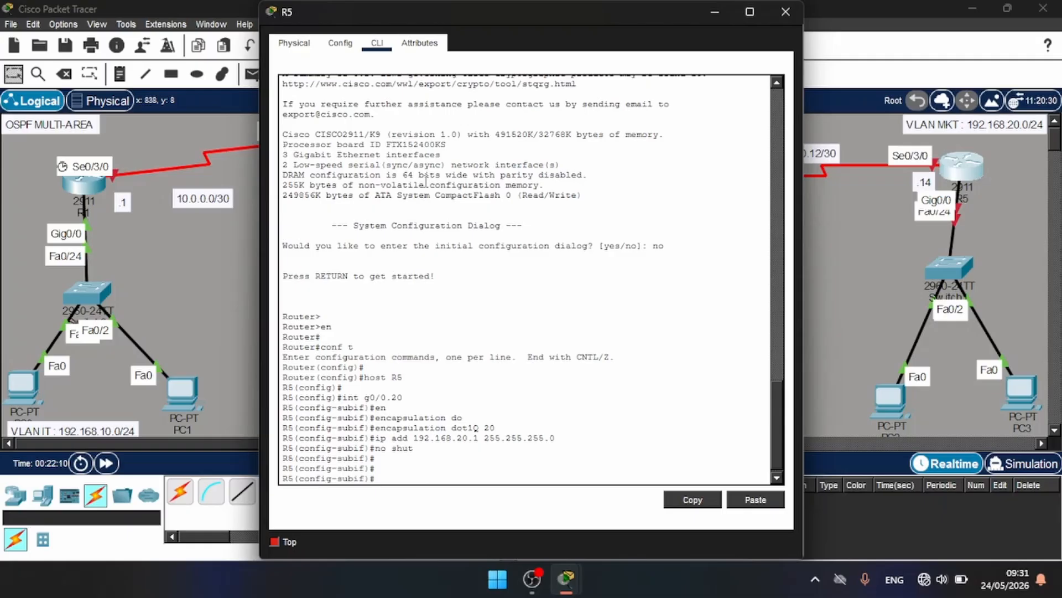
pyautogui.write('ex')
pyautogui.press('Return')
pyautogui.press('Return')
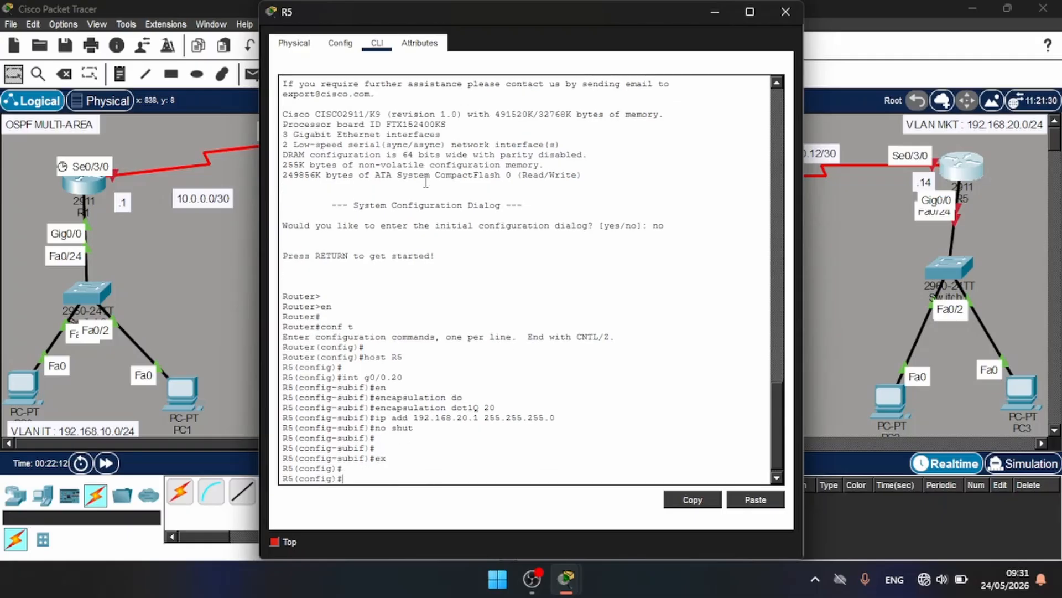
# Enable R5's physical interface g0/0 with no shutdown
pyautogui.write('int g0/0')
pyautogui.press('Return')
pyautogui.write('no shut')
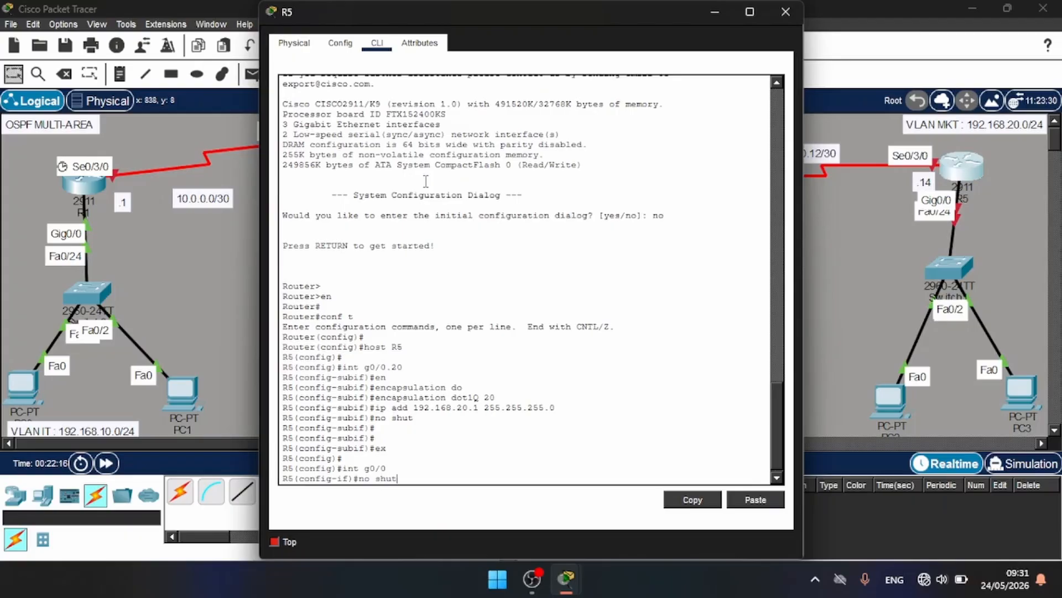
pyautogui.press('Return')
pyautogui.press('Return')
pyautogui.press('Return')
pyautogui.press('Return')
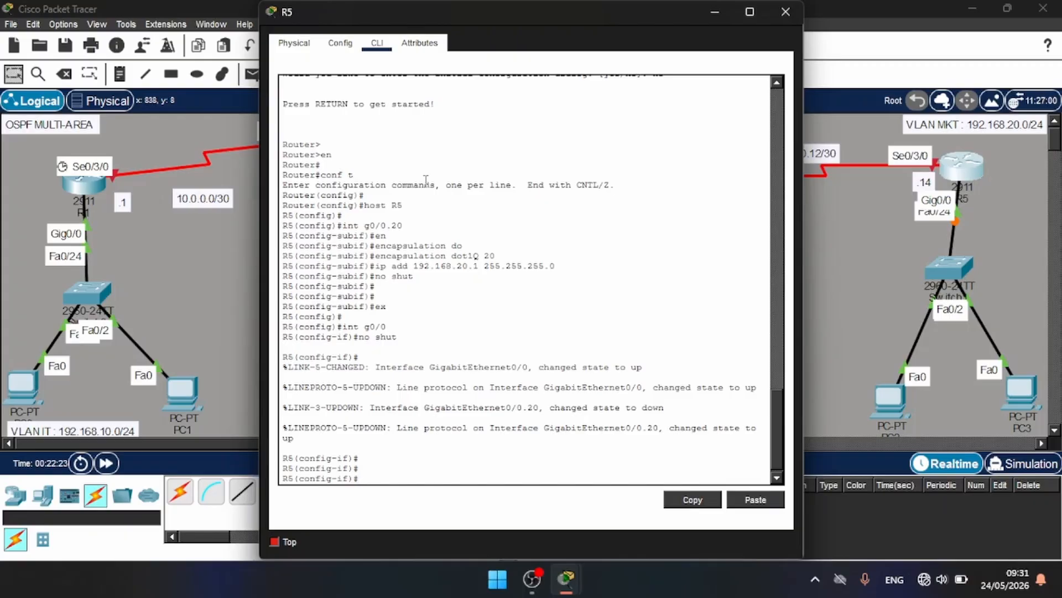
pyautogui.write('ip ad')
pyautogui.press('BackSpace')
pyautogui.press('BackSpace')
pyautogui.write('dh')
pyautogui.press('Return')
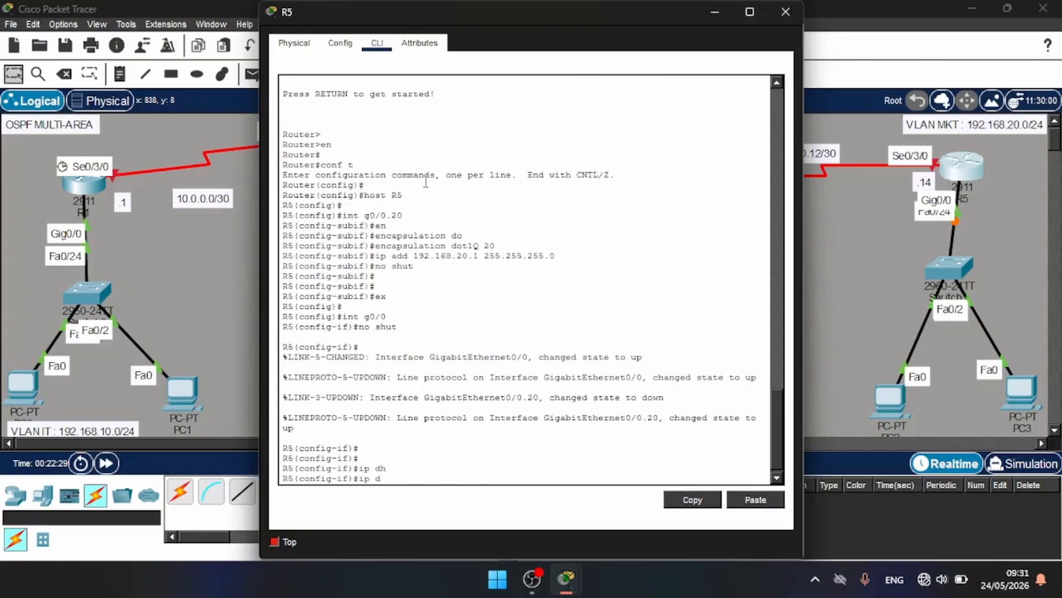
# Leave interface configuration and create a DHCP pool named VLAN20 on R5
pyautogui.write('ex')
pyautogui.press('Return')
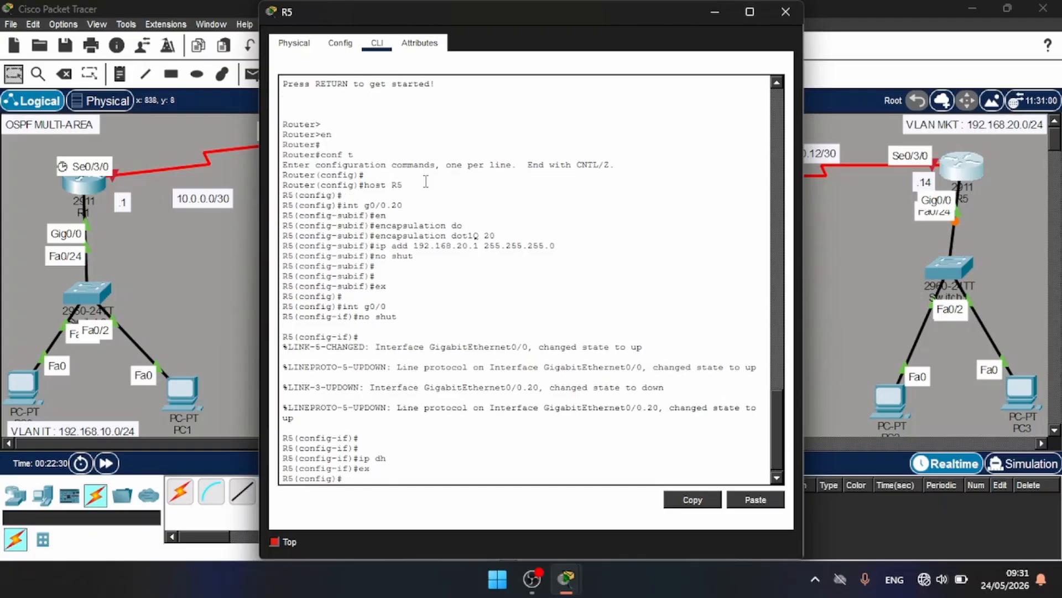
pyautogui.press('Return')
pyautogui.write('ip dh')
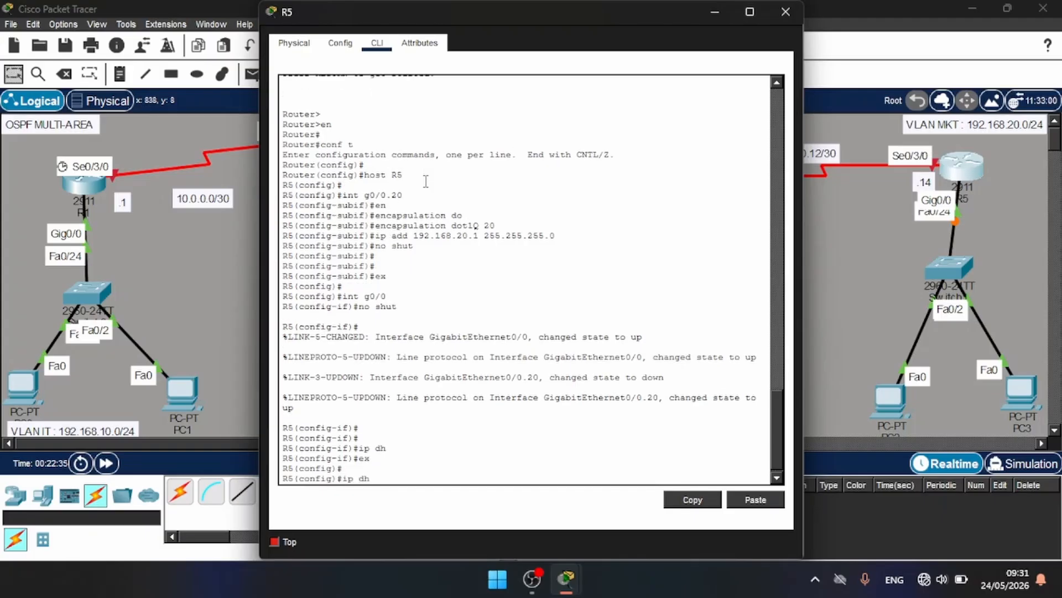
pyautogui.press('Tab')
pyautogui.write('pool')
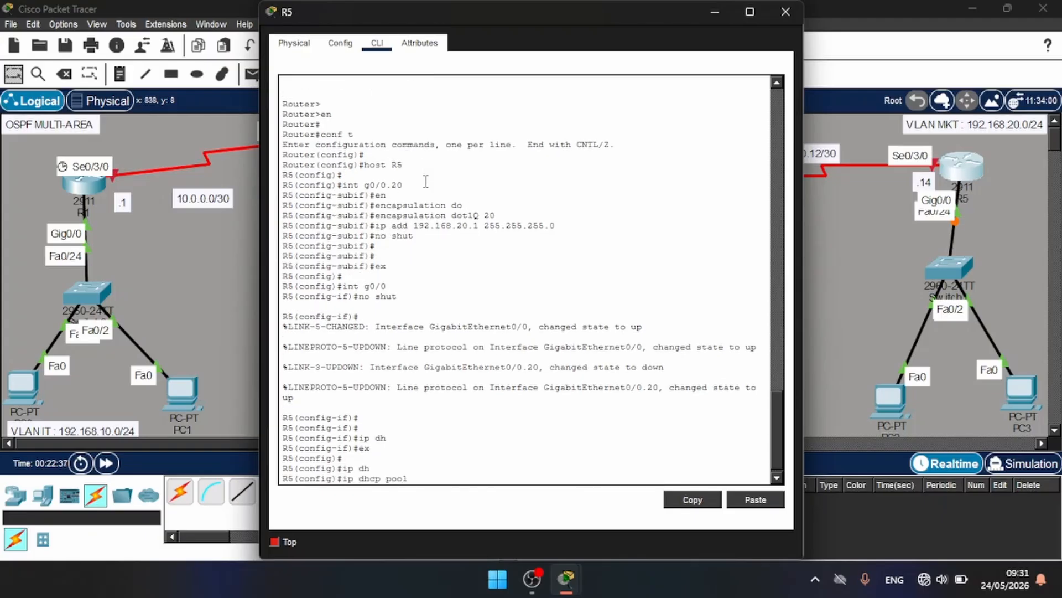
pyautogui.write(' VLAN20')
pyautogui.press('Return')
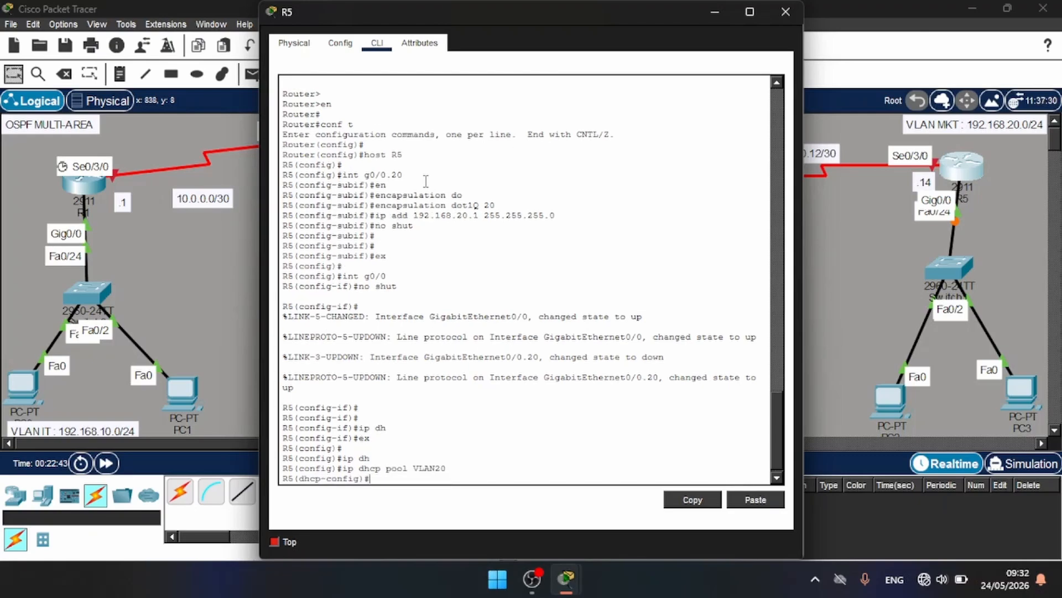
# Set the VLAN20 pool's network to 192.168.20.0 with mask 255.255.255.0
pyautogui.write('net')
pyautogui.press('Tab')
pyautogui.write('192.168')
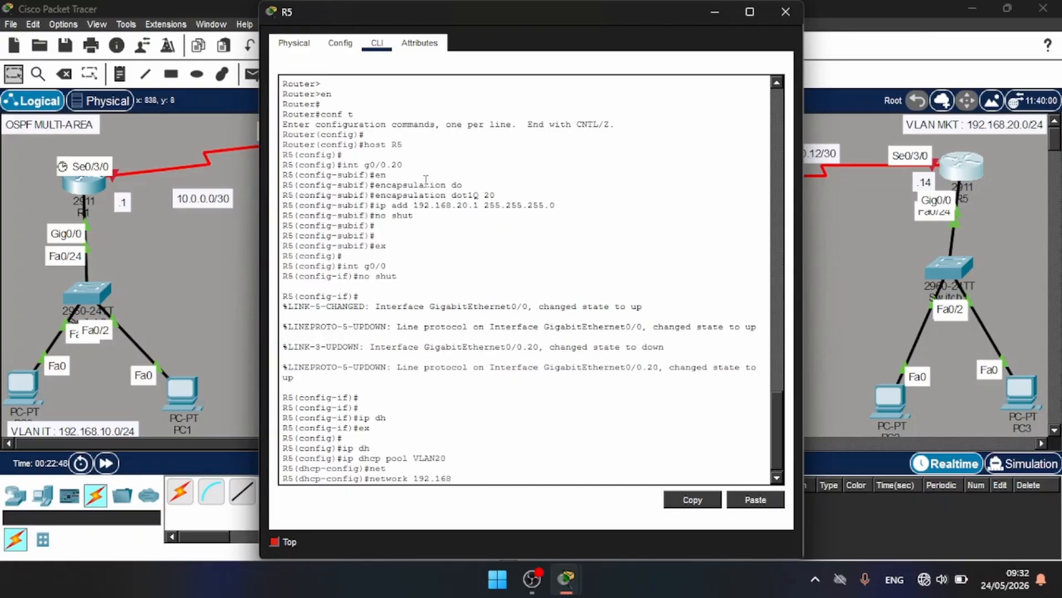
pyautogui.write('.20.1')
pyautogui.press('BackSpace')
pyautogui.press('BackSpace')
pyautogui.write('0 255.255.255.0')
pyautogui.press('Return')
# Set the VLAN20 pool's default router to 192.168.20.1 and its DNS server to 8.8.8.8
pyautogui.write('def')
pyautogui.press('Tab')
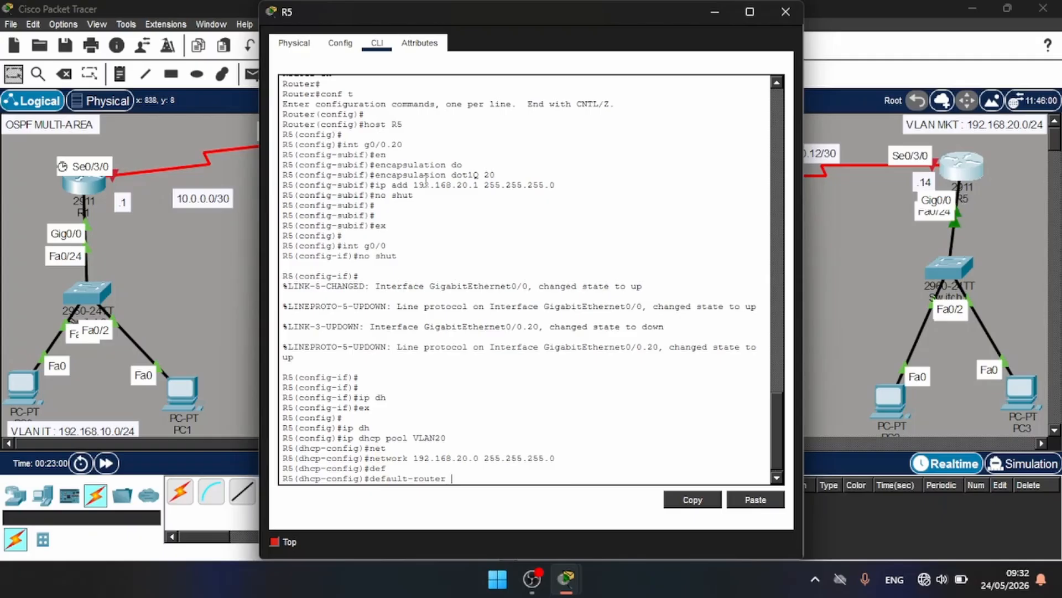
pyautogui.write('192.168.20.1')
pyautogui.press('Return')
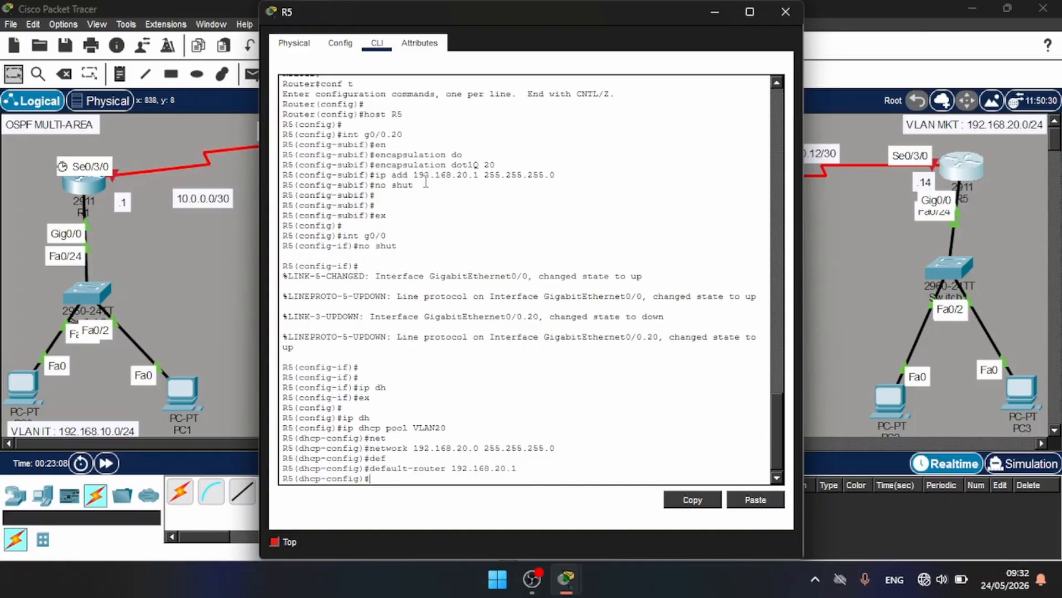
pyautogui.write('dn')
pyautogui.press('Tab')
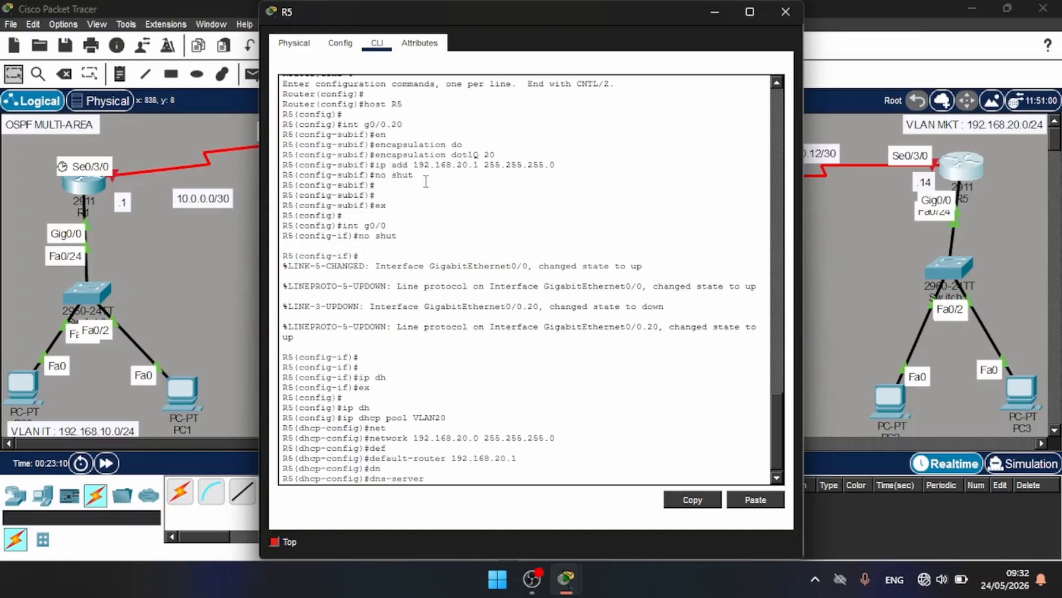
pyautogui.write('8.8.8.8')
pyautogui.press('Return')
pyautogui.press('Return')
# Exit the DHCP pool configuration, save R5's configuration from global configuration mode, and close the router window
pyautogui.write('ec')
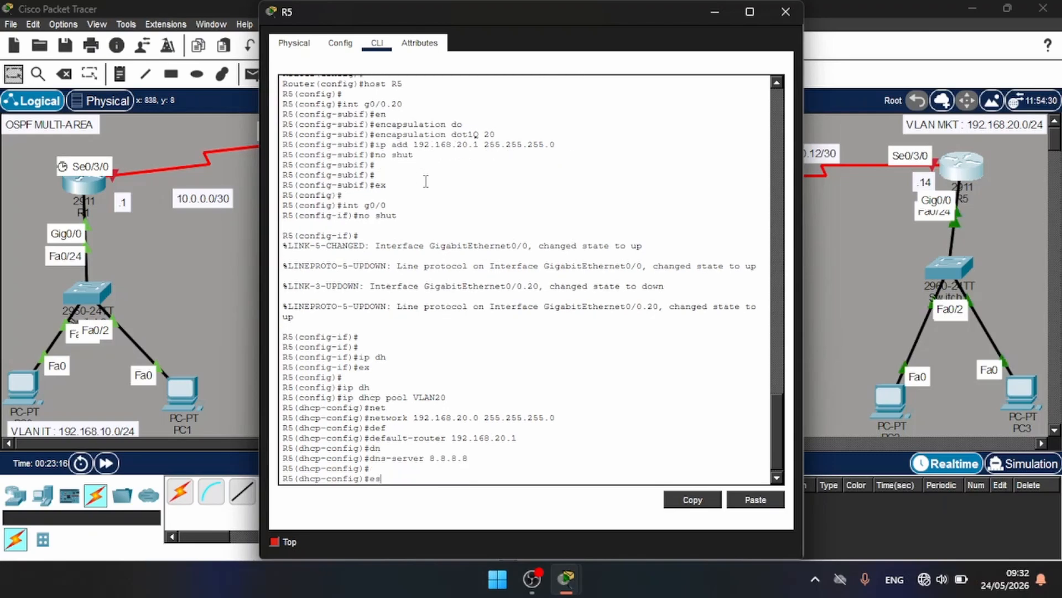
pyautogui.press('BackSpace')
pyautogui.write('x')
pyautogui.press('Return')
pyautogui.press('Return')
pyautogui.write('do wr')
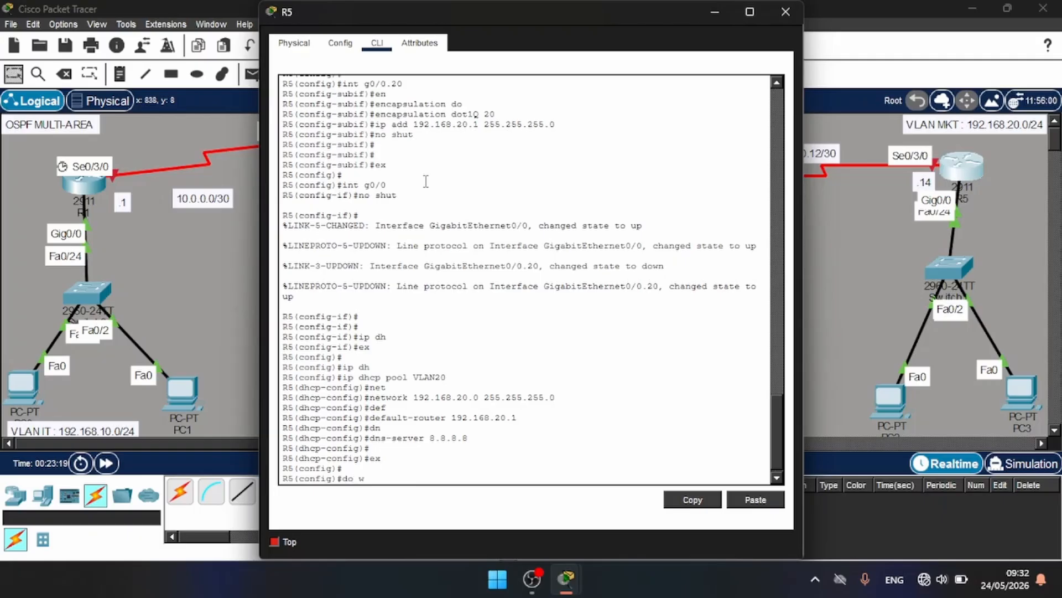
pyautogui.press('Return')
pyautogui.press('Return')
pyautogui.press('Return')
pyautogui.press('Return')
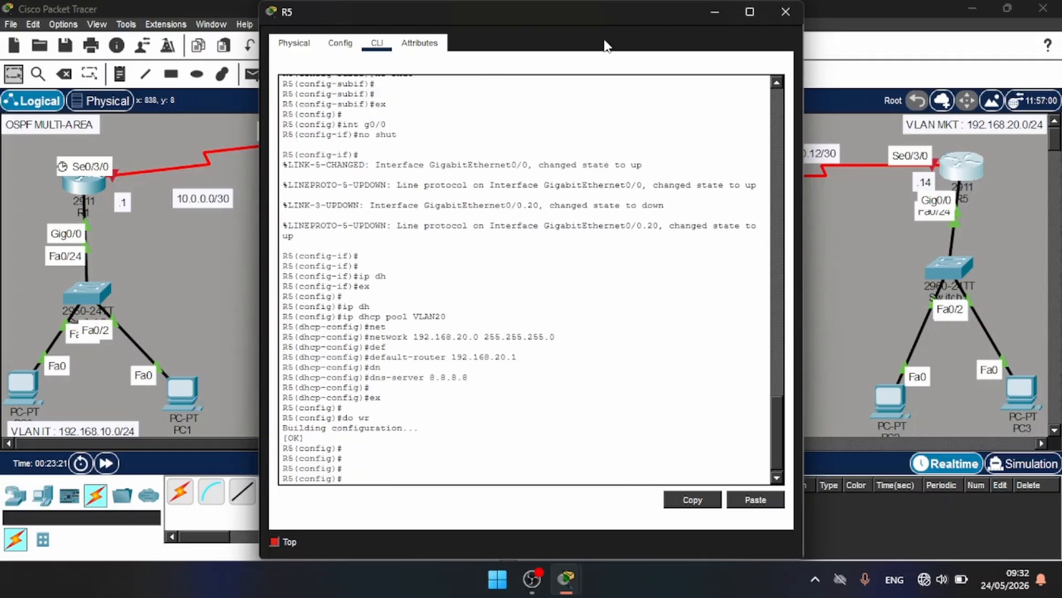
pyautogui.click(775, 10)
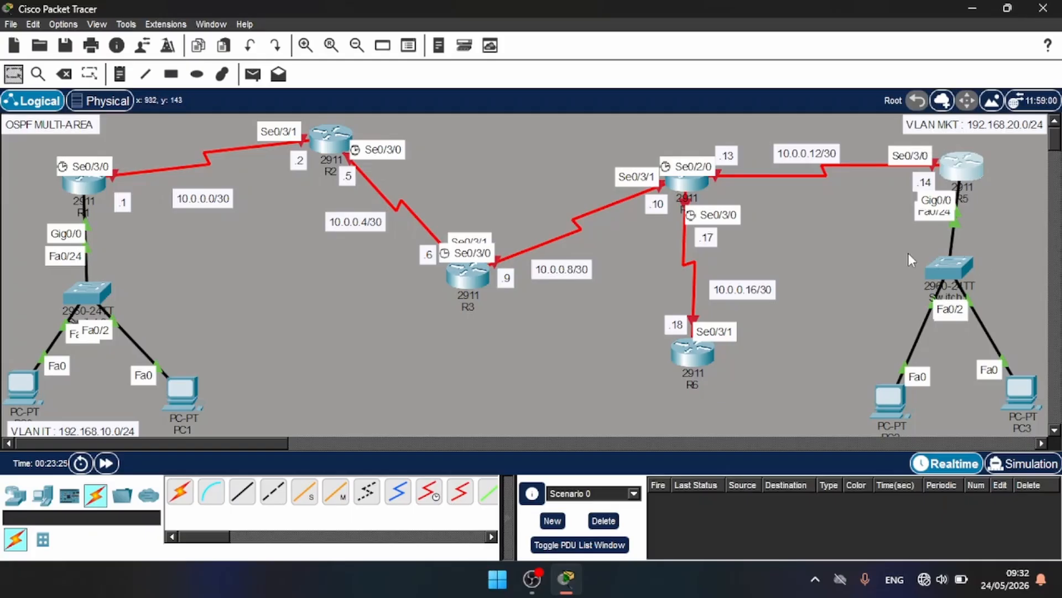
# Switch PC2's IP configuration to DHCP and close its window
pyautogui.click(886, 398)
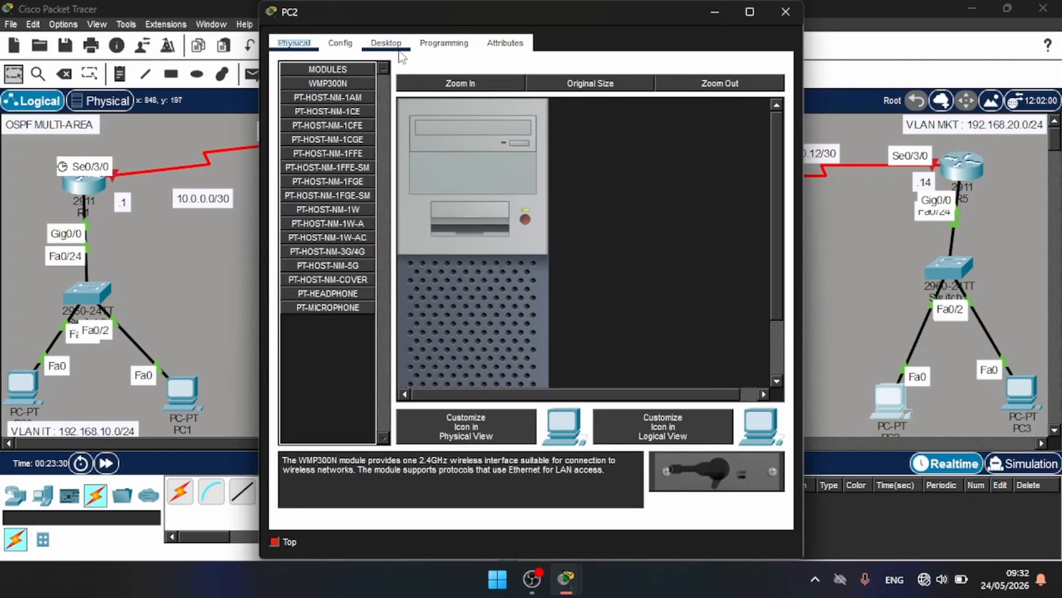
pyautogui.click(399, 51)
pyautogui.click(339, 111)
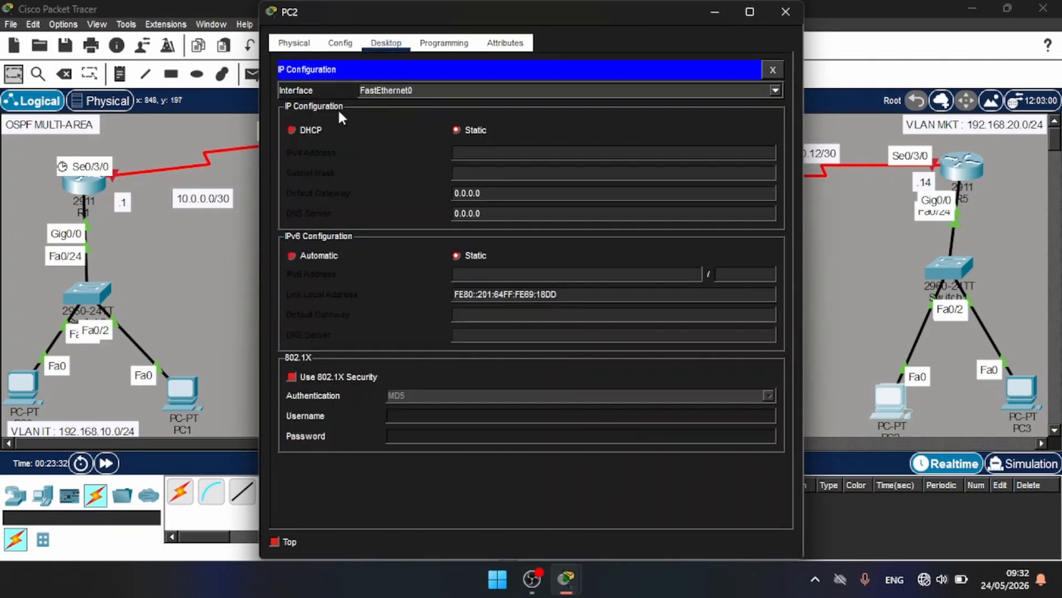
pyautogui.click(291, 131)
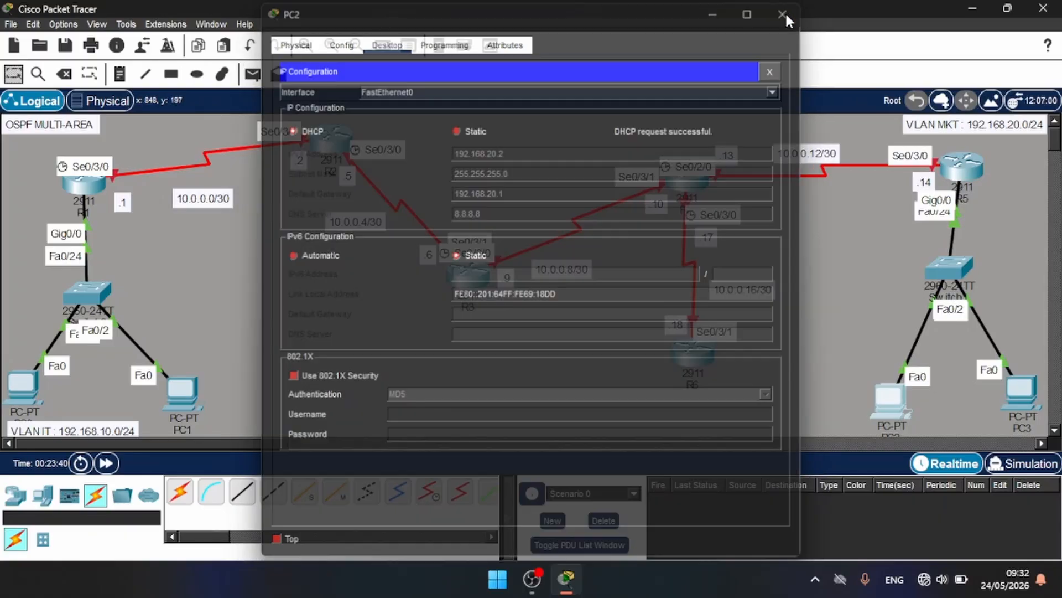
pyautogui.click(786, 12)
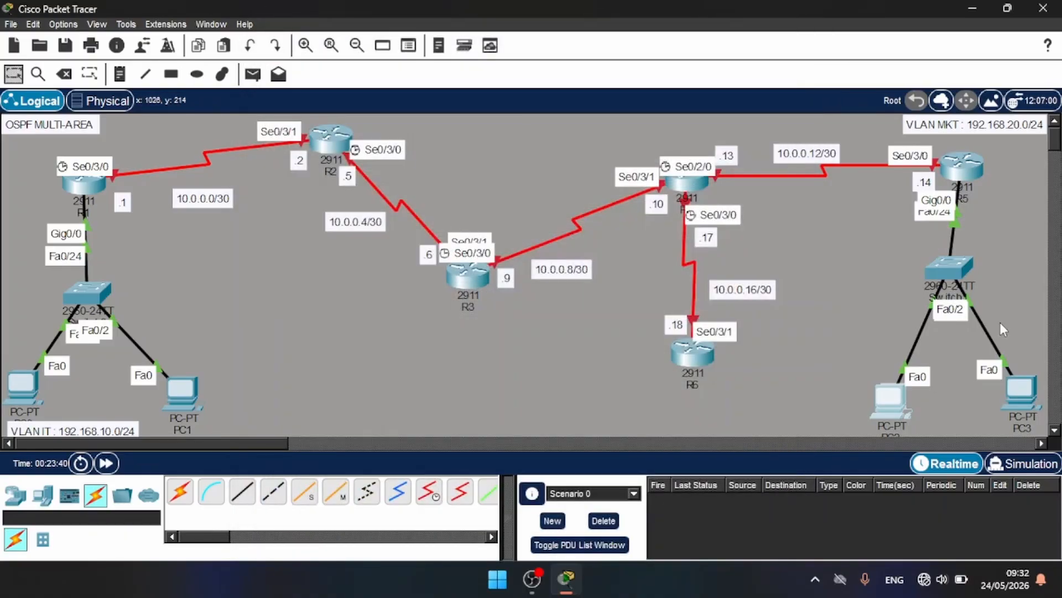
# Switch PC3's IP configuration to DHCP and close its window
pyautogui.click(1024, 389)
pyautogui.click(385, 44)
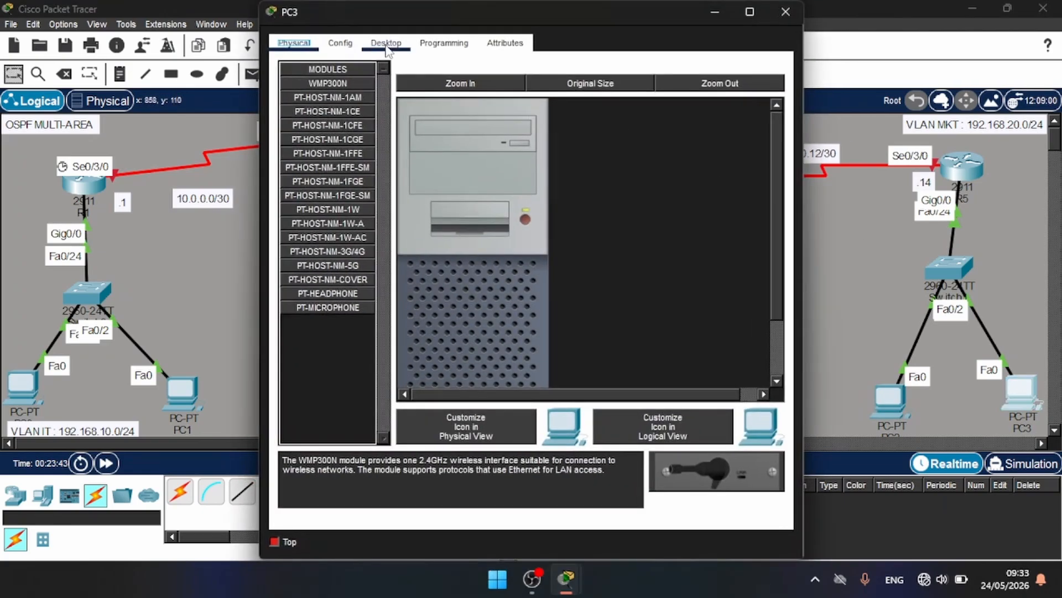
pyautogui.click(348, 104)
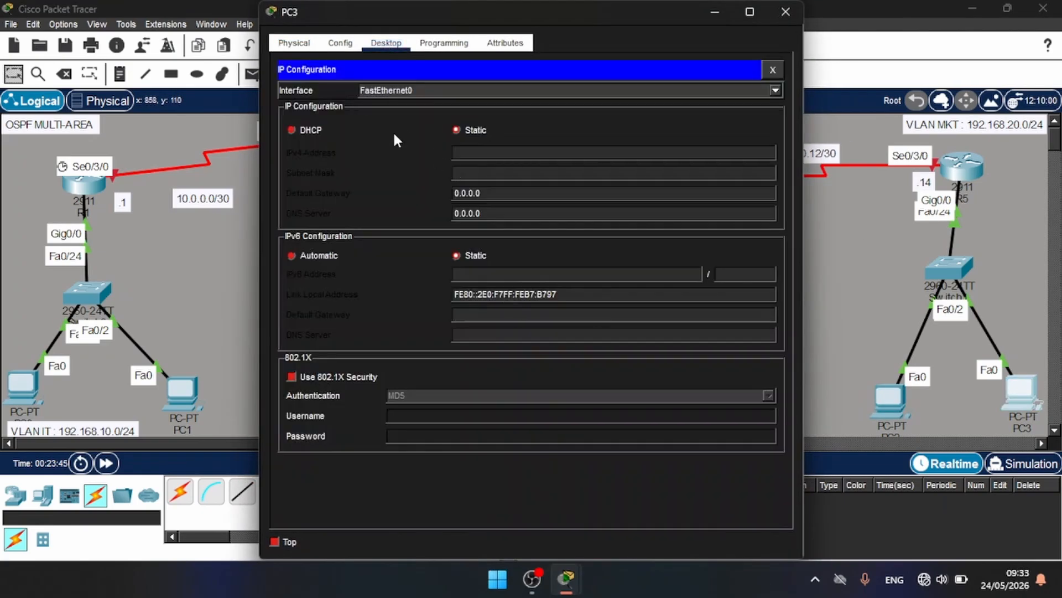
pyautogui.click(307, 129)
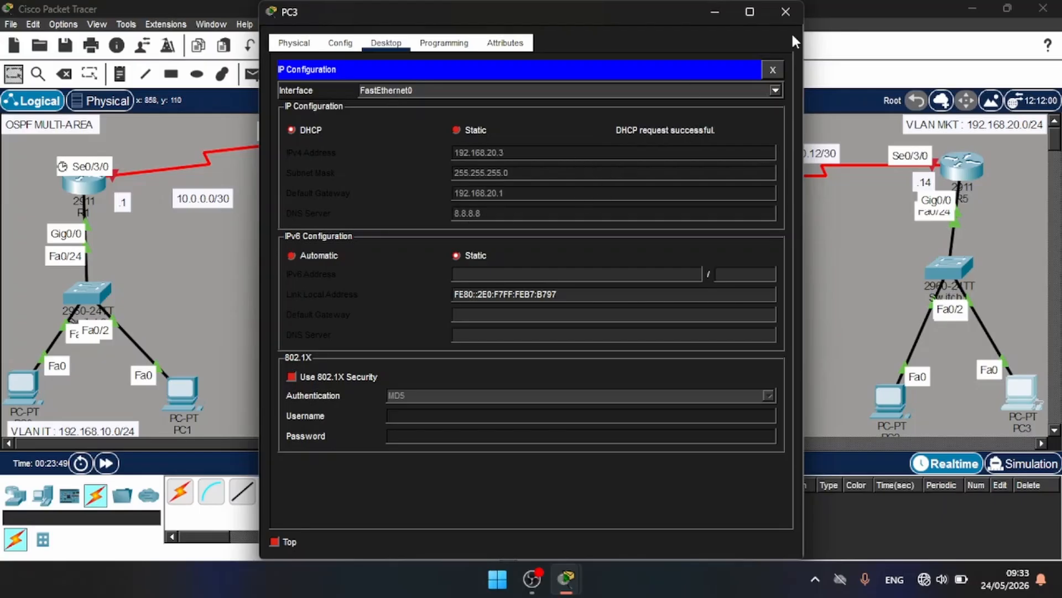
pyautogui.click(786, 11)
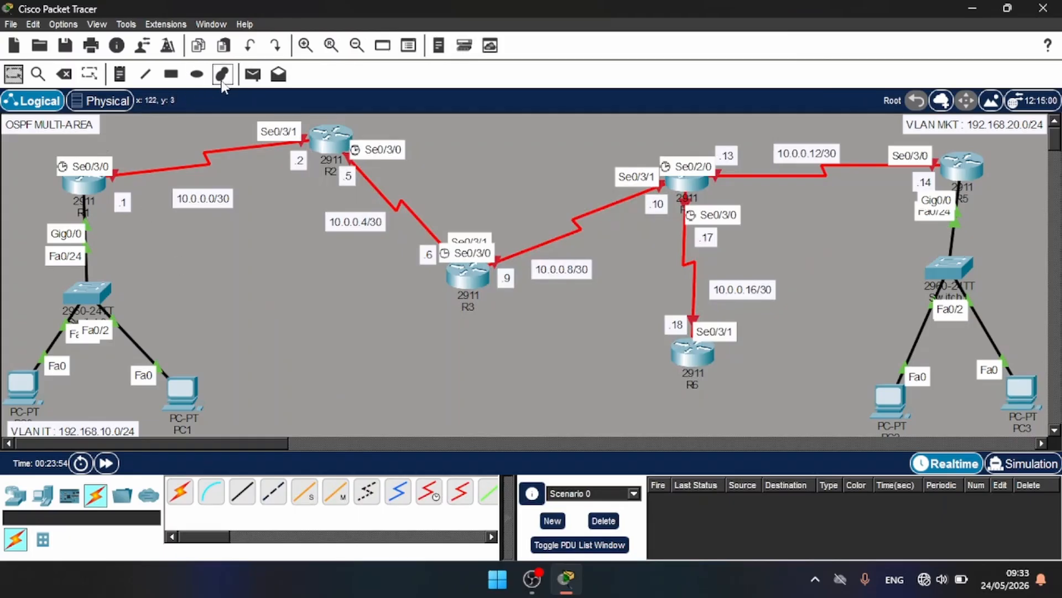
# Test connectivity by sending a simple PDU from router R1 to PC0, and fire it again
pyautogui.click(249, 77)
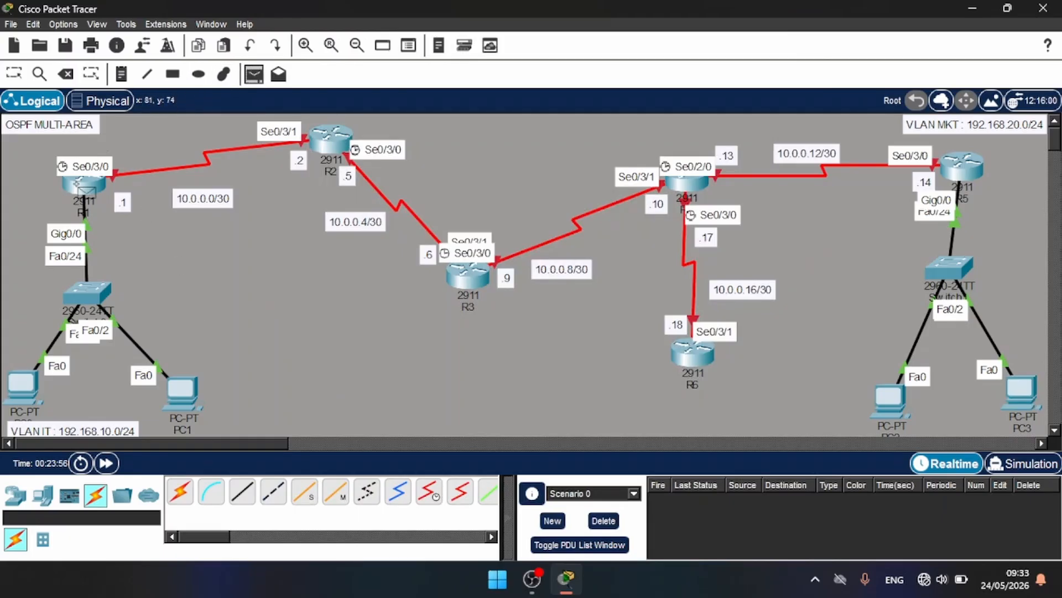
pyautogui.click(89, 185)
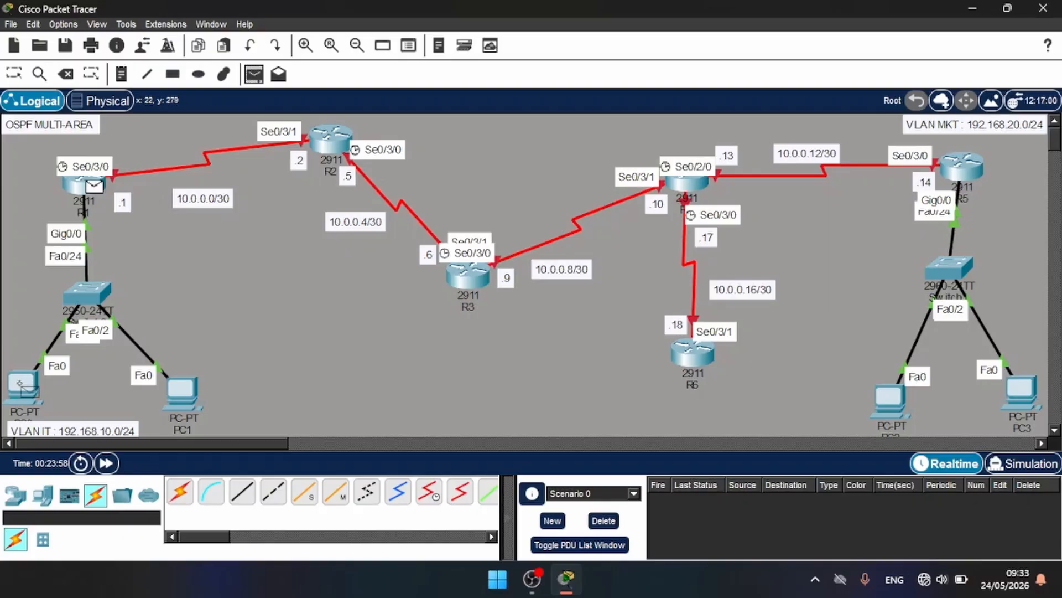
pyautogui.click(25, 384)
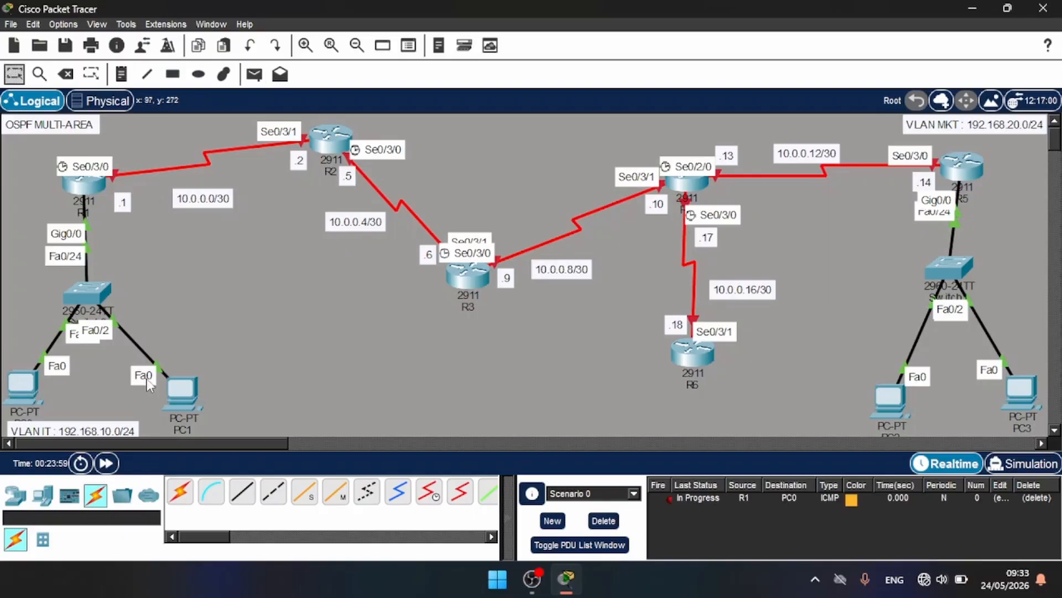
pyautogui.doubleClick(668, 501)
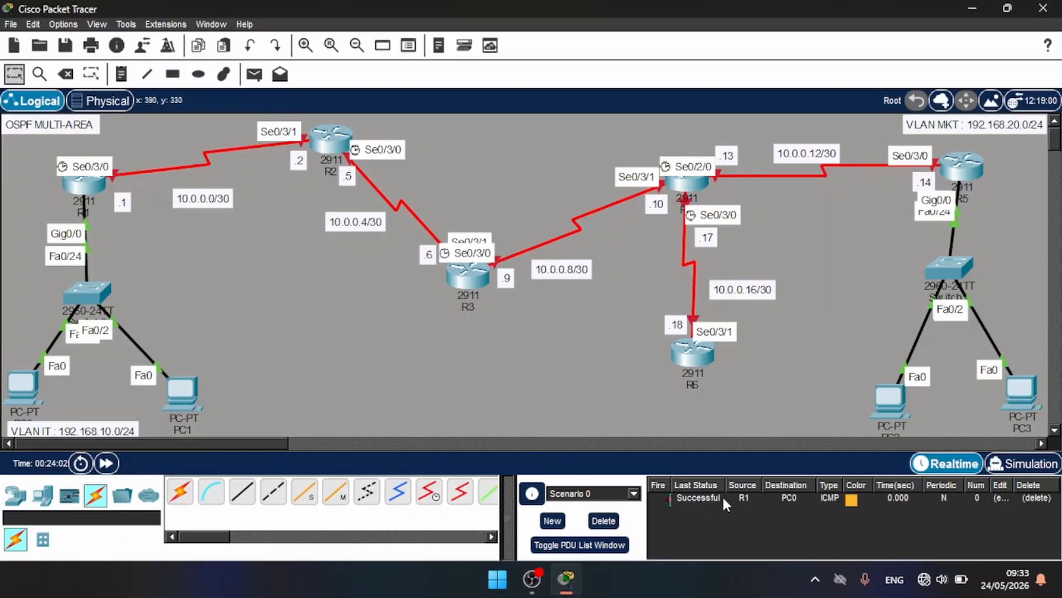
# Send a simple PDU from router R5 to PC2, and delete the current test scenario
pyautogui.click(260, 79)
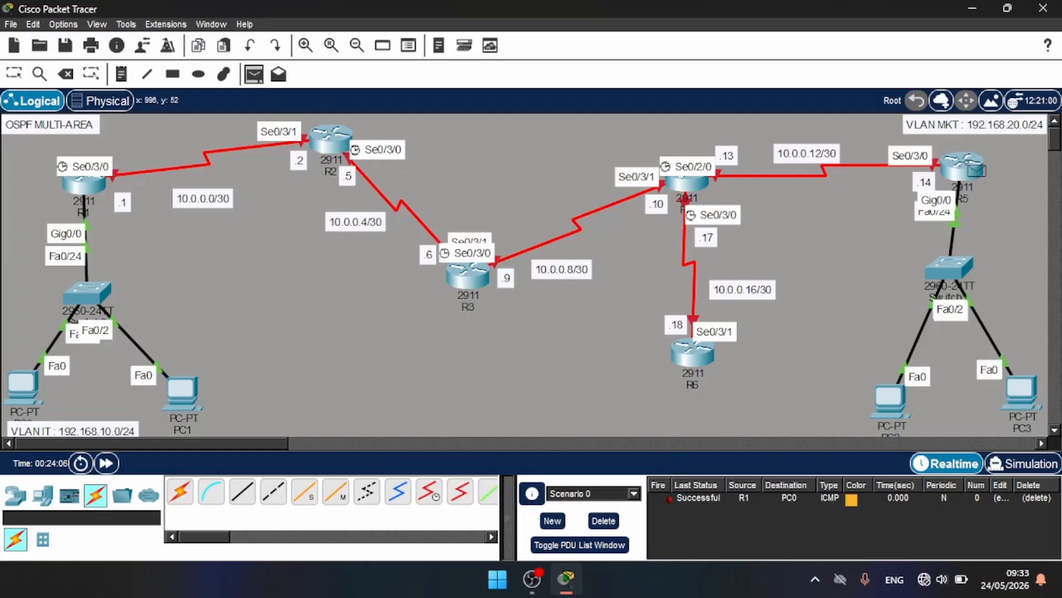
pyautogui.click(971, 169)
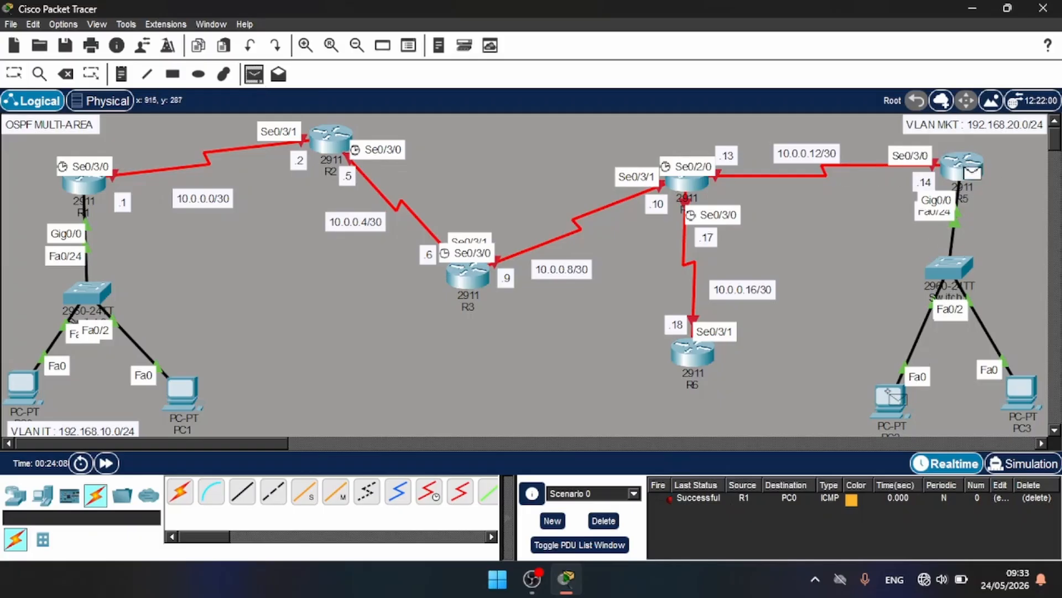
pyautogui.click(891, 396)
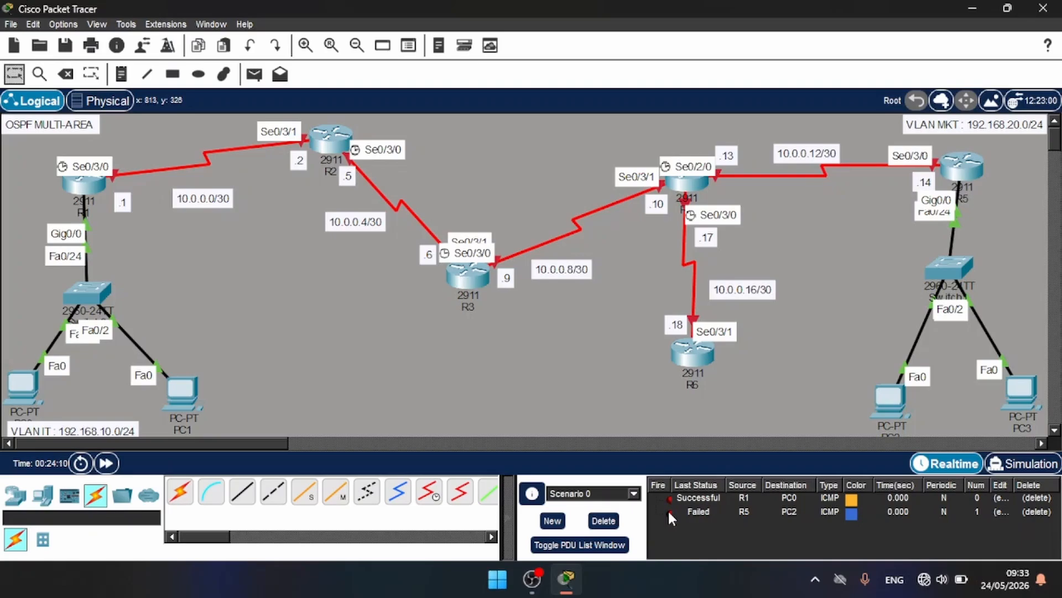
pyautogui.click(607, 520)
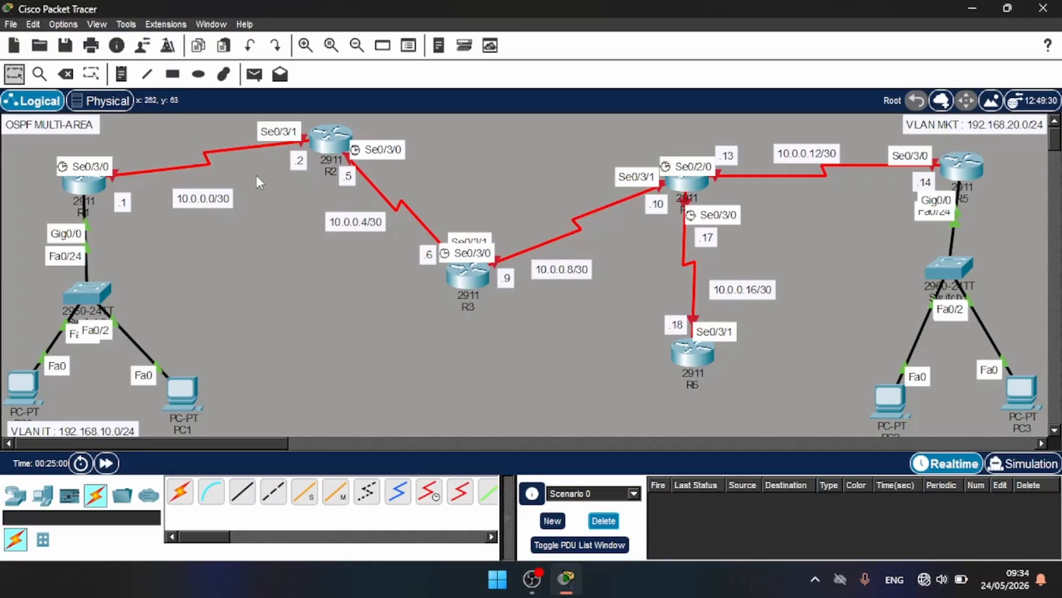
# In R1's command line, assign 10.0.0.1 255.255.255.252 to interface s0/3/0 and enable the interface
pyautogui.click(90, 183)
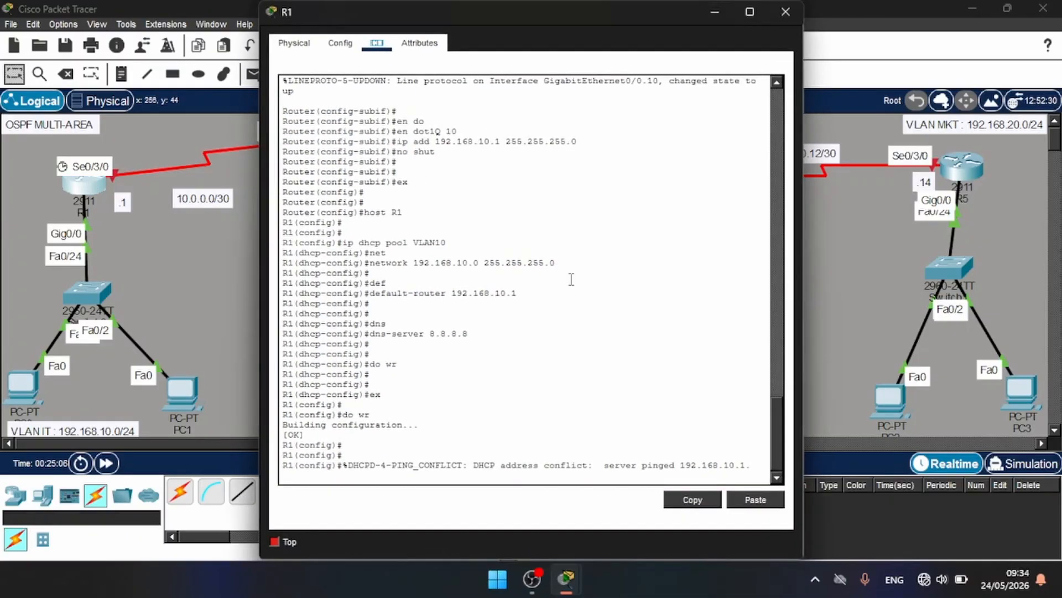
pyautogui.press('Return')
pyautogui.press('Return')
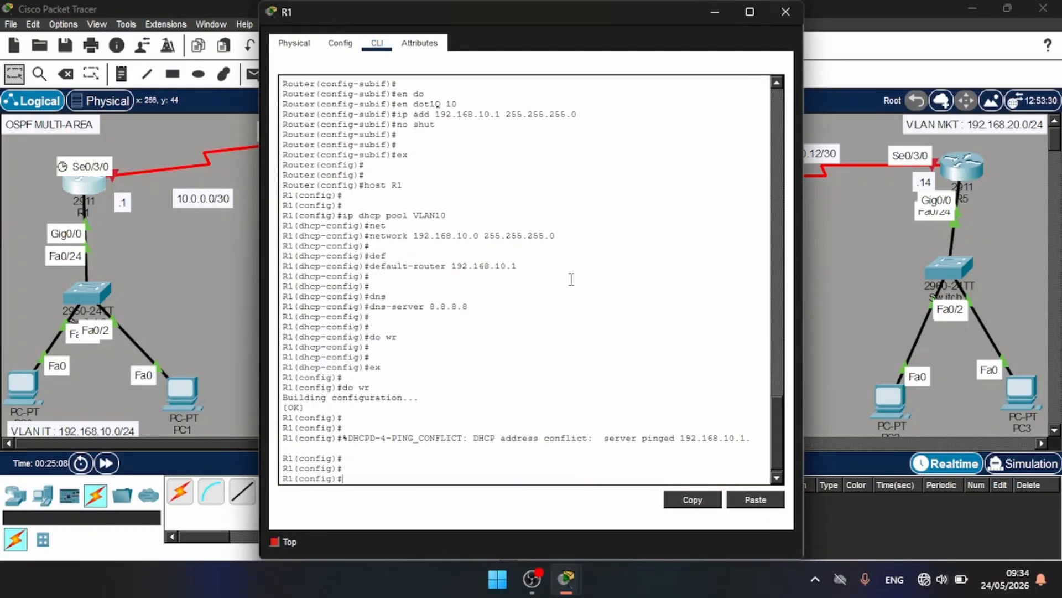
pyautogui.write('int s0/3/0')
pyautogui.press('Return')
pyautogui.write('ip add')
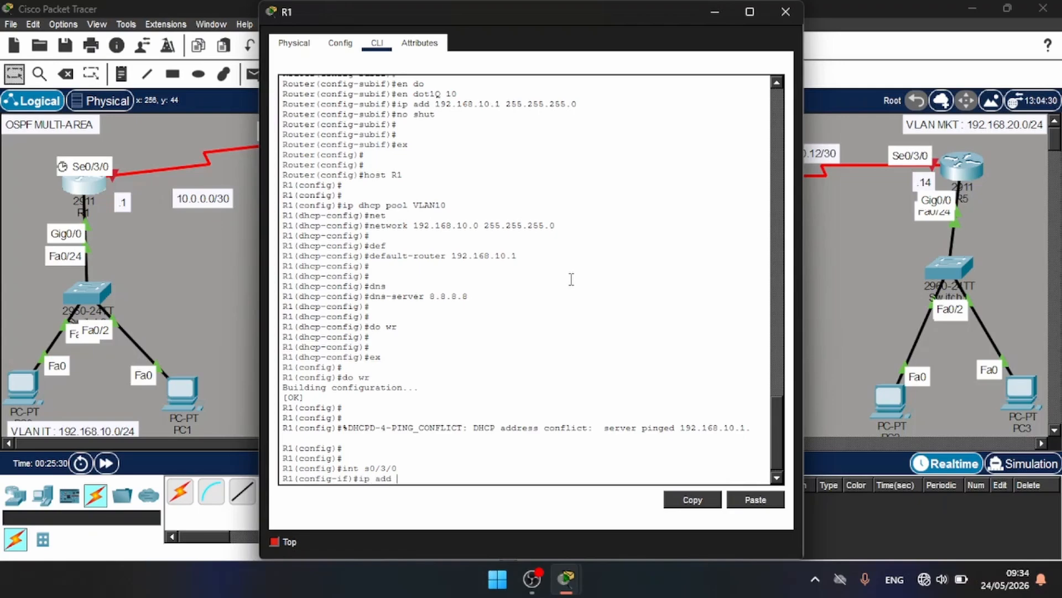
pyautogui.write(' 10.0.0.1 255.255.255.252')
pyautogui.press('Return')
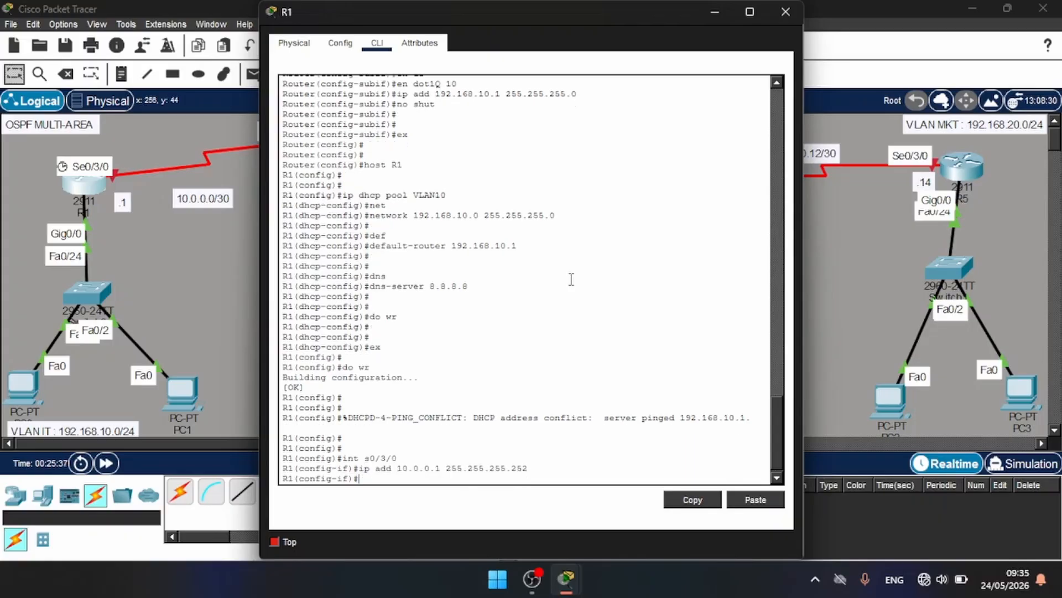
pyautogui.write('no shut')
pyautogui.press('Return')
pyautogui.press('Return')
# Leave R1's configuration mode, save its configuration with wr and close the router's window
pyautogui.write('end')
pyautogui.press('Return')
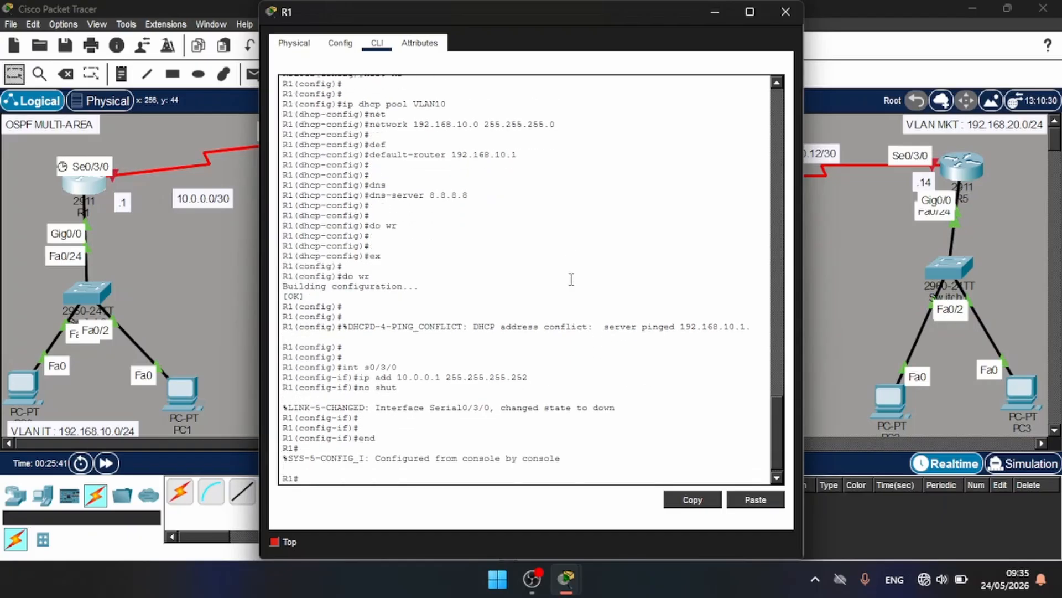
pyautogui.write('wr')
pyautogui.press('Return')
pyautogui.press('Return')
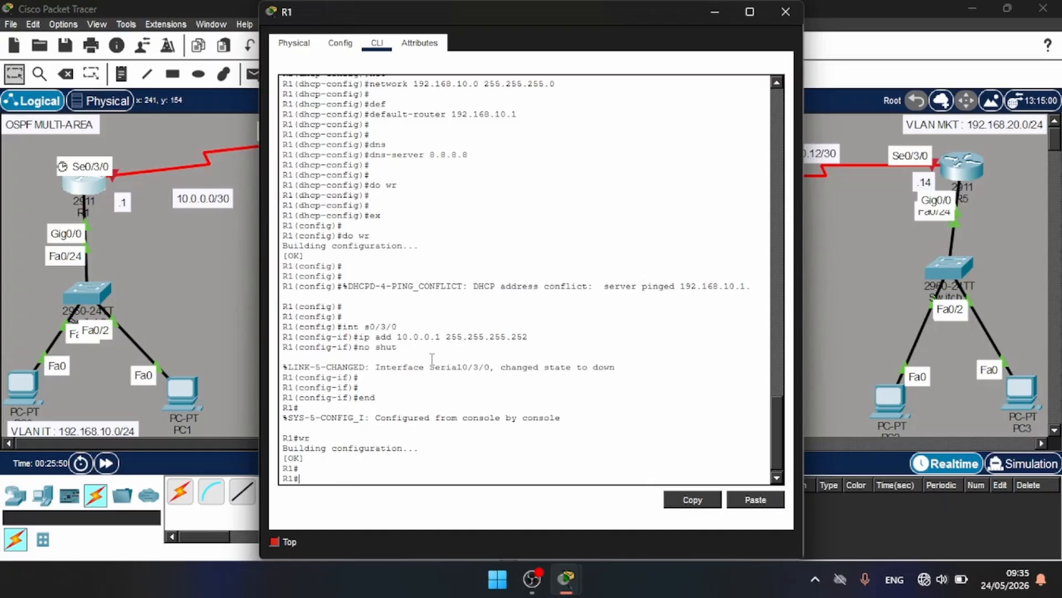
pyautogui.click(786, 12)
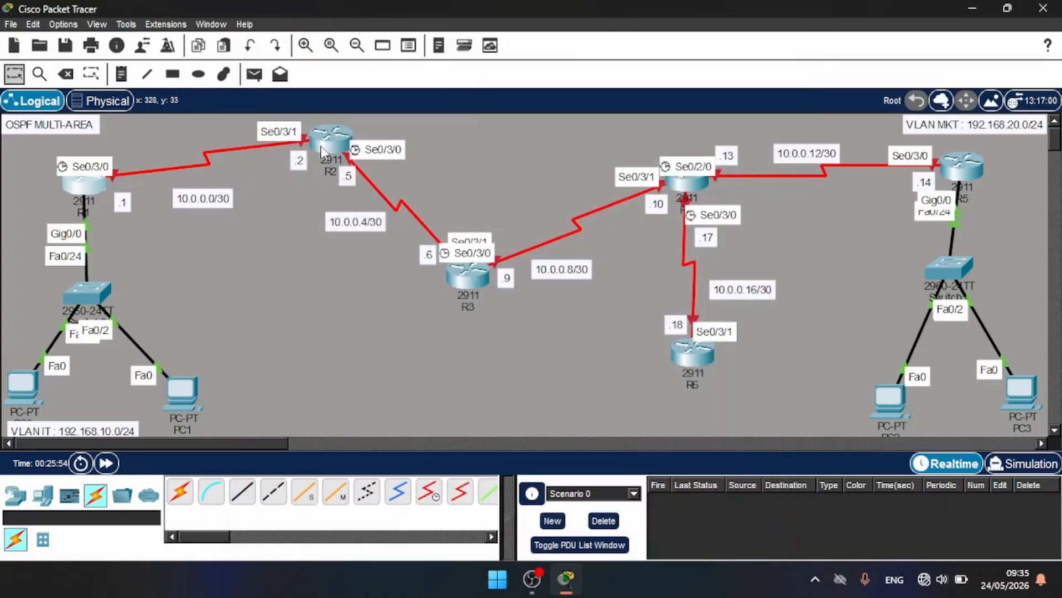
# Open router R2's command line and decline the initial configuration dialog
pyautogui.click(322, 149)
pyautogui.moveTo(459, 10); pyautogui.dragTo(630, 27)
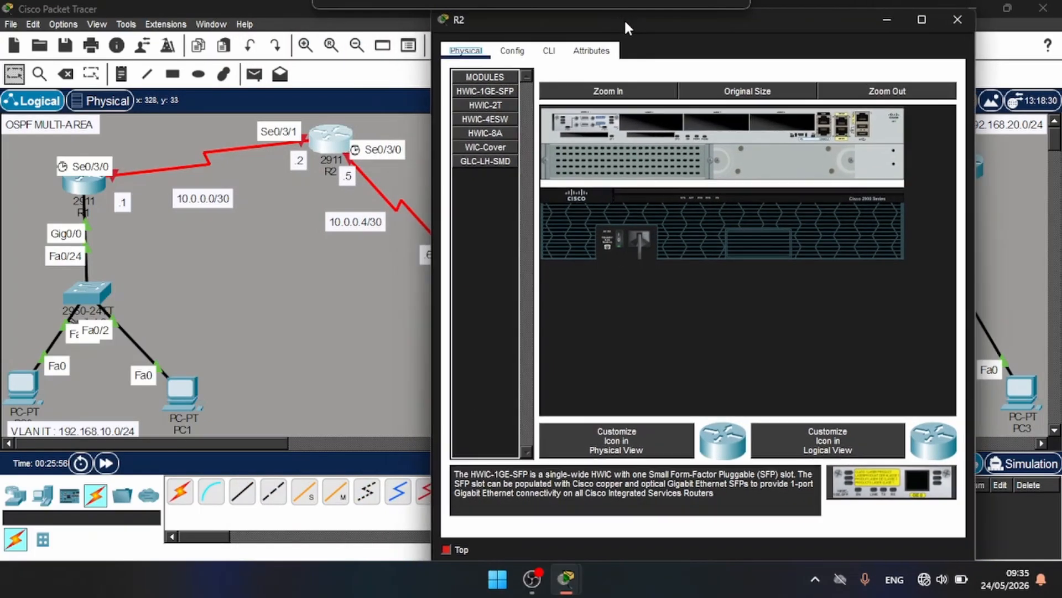
pyautogui.click(549, 56)
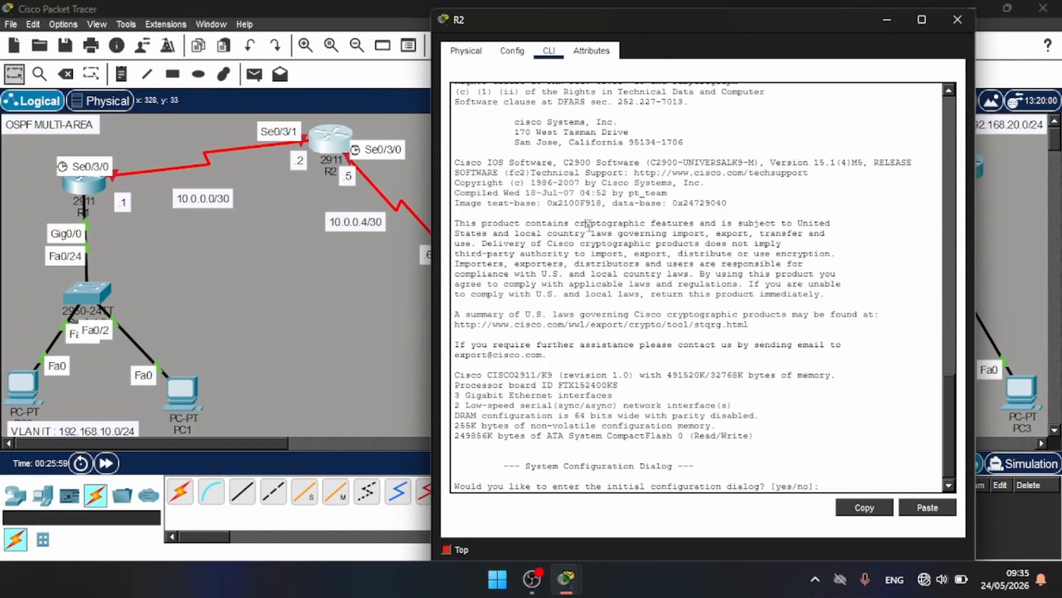
pyautogui.write('no')
pyautogui.press('Return')
pyautogui.press('Return')
pyautogui.press('Return')
pyautogui.press('Return')
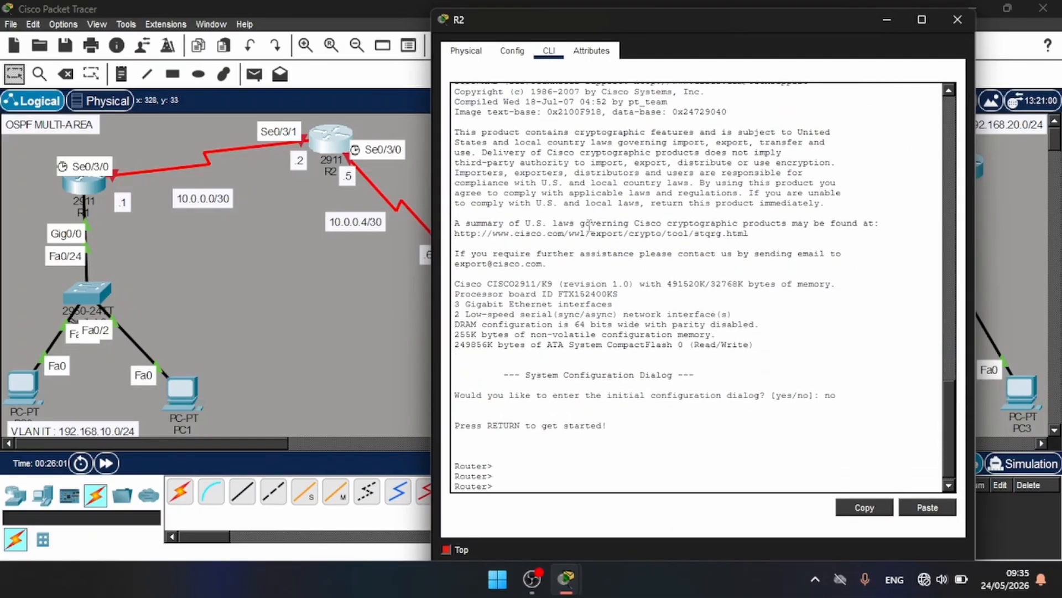
# Enter privileged and global configuration mode on the router and set its hostname to R2
pyautogui.write('en')
pyautogui.press('Return')
pyautogui.write('conf t')
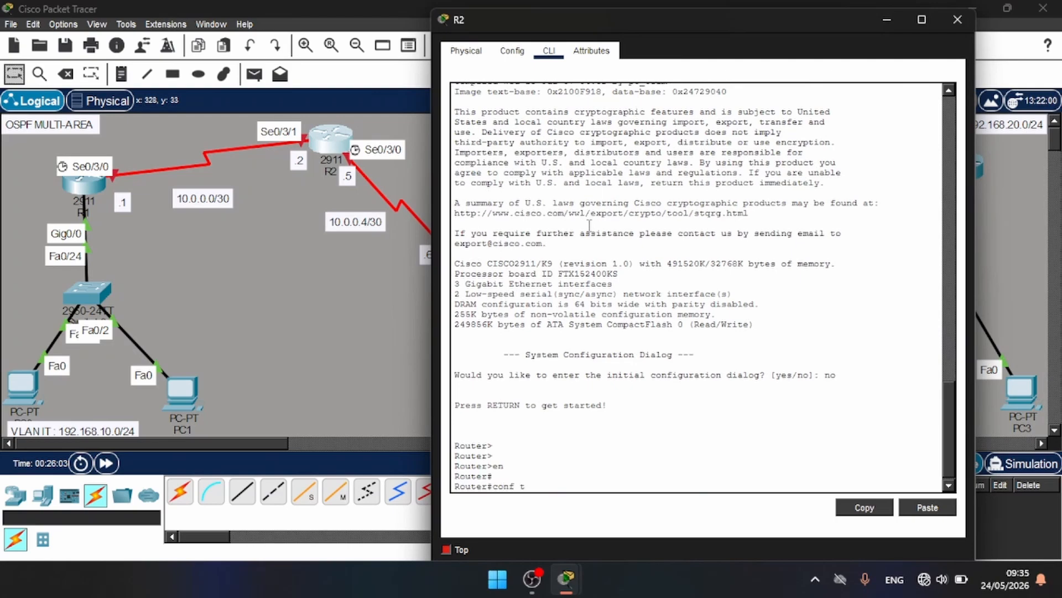
pyautogui.press('Return')
pyautogui.press('Return')
pyautogui.write('host ')
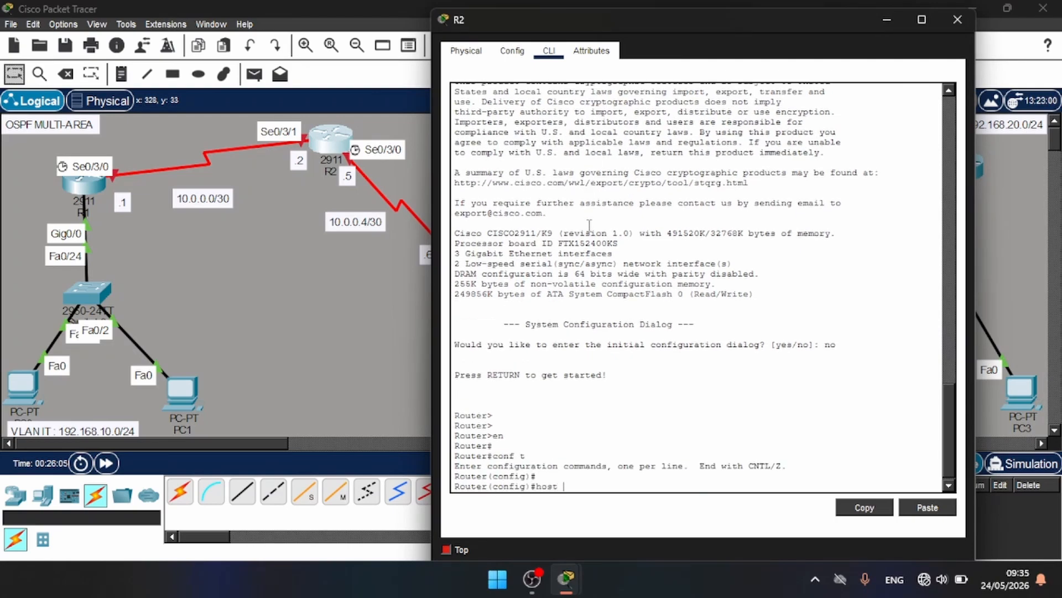
pyautogui.write('R2')
pyautogui.press('Return')
pyautogui.press('Return')
pyautogui.press('Return')
# Assign 10.0.0.2 with mask 255.255.255.252 to R2's interface s0/3/1
pyautogui.write('int')
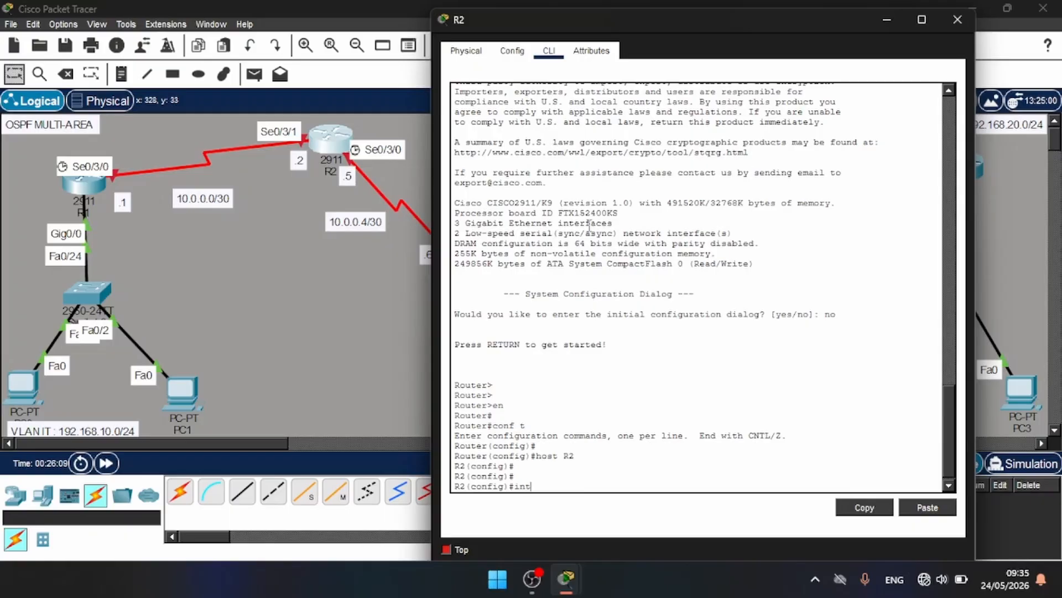
pyautogui.write(' s')
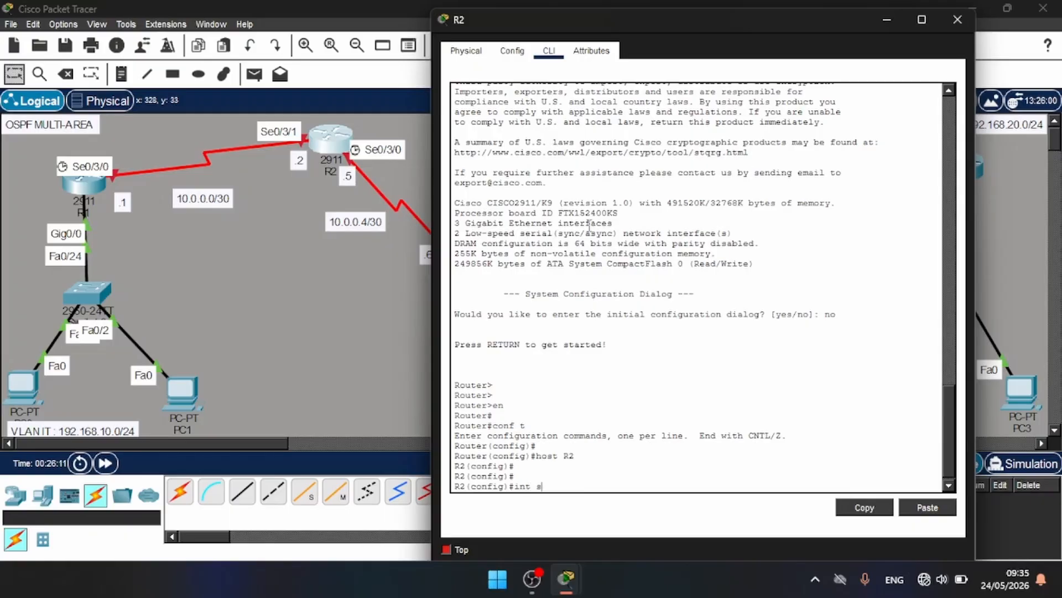
pyautogui.write('0/3/1')
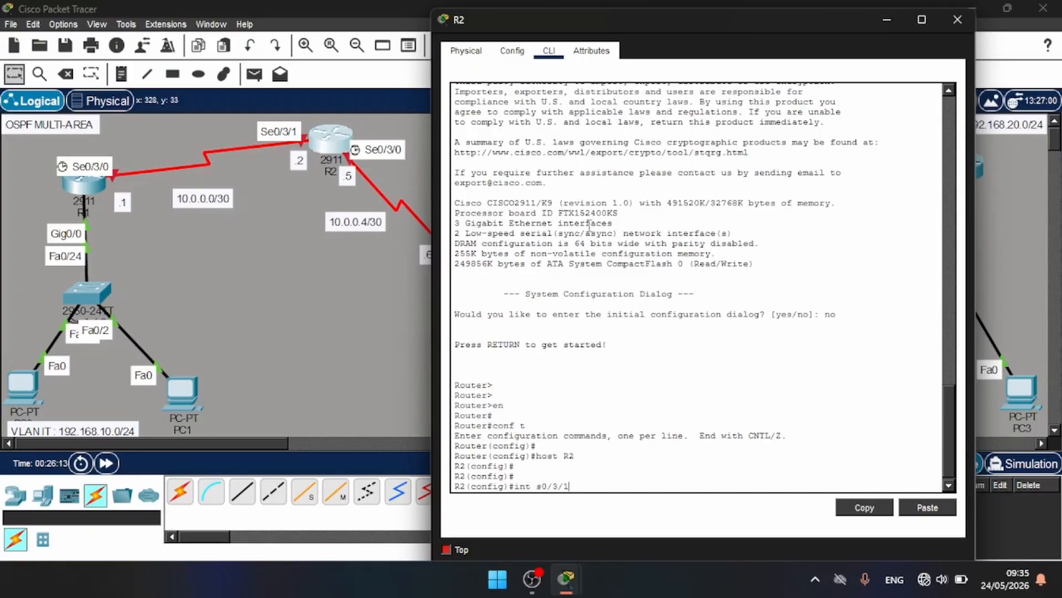
pyautogui.press('Return')
pyautogui.write('ip')
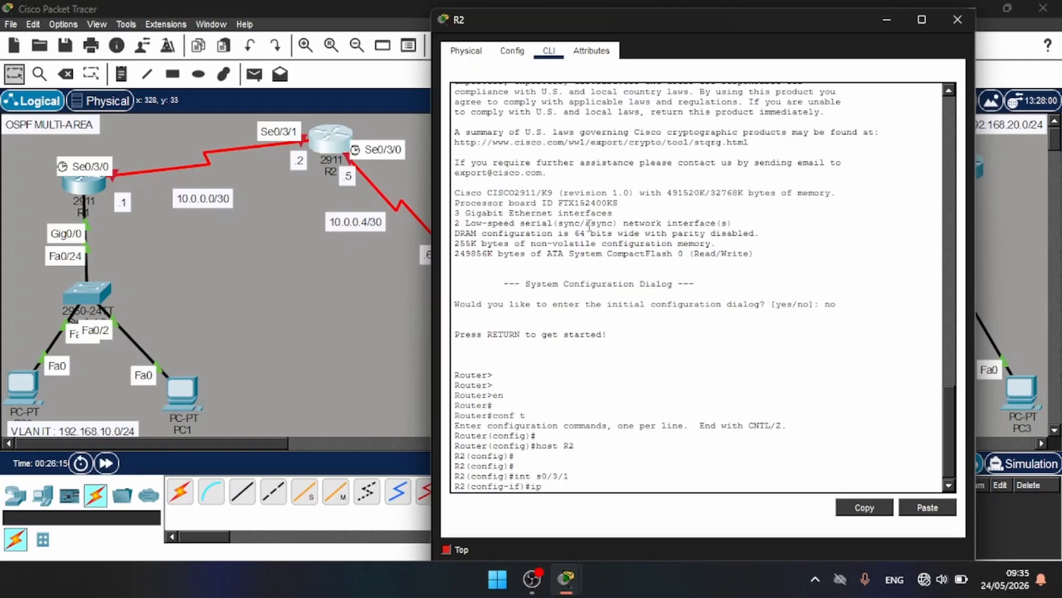
pyautogui.write(' add 10.0.0.2 255.255.255.252')
pyautogui.press('Return')
# Enable R2's interface s0/3/1 with no shut and exit to global configuration mode
pyautogui.write('no ')
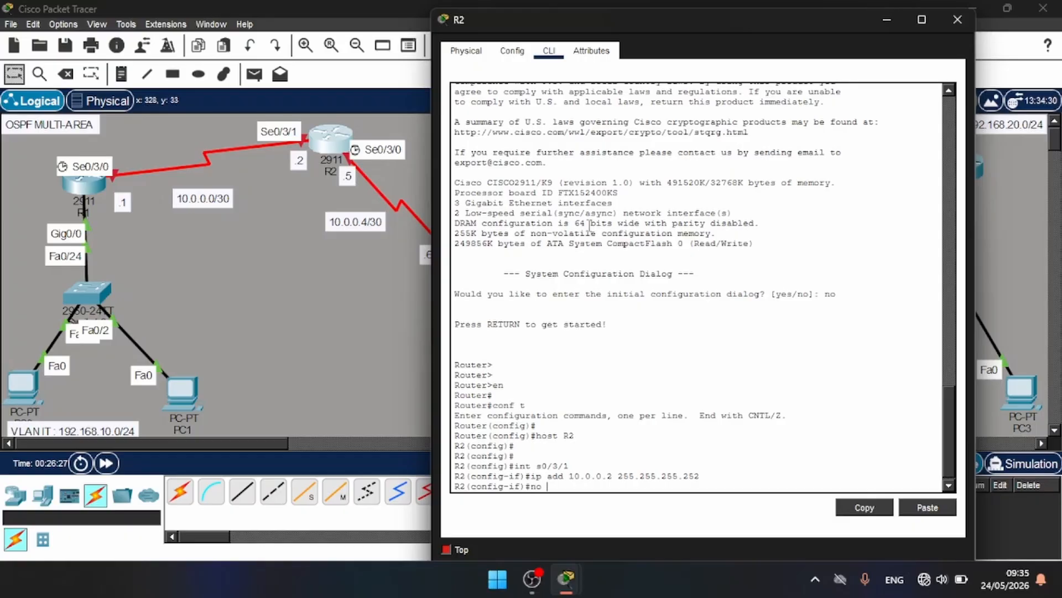
pyautogui.write('shut')
pyautogui.press('Return')
pyautogui.press('Return')
pyautogui.press('Return')
pyautogui.press('Return')
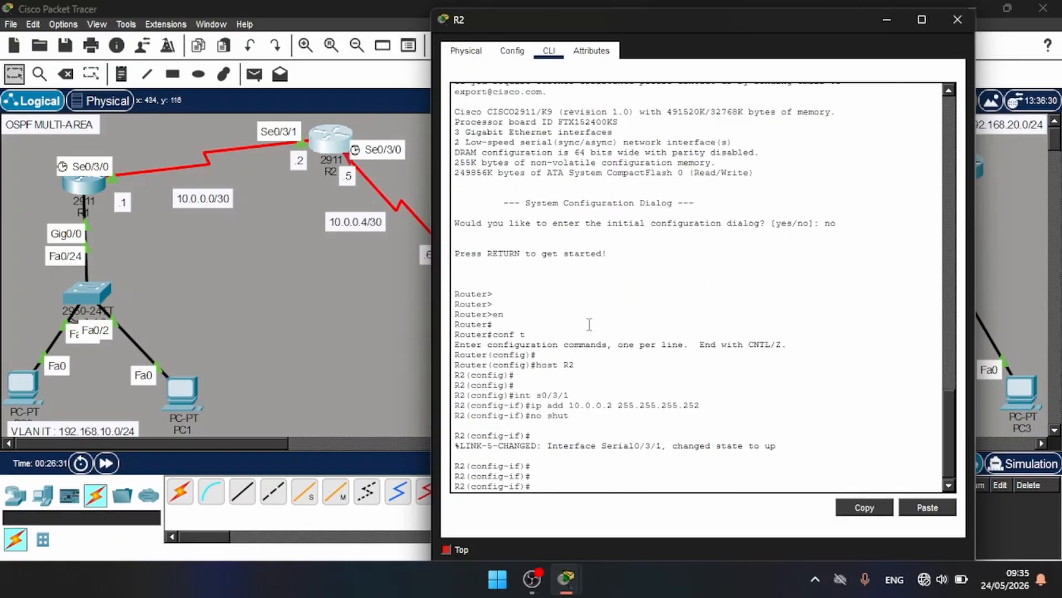
pyautogui.write('ex')
pyautogui.press('Return')
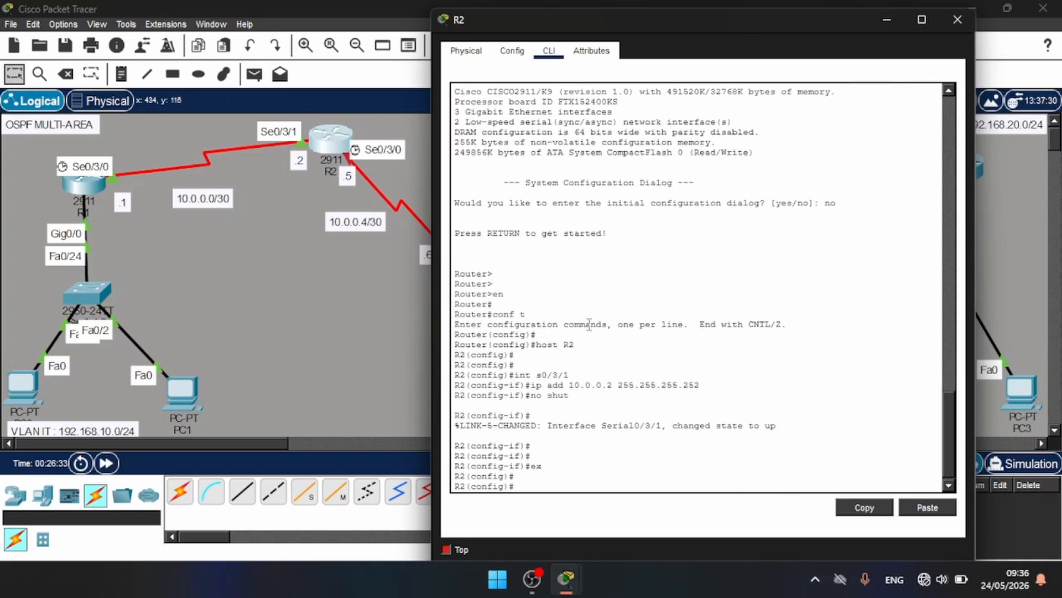
# Assign 10.0.0.5 with mask 255.255.255.252 to R2's interface s0/3/0
pyautogui.write('int s0')
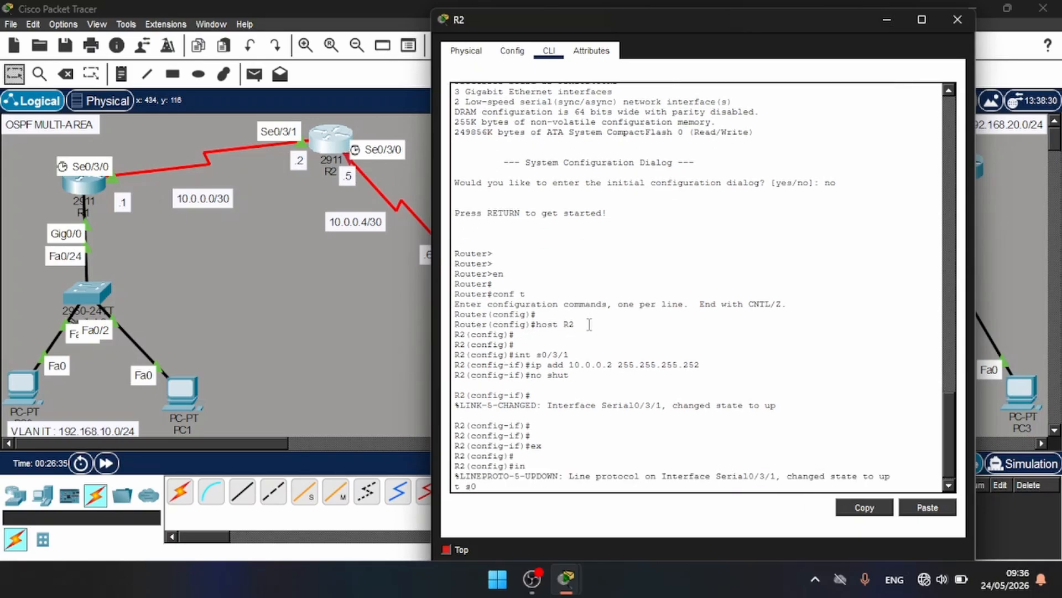
pyautogui.write('/3/0')
pyautogui.press('Return')
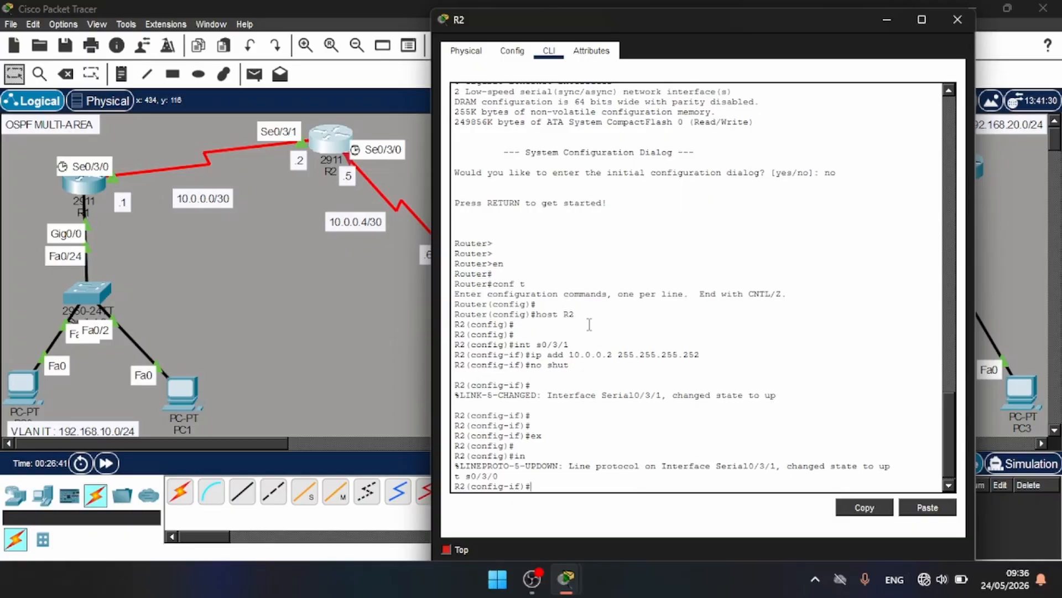
pyautogui.write('ip add')
pyautogui.press('Up')
pyautogui.press('Up')
pyautogui.press('Up')
pyautogui.press('Down')
pyautogui.press('Down')
pyautogui.press('Return')
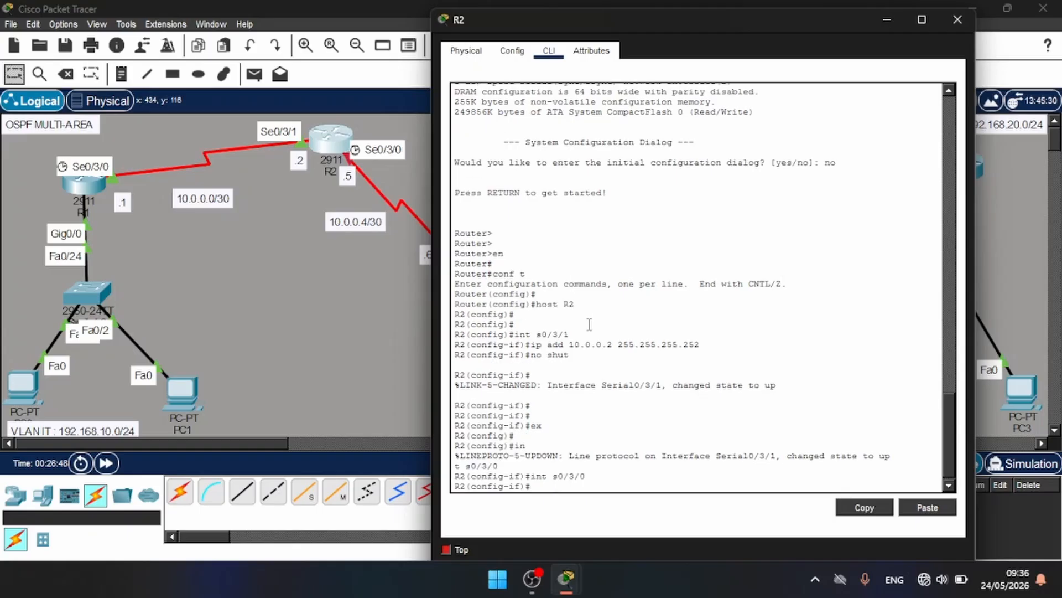
pyautogui.write('ip add 10.0.0.5 255.255.255.')
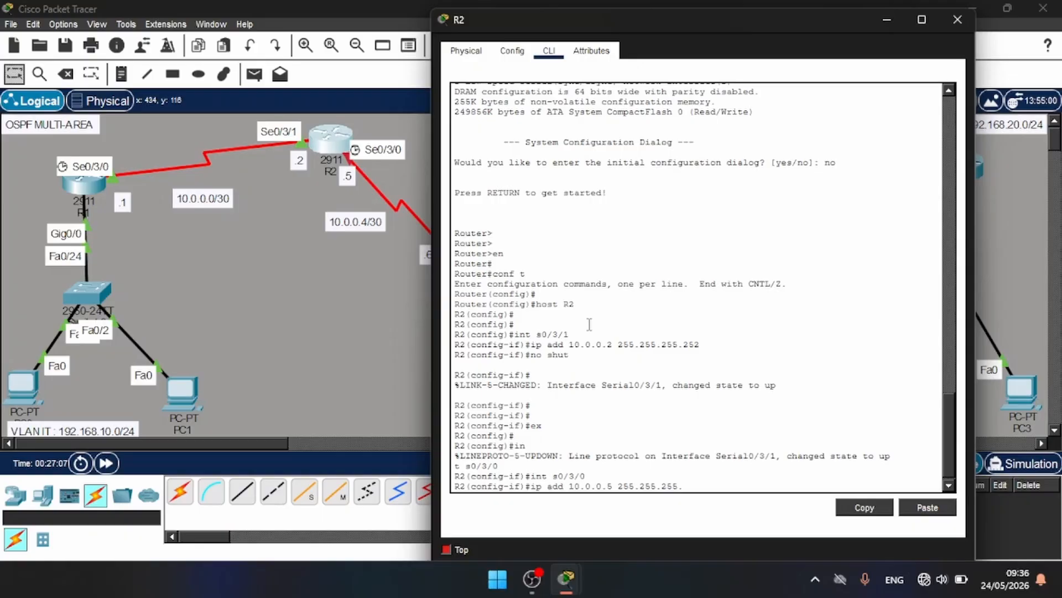
pyautogui.write('252')
pyautogui.press('Return')
# Enable R2's interface s0/3/0 with no shut
pyautogui.write('no sh')
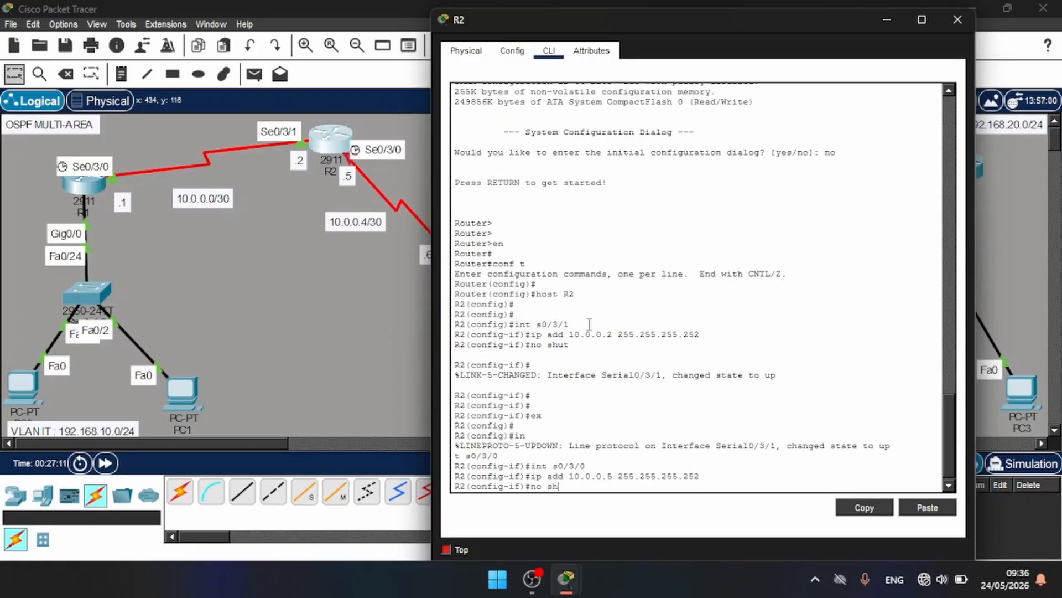
pyautogui.write('ut')
pyautogui.press('Return')
pyautogui.press('Return')
pyautogui.press('Return')
pyautogui.press('Return')
pyautogui.press('Return')
# End R2's configuration mode, save its configuration with wr and close the router's window
pyautogui.write('e')
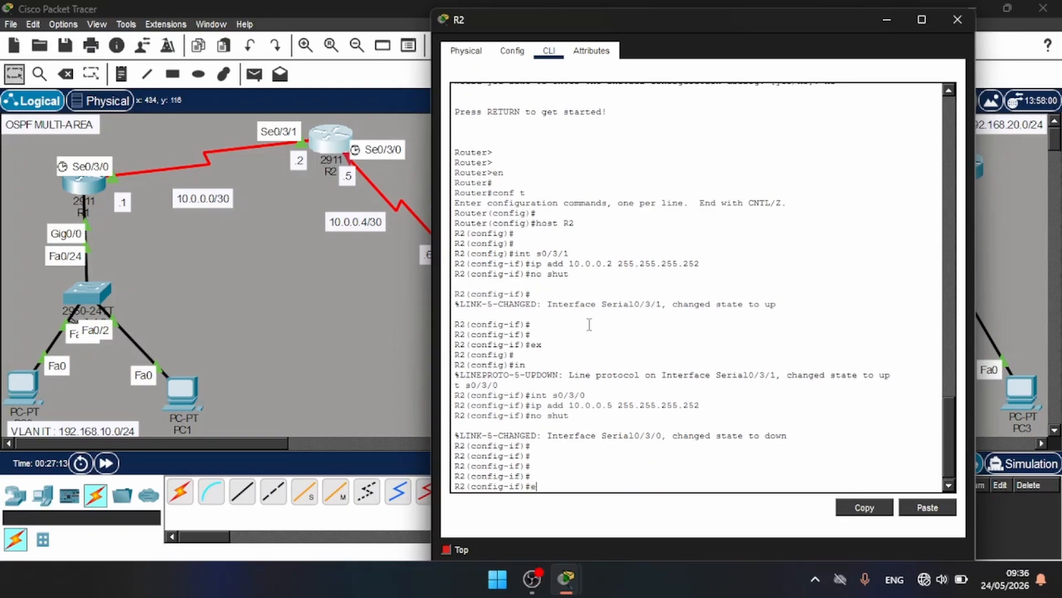
pyautogui.write('nd')
pyautogui.press('Return')
pyautogui.write('wr')
pyautogui.press('Return')
pyautogui.press('Return')
pyautogui.press('Return')
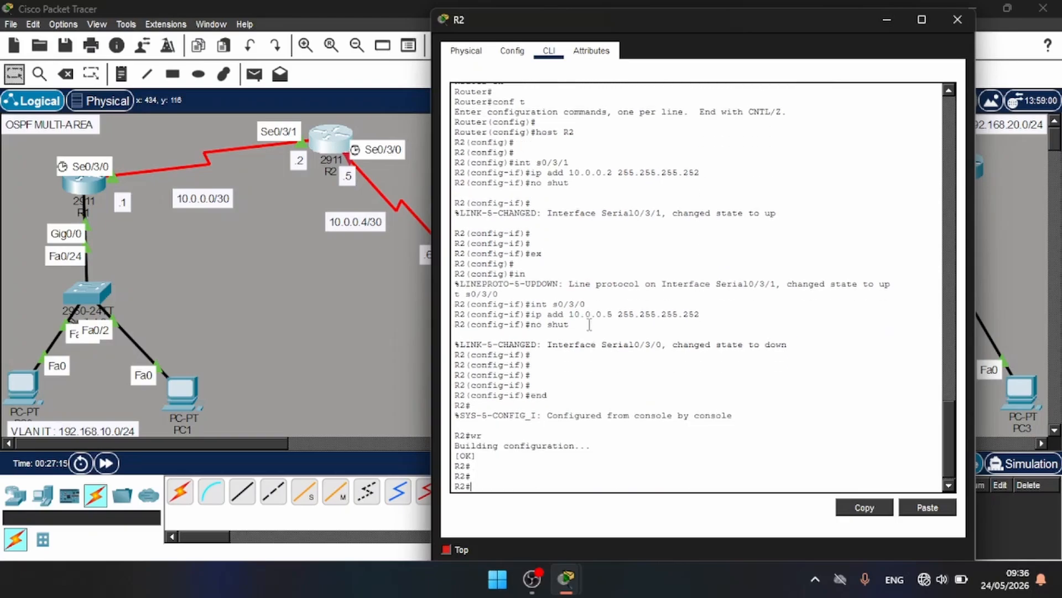
pyautogui.click(957, 20)
# Open R3's command line, decline the initial configuration dialog and move the window aside to uncover the topology
pyautogui.click(469, 281)
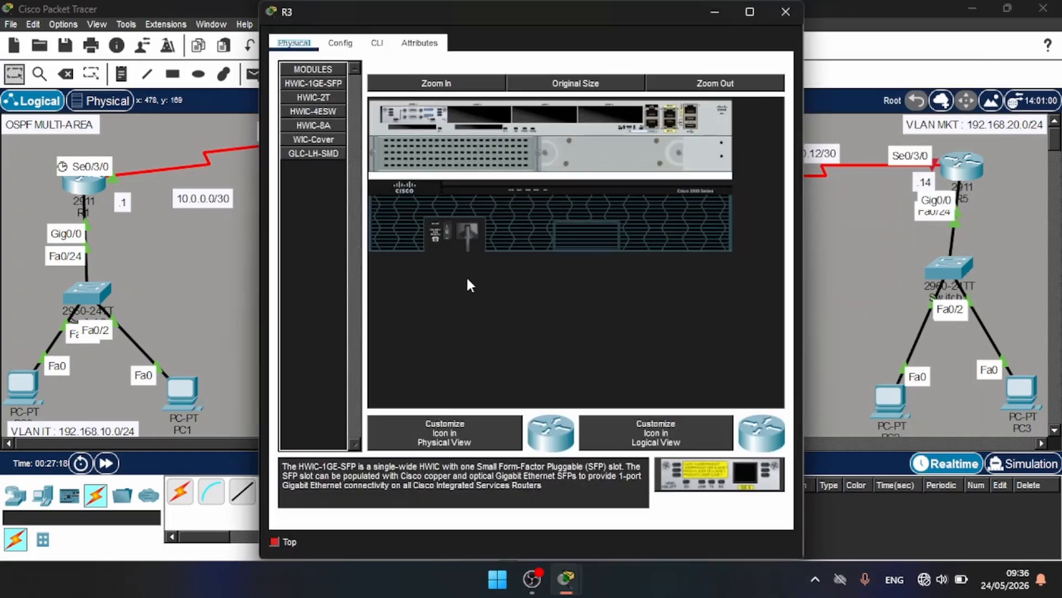
pyautogui.click(378, 44)
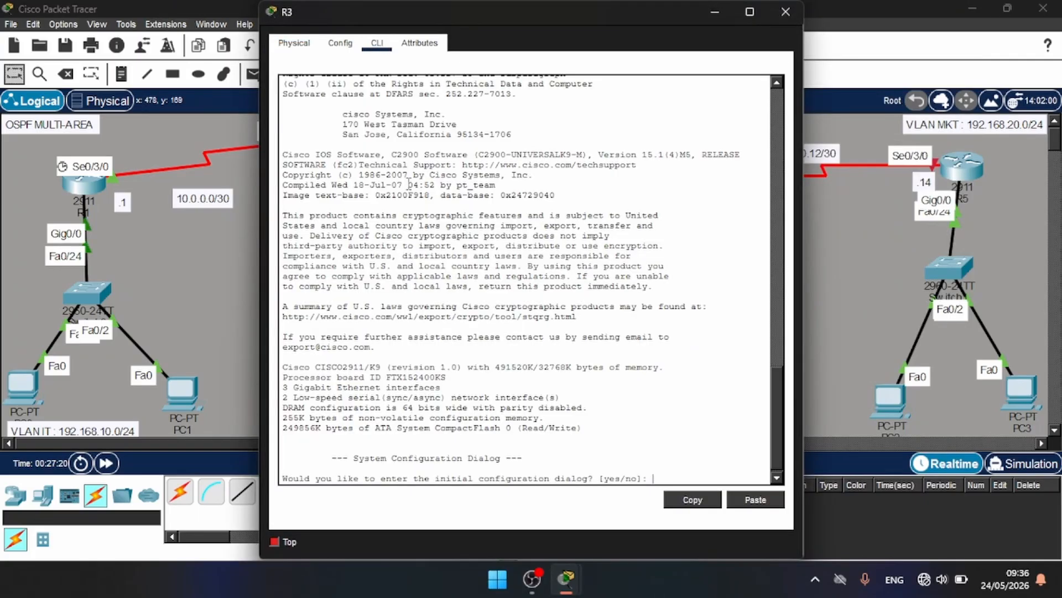
pyautogui.press('Return')
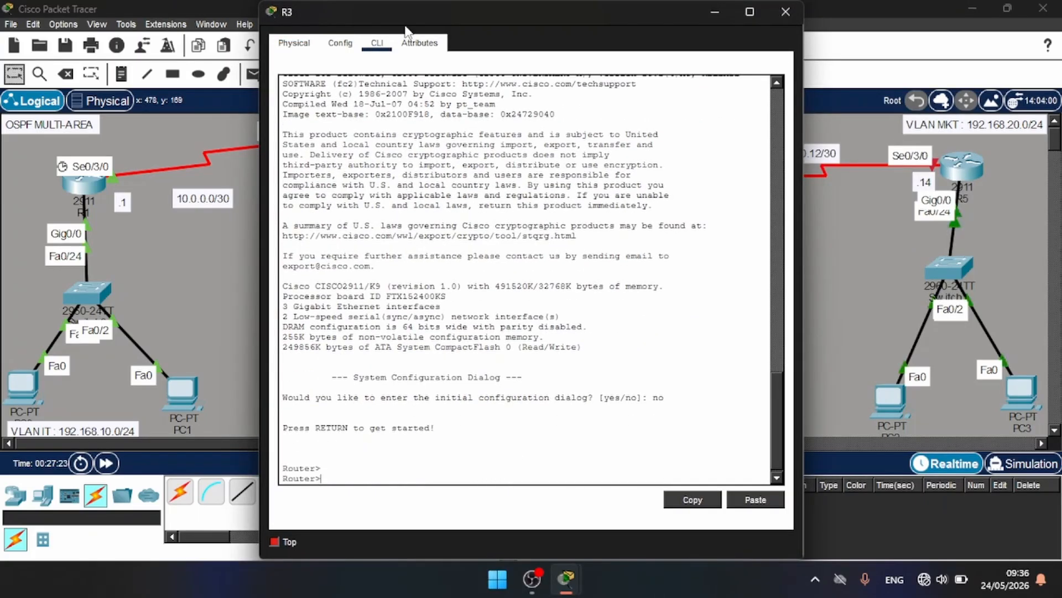
pyautogui.moveTo(405, 23); pyautogui.dragTo(685, 33)
# Enter R3's global configuration mode with en and conf t, and set the hostname to R3
pyautogui.write('en')
pyautogui.press('Return')
pyautogui.write('conf t')
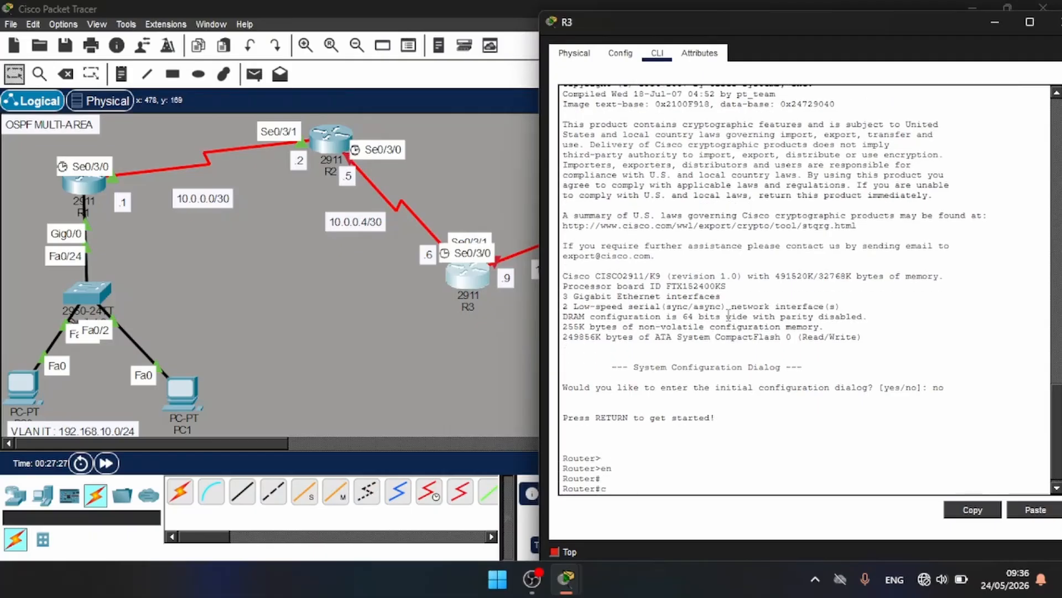
pyautogui.press('Return')
pyautogui.press('Return')
pyautogui.write('host ')
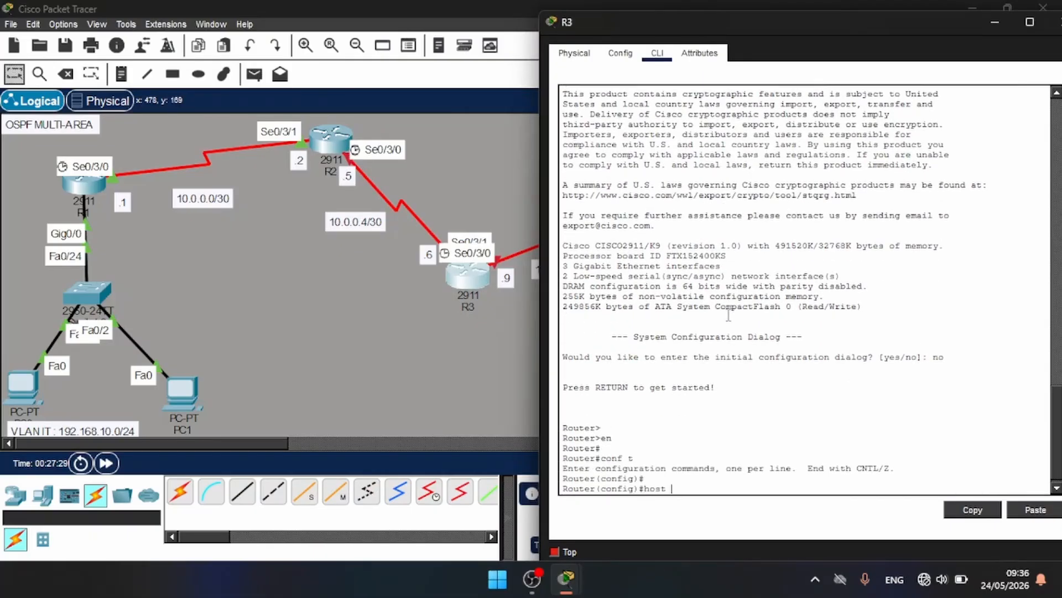
pyautogui.write('R3')
pyautogui.press('Return')
pyautogui.press('Return')
pyautogui.press('Return')
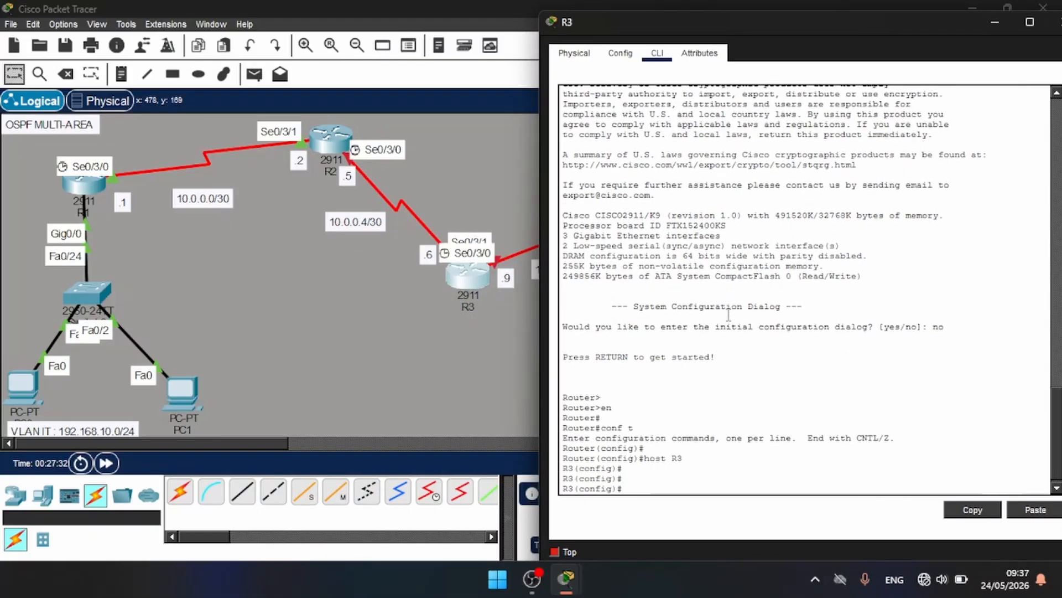
# Assign 10.0.0.6 with mask 255.255.255.252 to R3's interface s0/3/1
pyautogui.write('int s')
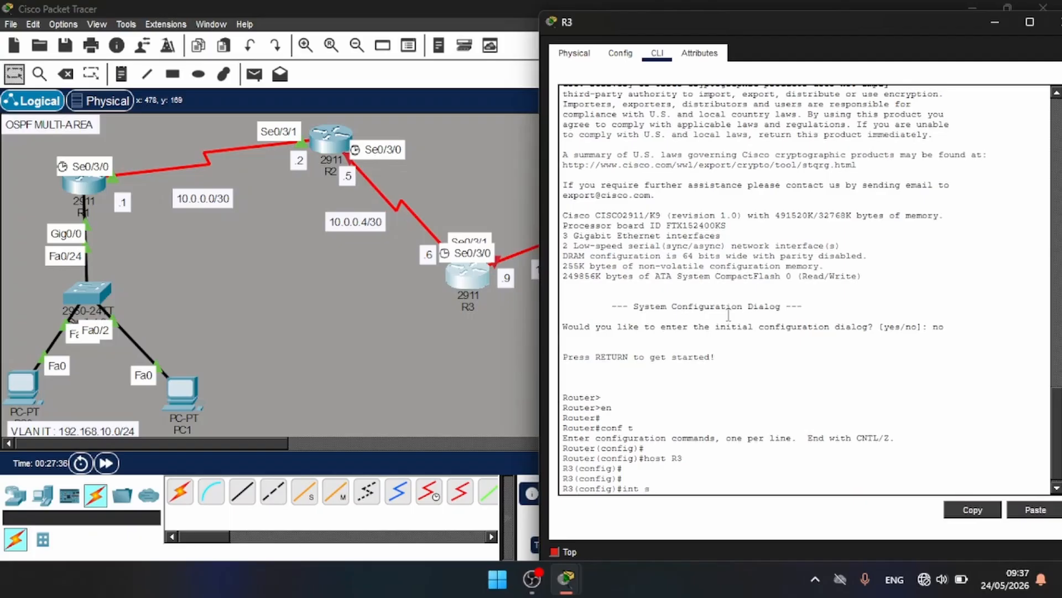
pyautogui.write('0/3/')
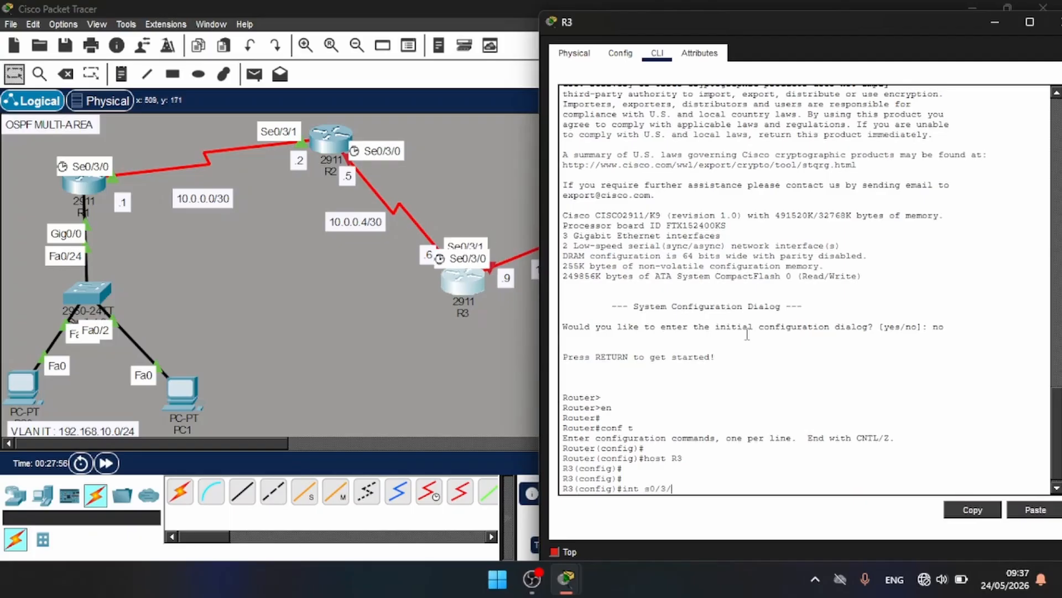
pyautogui.write('1')
pyautogui.press('Return')
pyautogui.write('ip add')
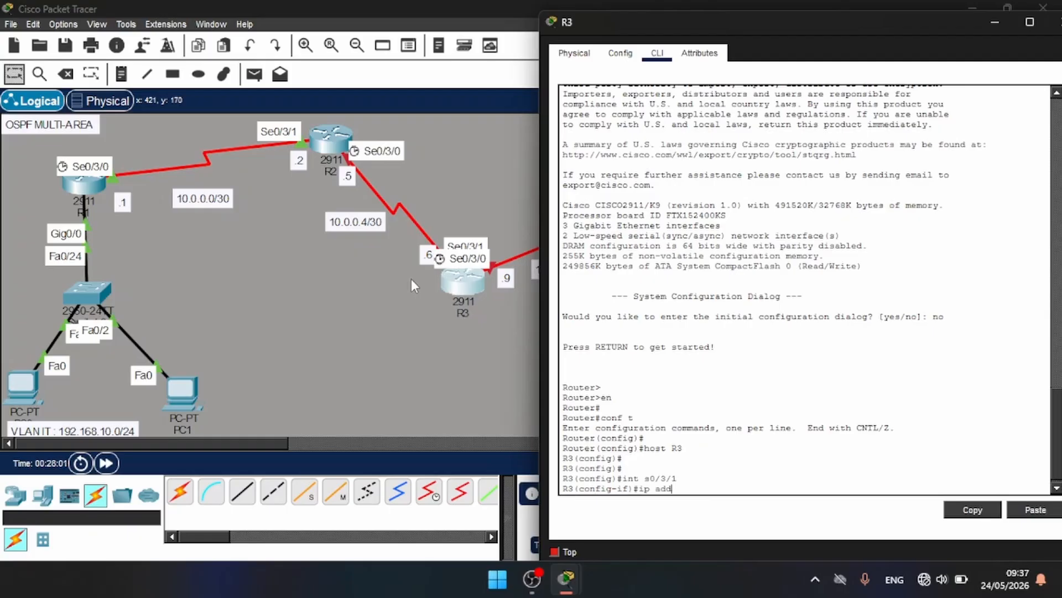
pyautogui.write(' 10.0.0.6 255.255.255.252')
pyautogui.press('Return')
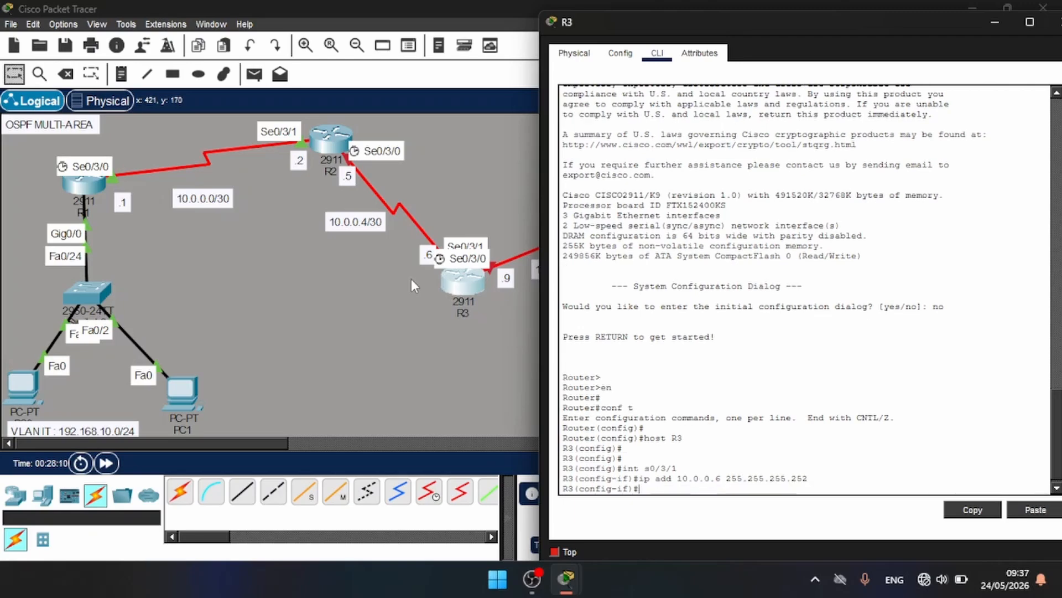
# Enable R3's interface s0/3/1 with no shut and exit to global configuration mode
pyautogui.write('no shut')
pyautogui.press('Return')
pyautogui.press('Return')
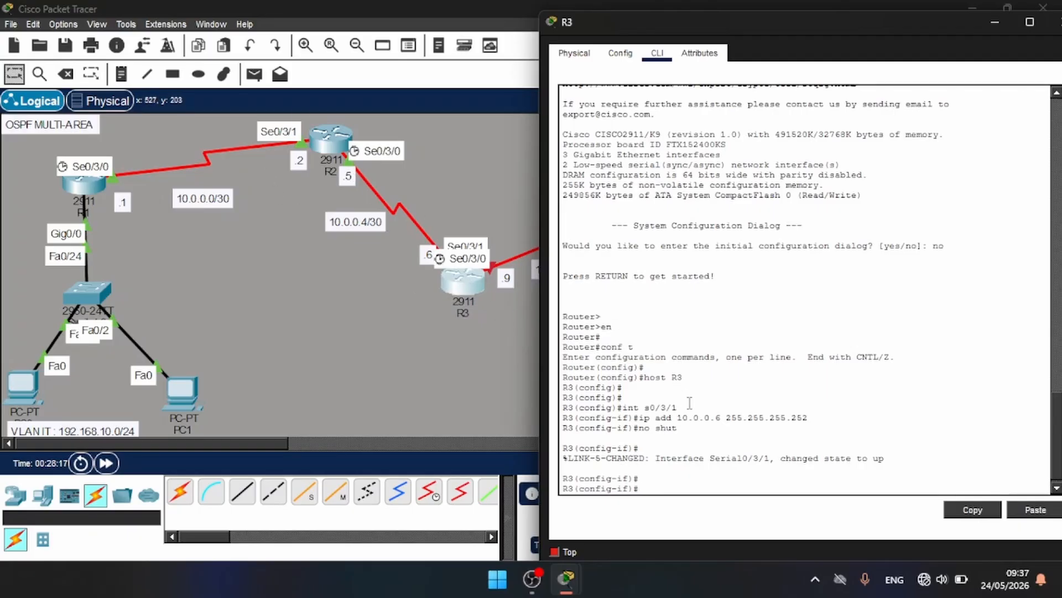
pyautogui.write('ex')
pyautogui.press('Return')
pyautogui.press('Return')
pyautogui.press('Return')
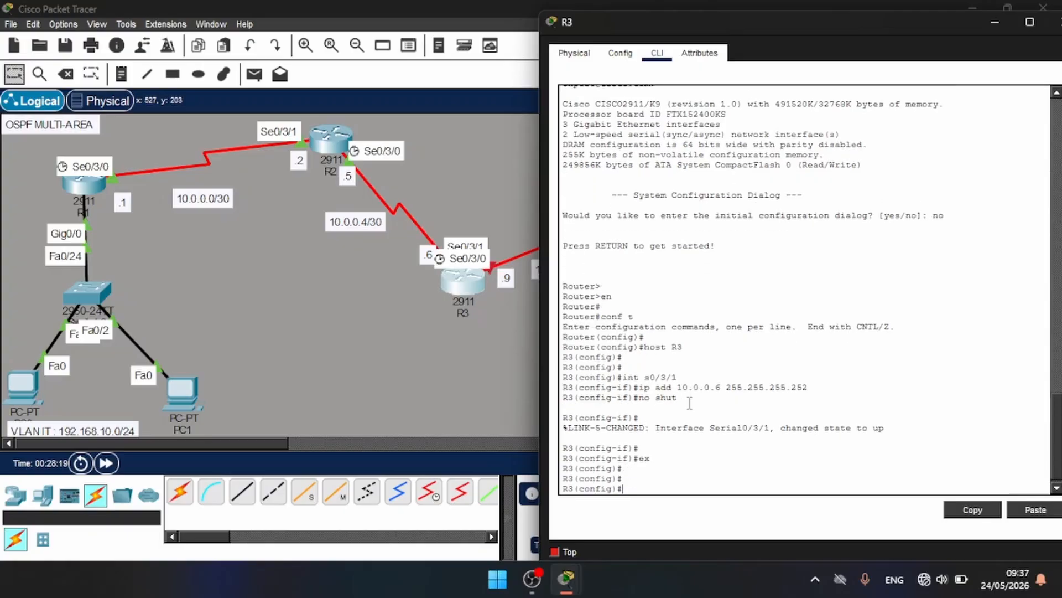
# Assign 10.0.0.9 with mask 255.255.255.252 to R3's interface s0/3/0
pyautogui.write('int s0/')
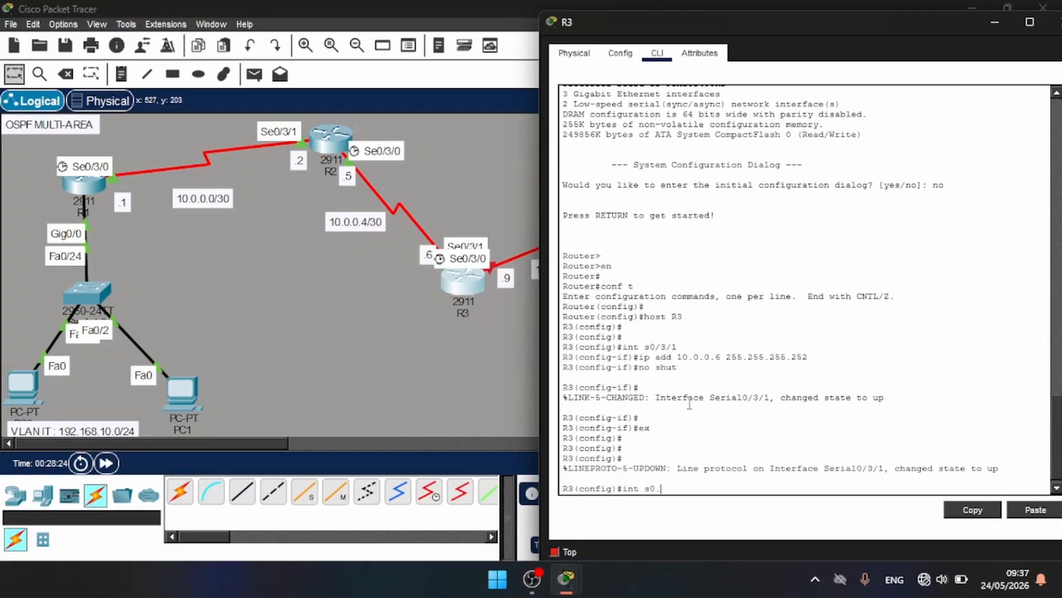
pyautogui.write('3/0')
pyautogui.press('Return')
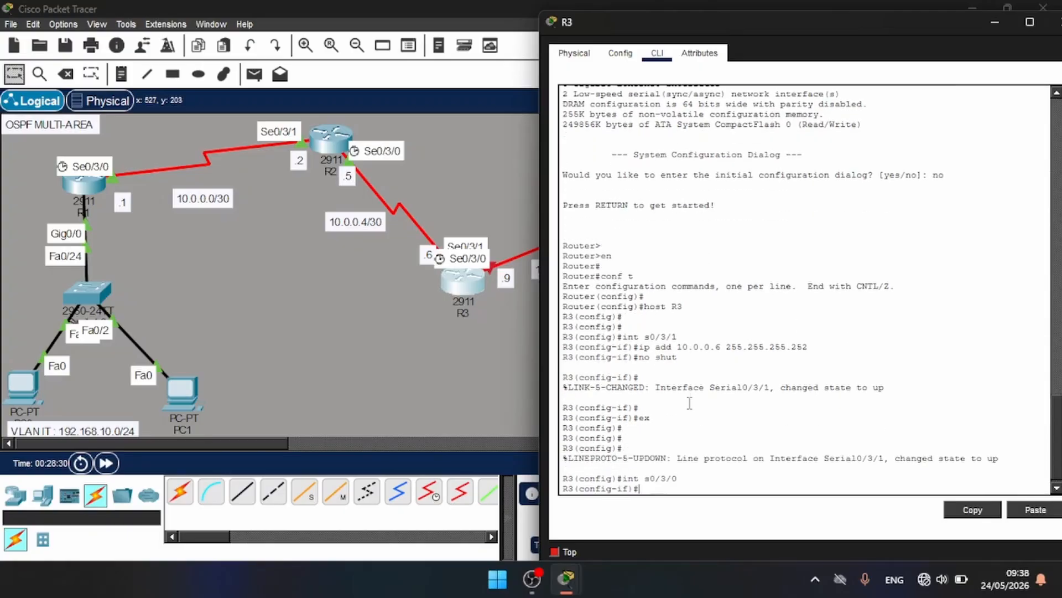
pyautogui.write('ip add 10.0.0.9 255.255.255.252')
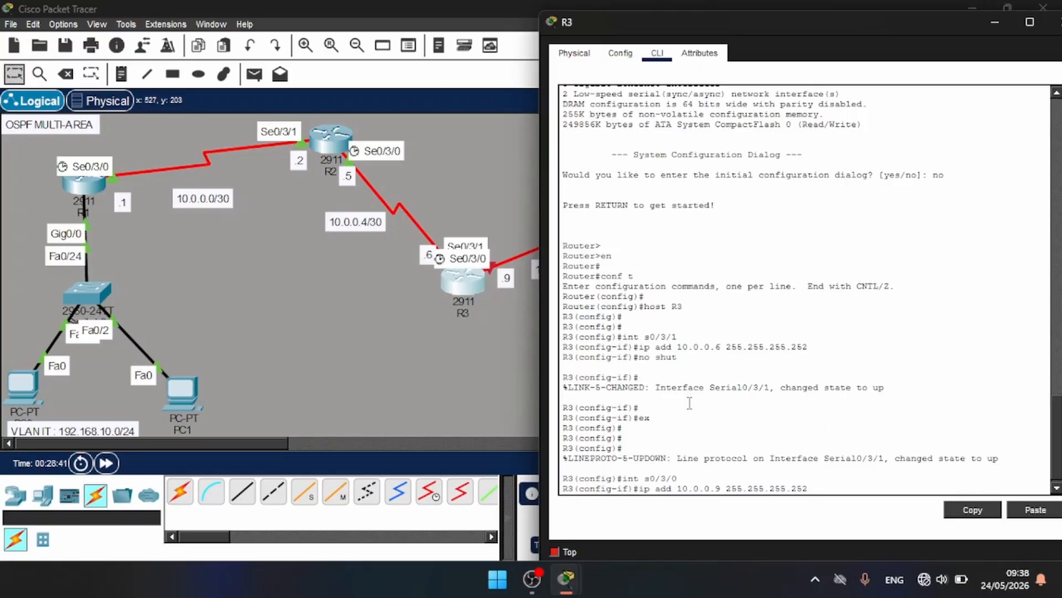
pyautogui.press('Return')
# Enable R3's interface s0/3/0 with no shut
pyautogui.write('no shut')
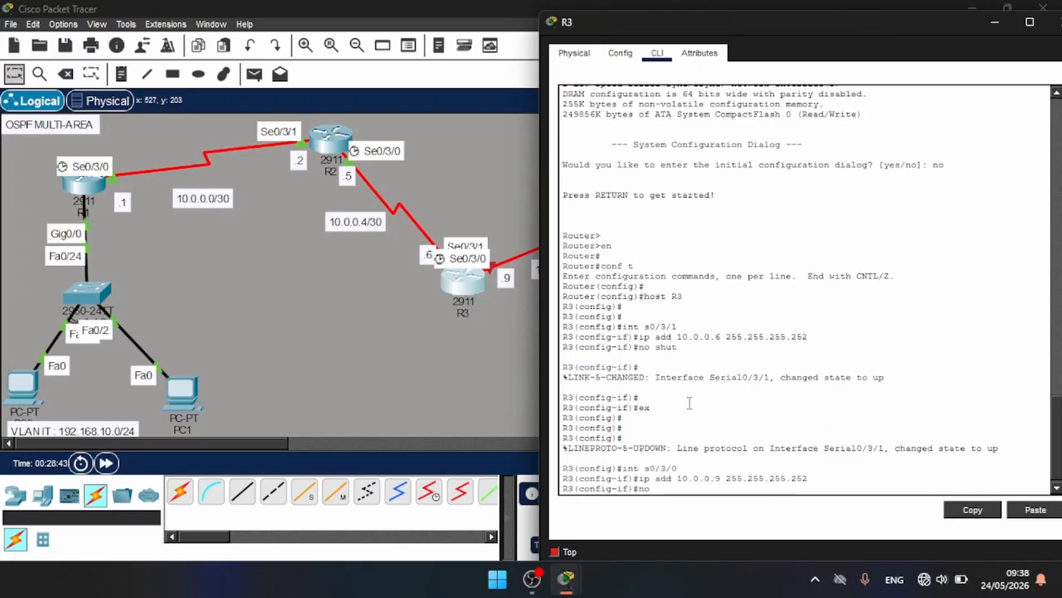
pyautogui.press('Return')
pyautogui.press('Return')
pyautogui.press('Return')
pyautogui.press('Return')
# End R3's configuration mode, save its configuration with wr and close the router's window
pyautogui.write('e')
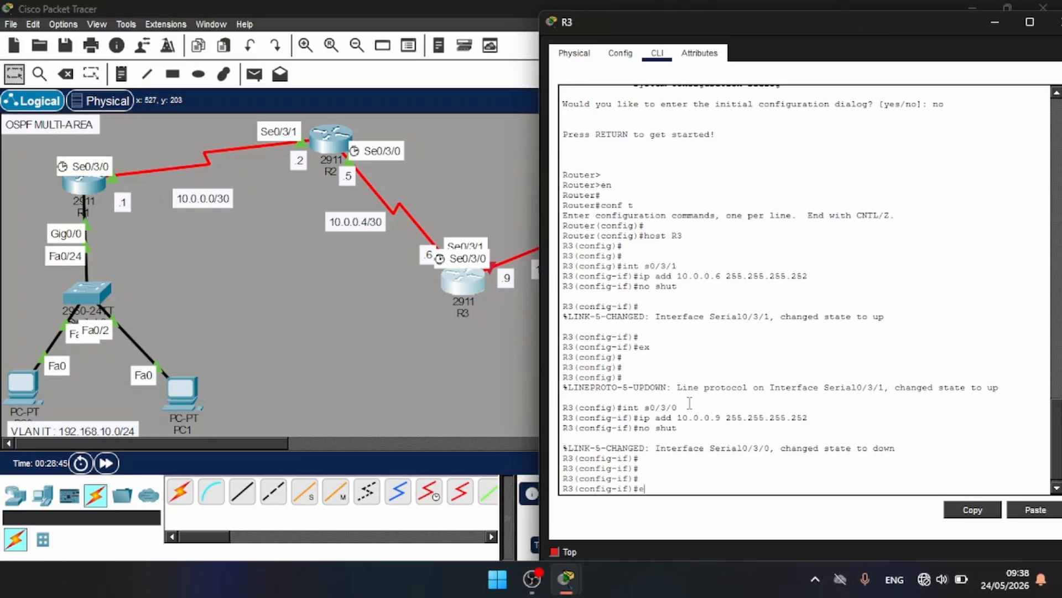
pyautogui.write('nd')
pyautogui.press('Return')
pyautogui.write('wr')
pyautogui.press('Return')
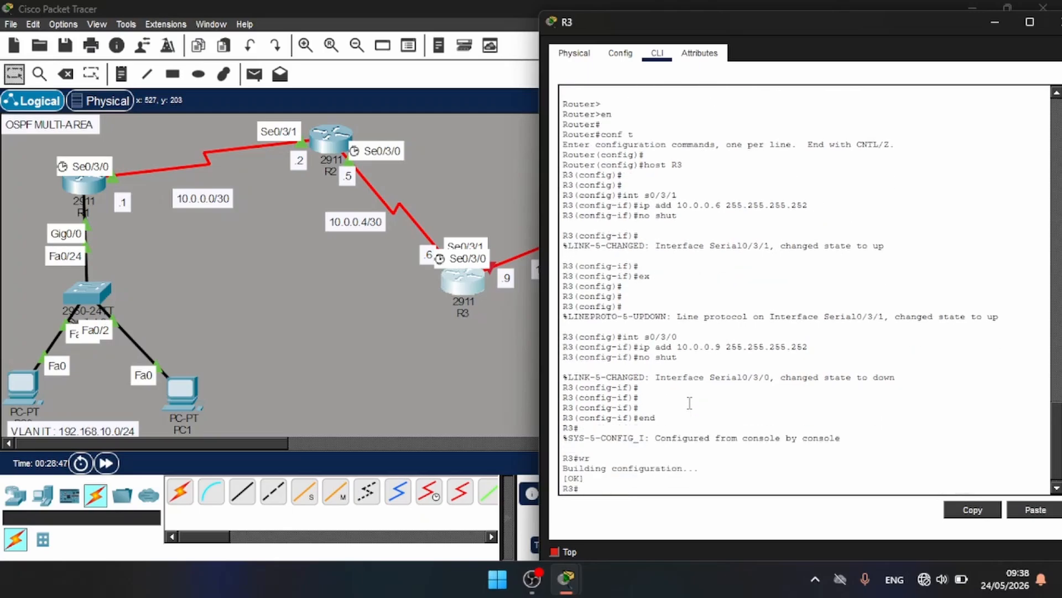
pyautogui.press('Return')
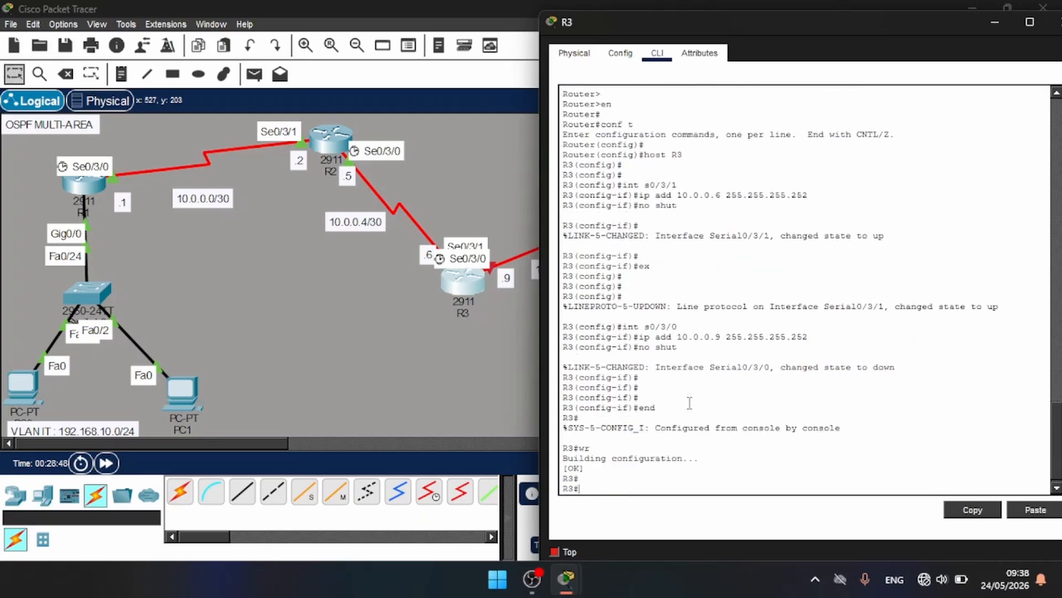
pyautogui.moveTo(954, 28); pyautogui.dragTo(843, 29)
pyautogui.click(959, 32)
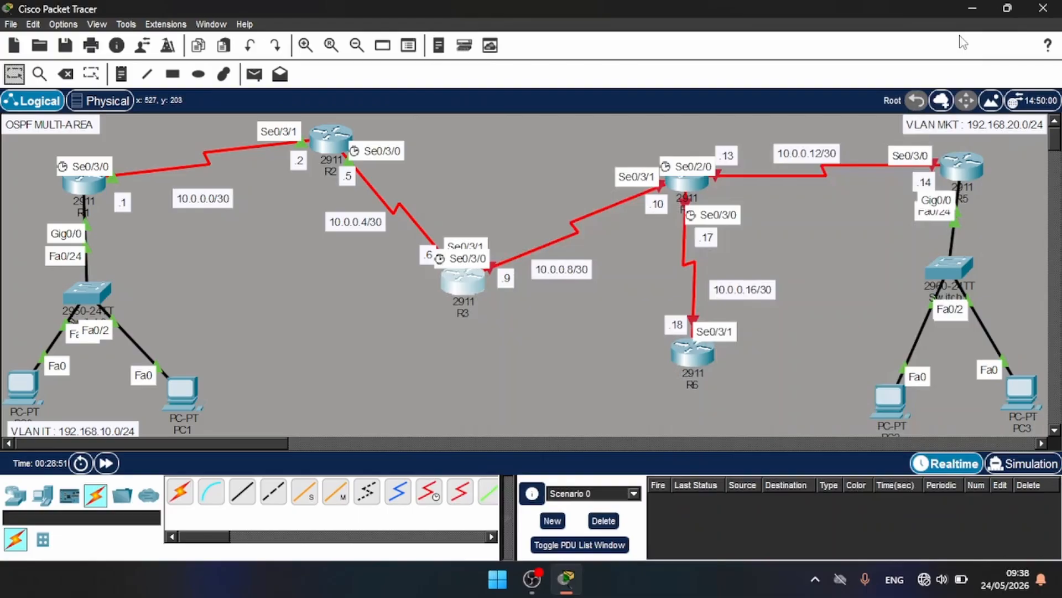
# Open R4's command line beside the router's links in the topology and answer no to the initial configuration dialog
pyautogui.click(697, 178)
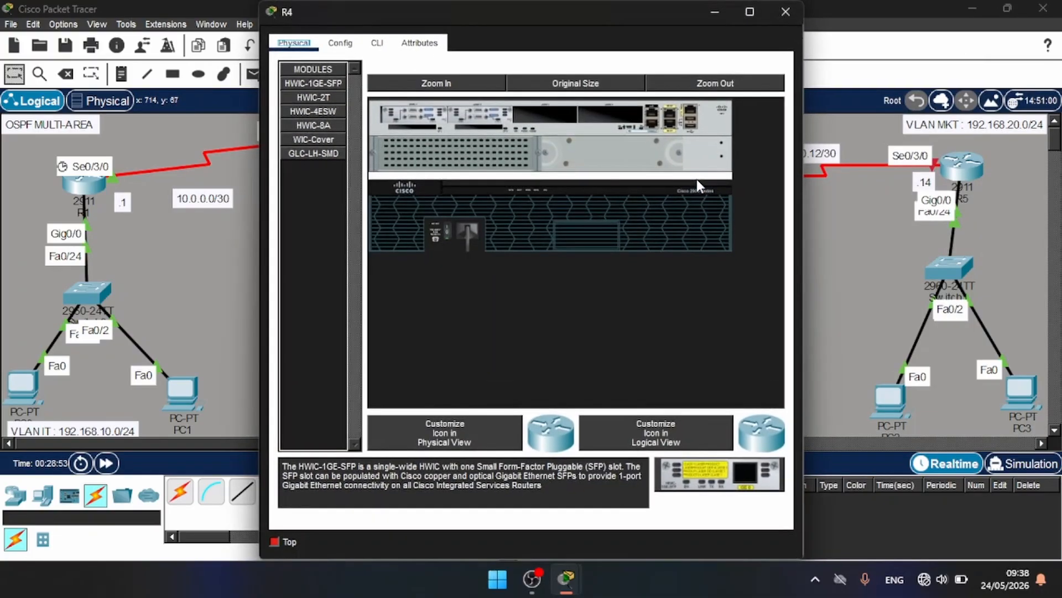
pyautogui.moveTo(559, 11); pyautogui.dragTo(318, 22)
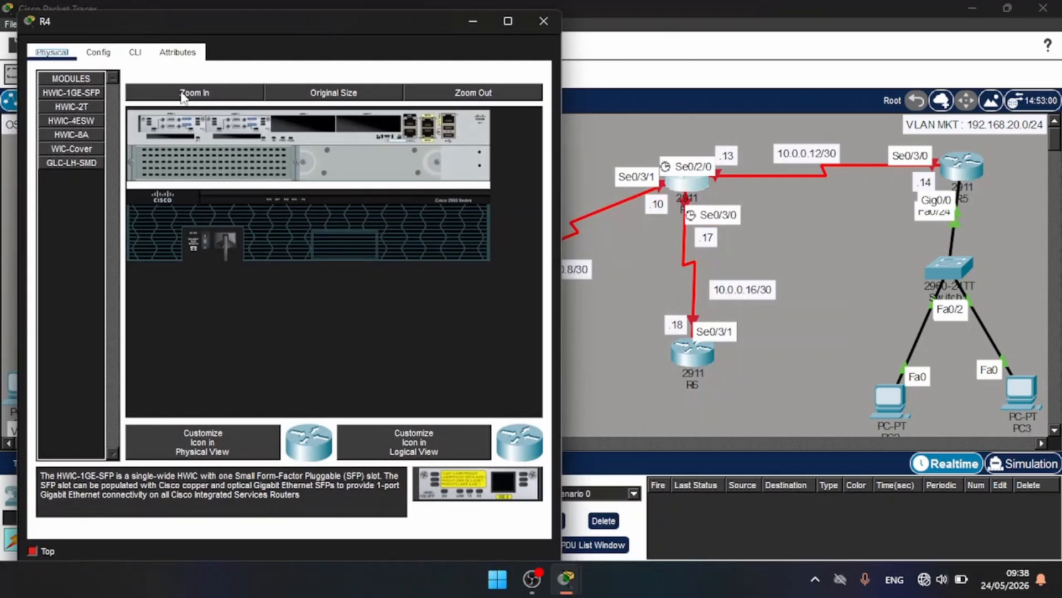
pyautogui.click(135, 54)
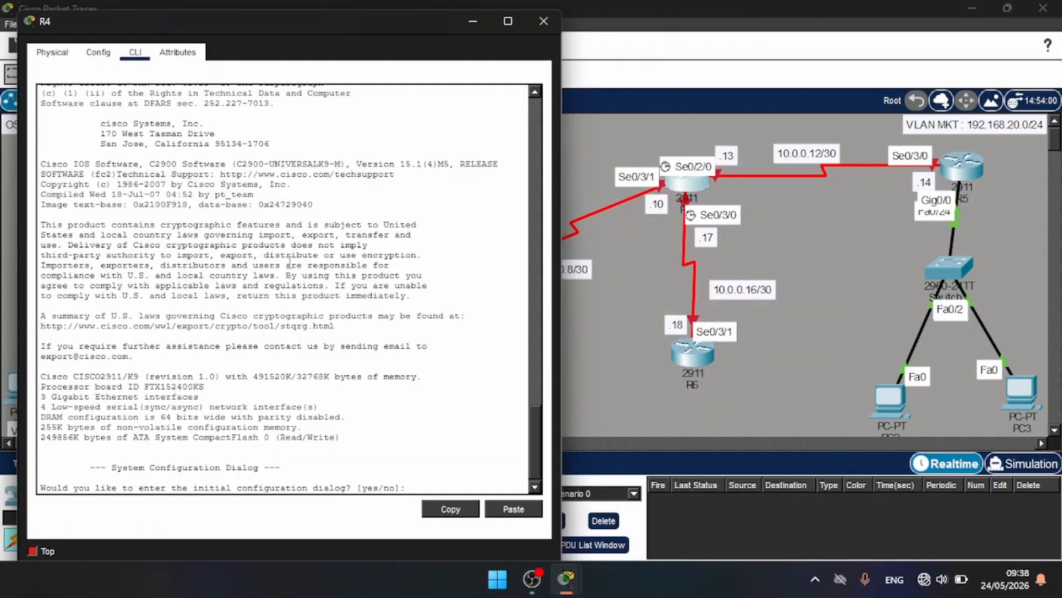
pyautogui.write('no')
pyautogui.press('Return')
pyautogui.press('Return')
pyautogui.press('Return')
pyautogui.press('Return')
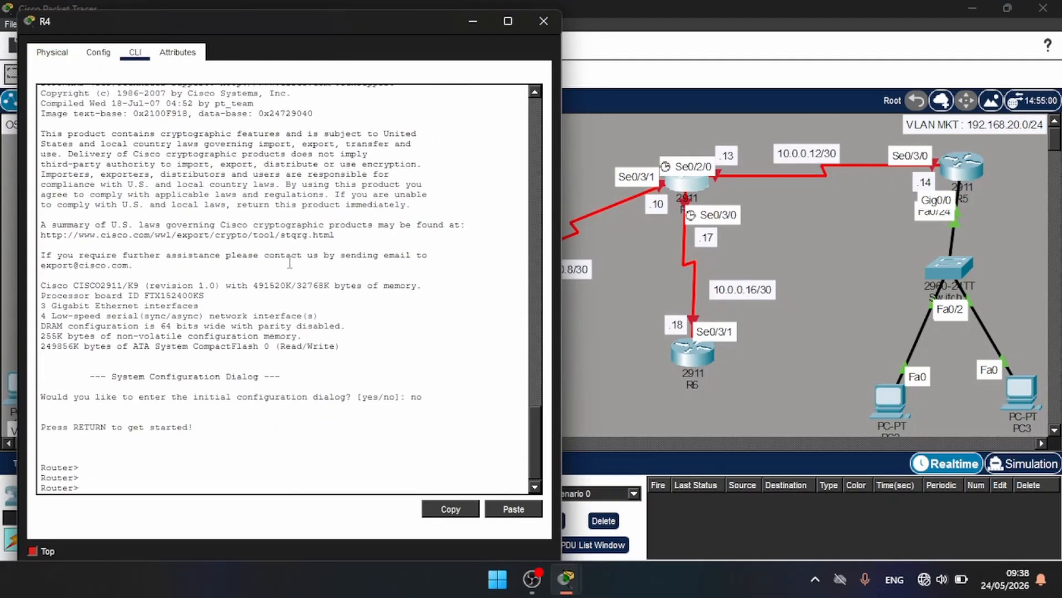
# Enter R4's privileged mode with en and its global configuration mode with conf t
pyautogui.write('int')
pyautogui.press('BackSpace')
pyautogui.press('BackSpace')
pyautogui.press('BackSpace')
pyautogui.write('eb')
pyautogui.press('Return')
pyautogui.write('conf t')
pyautogui.press('Return')
pyautogui.press('Return')
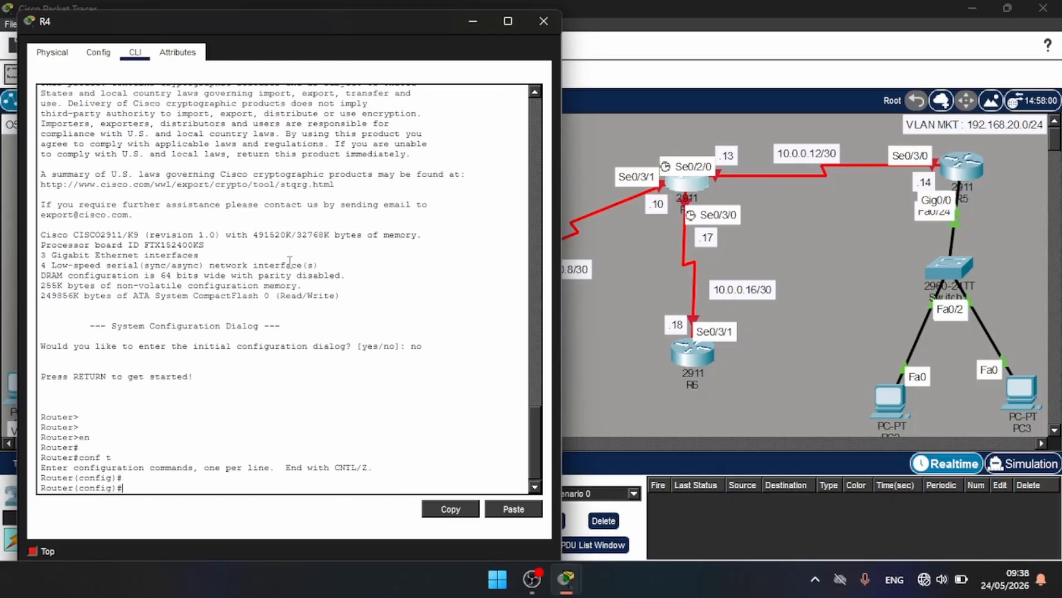
# Set the router's hostname to R4
pyautogui.write('host R4')
pyautogui.press('Return')
pyautogui.press('Return')
pyautogui.press('Return')
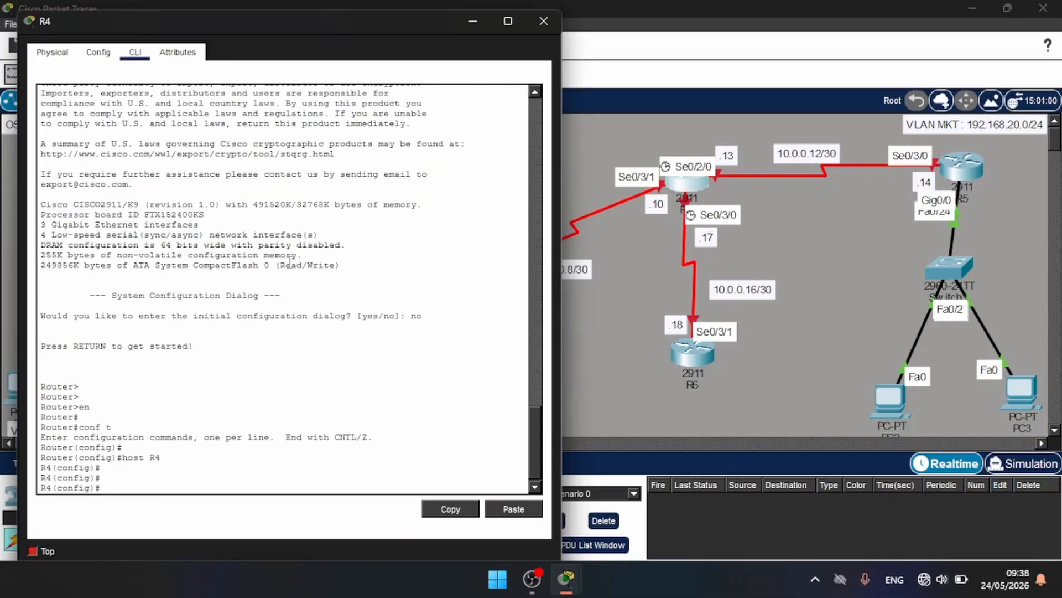
# Assign 10.0.0.10 with mask 255.255.255.252 to R4's interface s0/3/1
pyautogui.write('int s0/3/1')
pyautogui.press('Return')
pyautogui.write('ip ')
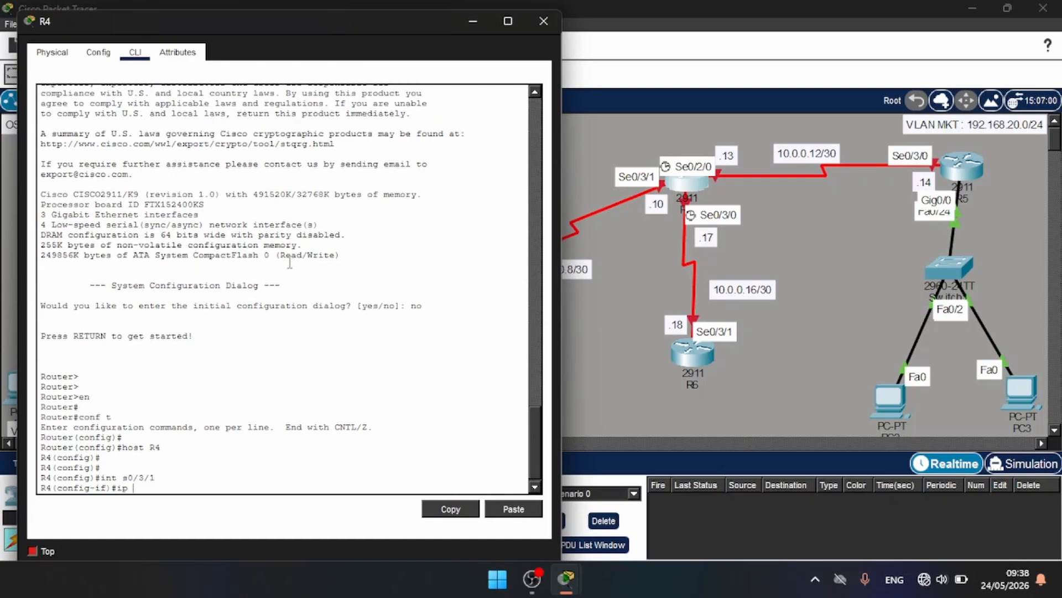
pyautogui.write('add 10.0.0.10 255.255.255.2')
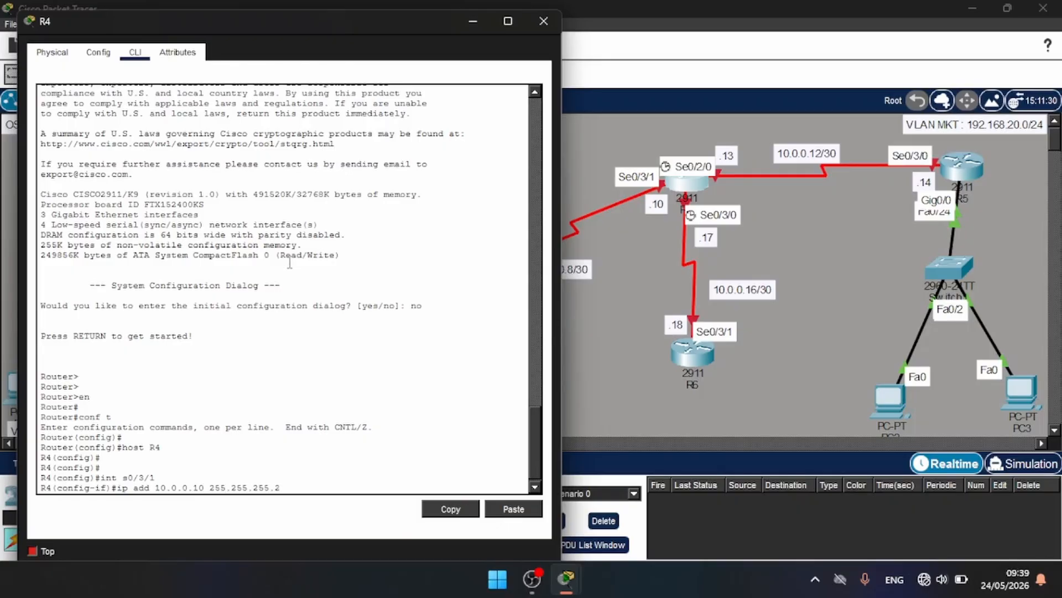
pyautogui.write('52')
# Enable R4's interface s0/3/1 with no shut and exit to global configuration mode
pyautogui.write('no shut')
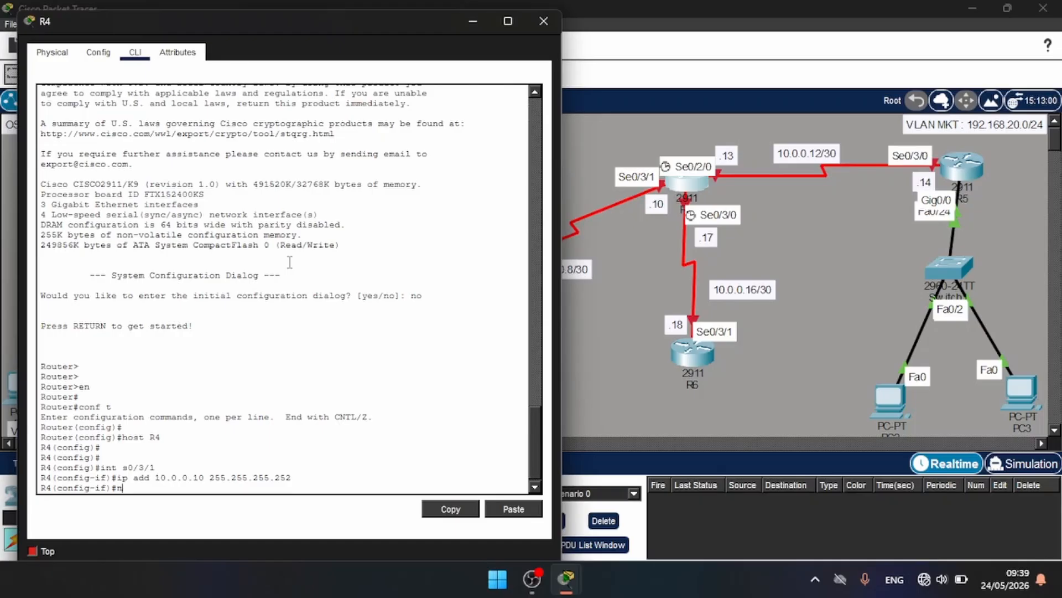
pyautogui.press('Return')
pyautogui.press('Return')
pyautogui.press('Return')
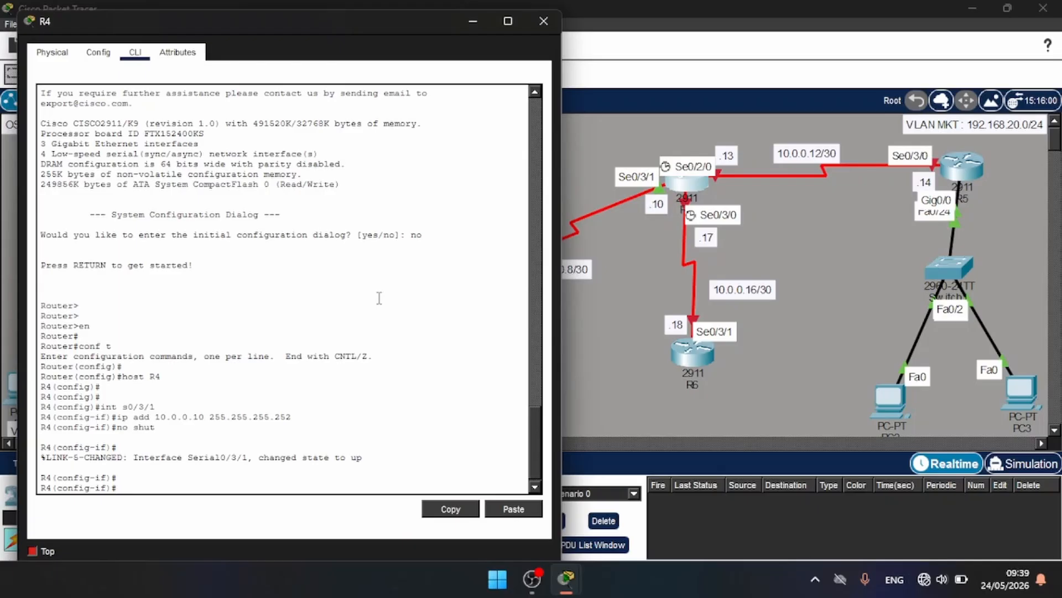
pyautogui.write('ex')
pyautogui.press('Return')
pyautogui.press('Return')
pyautogui.press('Return')
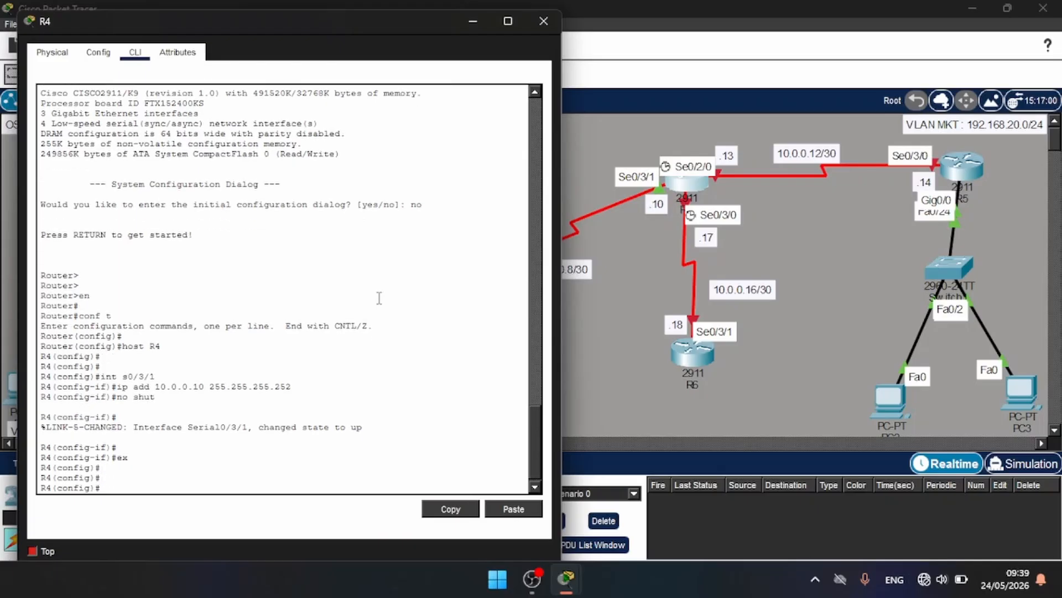
# Assign 10.0.0.17 with mask 255.255.255.252 to R4's interface s0/3/0
pyautogui.write('int')
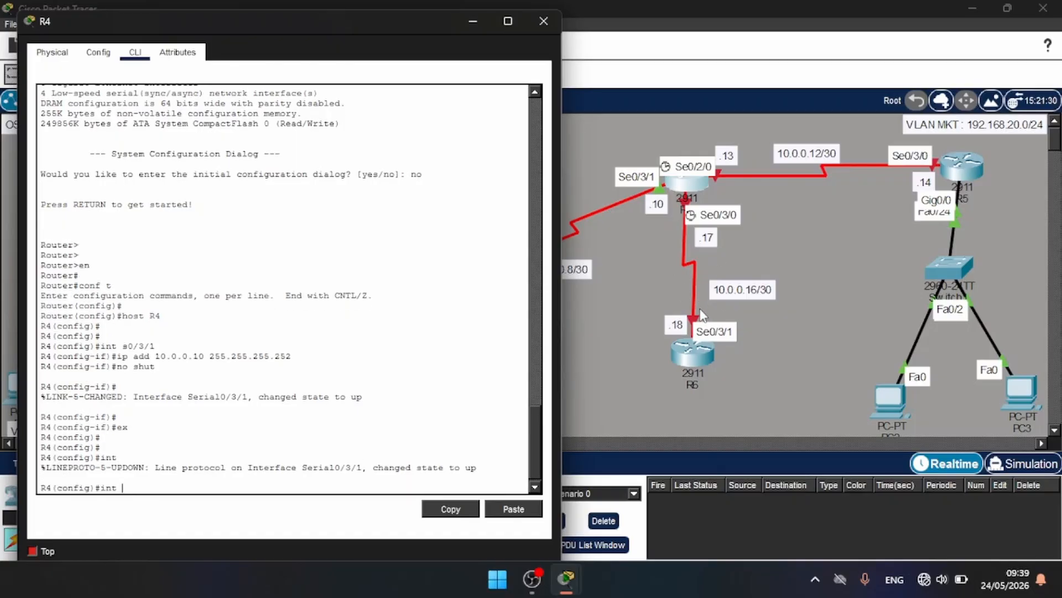
pyautogui.write('s0/3/0')
pyautogui.press('Return')
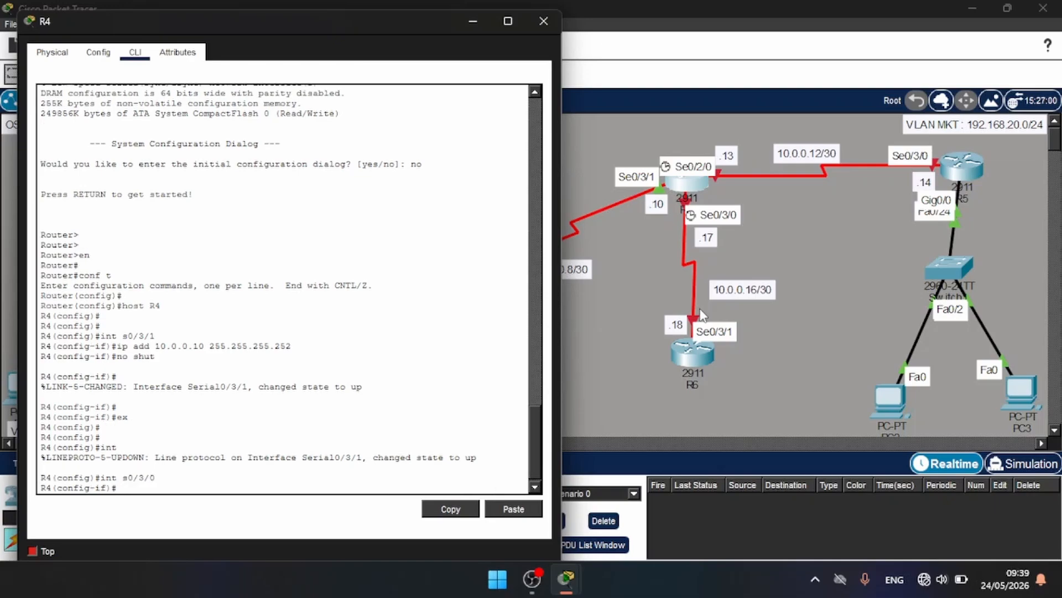
pyautogui.write('ip add 10.0.0.17 255.255.255.252')
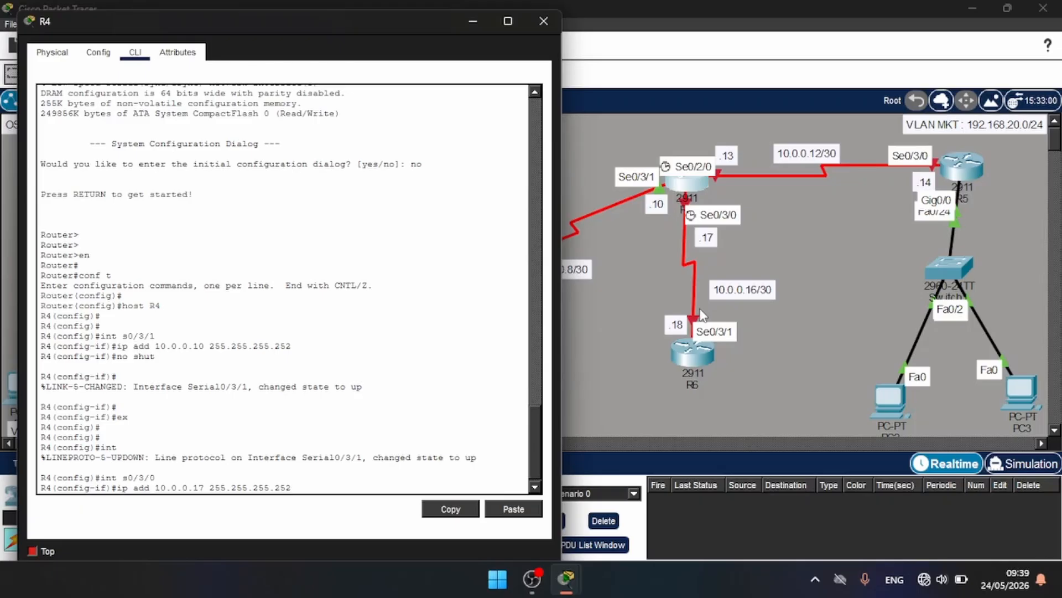
pyautogui.press('Return')
# Enable R4's interface s0/3/0 with no shut and exit to global configuration mode
pyautogui.write('no shut')
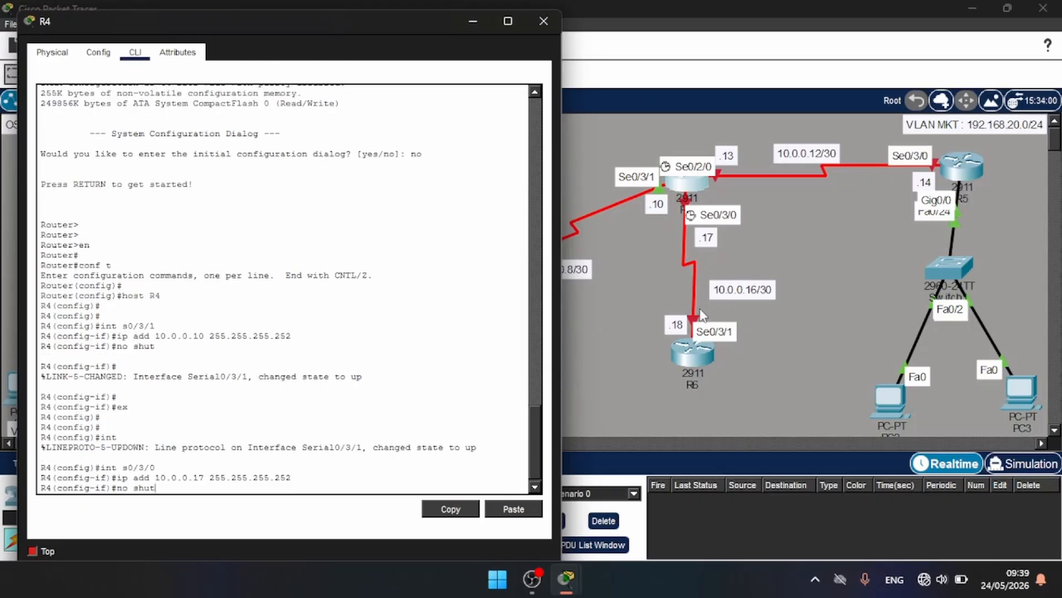
pyautogui.press('Return')
pyautogui.press('Return')
pyautogui.press('Return')
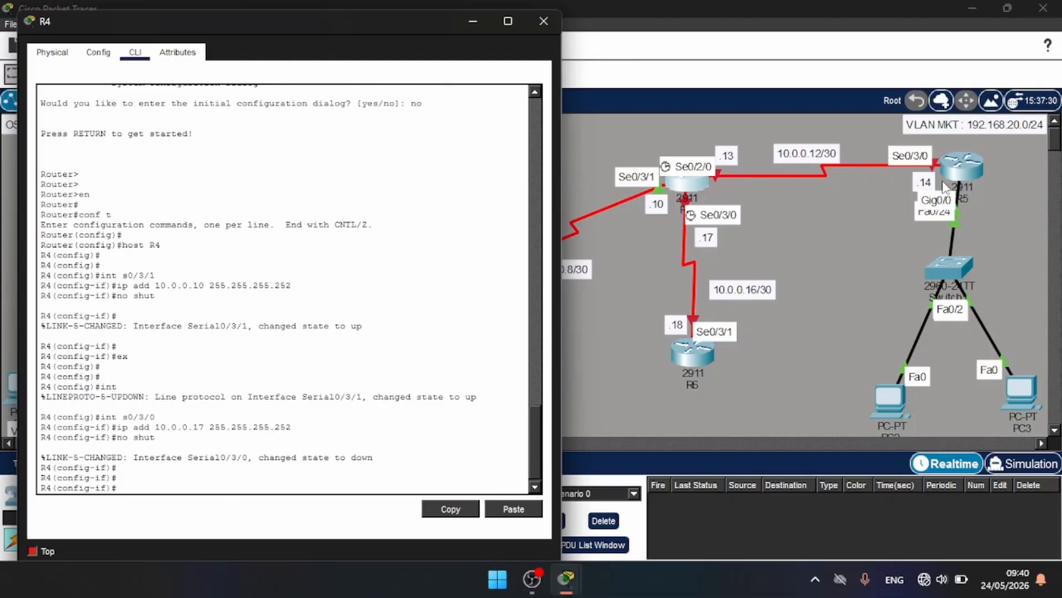
pyautogui.press('Return')
pyautogui.write('ec')
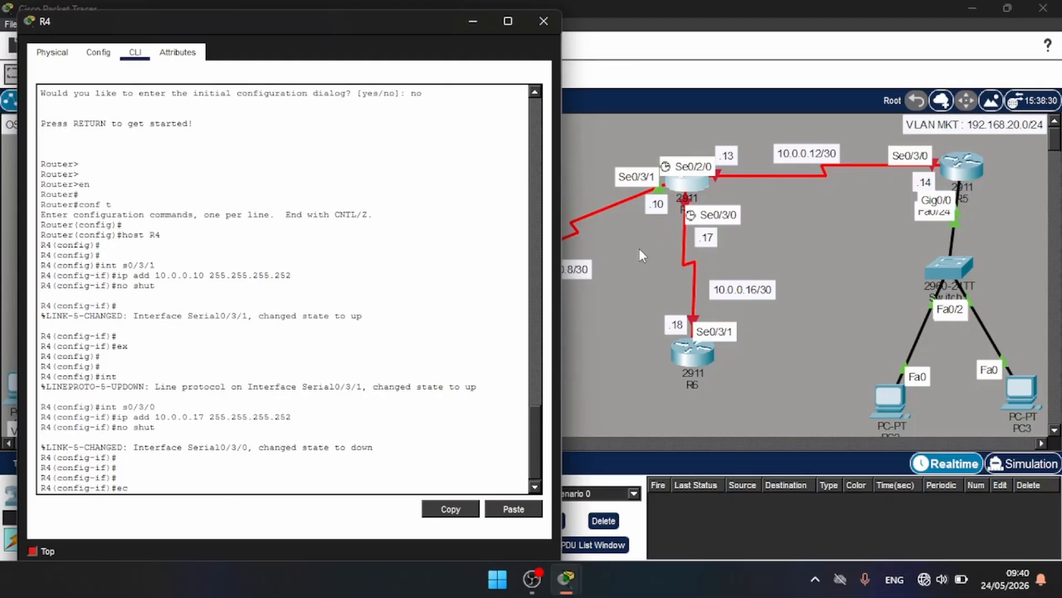
pyautogui.press('BackSpace')
pyautogui.write('x')
pyautogui.press('Return')
pyautogui.press('Return')
pyautogui.press('Return')
# Assign 10.0.0.13 with mask 255.255.255.252 to R4's interface s0/2/0
pyautogui.write('int')
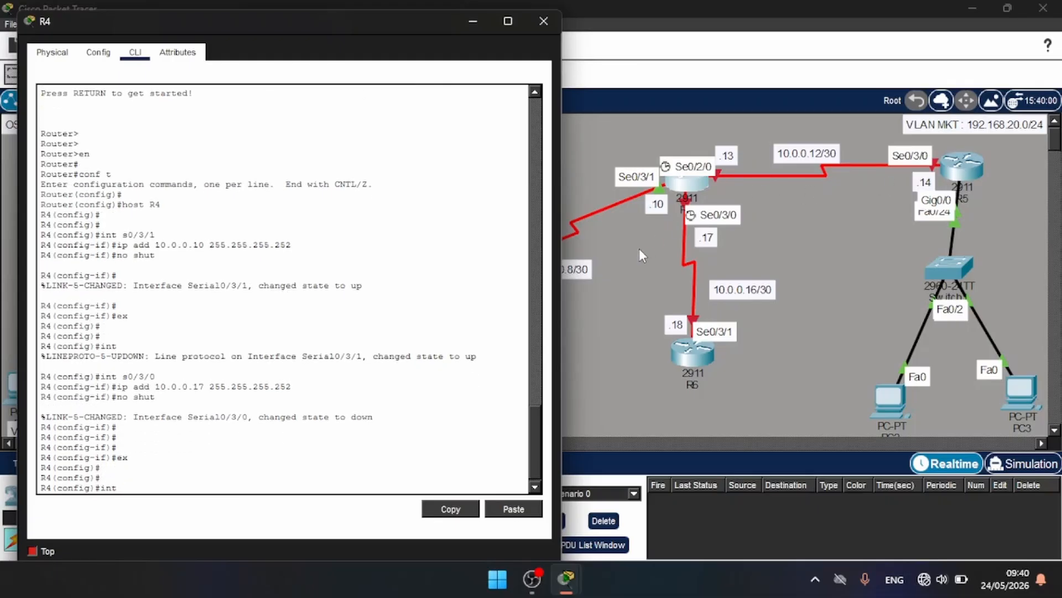
pyautogui.write(' s0/2/0')
pyautogui.press('Return')
pyautogui.write('ip')
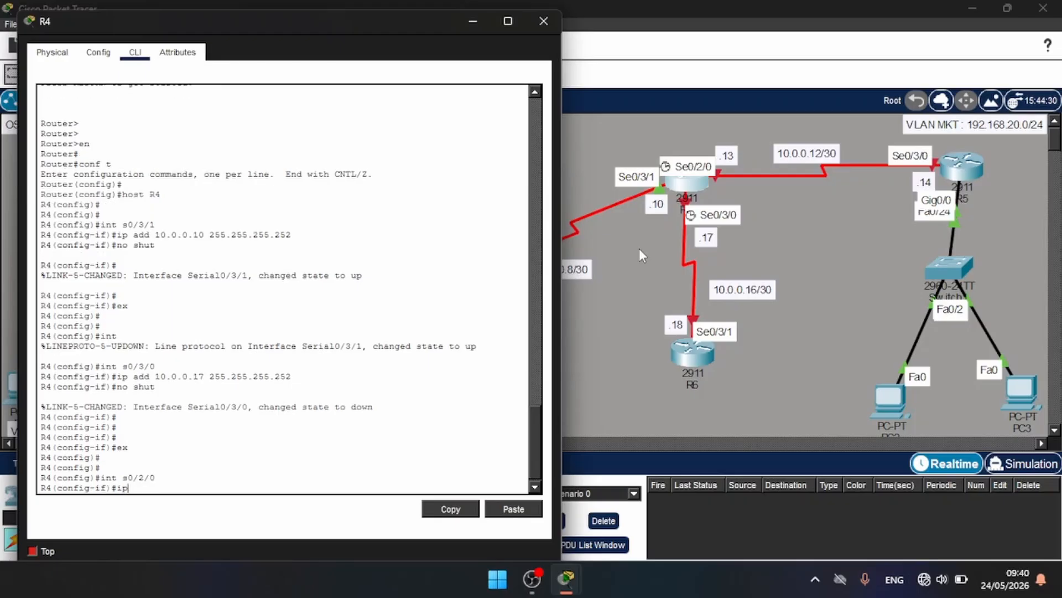
pyautogui.write(' add 10.0.0.13 255.255.255.25')
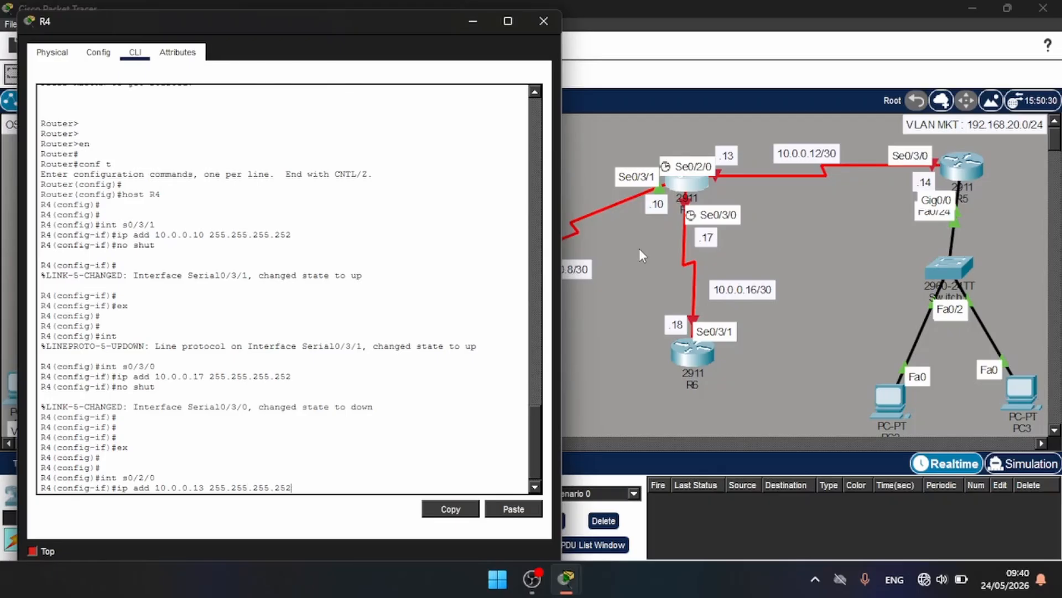
pyautogui.write('2')
pyautogui.press('Return')
# Enable R4's interface s0/2/0 with no shut and return to privileged mode with end
pyautogui.write('no shut')
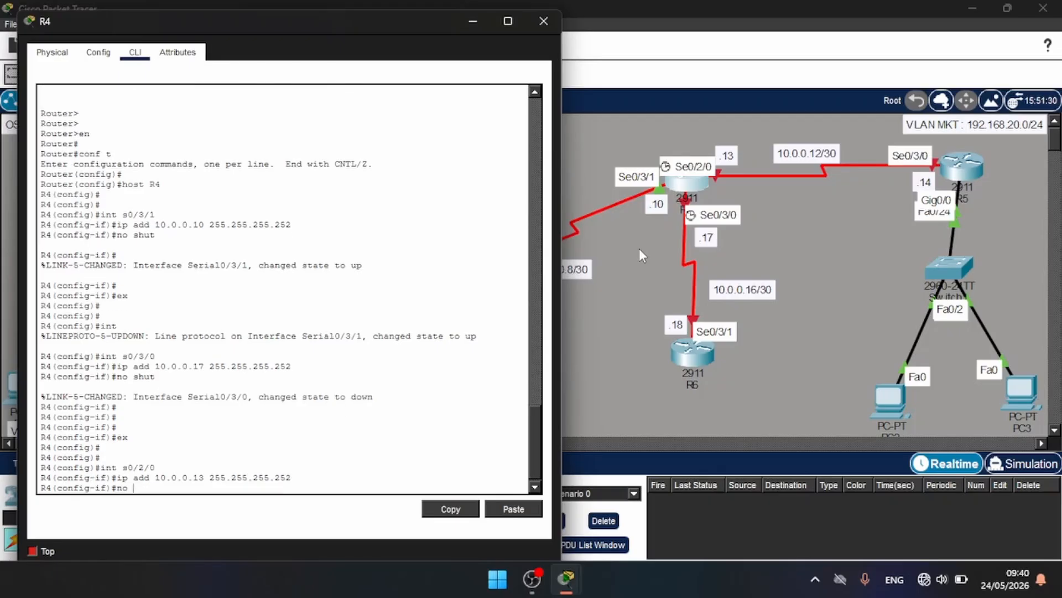
pyautogui.press('Return')
pyautogui.press('Return')
pyautogui.press('Return')
pyautogui.write('end')
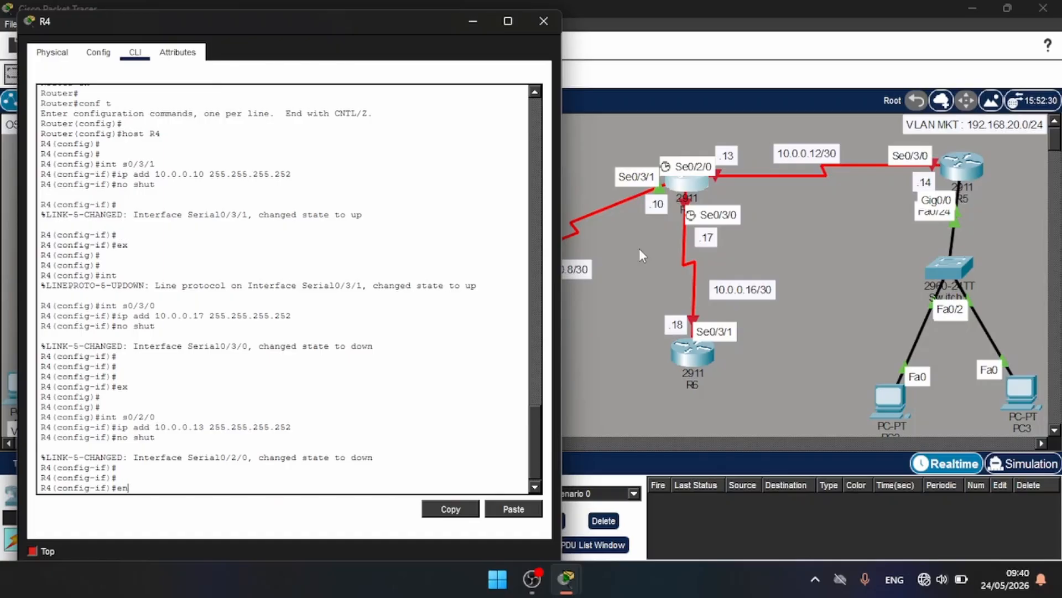
pyautogui.press('Return')
# Save R4's configuration with wr and close the R4 window
pyautogui.write('wr')
pyautogui.press('Return')
pyautogui.press('Return')
pyautogui.press('Return')
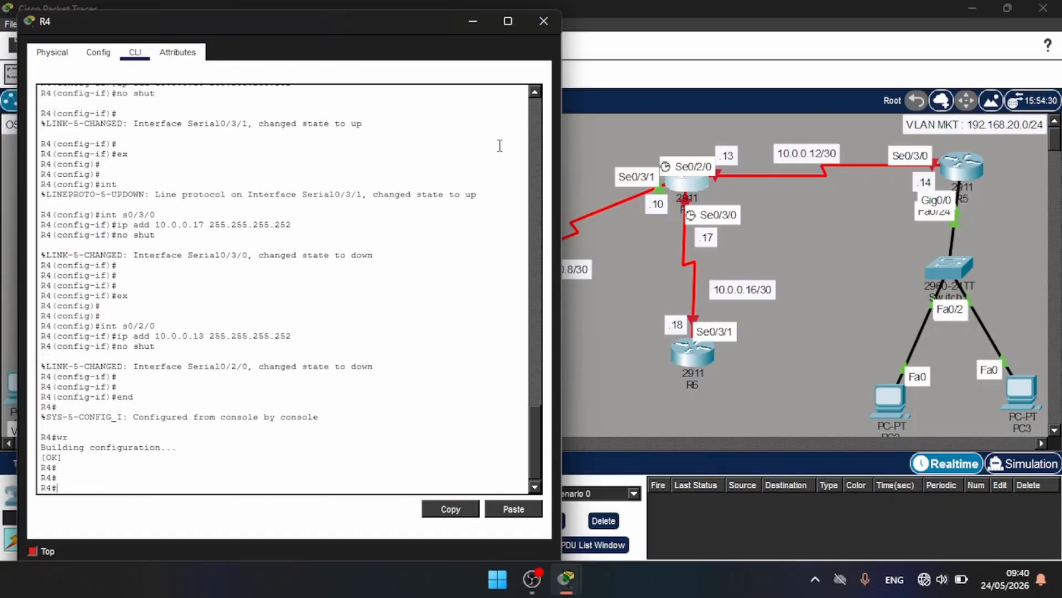
pyautogui.click(541, 22)
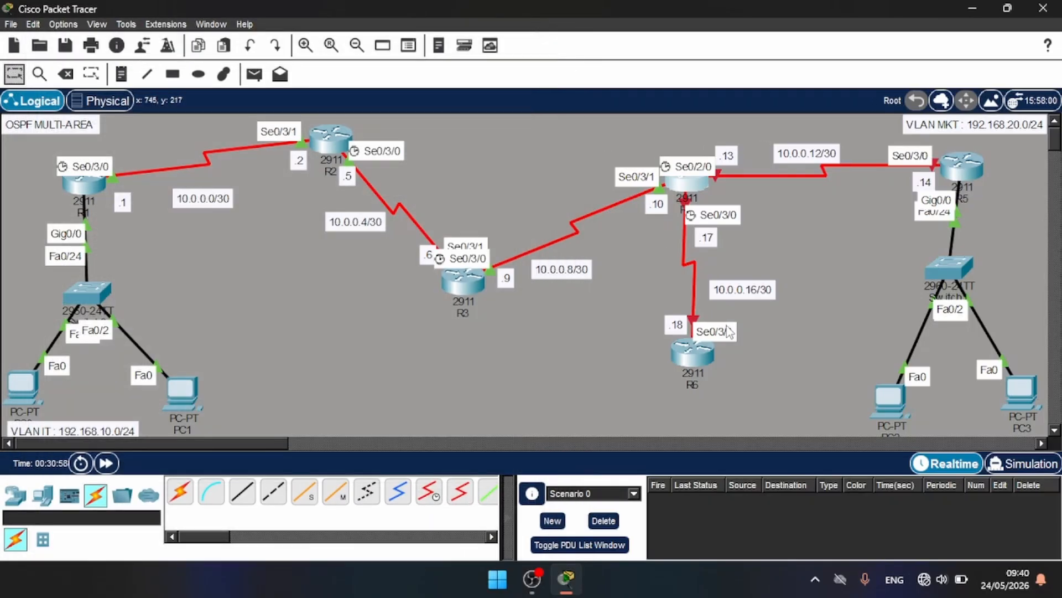
# Open router R6's command line and answer no to the initial configuration dialog
pyautogui.click(707, 358)
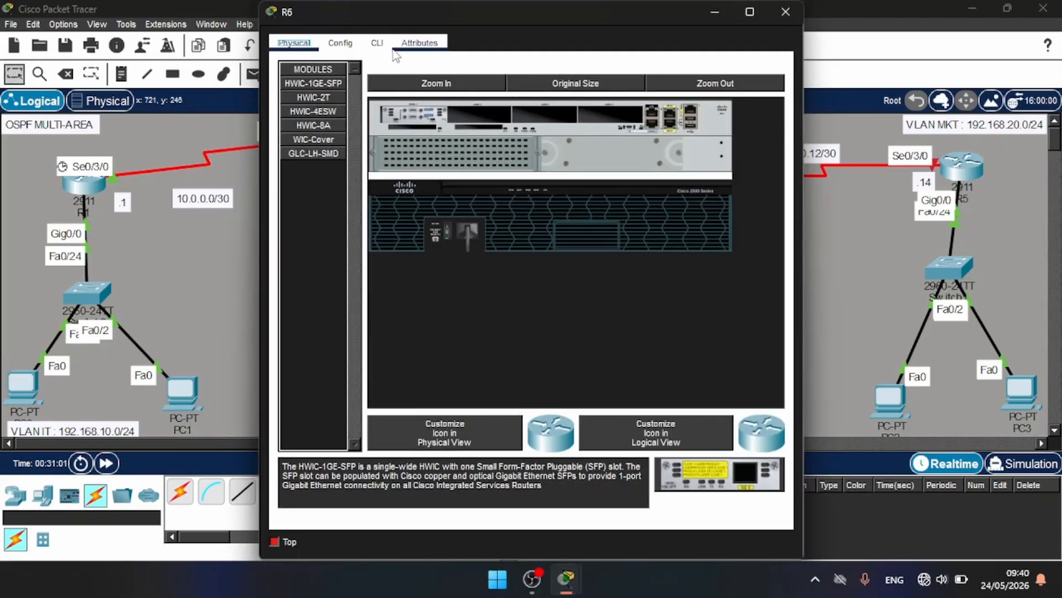
pyautogui.moveTo(382, 12); pyautogui.dragTo(150, 16)
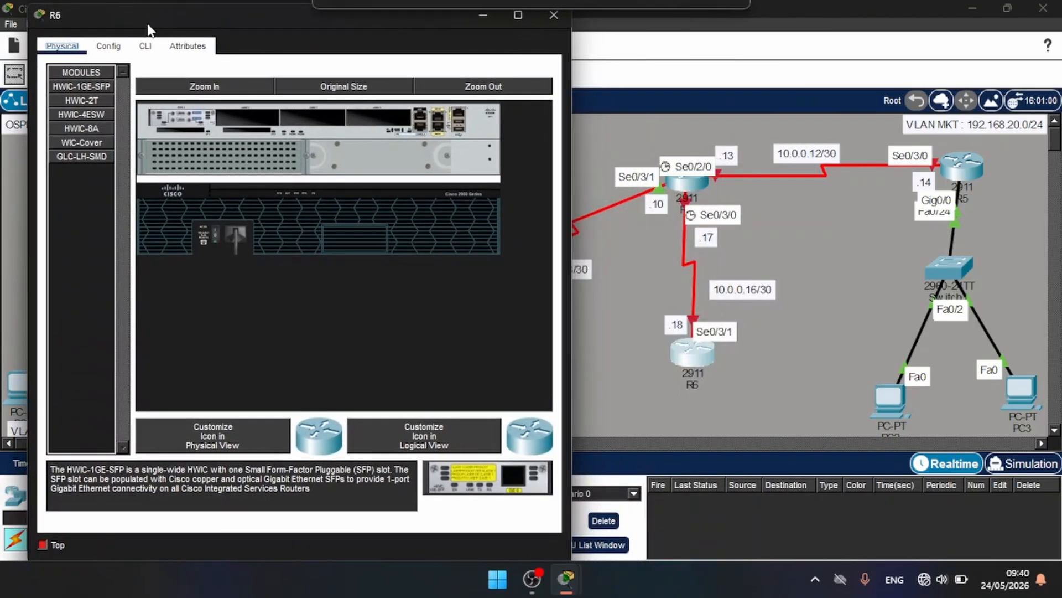
pyautogui.click(145, 51)
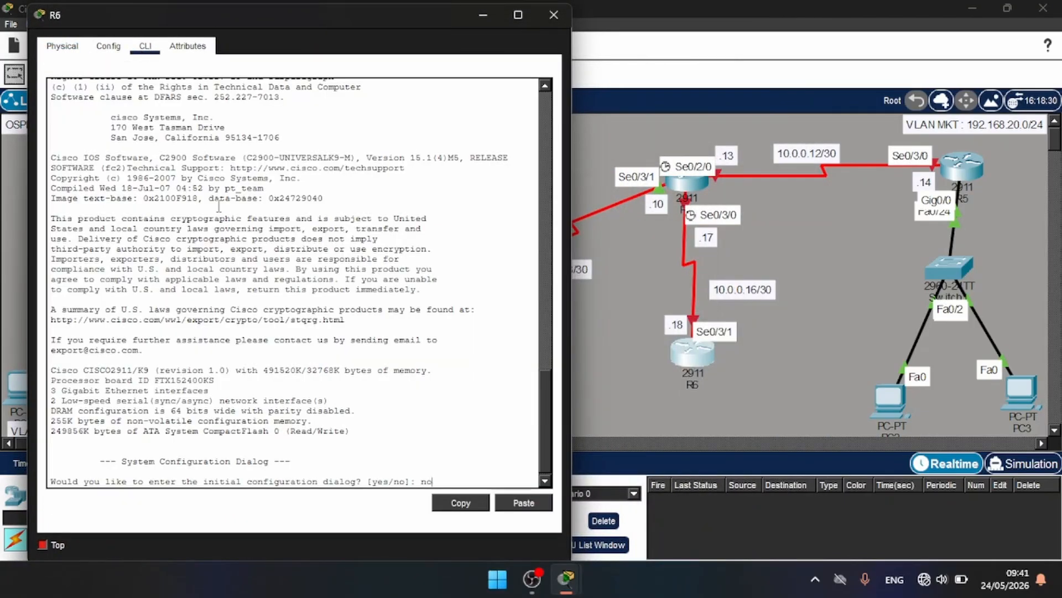
pyautogui.write('no')
pyautogui.press('Return')
pyautogui.press('Return')
pyautogui.press('Return')
pyautogui.press('Return')
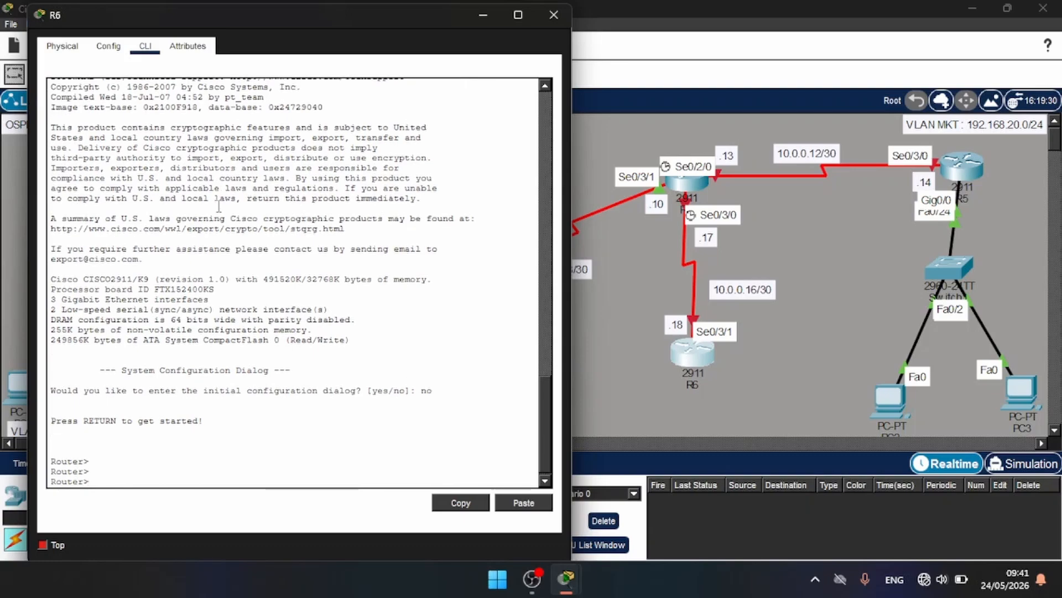
# Enter R6's privileged mode with en and its global configuration mode with conf t
pyautogui.write('en')
pyautogui.press('Return')
pyautogui.write('conf t')
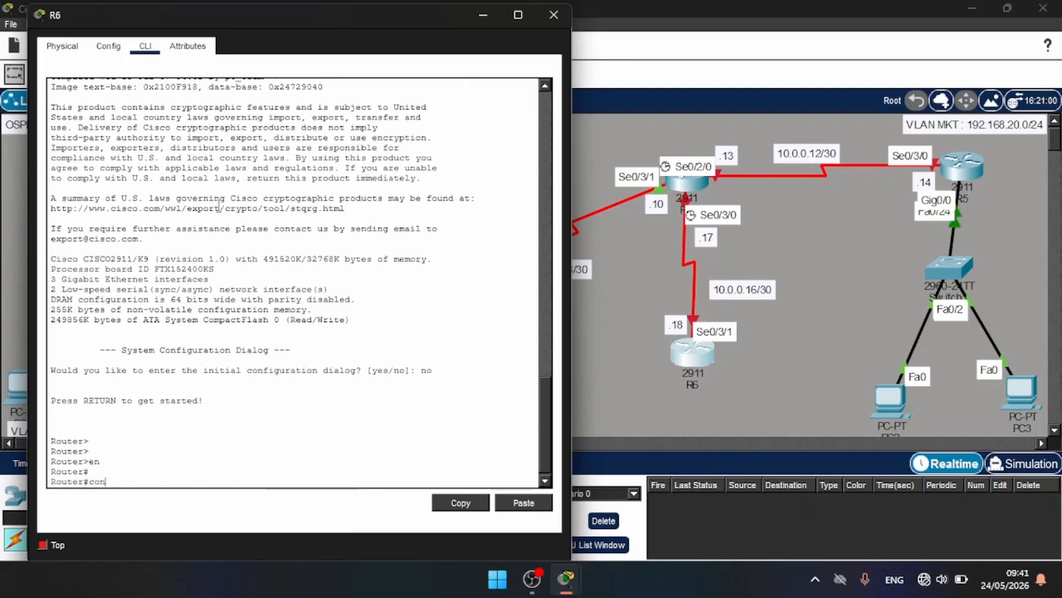
pyautogui.press('Return')
pyautogui.press('Return')
# Set the router's hostname to R6
pyautogui.write('hos')
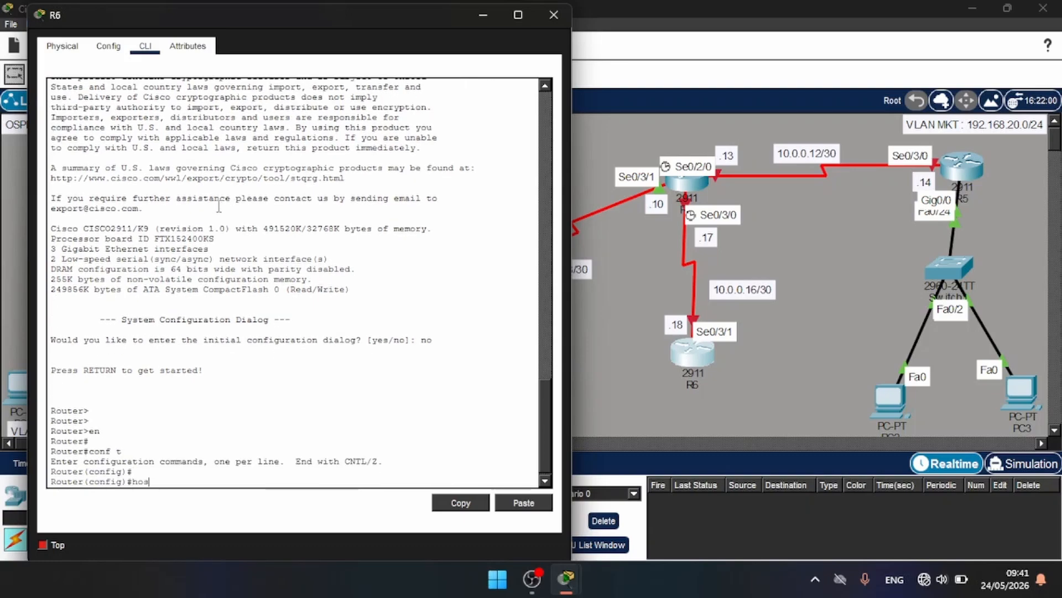
pyautogui.write('t R6')
pyautogui.press('Return')
pyautogui.press('Return')
pyautogui.press('Return')
pyautogui.press('Return')
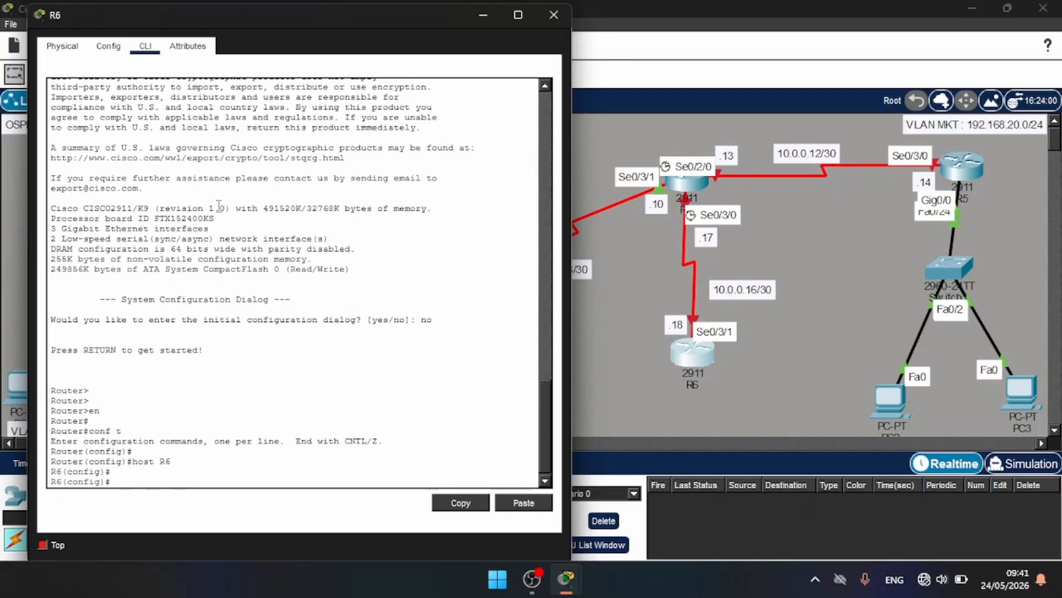
# Assign 10.0.0.18 with mask 255.255.255.252 to R6's interface s0/3/1
pyautogui.write('i')
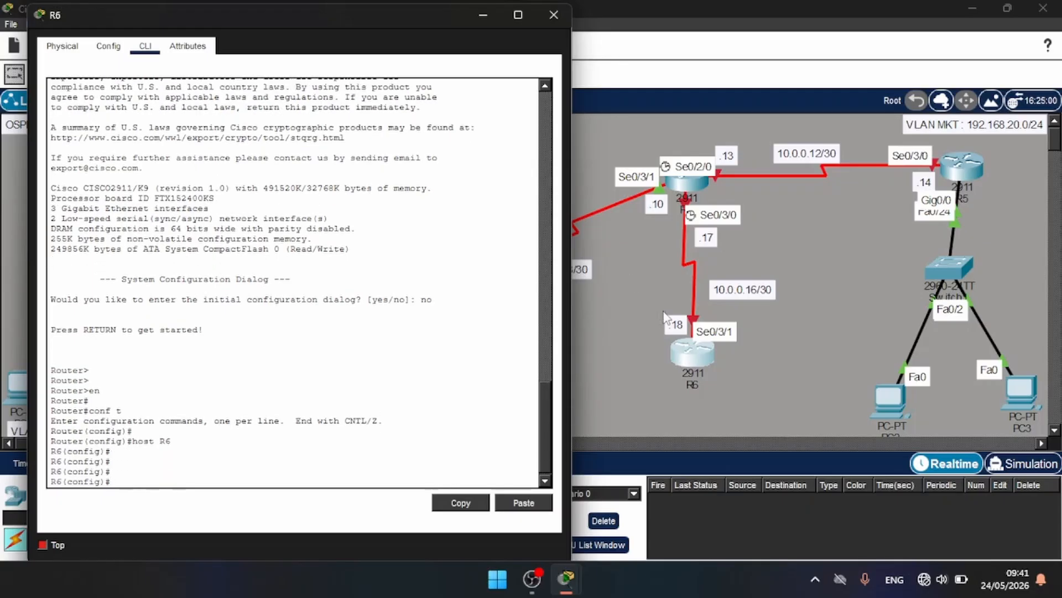
pyautogui.write('nt s0/3/1')
pyautogui.press('Return')
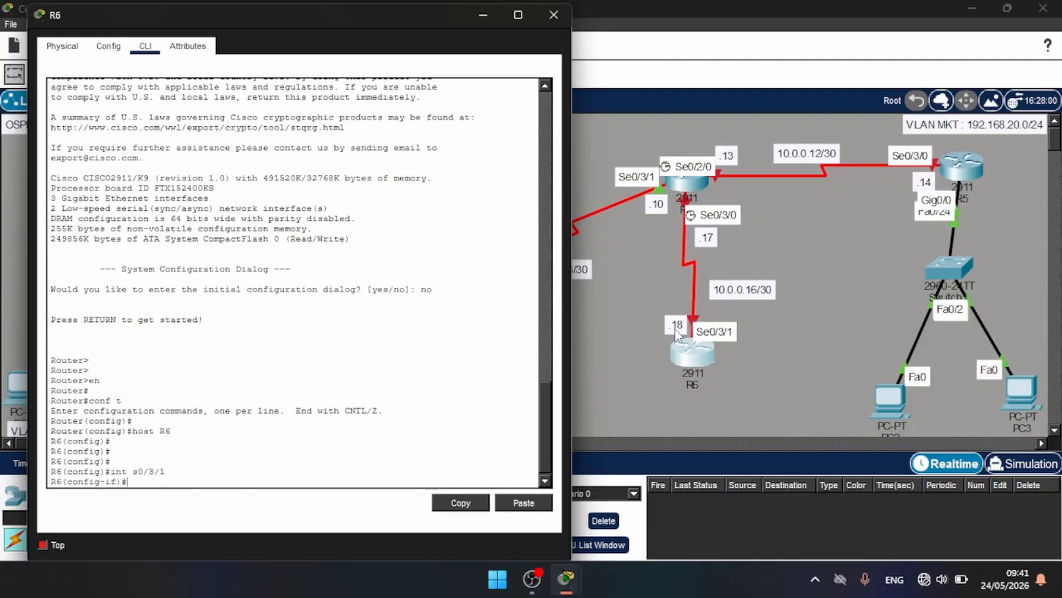
pyautogui.write('ip add 10.0.0.18 255.255')
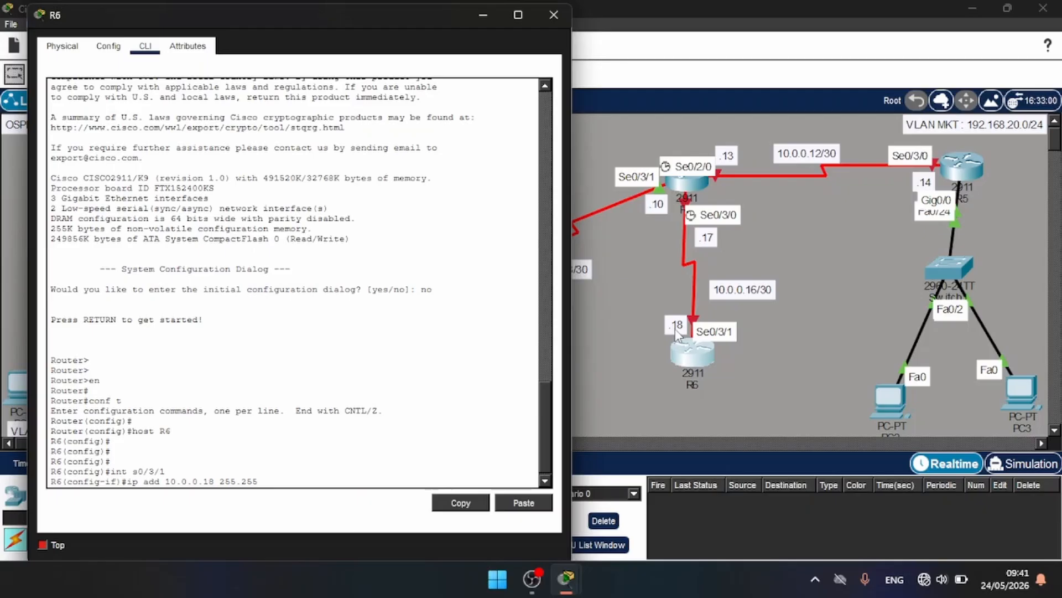
pyautogui.write('.255.252')
pyautogui.press('Return')
# Enable R6's interface s0/3/1 with no shut and exit to global configuration mode
pyautogui.write('no shut')
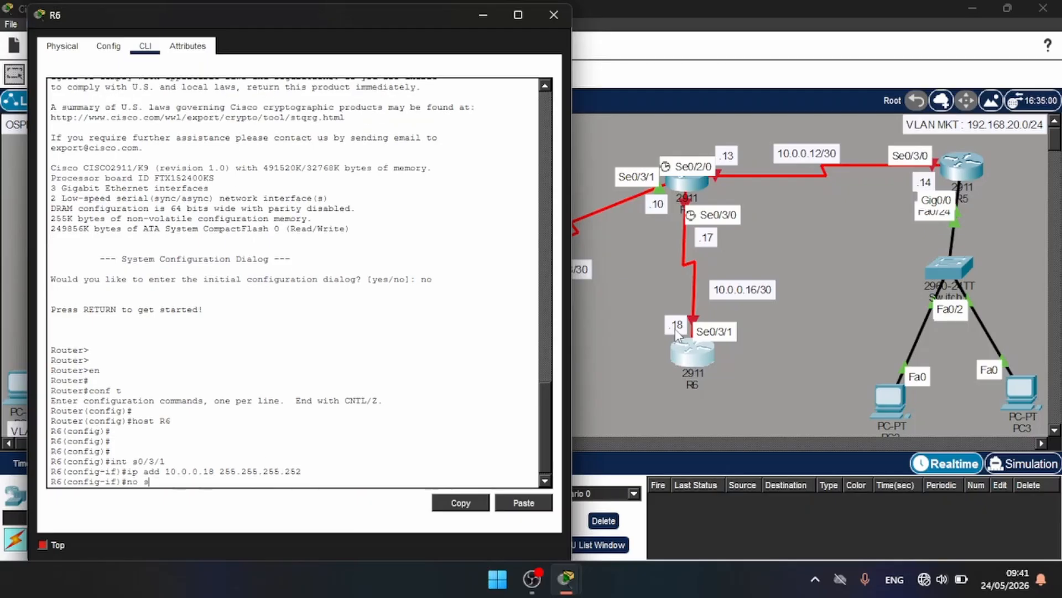
pyautogui.press('Return')
pyautogui.press('Return')
pyautogui.press('Return')
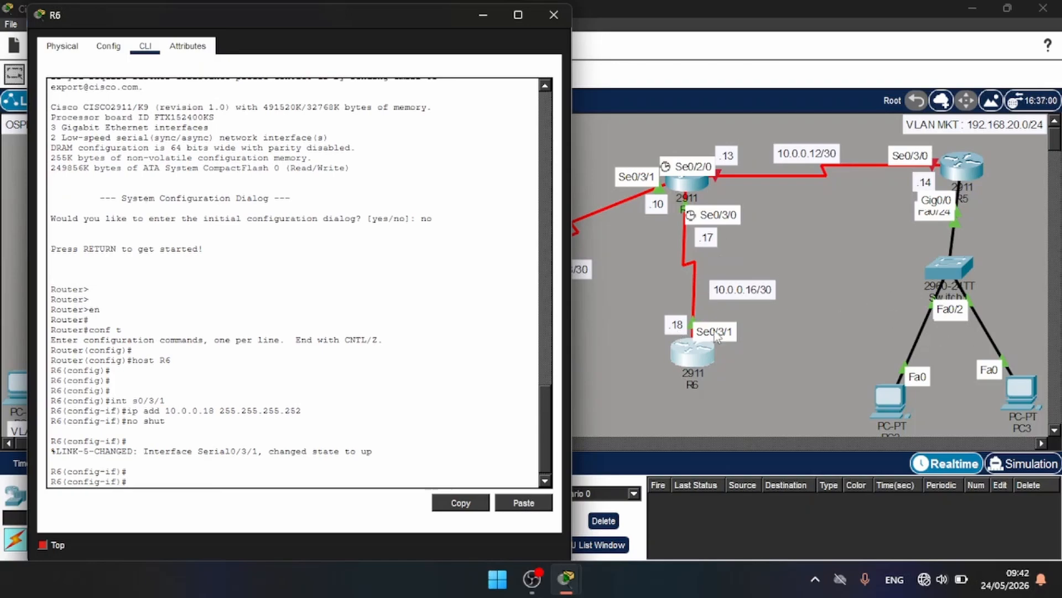
pyautogui.write('ex')
pyautogui.press('Return')
pyautogui.press('Return')
pyautogui.press('Return')
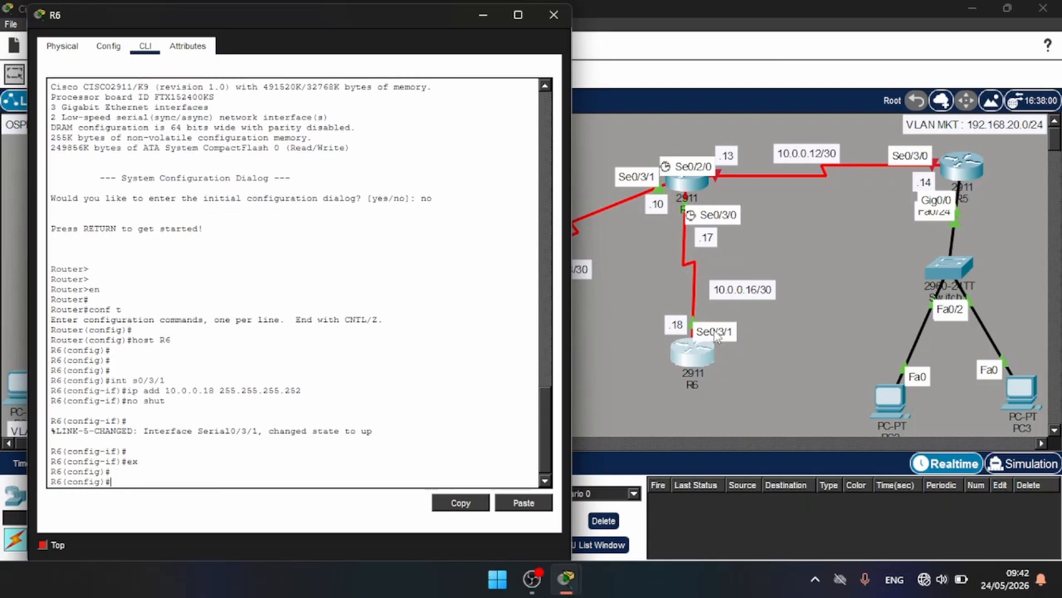
# Save R6's configuration with do wr and close the R6 window
pyautogui.write('do wr')
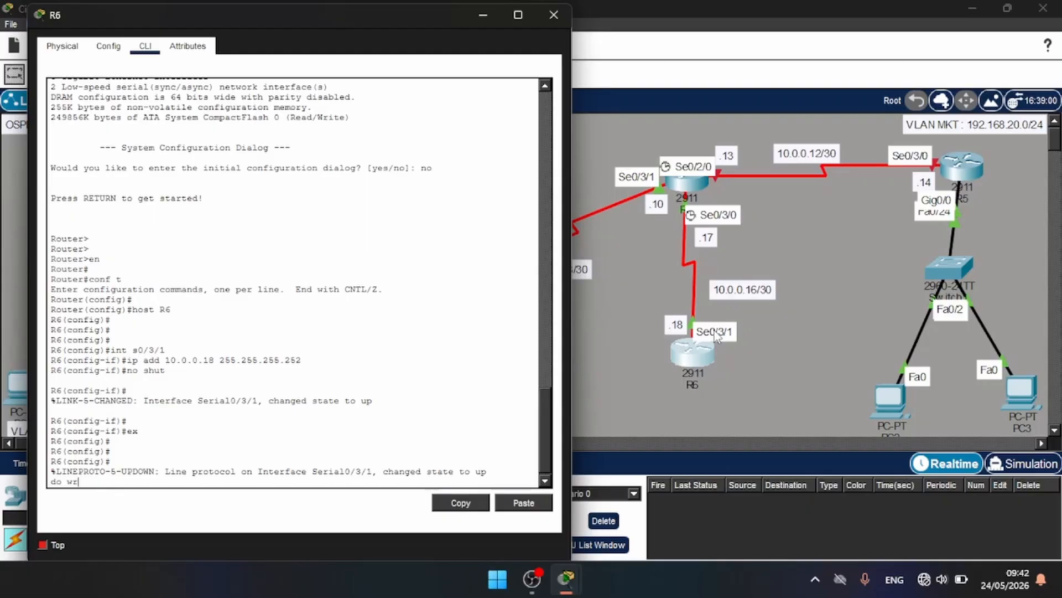
pyautogui.press('Return')
pyautogui.press('Return')
pyautogui.press('Return')
pyautogui.press('Return')
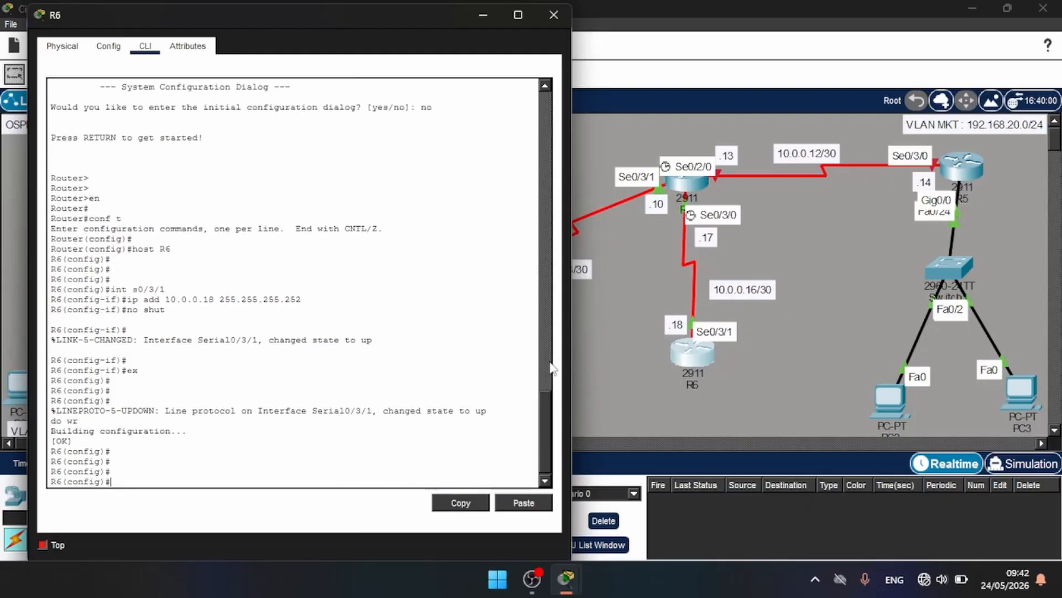
pyautogui.click(555, 14)
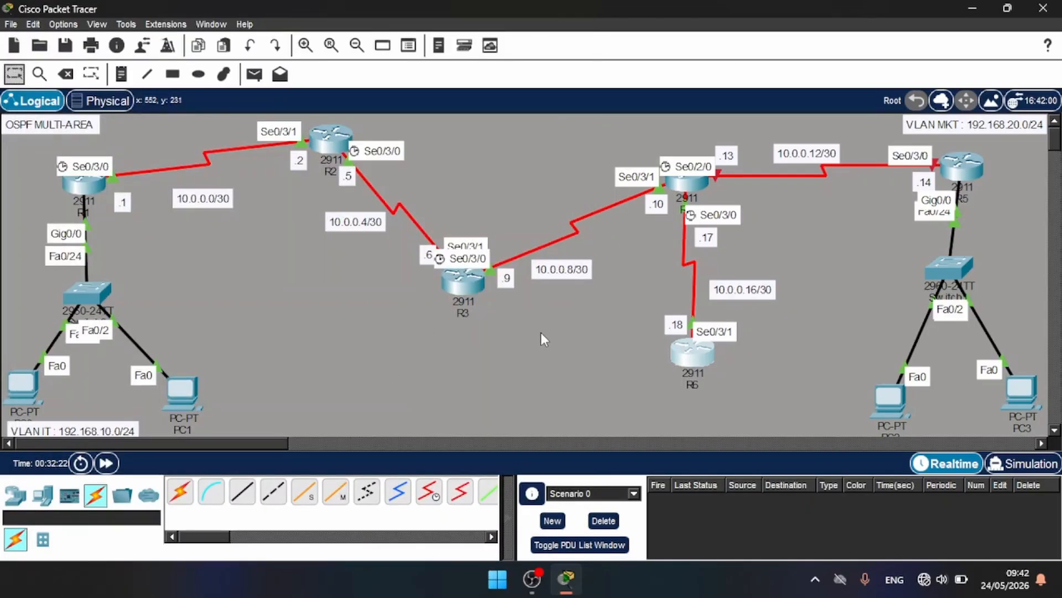
# Open router R5's command line and bring up a fresh global configuration prompt
pyautogui.click(975, 172)
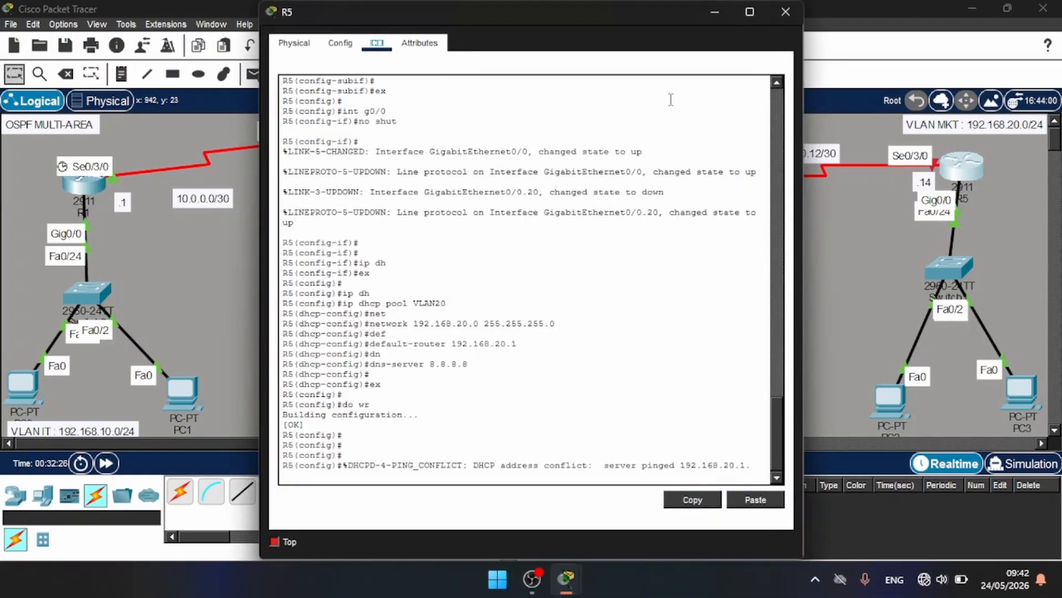
pyautogui.moveTo(565, 6); pyautogui.dragTo(467, 18)
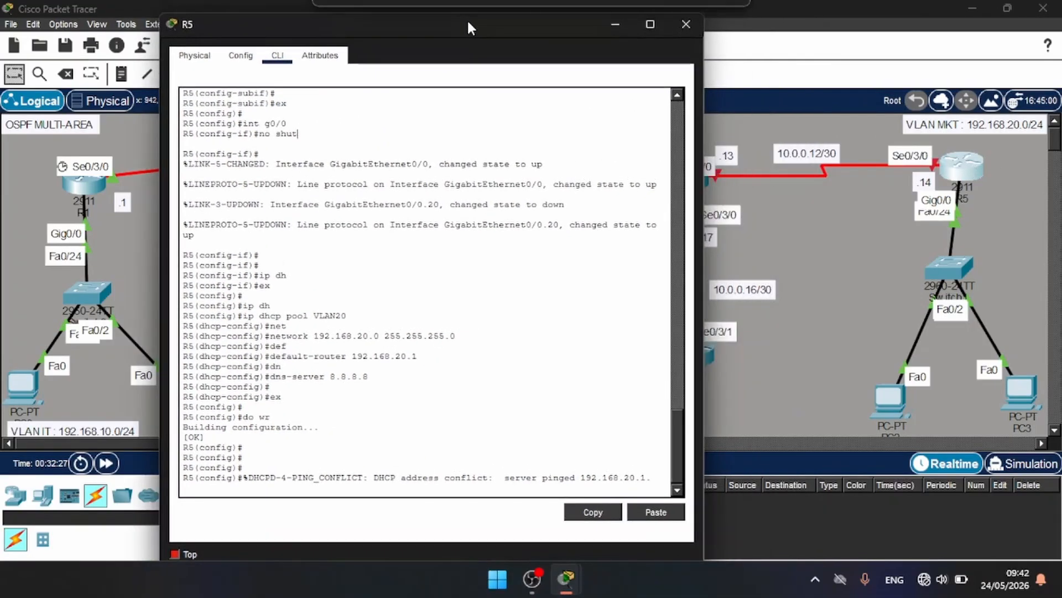
pyautogui.press('Return')
pyautogui.press('Return')
pyautogui.press('Return')
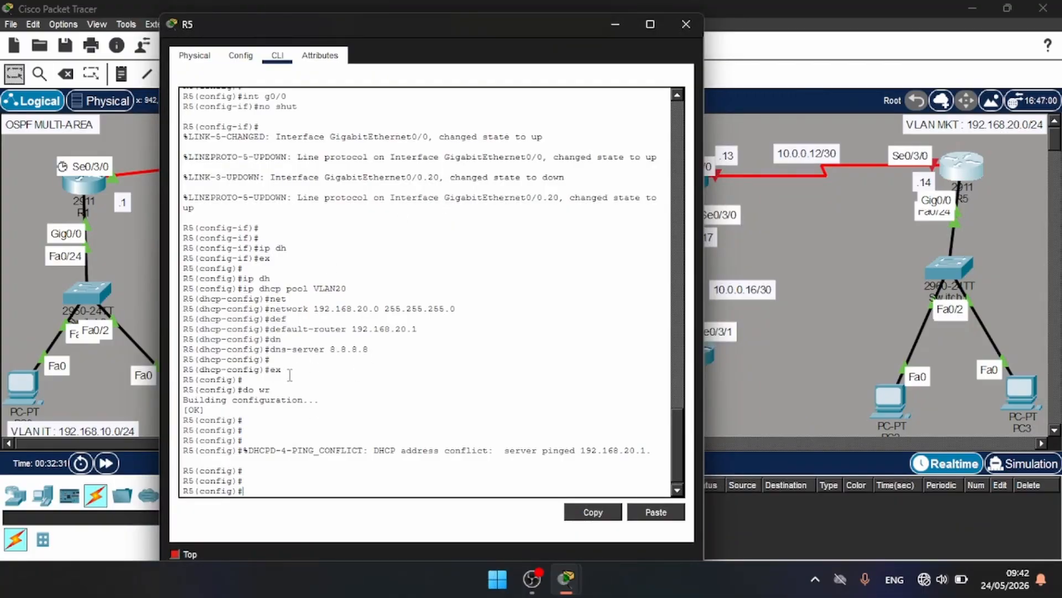
# Assign 10.0.0.14 with mask 255.255.255.252 to R5's interface s0/3/0
pyautogui.write('int s0/3/0')
pyautogui.press('Return')
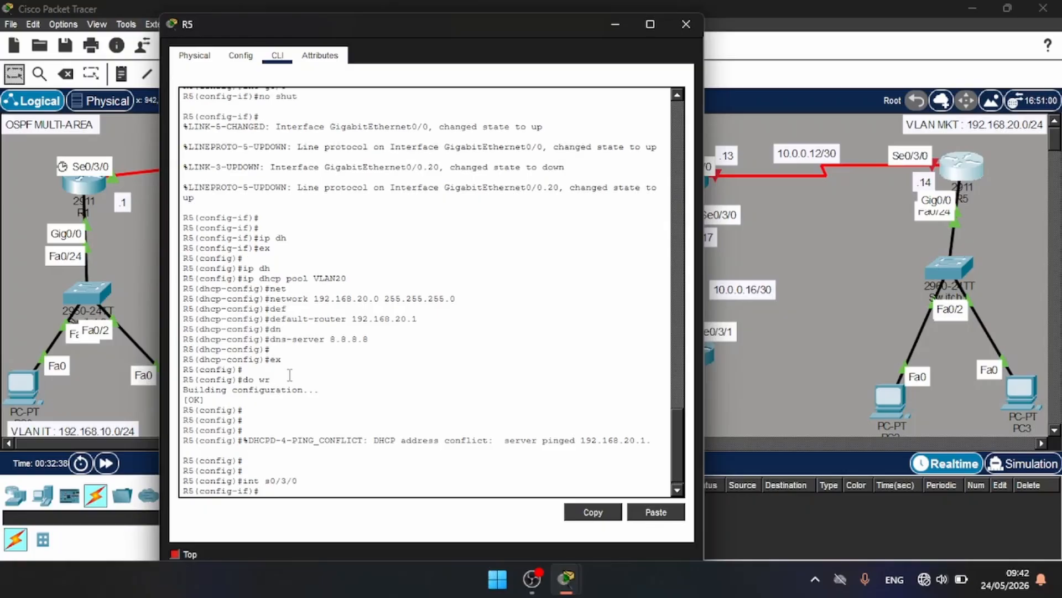
pyautogui.write('ip add 10.0.0.14 255.255.255')
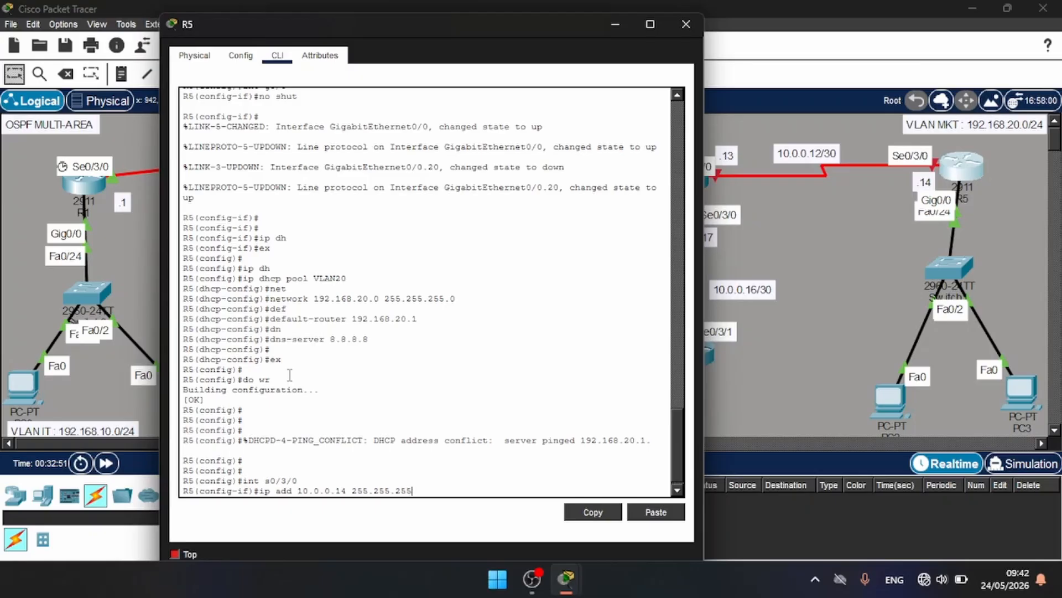
pyautogui.press('BackSpace')
pyautogui.write('2')
pyautogui.press('Return')
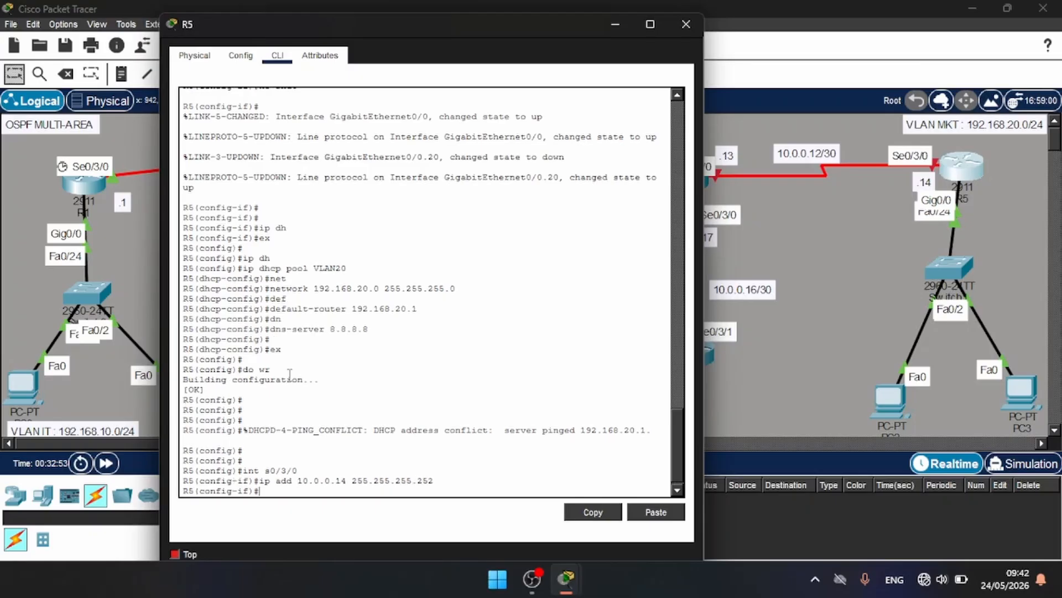
# Enable R5's interface s0/3/0 with no shut and exit to global configuration mode
pyautogui.write('no shut')
pyautogui.press('Return')
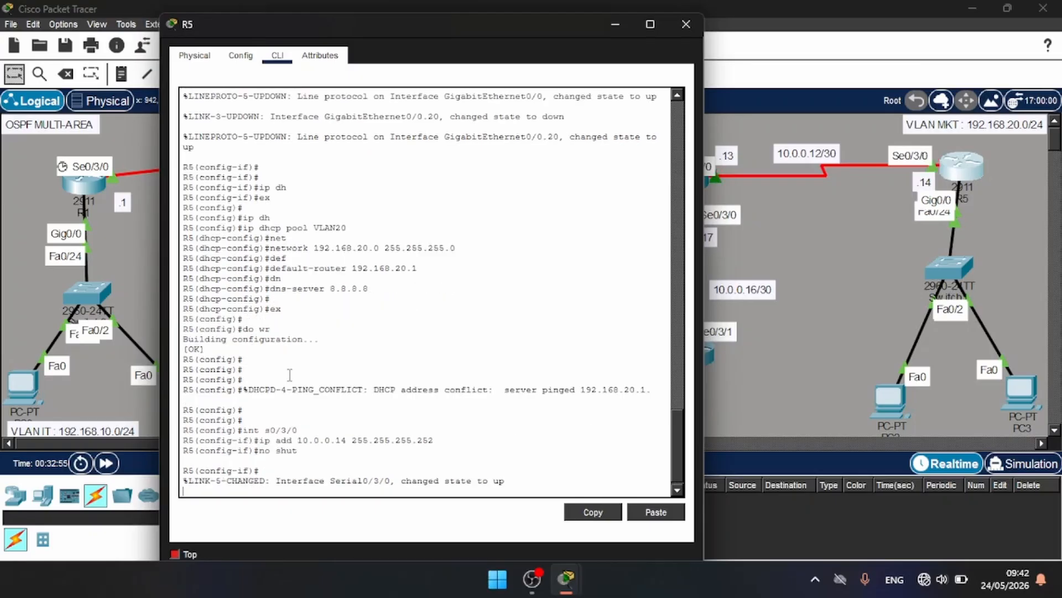
pyautogui.press('Return')
pyautogui.press('Return')
pyautogui.press('Return')
pyautogui.press('Return')
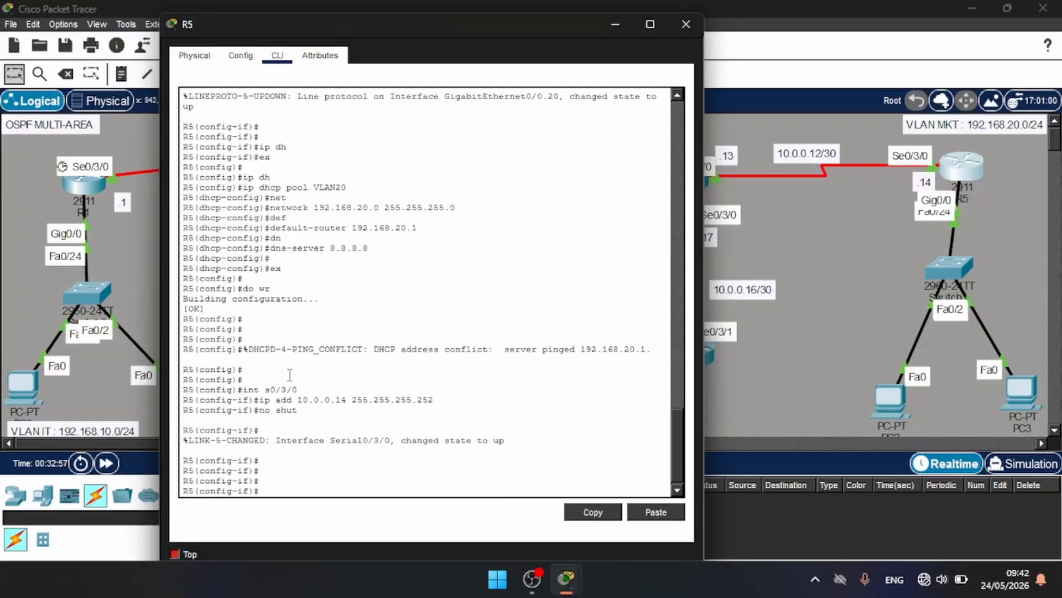
pyautogui.write('ex')
pyautogui.press('Return')
pyautogui.press('Return')
# Save R5's configuration with do wr and close the R5 window
pyautogui.write('do wr')
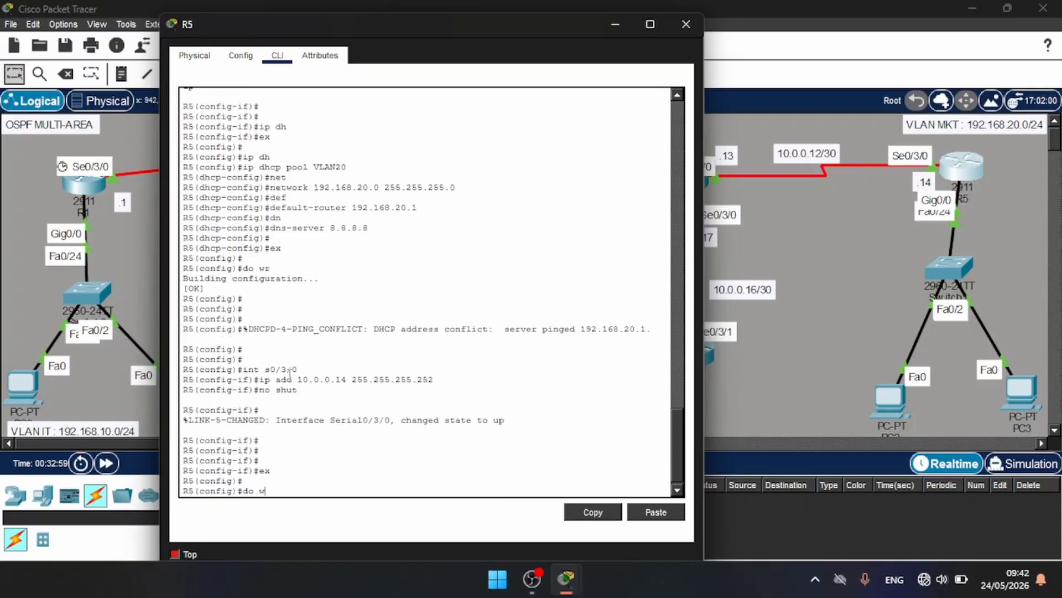
pyautogui.press('Return')
pyautogui.press('Return')
pyautogui.press('Return')
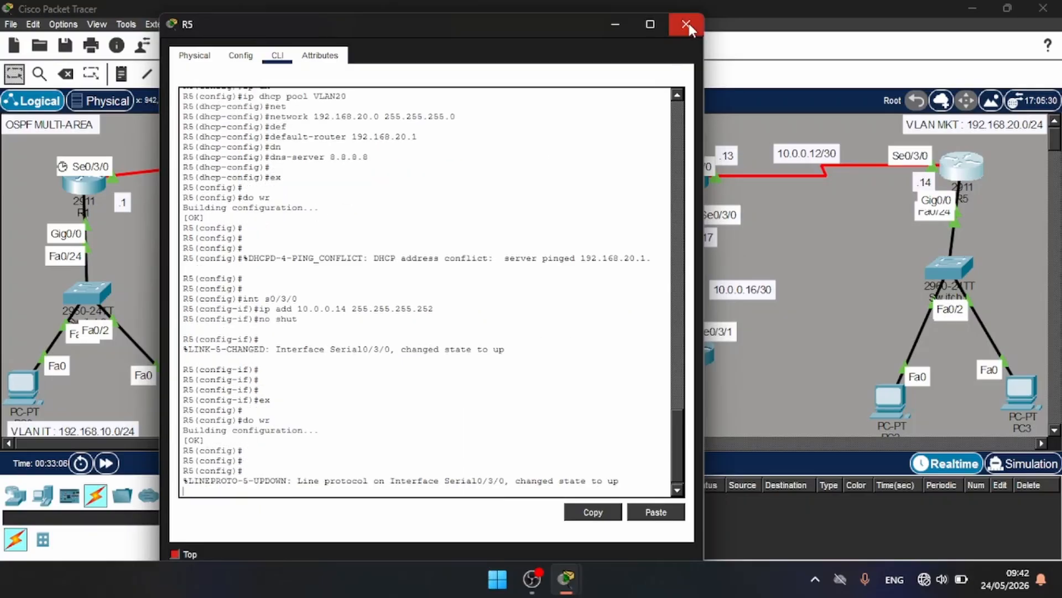
pyautogui.click(686, 24)
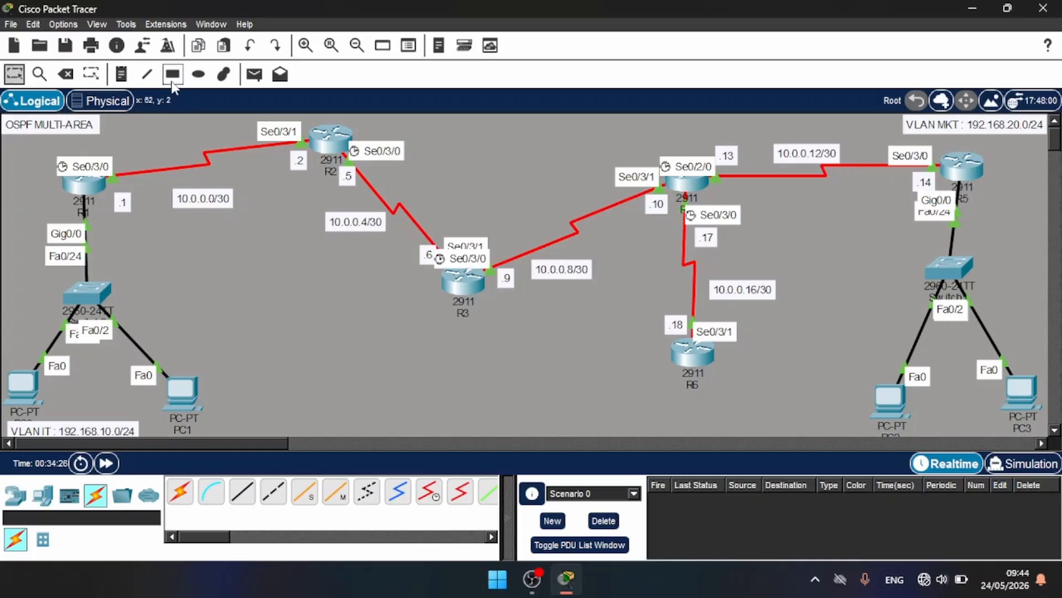
# Test connectivity by sending a simple PDU from PC0 to PC2 and check its status in the PDU list
pyautogui.click(255, 78)
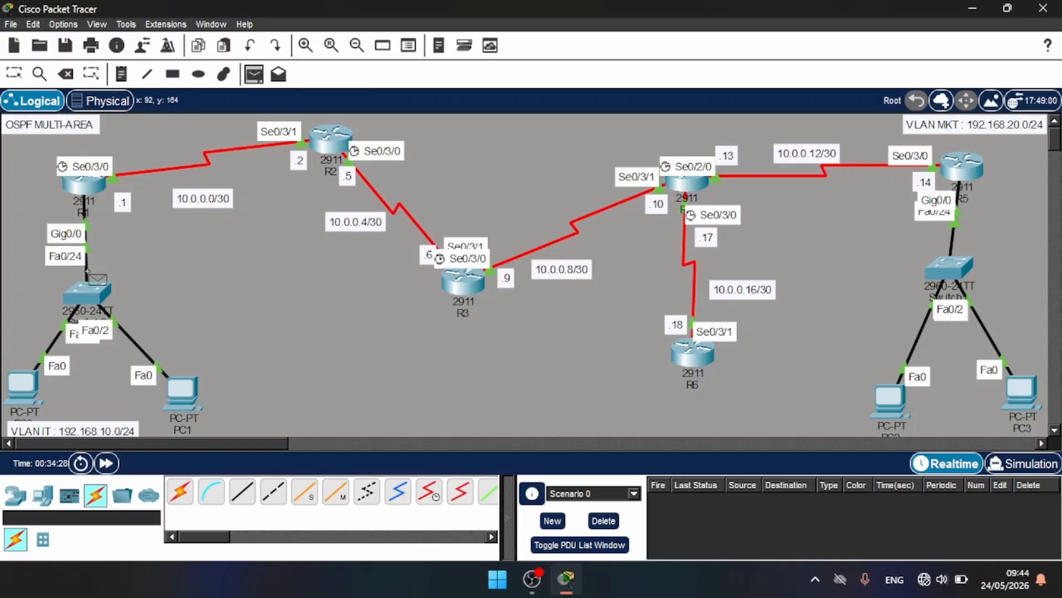
pyautogui.click(26, 381)
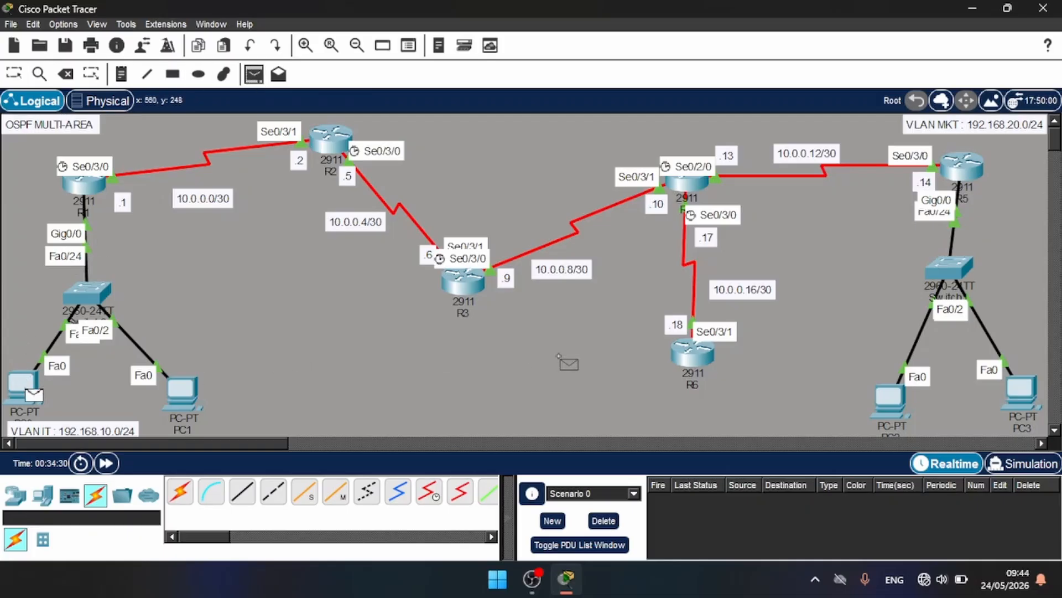
pyautogui.click(888, 397)
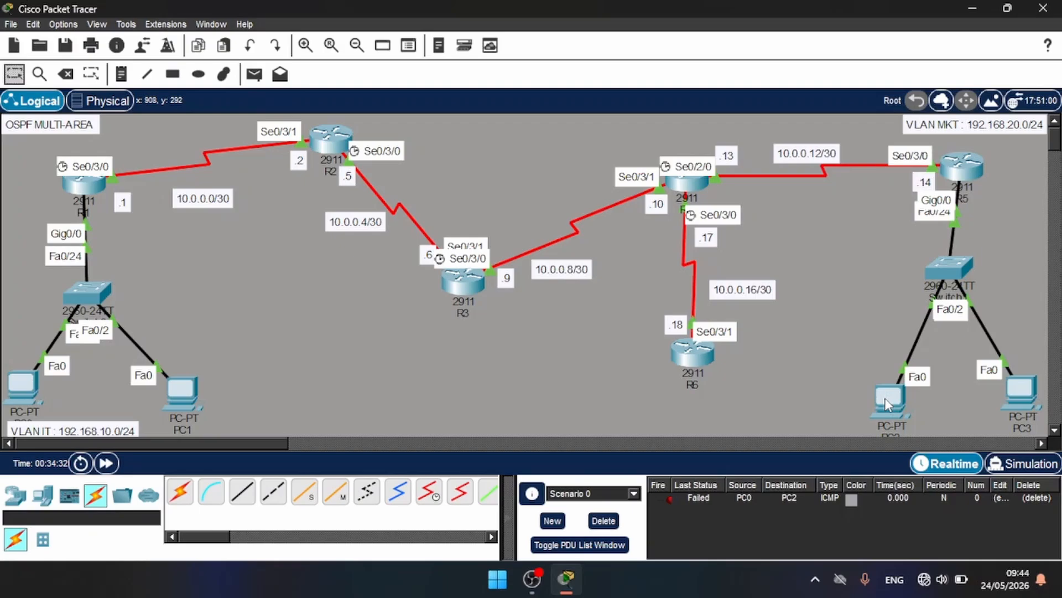
pyautogui.click(670, 497)
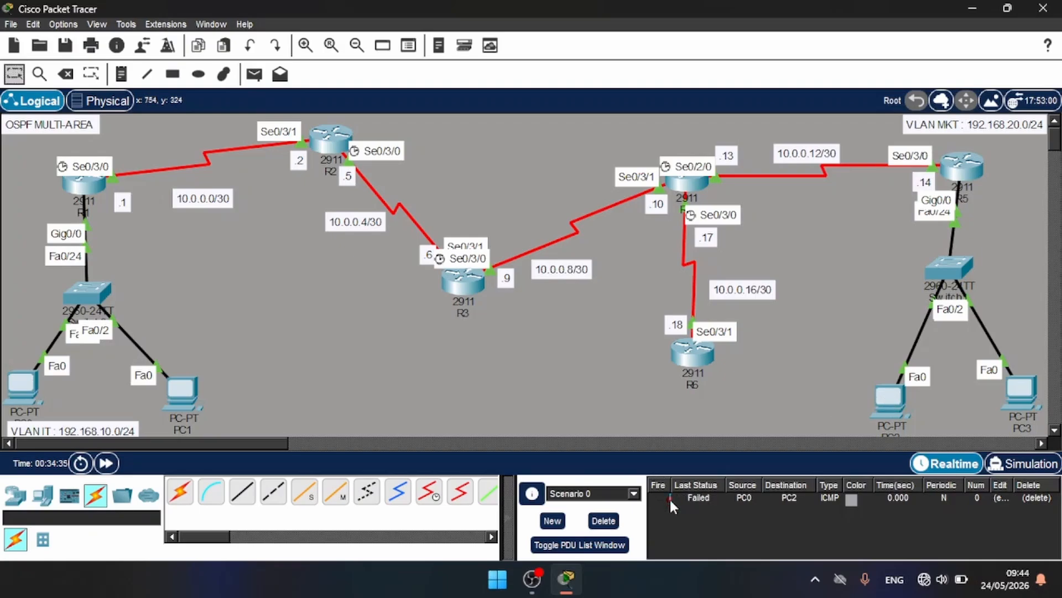
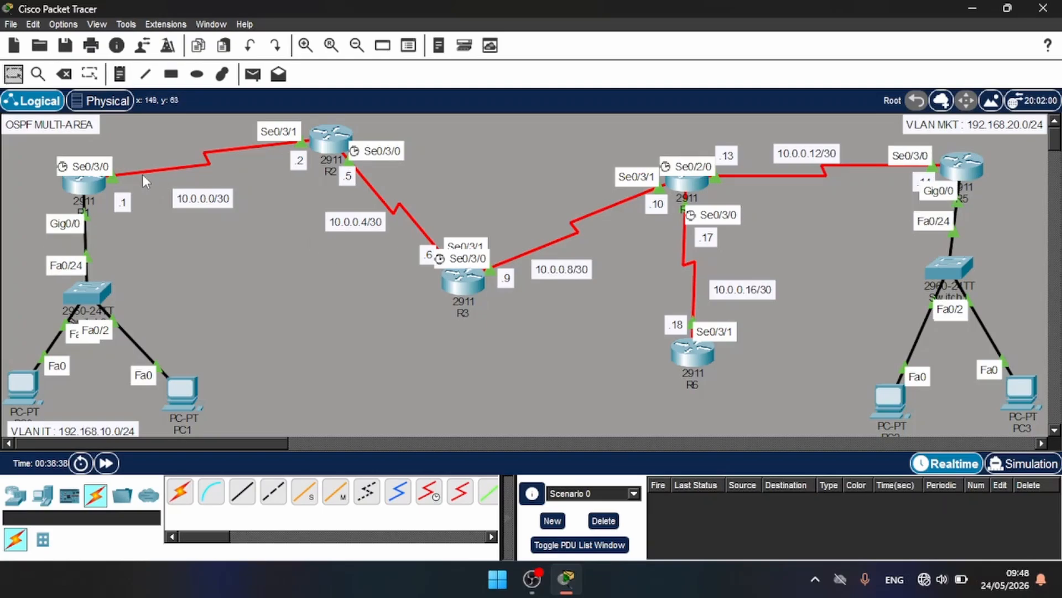
# Open router R1's command line and enter global configuration mode with en and conf t
pyautogui.click(82, 178)
pyautogui.press('Return')
pyautogui.press('Return')
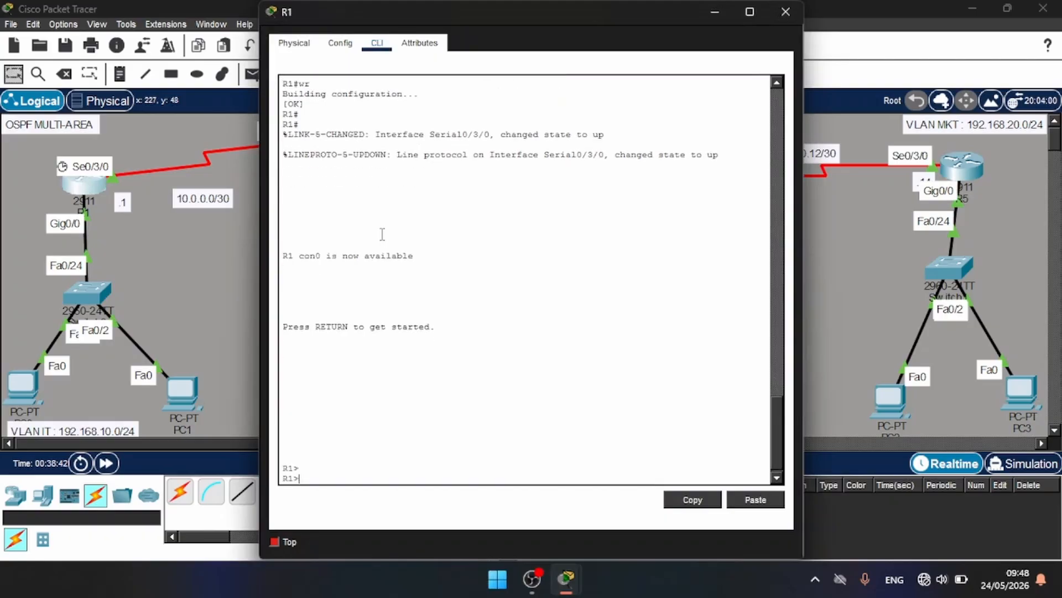
pyautogui.write('en')
pyautogui.press('Return')
pyautogui.press('Return')
pyautogui.write('conf t')
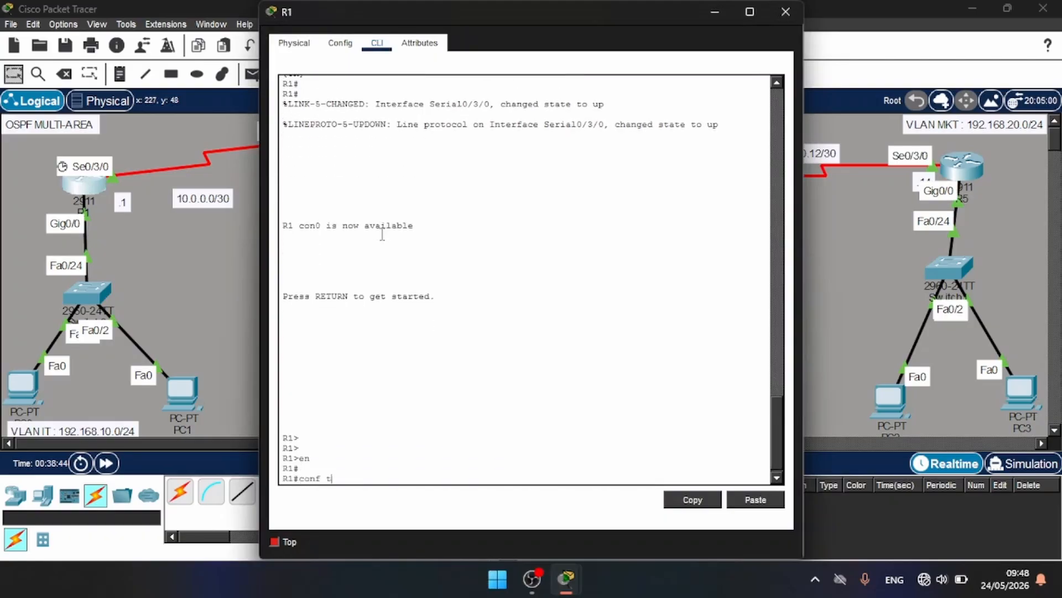
pyautogui.press('Return')
pyautogui.press('Return')
# Start OSPF process 1 on R1 with router ospf 1
pyautogui.write('rou')
pyautogui.press('Tab')
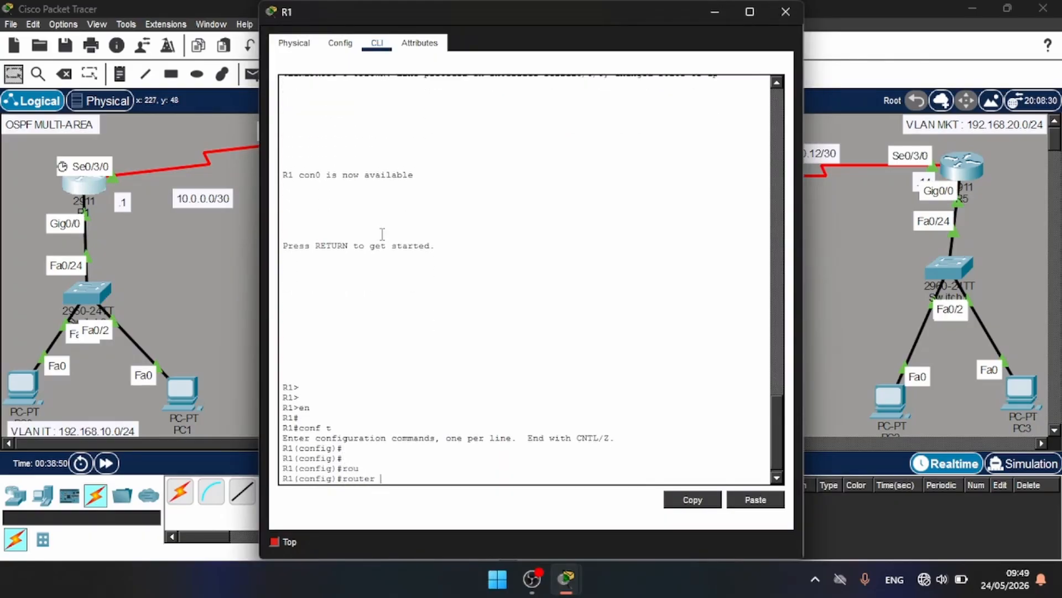
pyautogui.write('os')
pyautogui.press('Tab')
pyautogui.write('1')
pyautogui.press('Return')
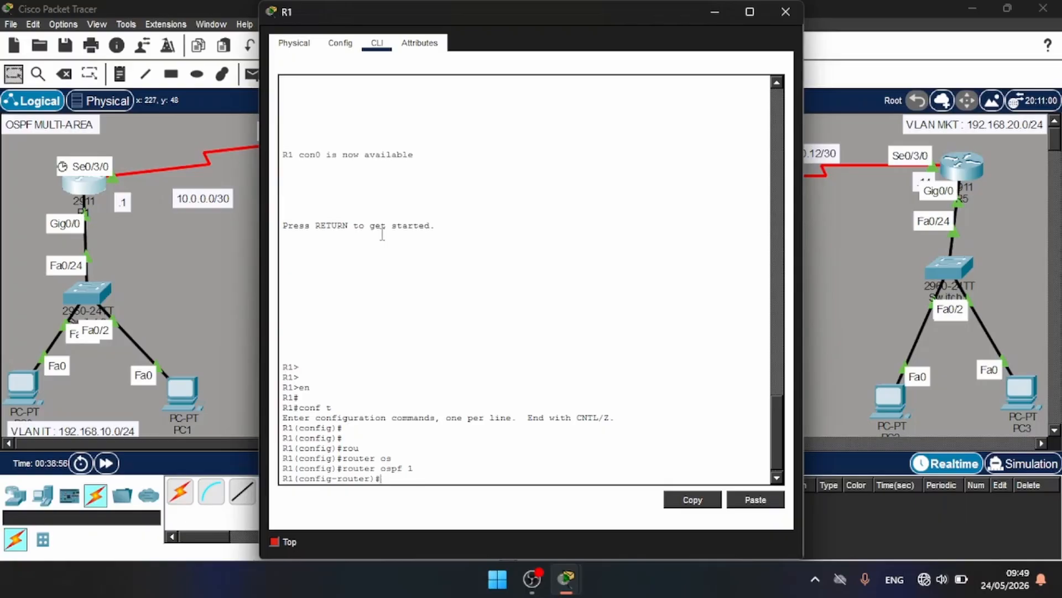
# Advertise network 192.168.10.0 with wildcard mask 0.0.0.255 in area 1 on R1
pyautogui.write('net')
pyautogui.press('Tab')
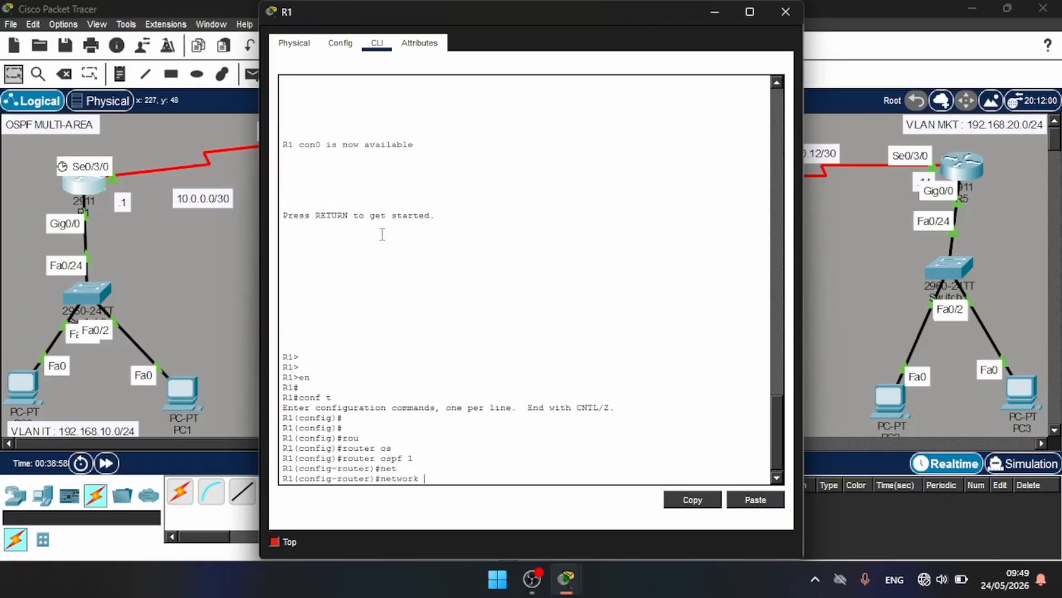
pyautogui.write('192.168.10.0 0.0.0.255')
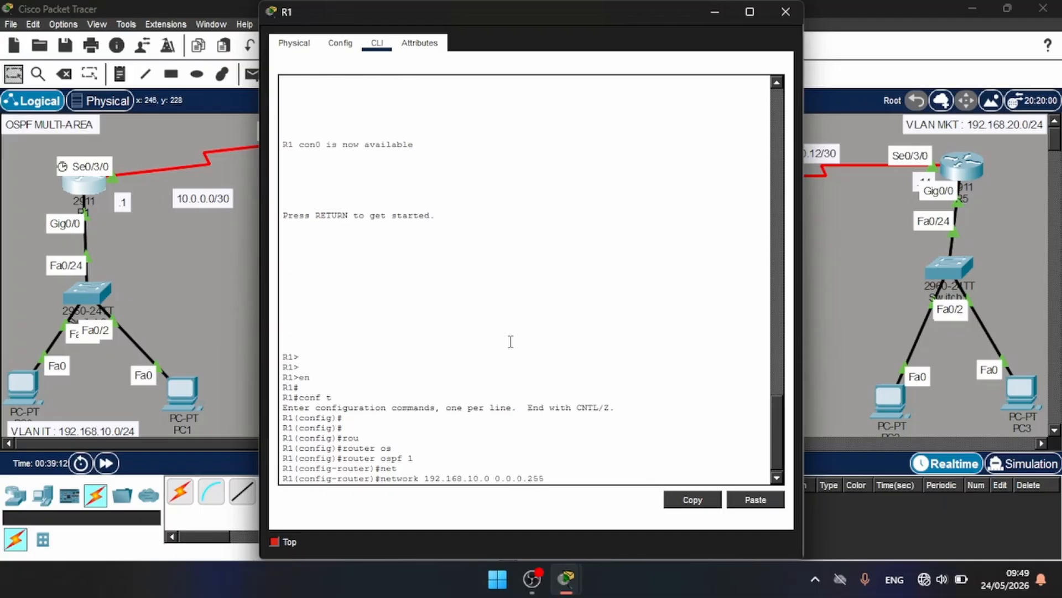
pyautogui.write(' area 1')
pyautogui.press('Return')
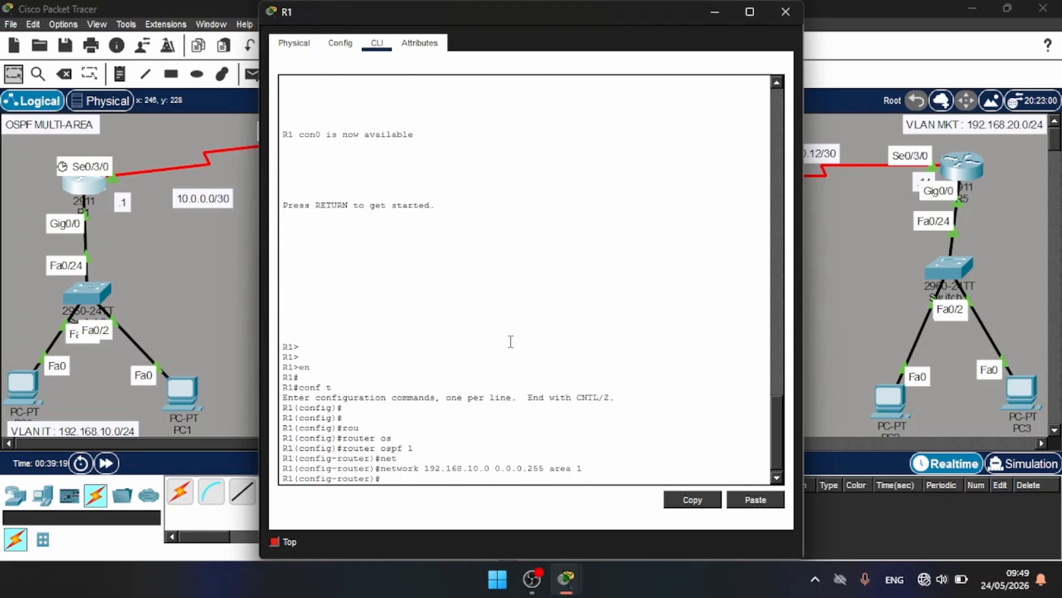
# Advertise network 10.0.0.0 with wildcard mask 0.0.0.3 in area 1 on R1
pyautogui.write('net')
pyautogui.press('Tab')
pyautogui.write('1')
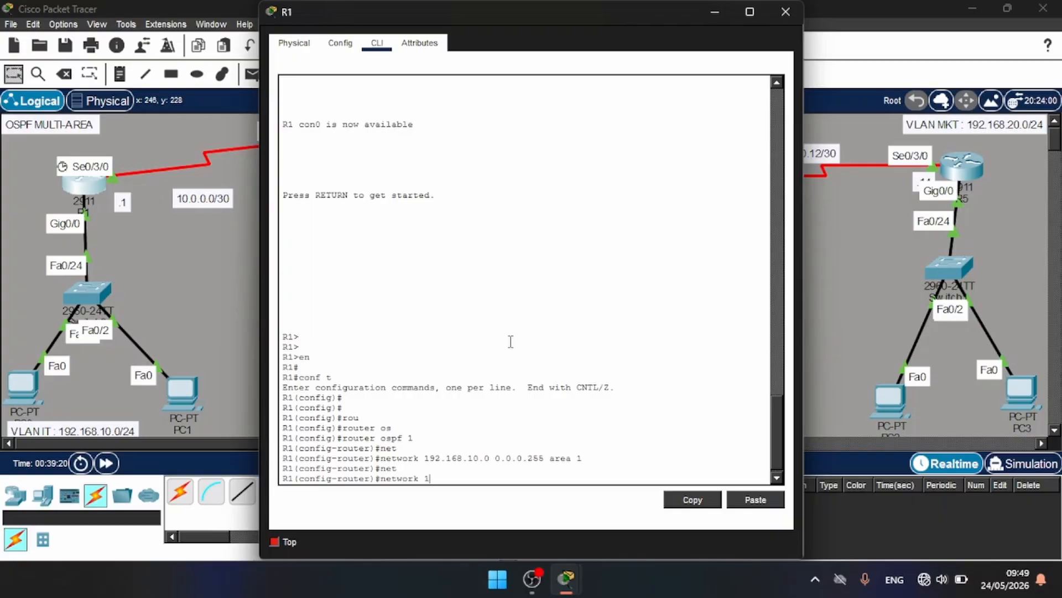
pyautogui.write('0.0.0.0 0.0.0.3 area 1')
pyautogui.press('Return')
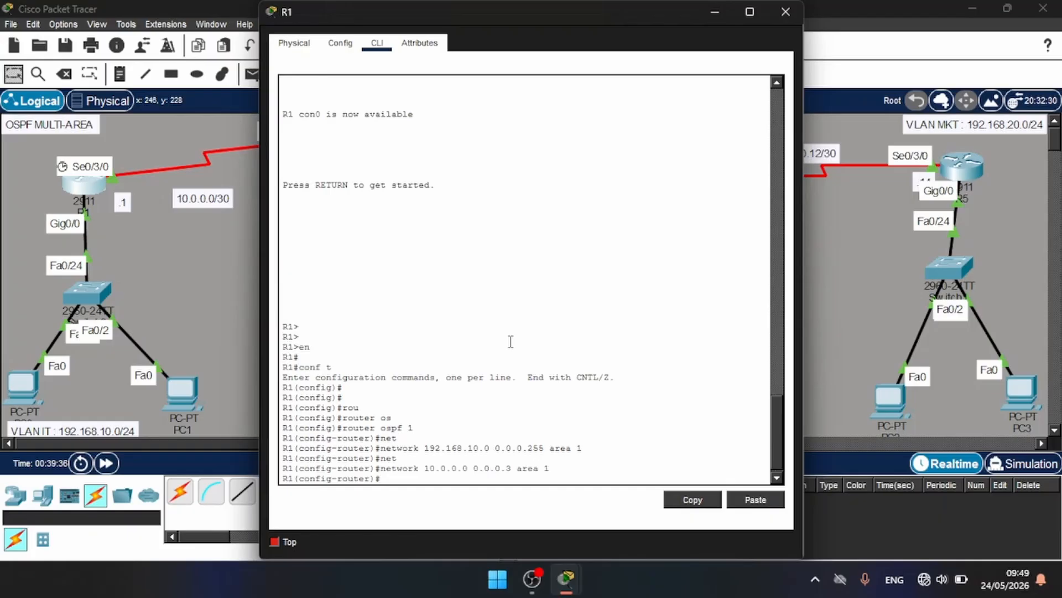
# Leave R1's configuration mode with end, save with wr and close the R1 window
pyautogui.write('end')
pyautogui.press('Return')
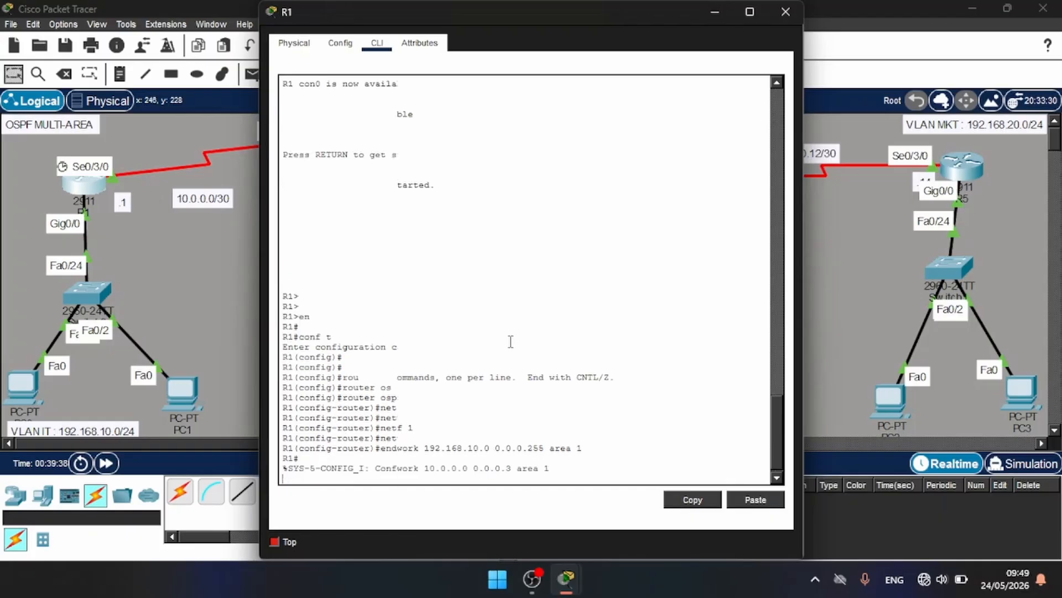
pyautogui.write('wr')
pyautogui.press('Return')
pyautogui.press('Return')
pyautogui.press('Return')
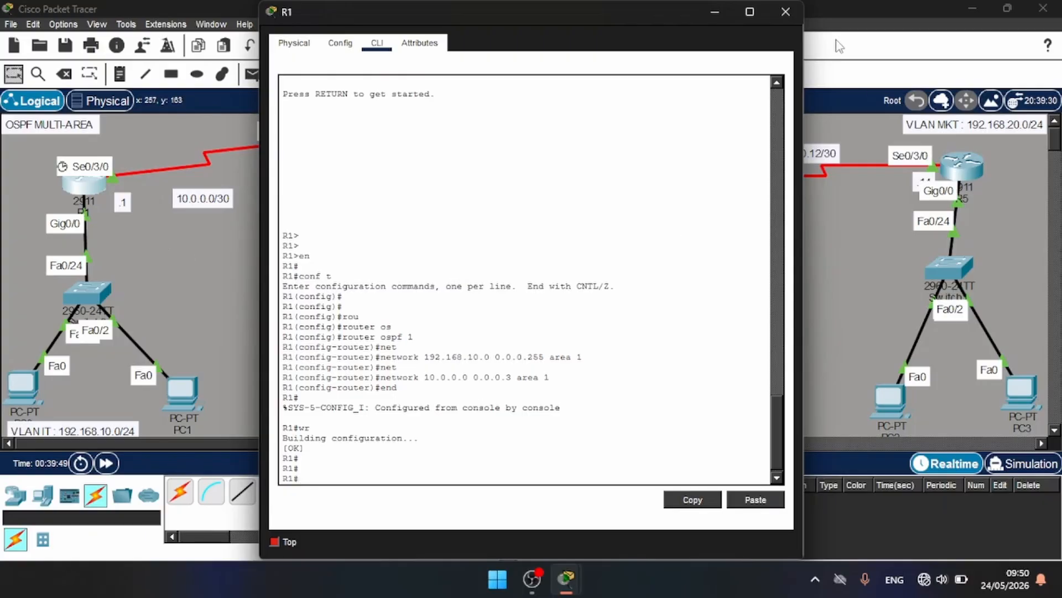
pyautogui.click(796, 17)
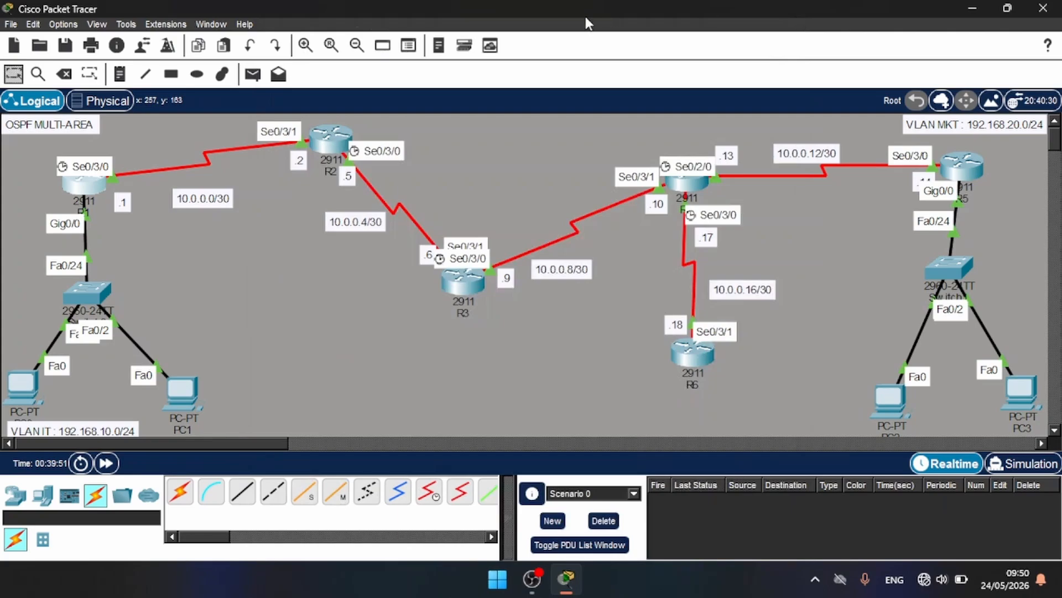
# Draw an ellipse filled with blue (#0000ff) around router R1 and return to the Select tool
pyautogui.click(202, 77)
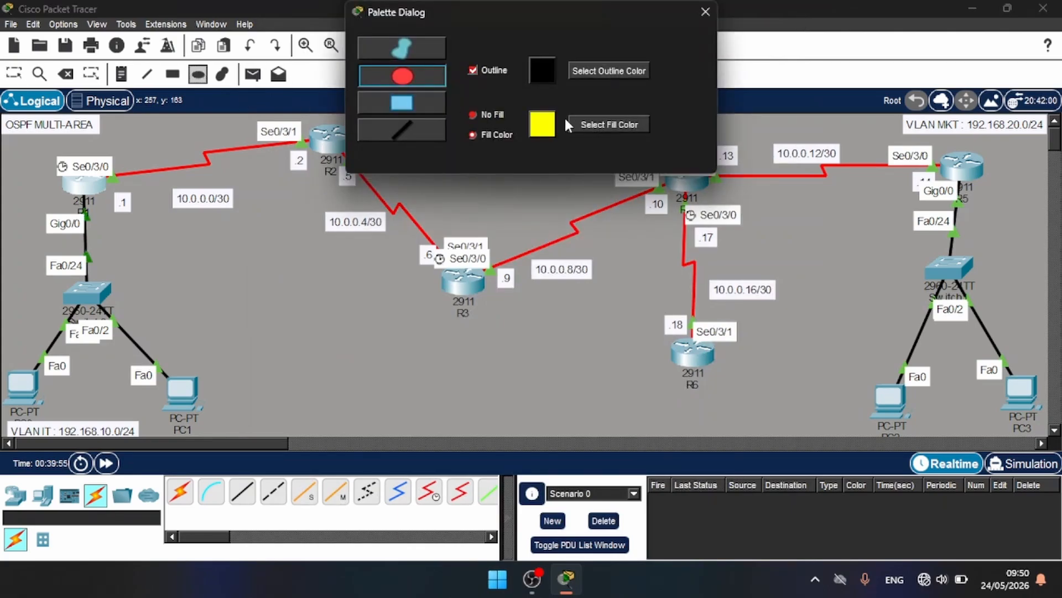
pyautogui.click(608, 122)
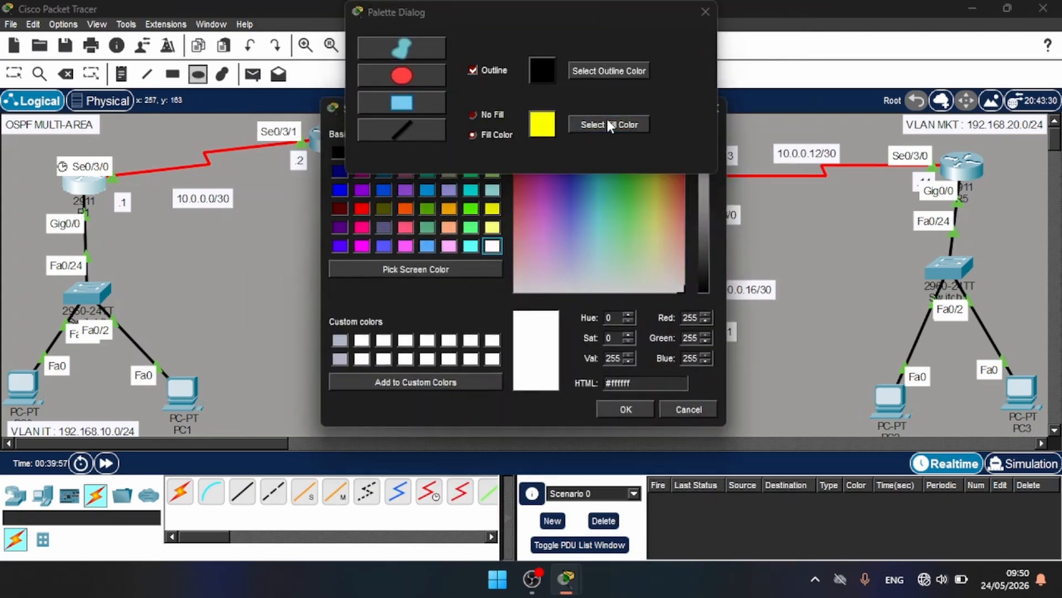
pyautogui.click(338, 188)
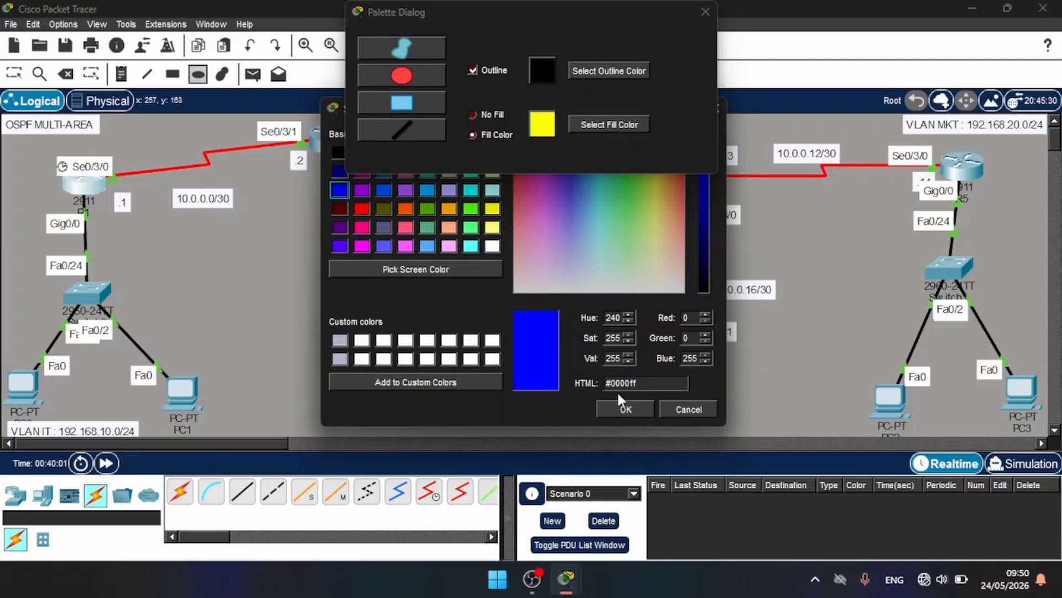
pyautogui.click(624, 409)
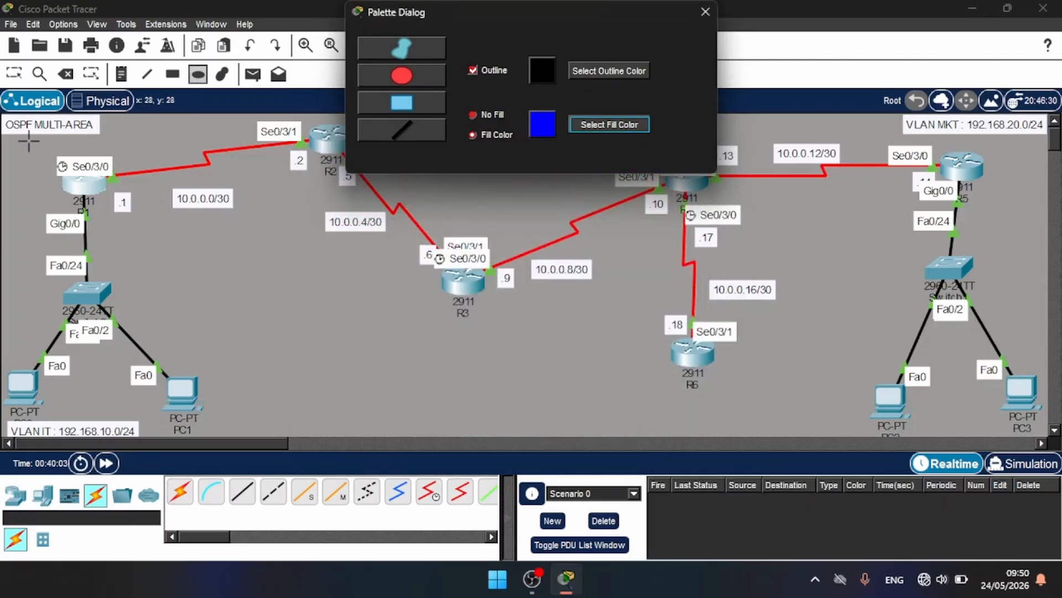
pyautogui.moveTo(28, 141)
pyautogui.mouseDown()
pyautogui.moveTo(142, 207)
pyautogui.moveTo(165, 239)
pyautogui.mouseUp()
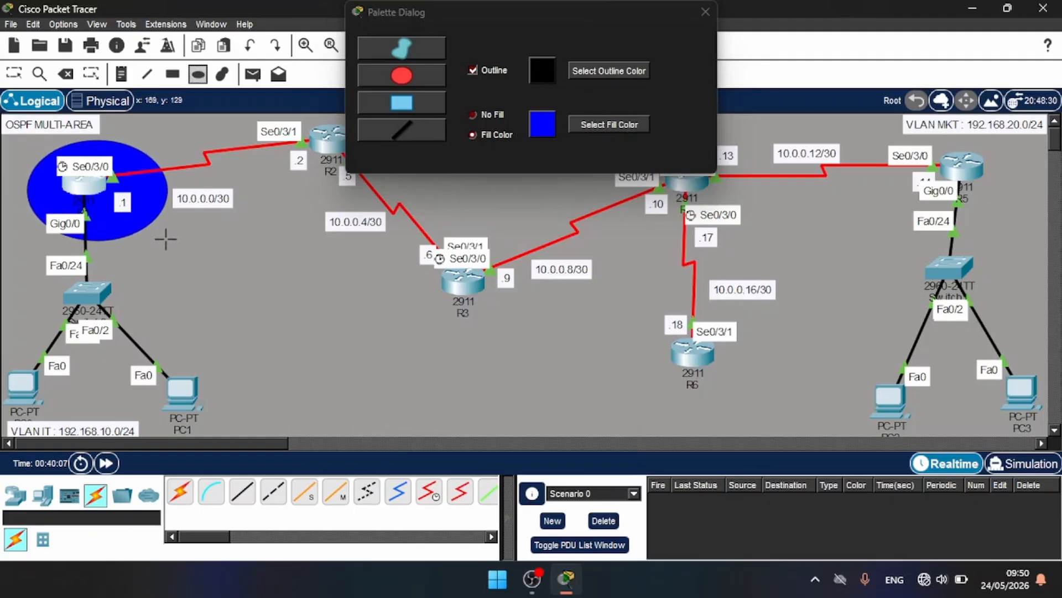
pyautogui.click(705, 12)
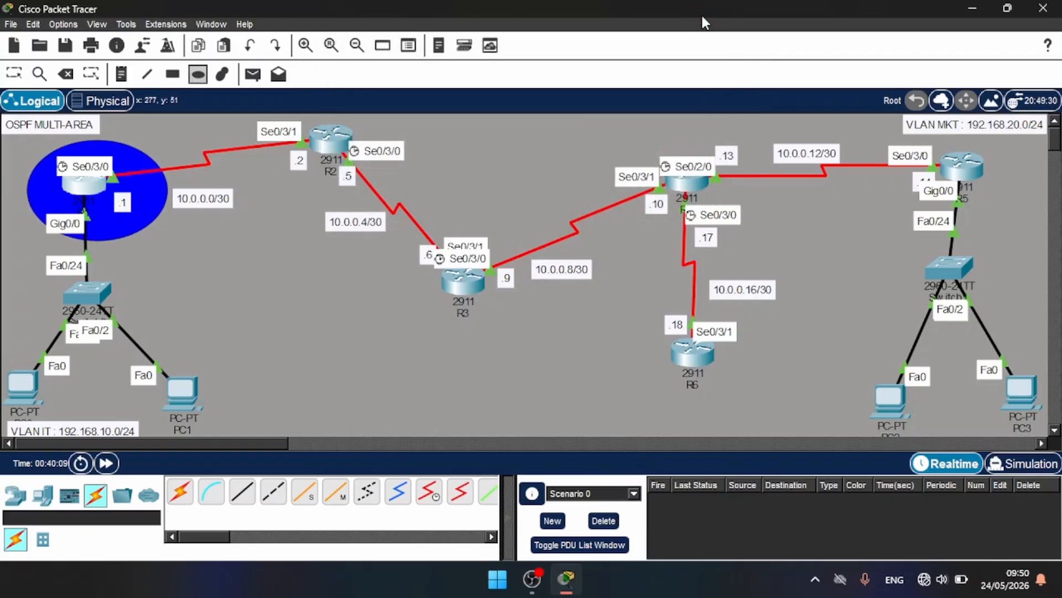
pyautogui.click(15, 76)
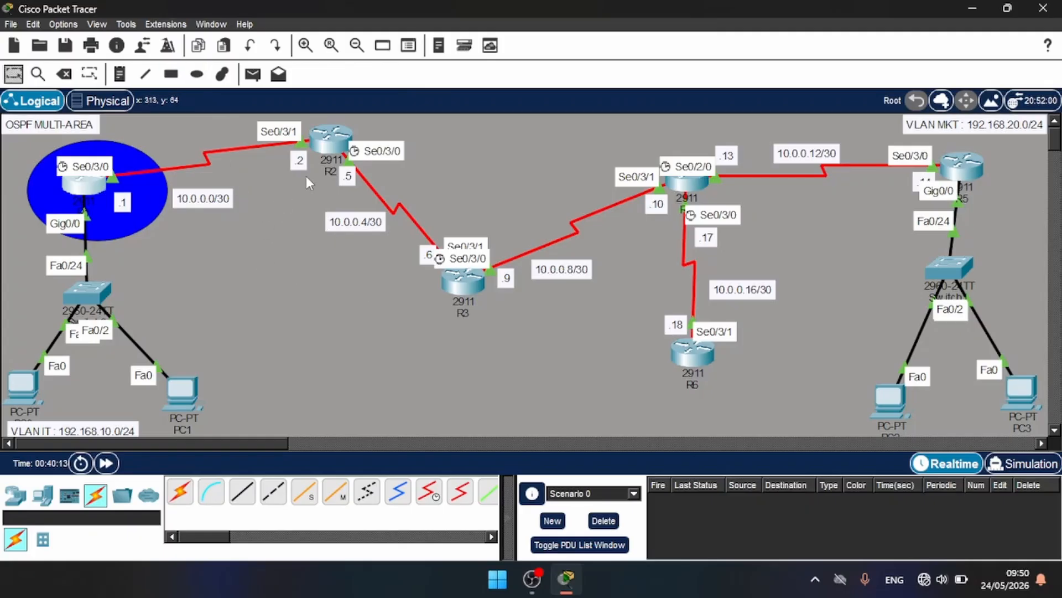
# Open router R2's command line and enter global configuration mode with en and conf t
pyautogui.click(329, 140)
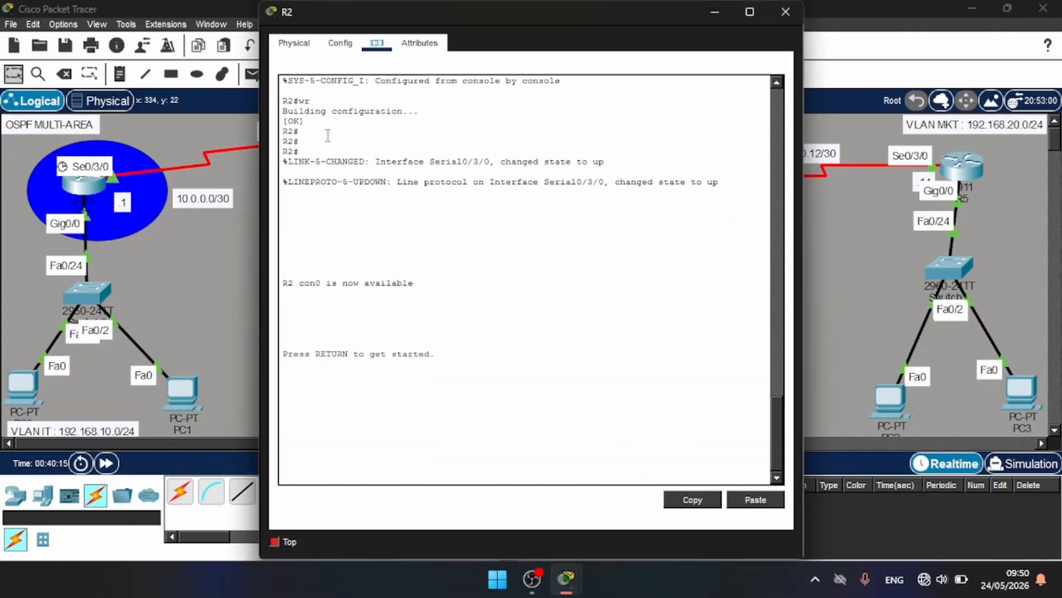
pyautogui.press('Return')
pyautogui.press('Return')
pyautogui.press('Return')
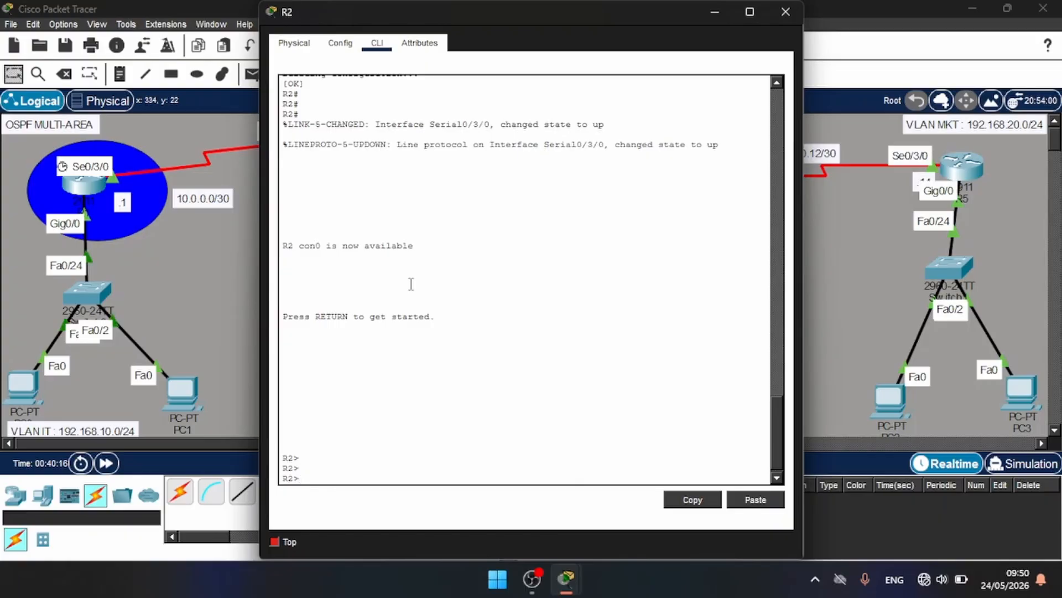
pyautogui.write('en')
pyautogui.press('Return')
pyautogui.write('conf t')
pyautogui.press('Return')
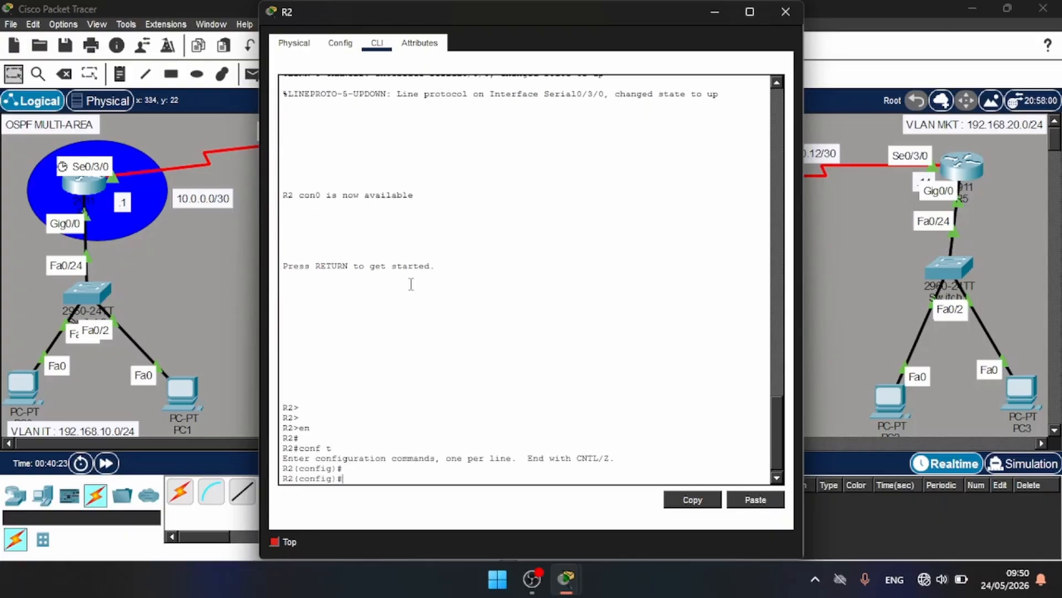
pyautogui.press('Return')
pyautogui.press('Return')
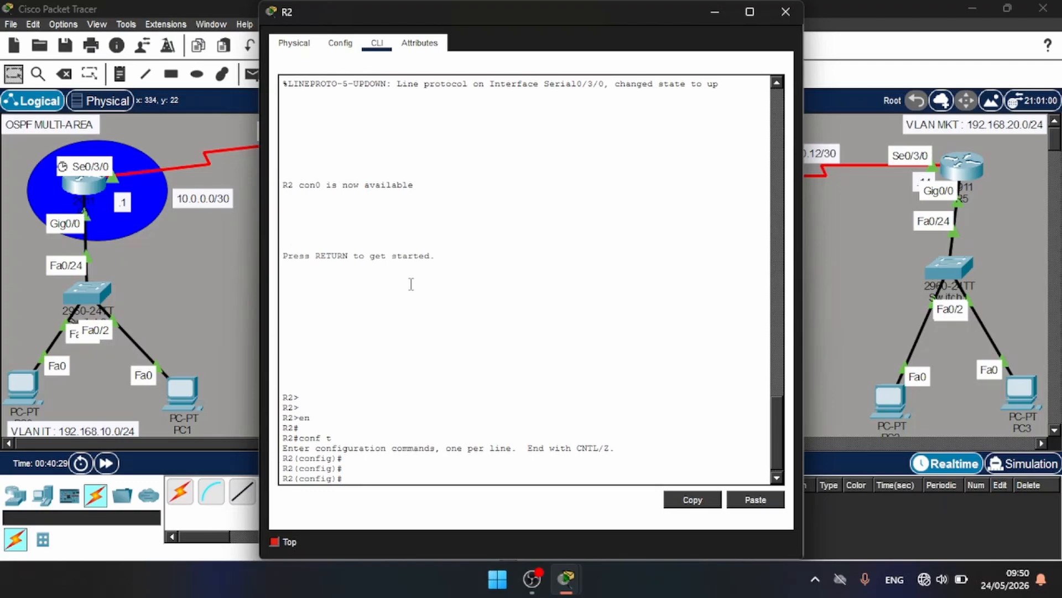
# Start OSPF process 1 on R2 with router ospf 1
pyautogui.write('router ')
pyautogui.write('os')
pyautogui.press('Tab')
pyautogui.write('1')
pyautogui.press('Return')
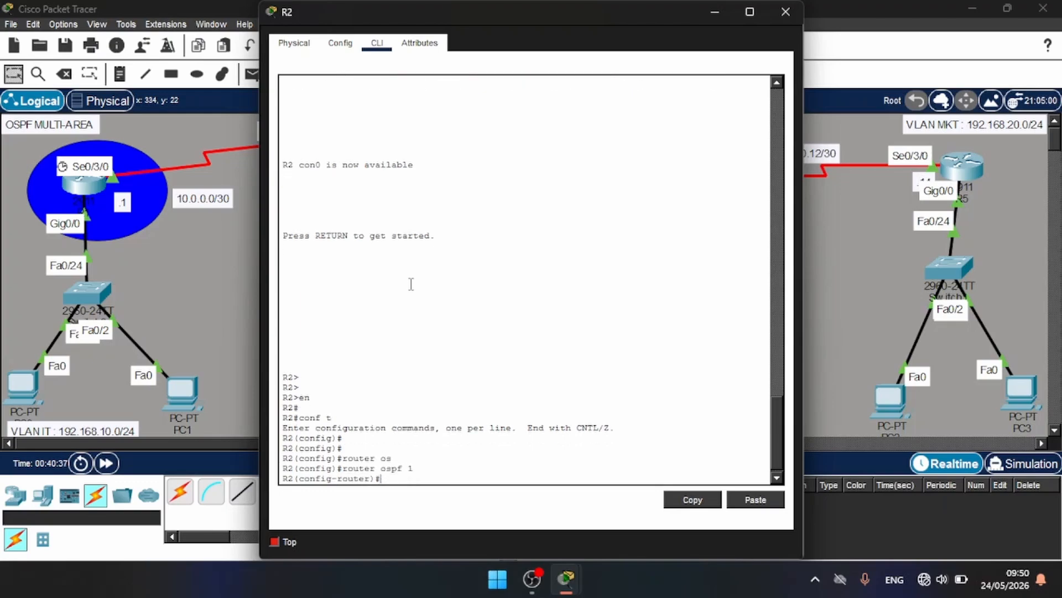
# Advertise network 10.0.0.0 with wildcard mask 0.0.0.3 in area 0 under R2's OSPF process
pyautogui.write('net')
pyautogui.press('Tab')
pyautogui.write('10.0.0.0')
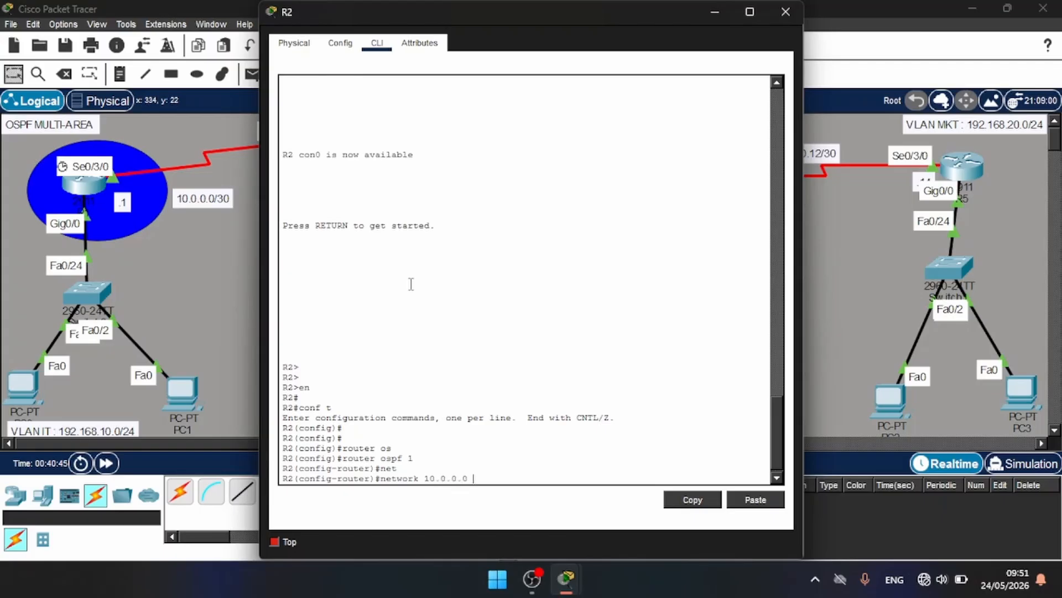
pyautogui.write(' 0.0.0.3 ')
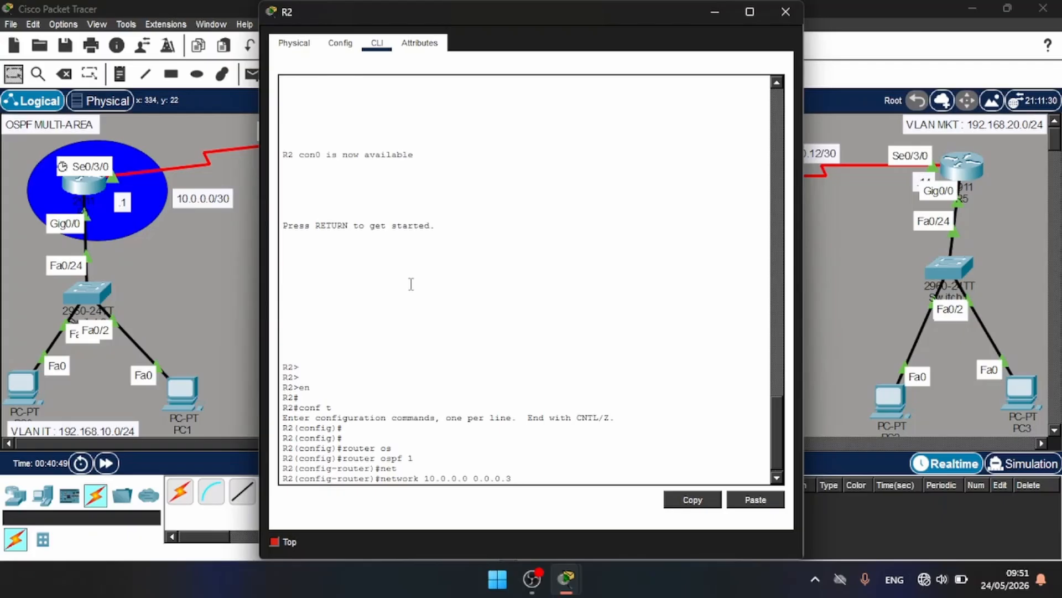
pyautogui.write('area')
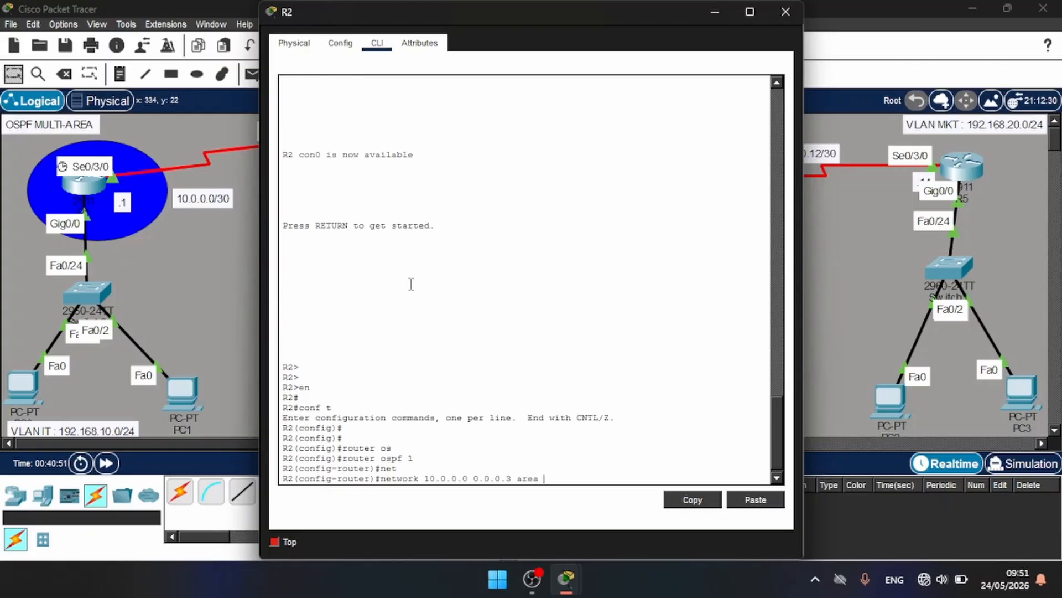
pyautogui.write(' 0')
pyautogui.press('Return')
pyautogui.press('Return')
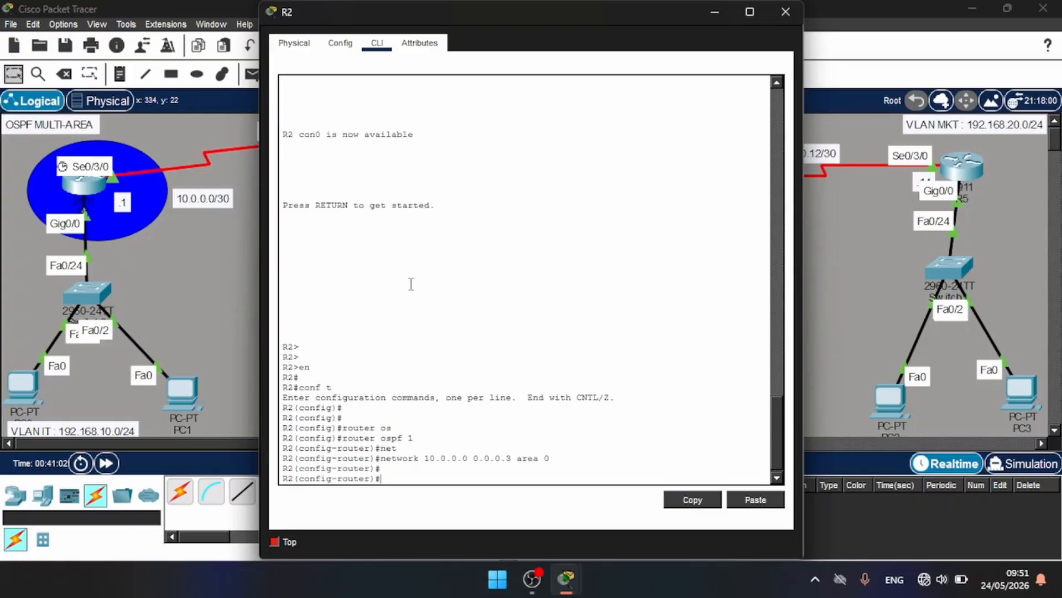
# Leave R2's configuration mode with end, save with wr and close the R2 window
pyautogui.write('end')
pyautogui.press('Return')
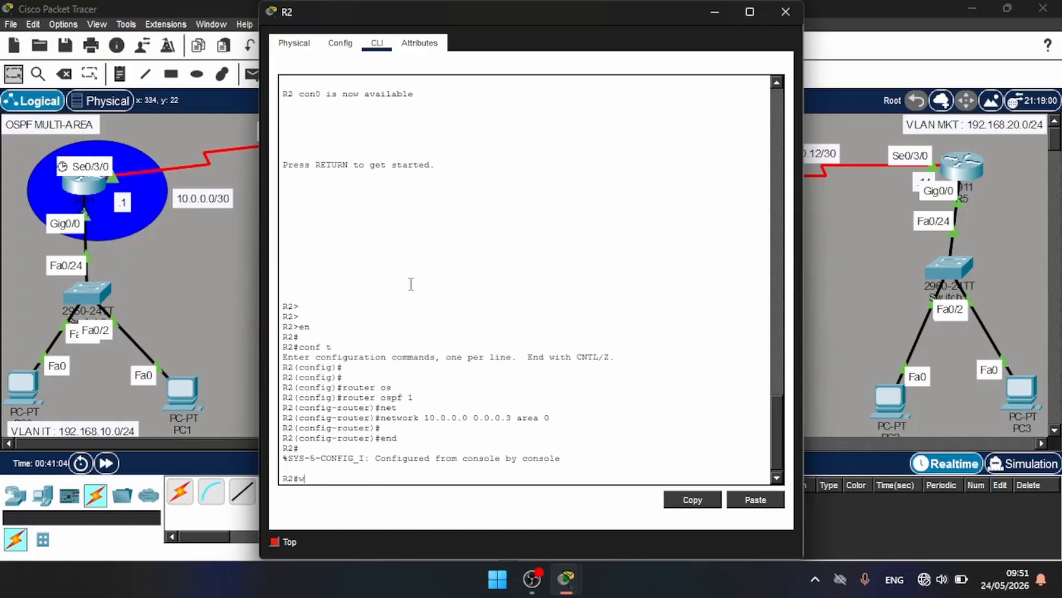
pyautogui.write('wr')
pyautogui.press('Return')
pyautogui.click(786, 12)
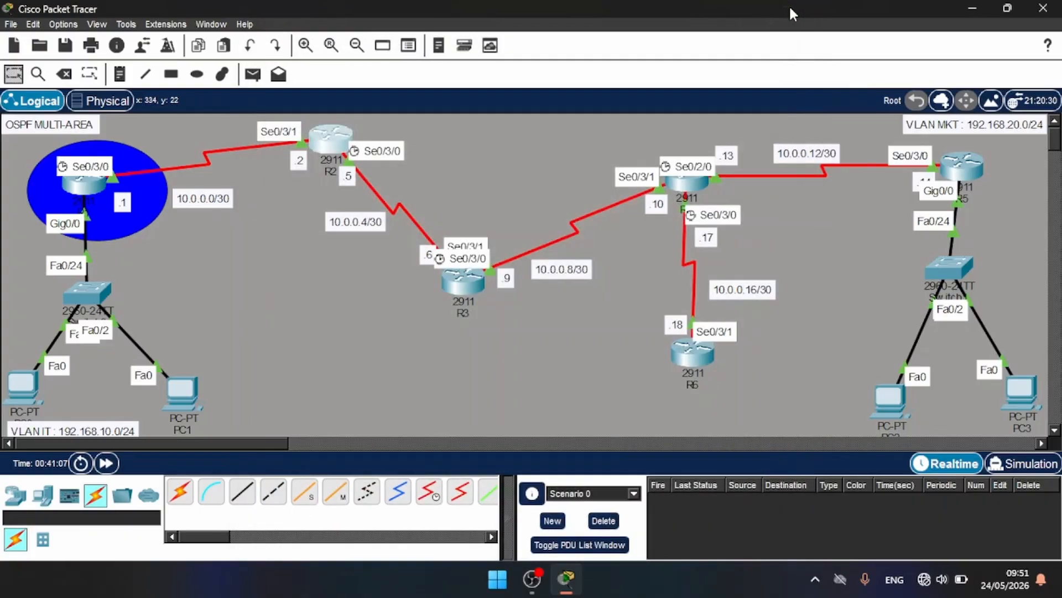
# Open router R3's command line and enter global configuration mode with en and conf t
pyautogui.click(461, 290)
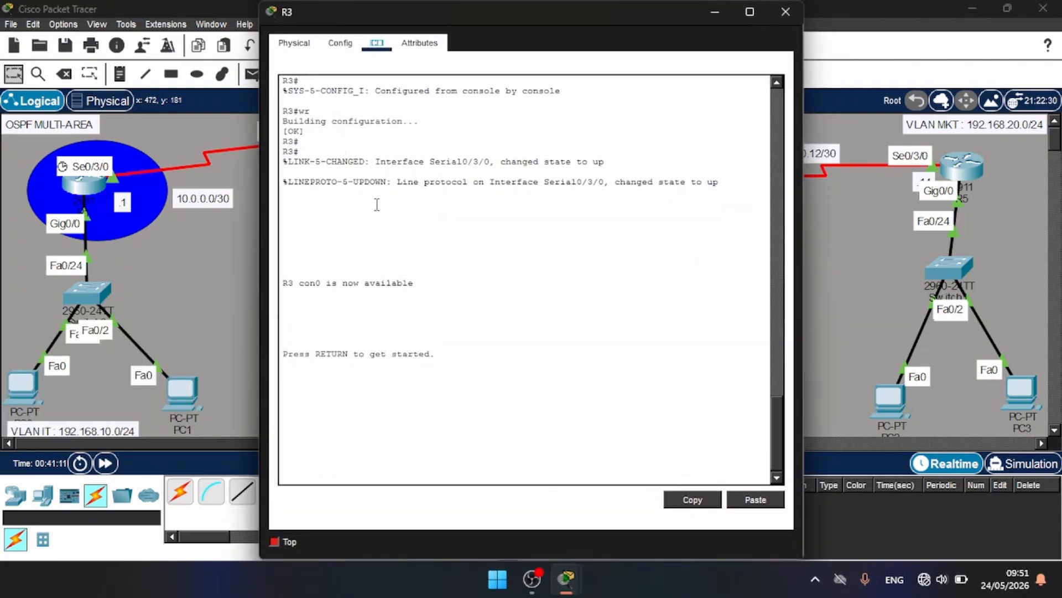
pyautogui.press('Return')
pyautogui.press('Return')
pyautogui.press('Return')
pyautogui.write('en')
pyautogui.press('Return')
pyautogui.press('Return')
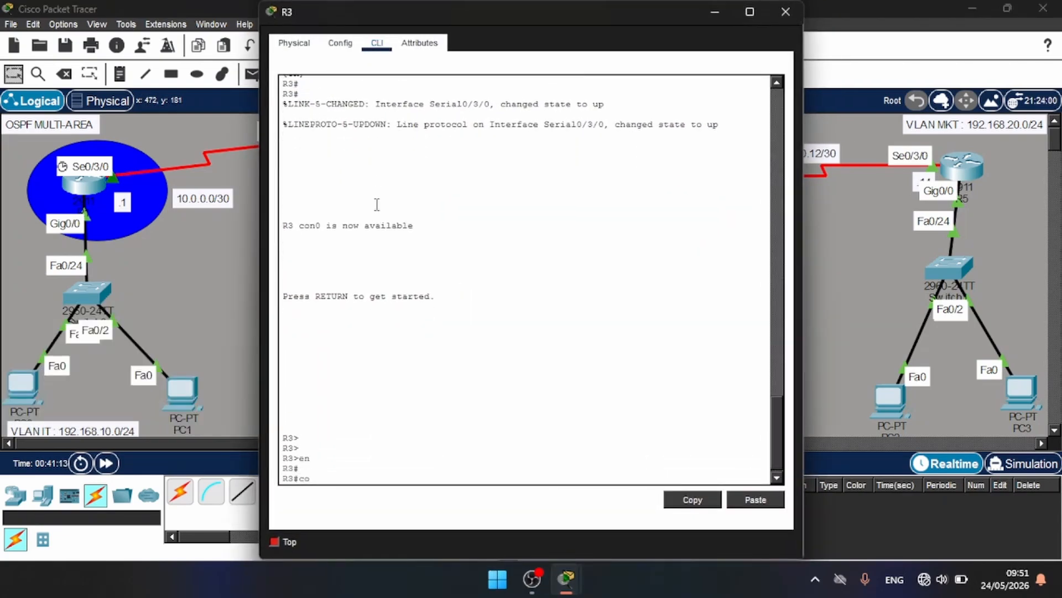
pyautogui.write('conf t')
pyautogui.press('Return')
pyautogui.press('Return')
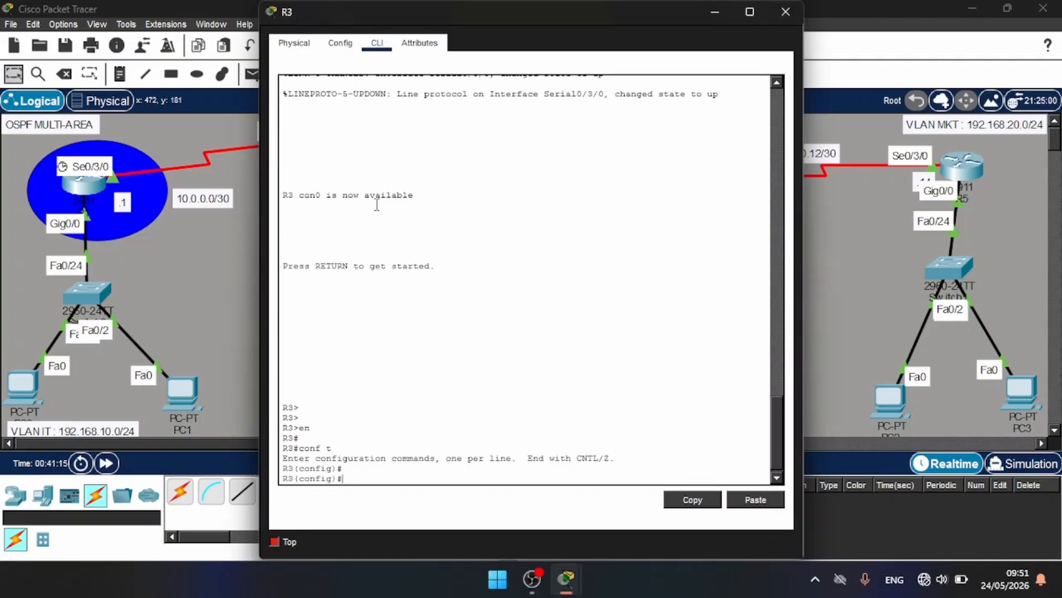
# Start OSPF process 1 on R3 with router ospf 1
pyautogui.write('rou')
pyautogui.press('Tab')
pyautogui.write('os')
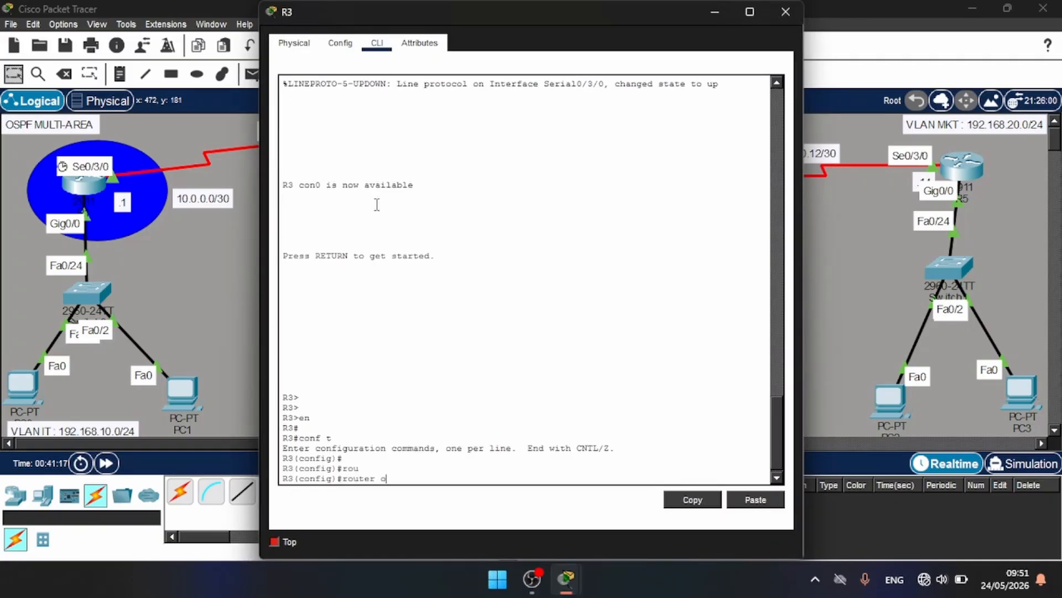
pyautogui.press('Tab')
pyautogui.write('1')
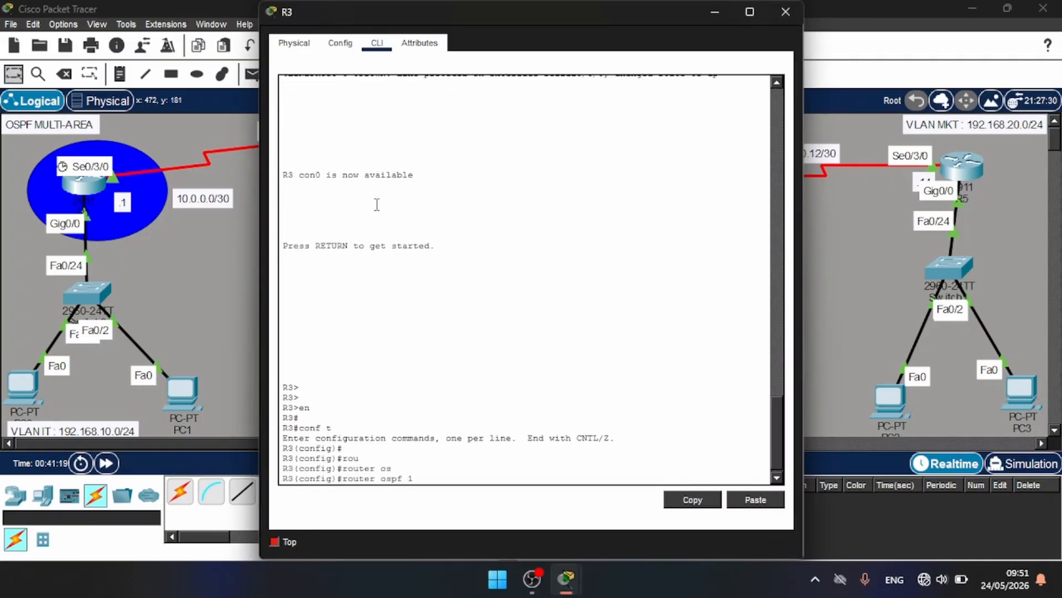
pyautogui.press('Return')
# Advertise network 10.0.0.0 with wildcard mask 0.0.0.3 in area 0 under R3's OSPF process
pyautogui.write('net')
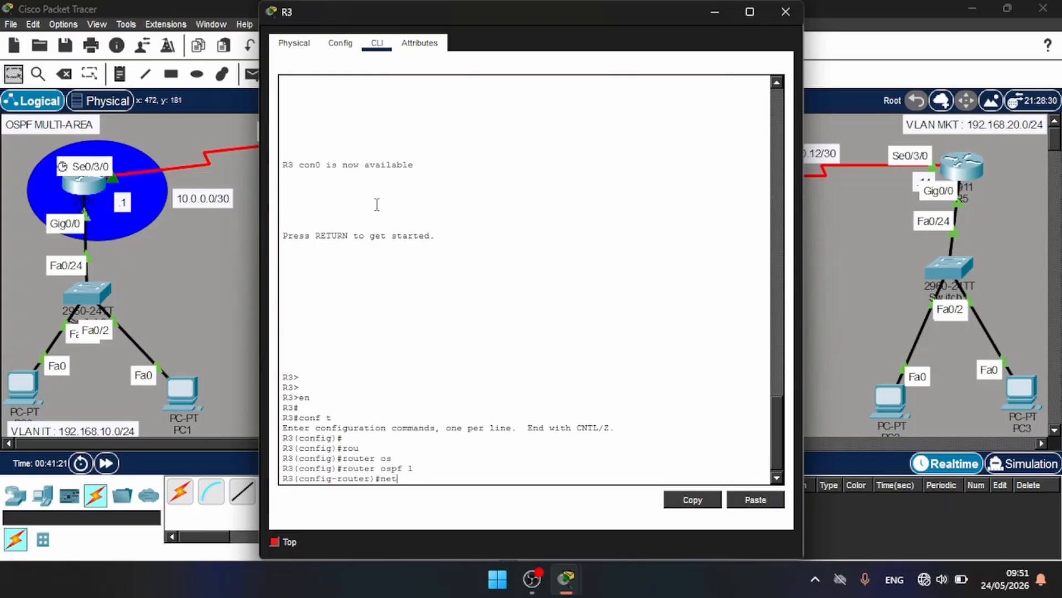
pyautogui.press('Tab')
pyautogui.write('10.0.0')
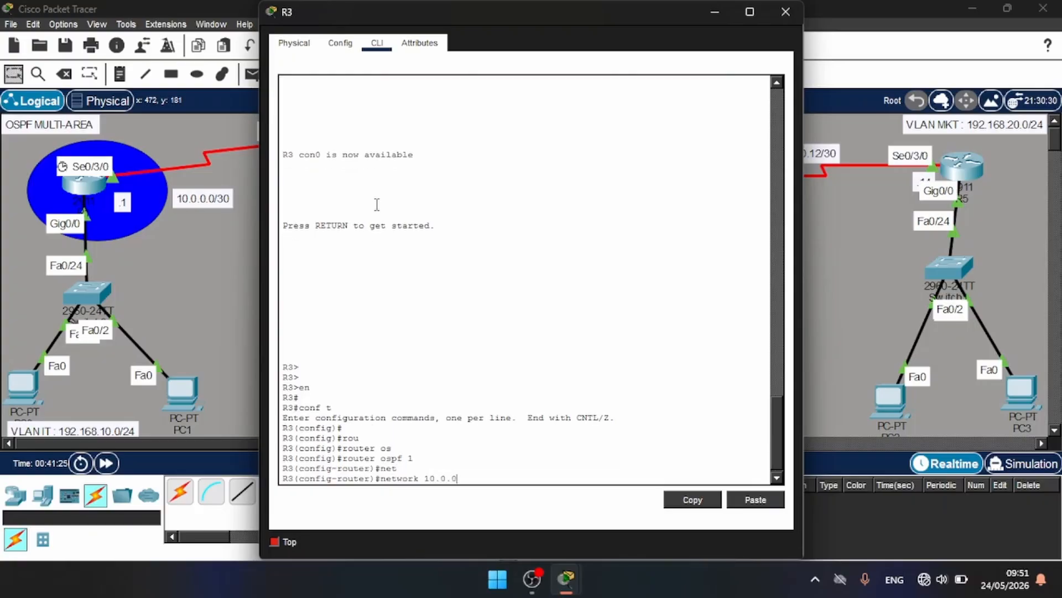
pyautogui.write('.0 0.0.0.3 area 0')
pyautogui.press('Return')
pyautogui.press('Return')
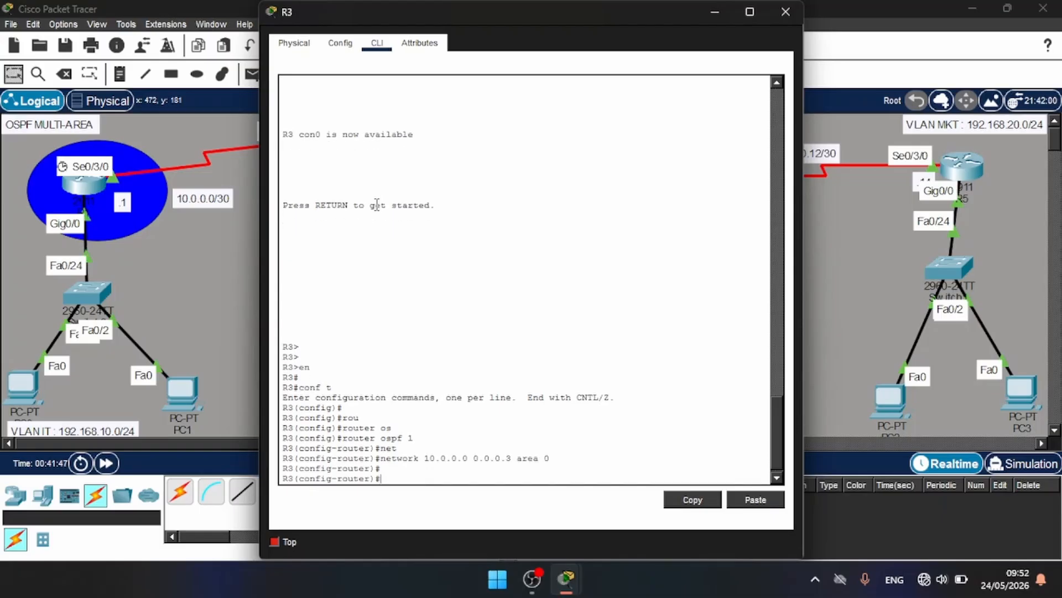
# Save R3's configuration with do wr and close the R3 window
pyautogui.write('do wr')
pyautogui.press('Return')
pyautogui.press('Return')
pyautogui.press('Return')
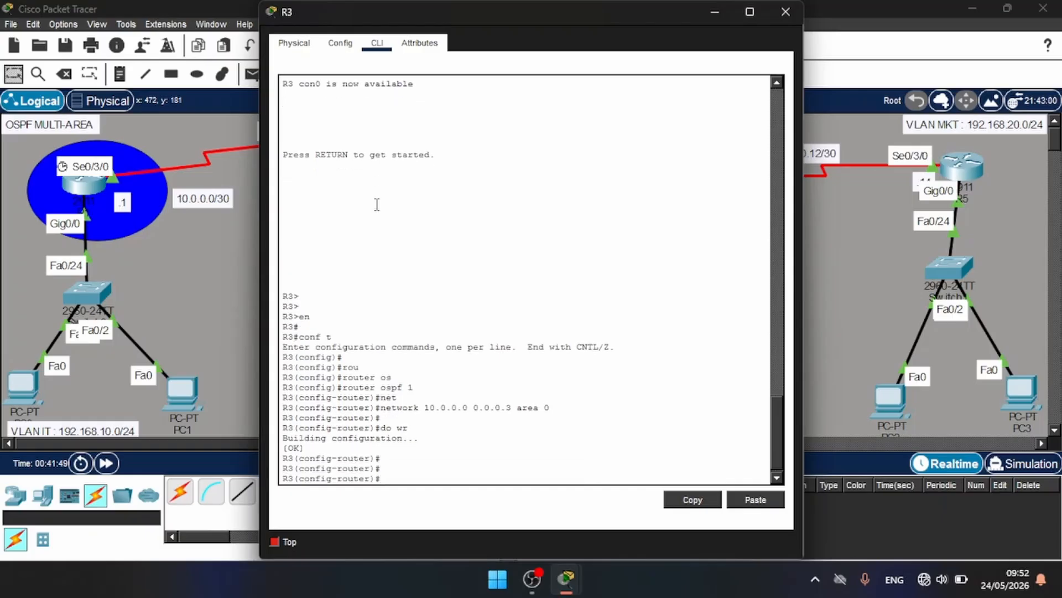
pyautogui.click(785, 12)
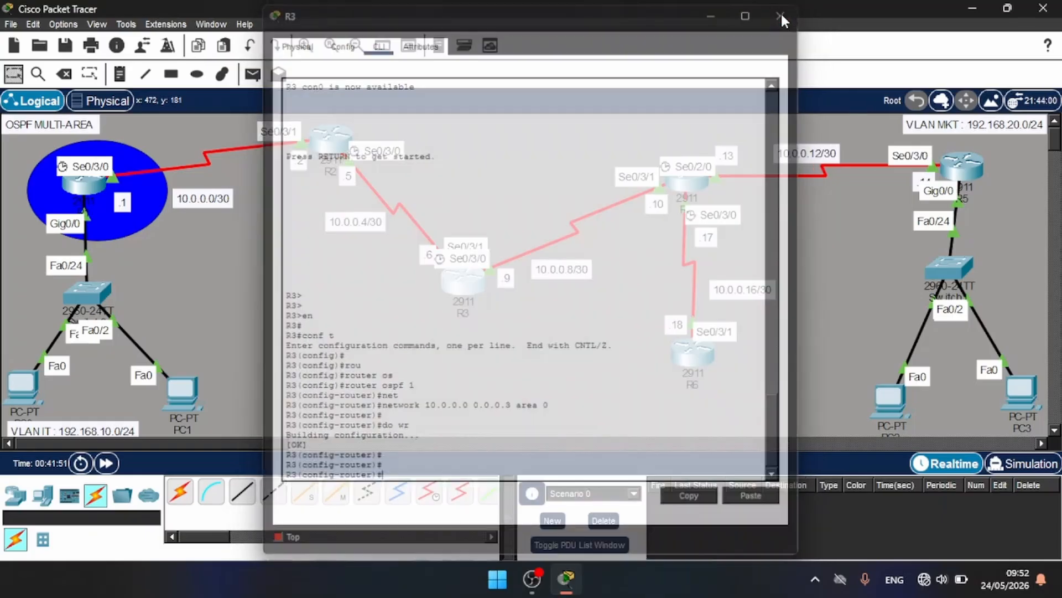
# Open router R4's command line and enter global configuration mode with en and conf, accepting the default terminal source
pyautogui.click(687, 187)
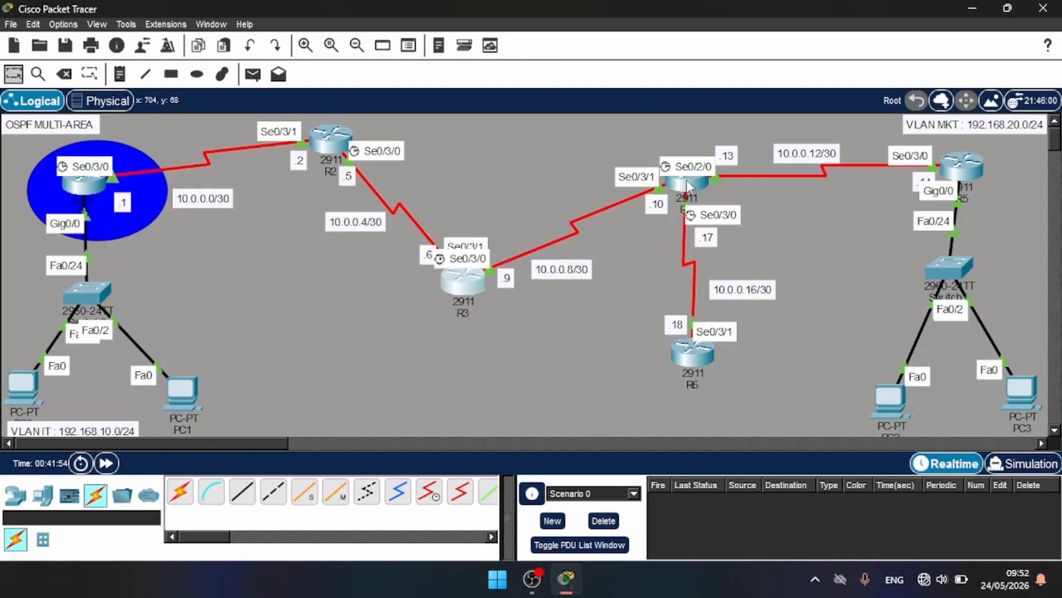
pyautogui.write('en')
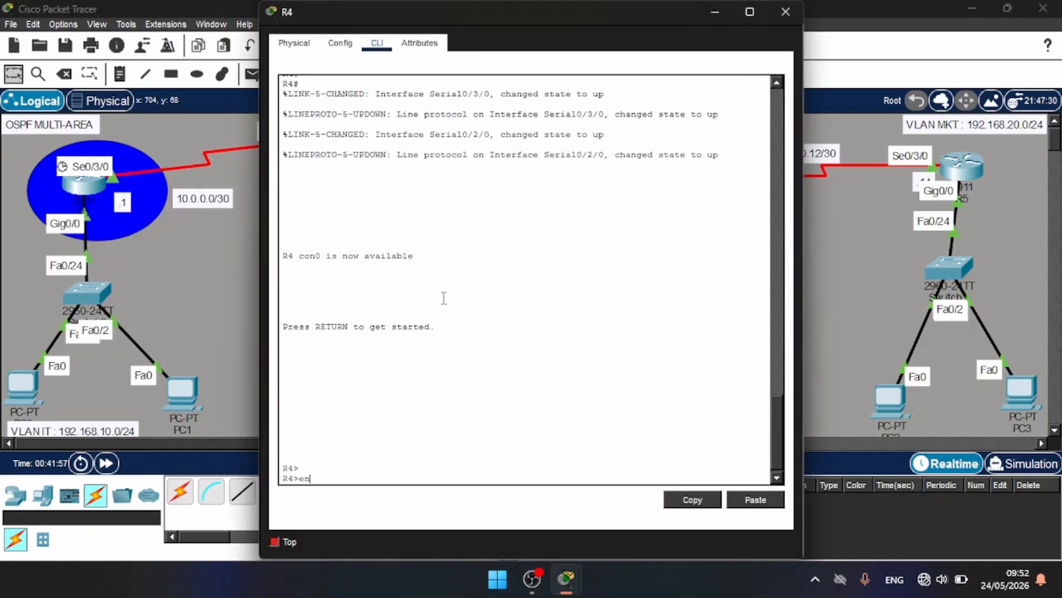
pyautogui.press('Return')
pyautogui.write('conf')
pyautogui.press('Return')
pyautogui.press('Return')
pyautogui.press('Return')
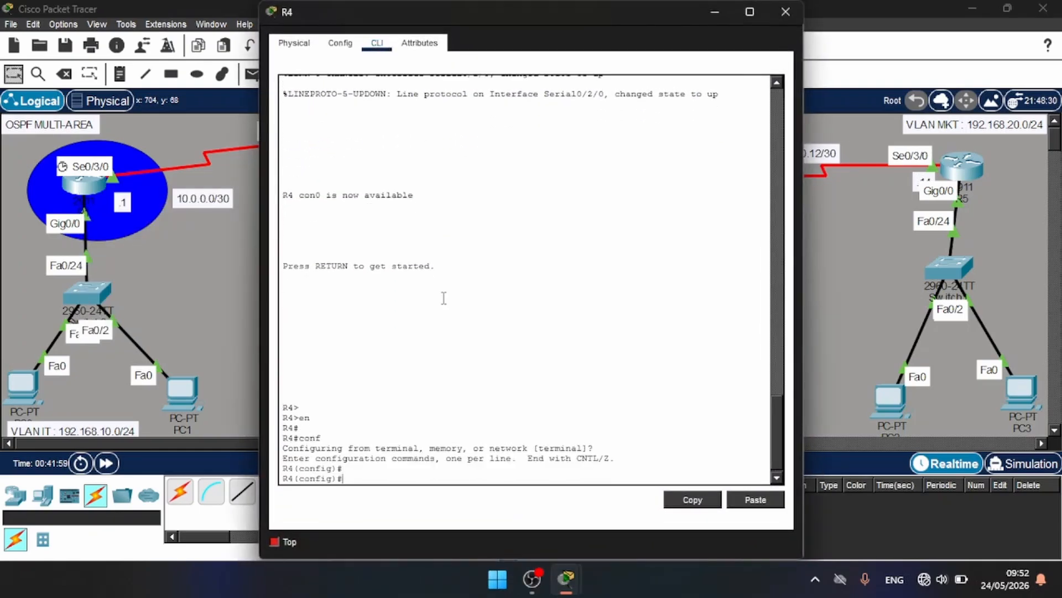
# Start OSPF process 1 on R4 with router ospf 1
pyautogui.write('rou')
pyautogui.press('Tab')
pyautogui.write('os')
pyautogui.press('Tab')
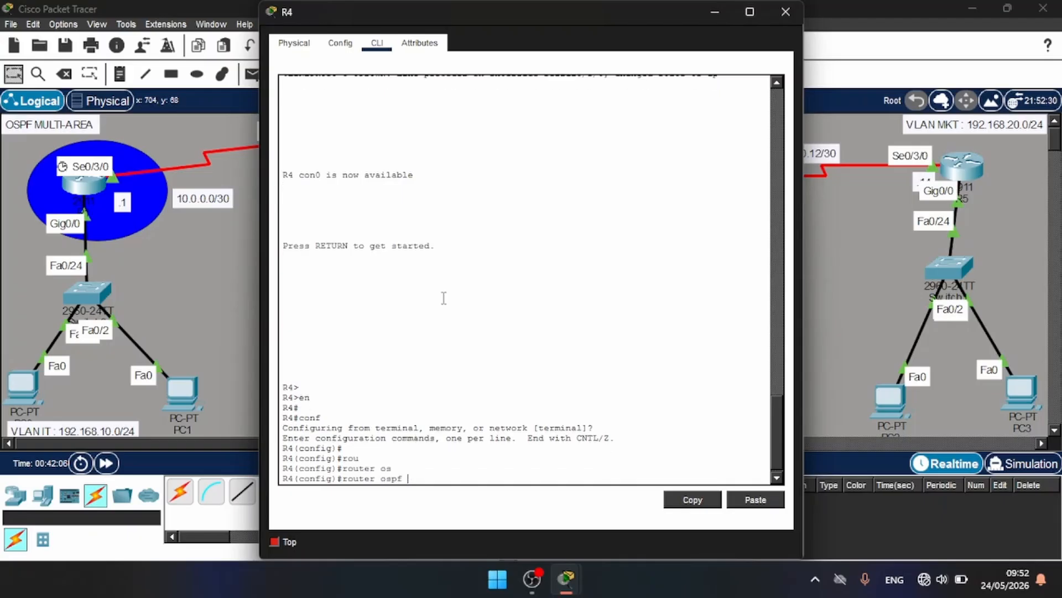
pyautogui.write('1')
pyautogui.press('Return')
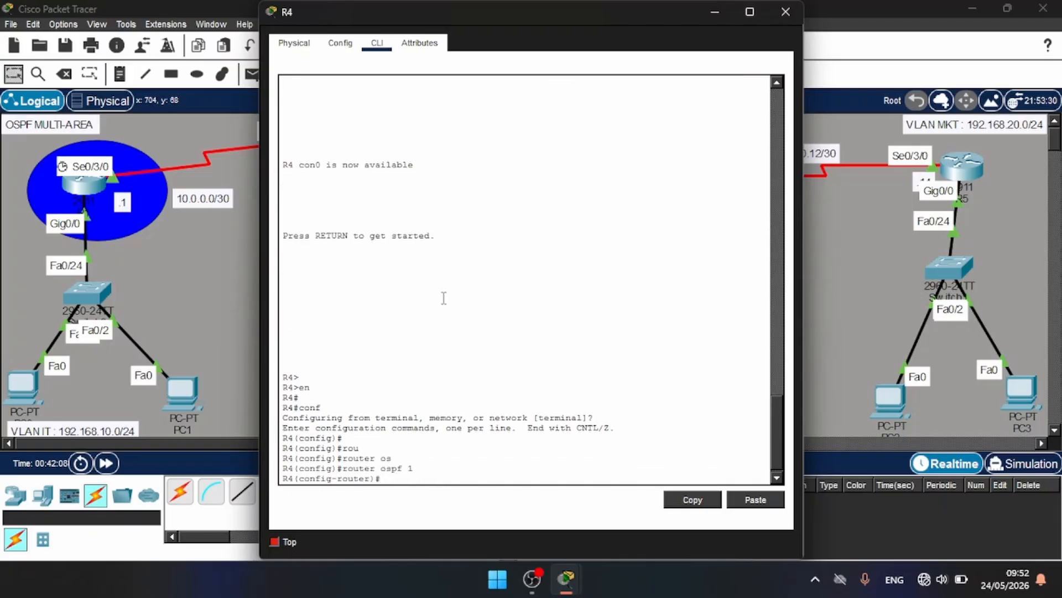
# Advertise network 10.0.0.0 with wildcard mask 0.0.0.255 in area 0 under R4's OSPF process
pyautogui.write('net')
pyautogui.press('Tab')
pyautogui.write('10')
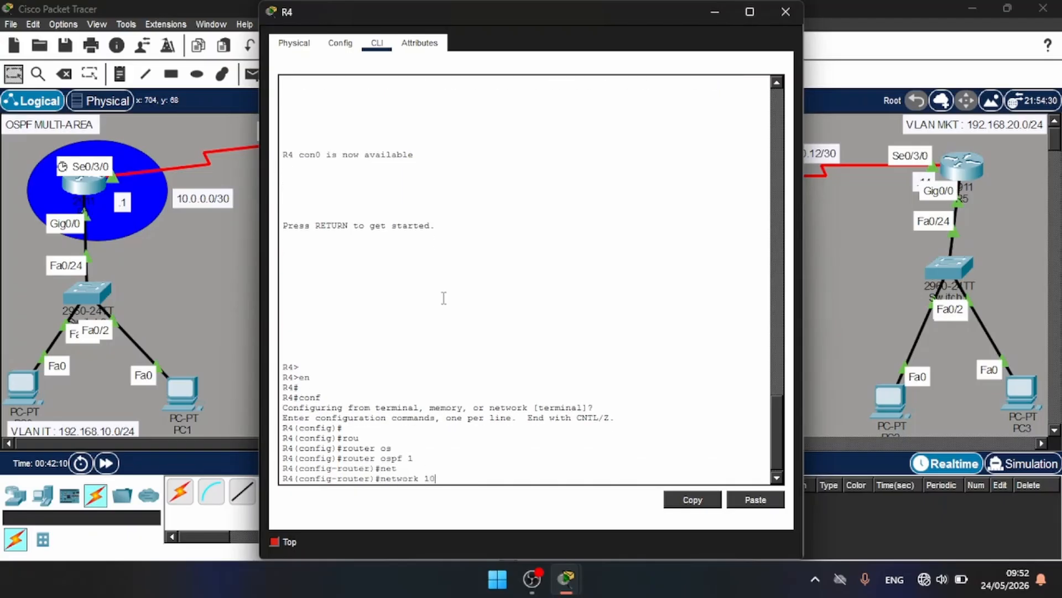
pyautogui.write('.0.0.0 0.0.0.255 area 0')
pyautogui.press('Return')
# Save R4's configuration with do wr and close the R4 window
pyautogui.write('do wr')
pyautogui.press('Return')
pyautogui.press('Return')
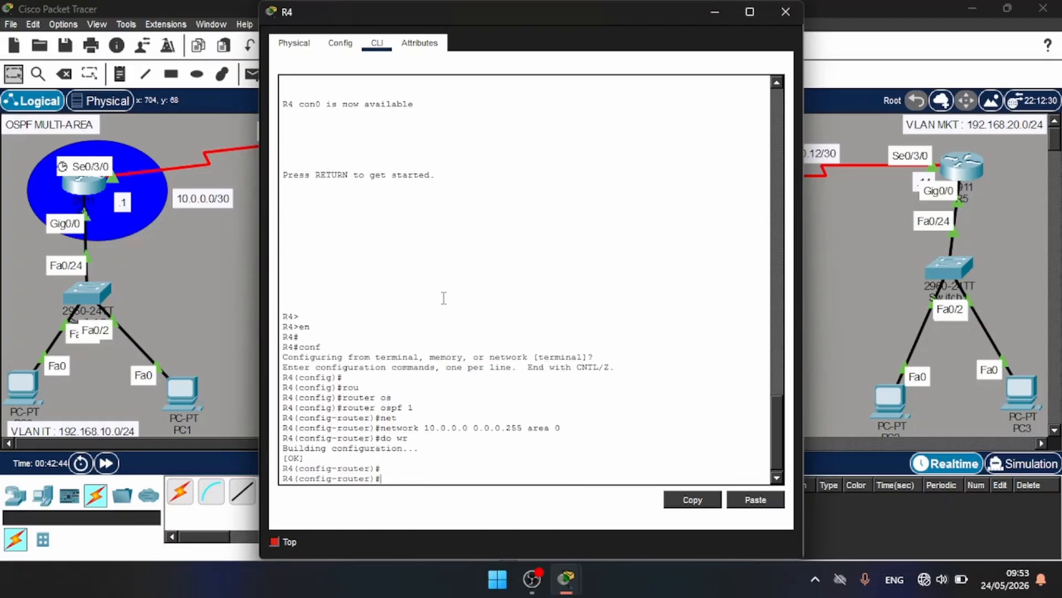
pyautogui.press('Return')
pyautogui.click(783, 14)
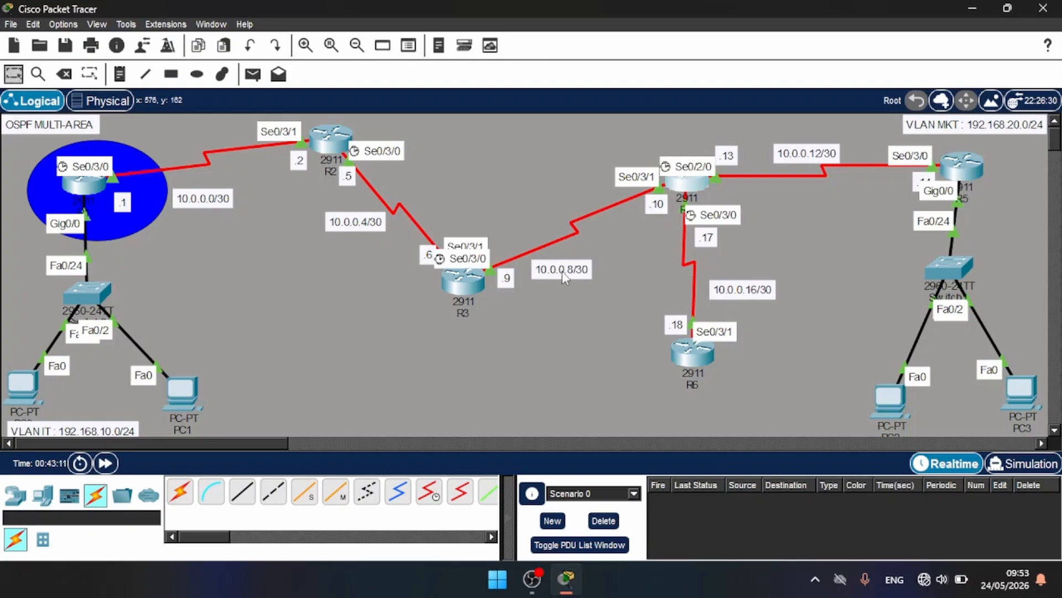
# Reopen router R2's command line and enter global configuration mode with en and conf t
pyautogui.click(319, 144)
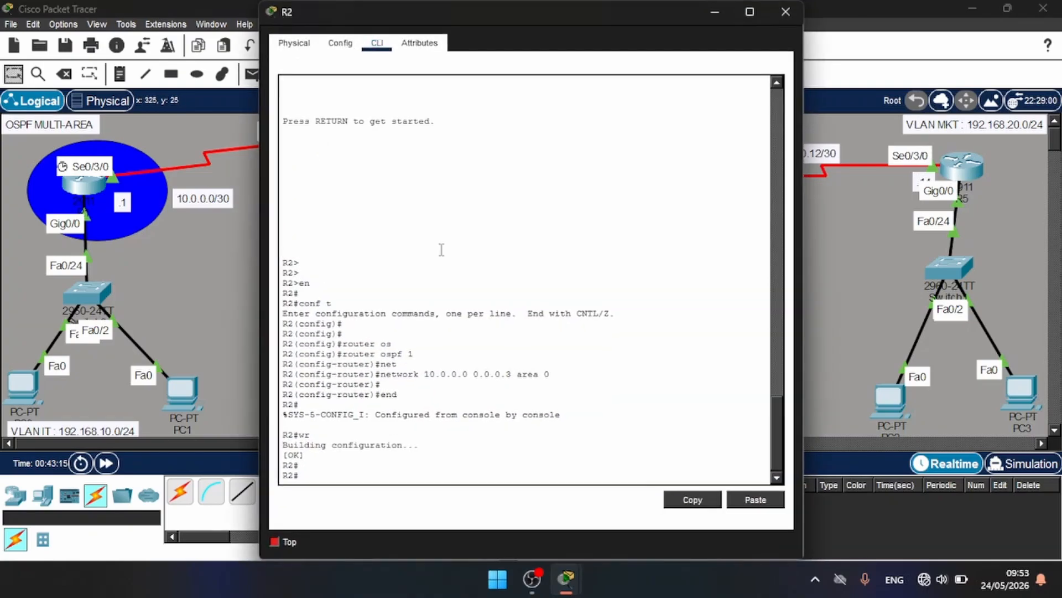
pyautogui.write('en')
pyautogui.press('Return')
pyautogui.write('co')
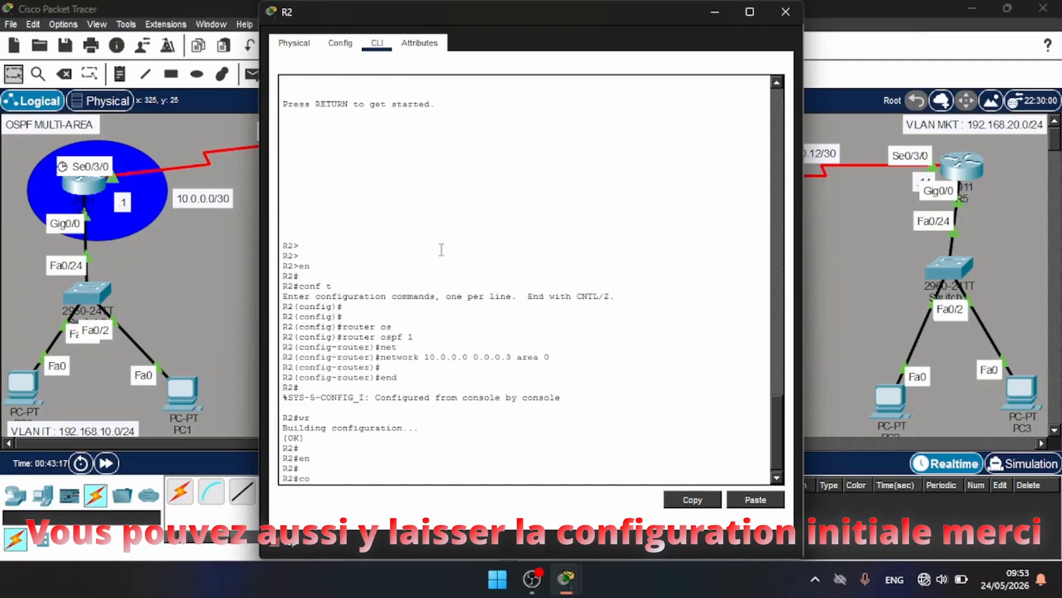
pyautogui.write('nt t')
pyautogui.press('Return')
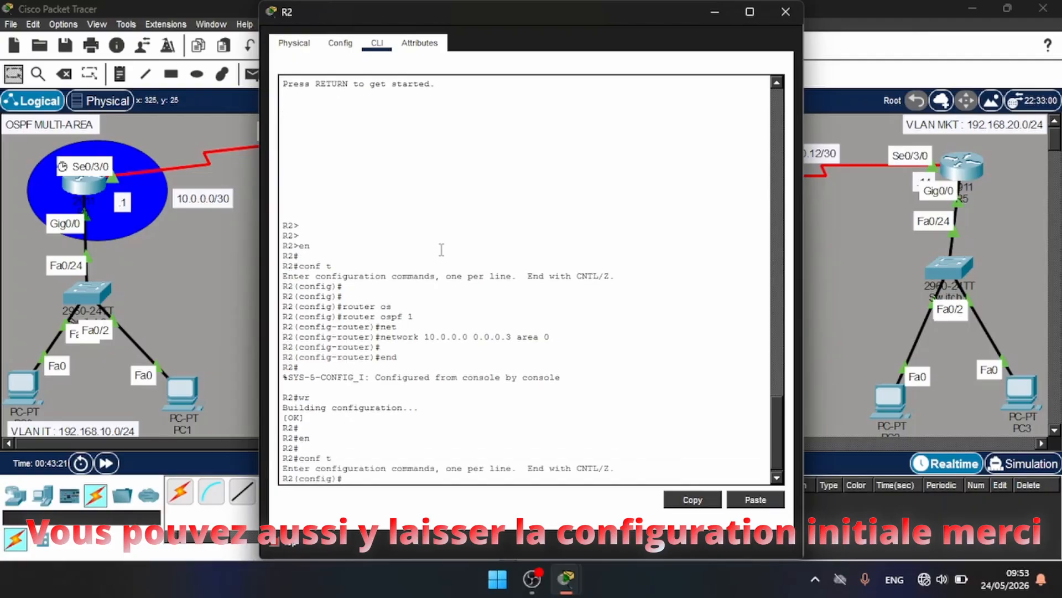
# Try to remove the OSPF network statement from R2's global configuration mode with no network 10.0.0.0 0.0.0.3 area 0
pyautogui.write('network 10.0.0.0 0.0.0.3 area 0')
pyautogui.press('Left')
pyautogui.press('Left')
pyautogui.press('Left')
pyautogui.press('Left')
pyautogui.press('Left')
pyautogui.press('Left')
pyautogui.press('Left')
pyautogui.press('Left')
pyautogui.press('Left')
pyautogui.press('Left')
pyautogui.press('Left')
pyautogui.press('Left')
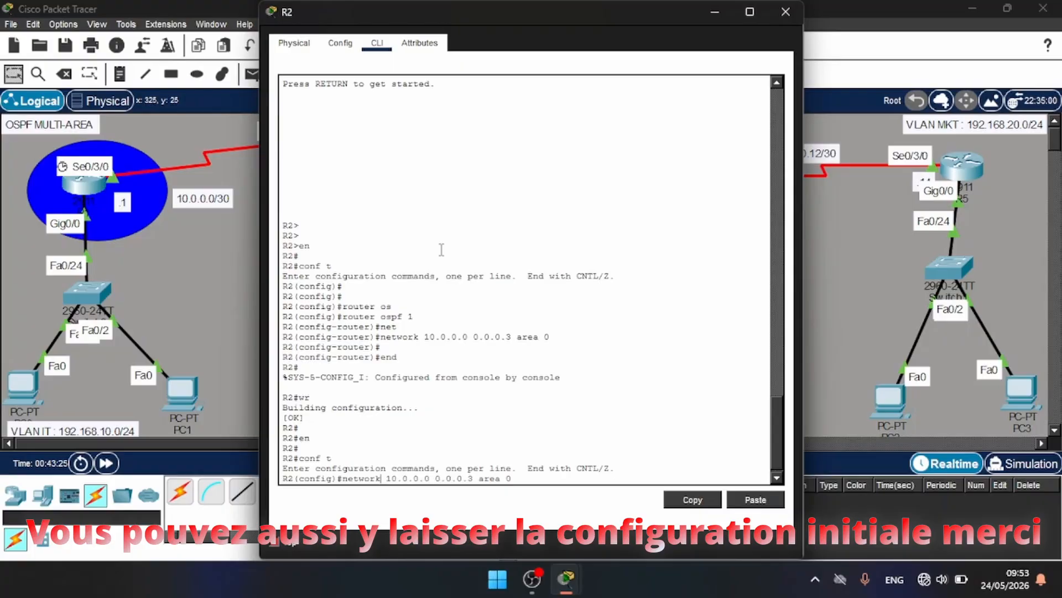
pyautogui.write('no')
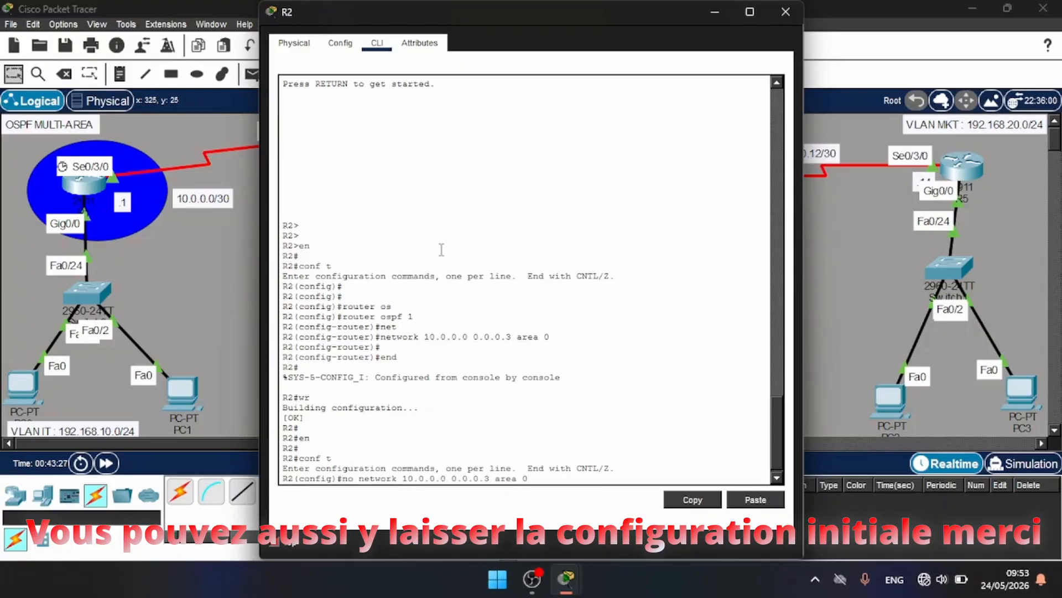
pyautogui.press('Return')
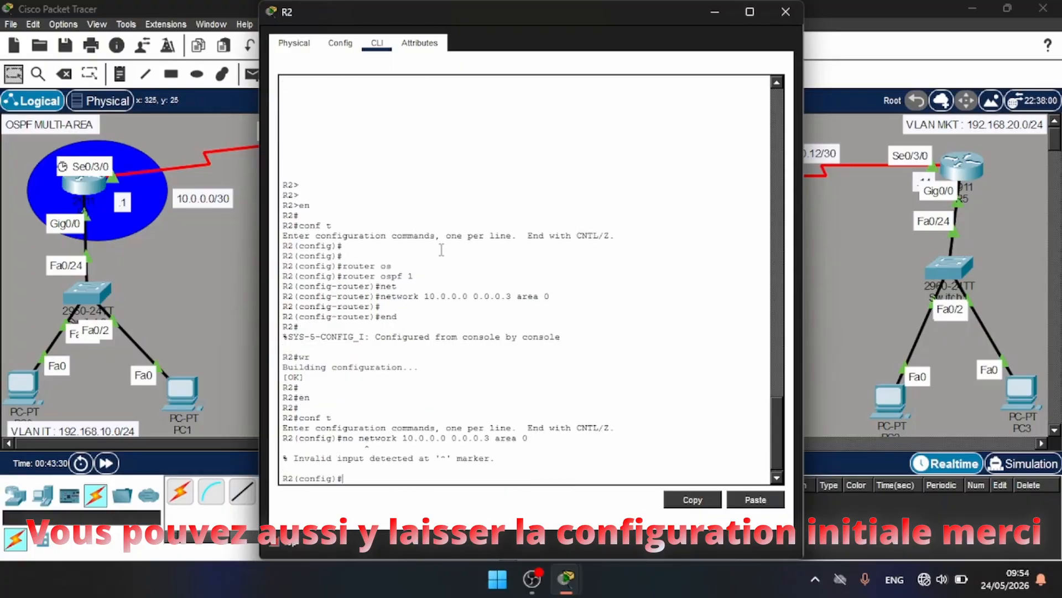
# Enter R2's OSPF process 1 configuration by recalling router ospf 1
pyautogui.press('Up')
pyautogui.press('Up')
pyautogui.press('Up')
pyautogui.press('Up')
pyautogui.press('Return')
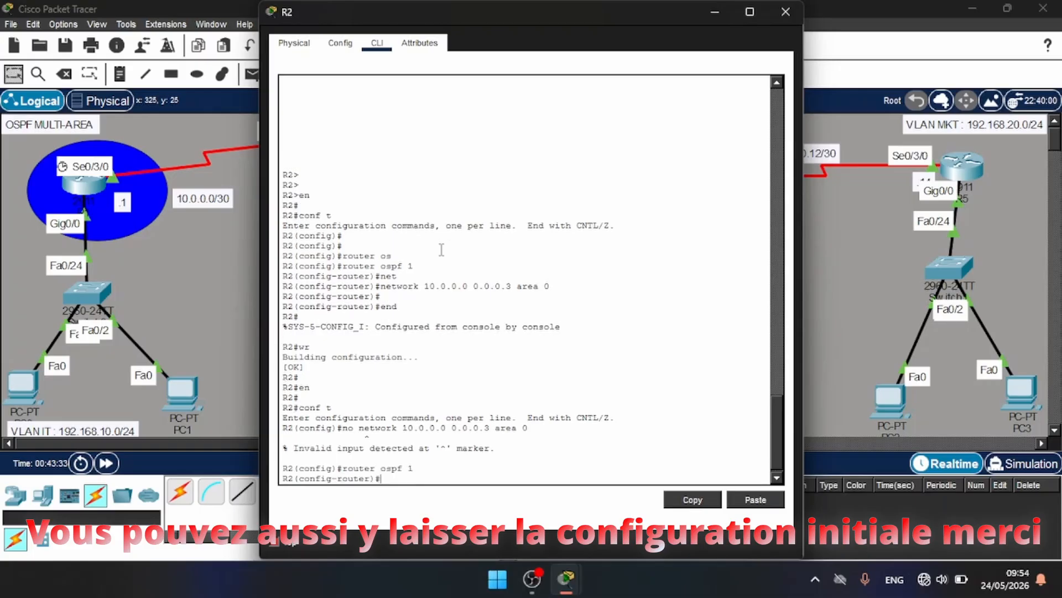
# Remove the existing statement from R2's OSPF process with no network 10.0.0.0 0.0.0.3 area 0
pyautogui.press('Up')
pyautogui.press('Up')
pyautogui.press('Left')
pyautogui.press('Left')
pyautogui.press('Left')
pyautogui.press('Left')
pyautogui.press('Left')
pyautogui.press('Left')
pyautogui.press('Left')
pyautogui.press('Left')
pyautogui.press('Left')
pyautogui.press('Left')
pyautogui.press('Left')
pyautogui.press('Left')
pyautogui.press('Left')
pyautogui.press('Left')
pyautogui.press('Left')
pyautogui.press('Left')
pyautogui.write('no')
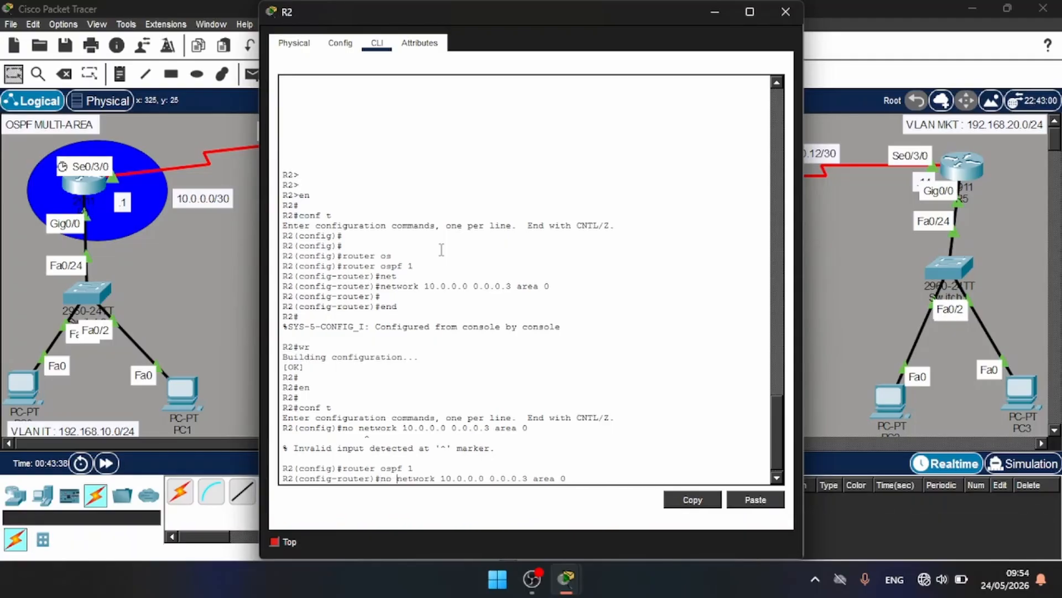
pyautogui.press('Return')
# Advertise network 10.0.0.0 with wildcard mask 0.0.0.255 in area 0 under R2's OSPF process
pyautogui.press('Up')
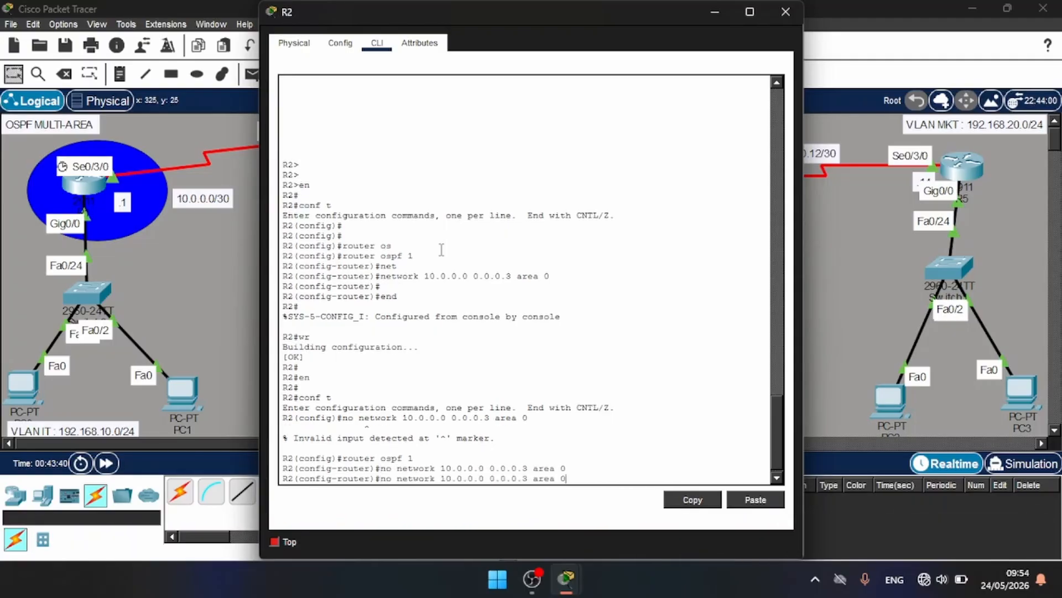
pyautogui.press('Up')
pyautogui.press('Down')
pyautogui.press('BackSpace')
pyautogui.press('BackSpace')
pyautogui.press('BackSpace')
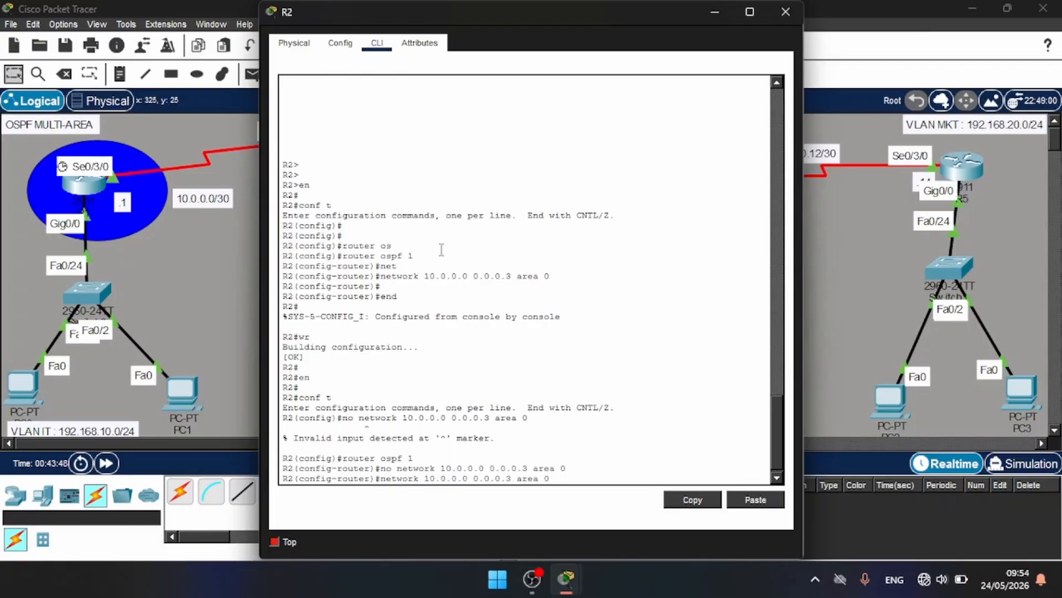
pyautogui.press('BackSpace')
pyautogui.write('255')
pyautogui.press('Return')
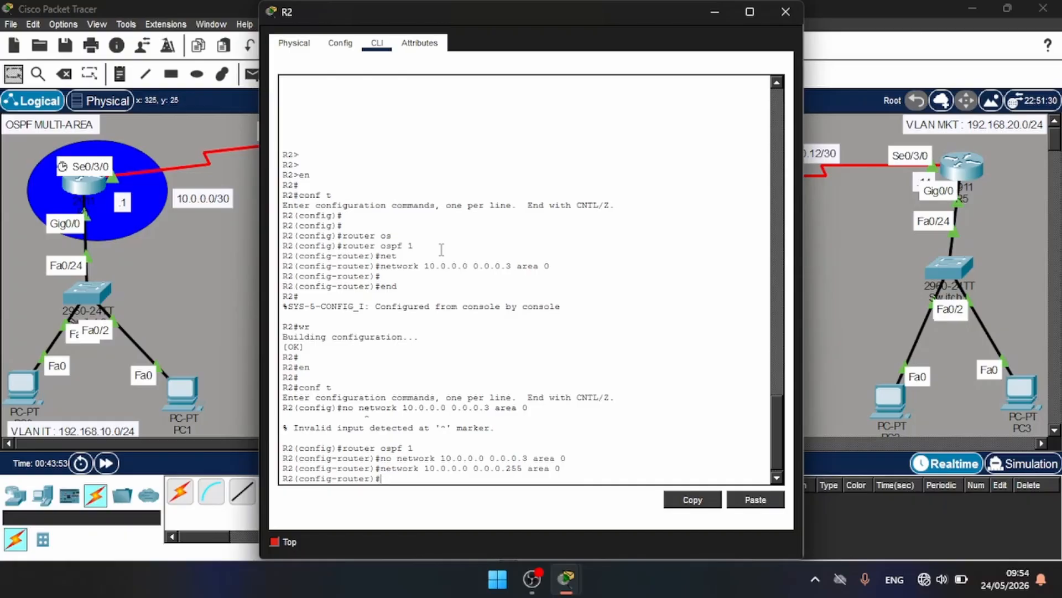
# Save R2's running configuration with do wr and close its device window
pyautogui.write('do wr')
pyautogui.press('Return')
pyautogui.press('Return')
pyautogui.press('Return')
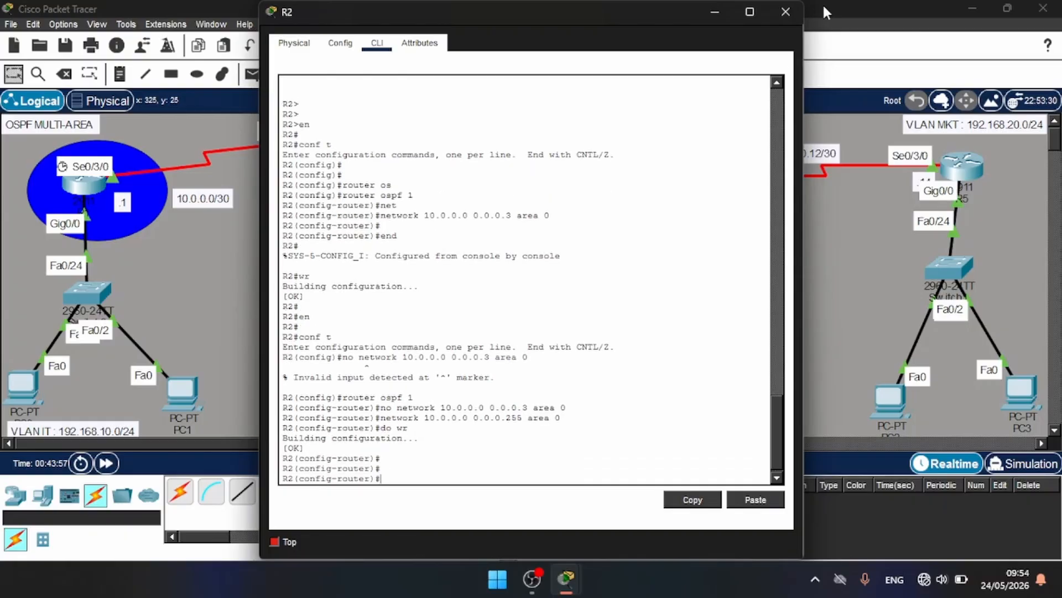
pyautogui.click(785, 12)
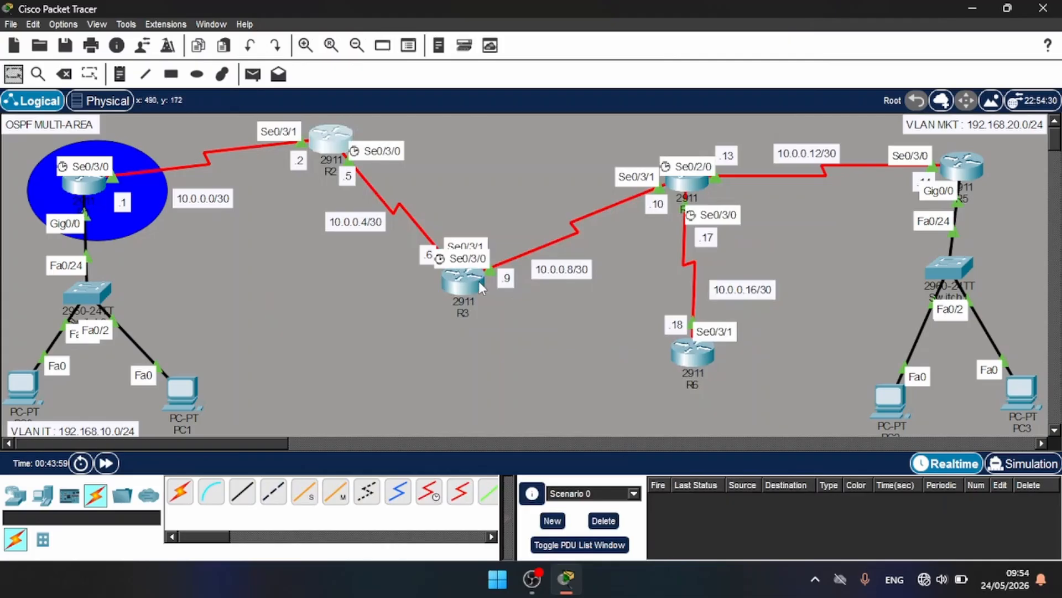
# Open R3's CLI, exit to global configuration mode and re-enter its OSPF process with router ospf 1
pyautogui.click(479, 281)
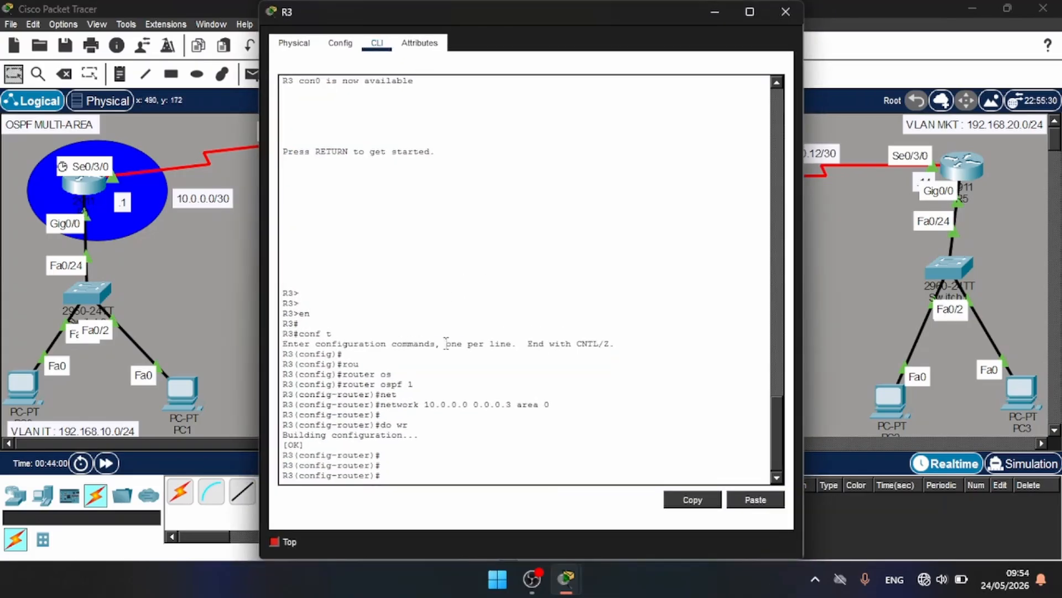
pyautogui.press('Return')
pyautogui.press('Return')
pyautogui.write('ex')
pyautogui.press('Return')
pyautogui.press('Return')
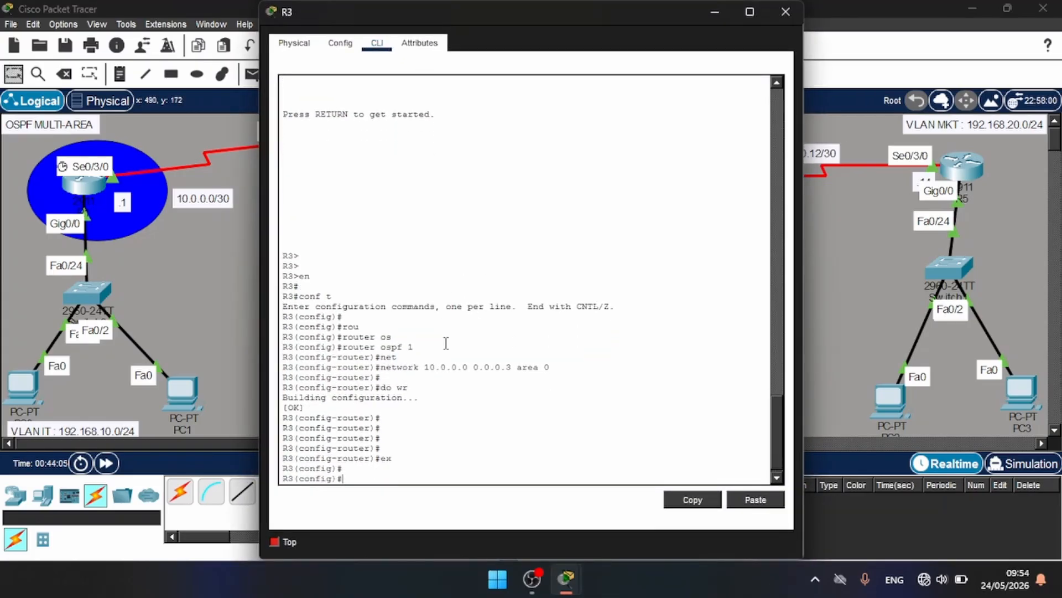
pyautogui.write('router ospf 1')
pyautogui.press('Return')
# Remove the existing statement from R3's OSPF process with no network 10.0.0.0 0.0.0.3 area 0
pyautogui.press('Up')
pyautogui.press('Up')
pyautogui.press('Up')
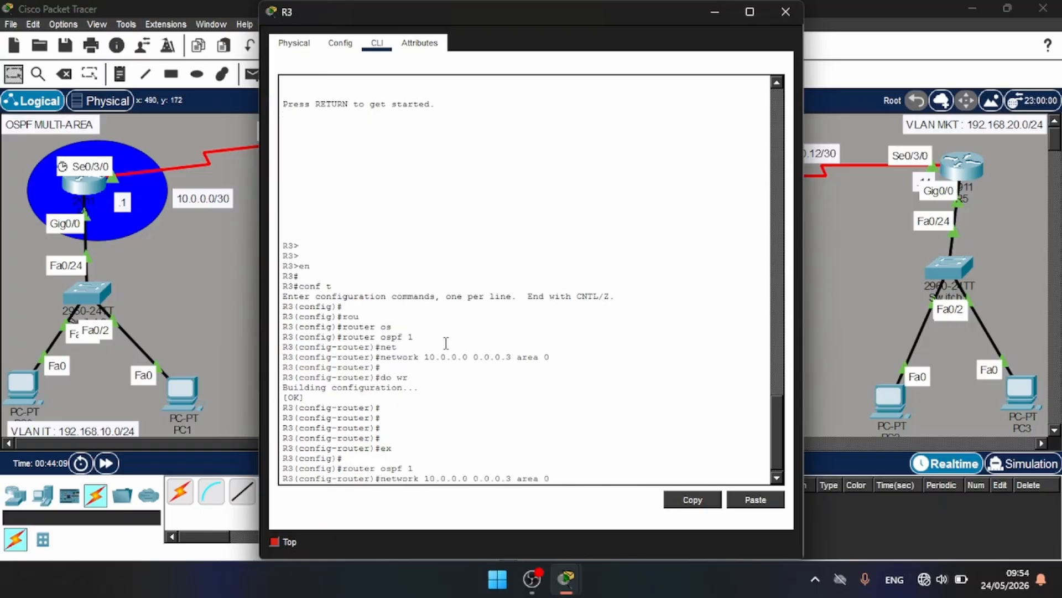
pyautogui.press('Left')
pyautogui.press('Left')
pyautogui.press('Left')
pyautogui.press('Left')
pyautogui.press('Left')
pyautogui.press('Left')
pyautogui.press('Left')
pyautogui.press('Left')
pyautogui.press('Left')
pyautogui.press('Left')
pyautogui.press('Left')
pyautogui.press('Left')
pyautogui.press('Left')
pyautogui.press('Left')
pyautogui.press('Left')
pyautogui.press('Left')
pyautogui.press('Left')
pyautogui.press('Left')
pyautogui.press('Left')
pyautogui.press('Left')
pyautogui.write('no')
pyautogui.press('Return')
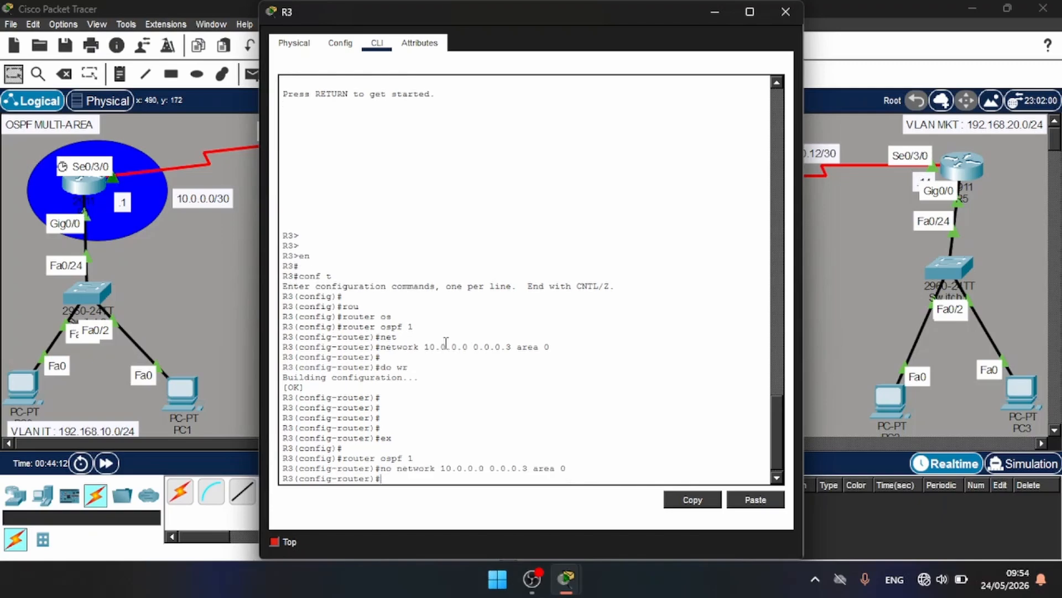
# Advertise network 10.0.0.0 with wildcard mask 0.0.0.255 in area 0 on R3, save with do wr and close its window
pyautogui.press('Up')
pyautogui.press('Up')
pyautogui.press('Up')
pyautogui.press('Up')
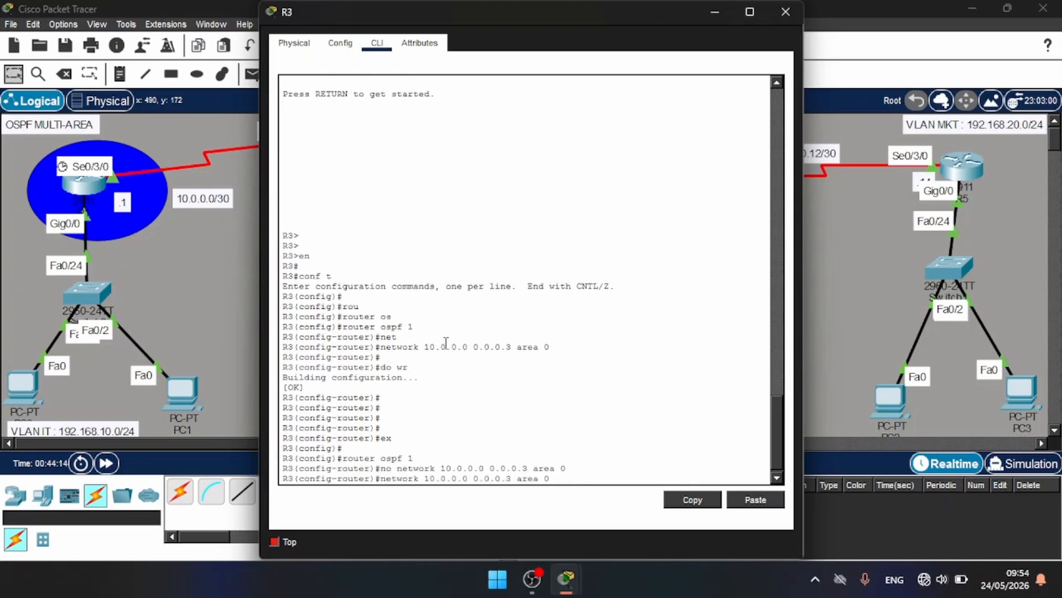
pyautogui.press('Left')
pyautogui.press('Left')
pyautogui.press('Left')
pyautogui.press('Left')
pyautogui.press('Left')
pyautogui.press('Left')
pyautogui.press('Left')
pyautogui.press('BackSpace')
pyautogui.write('255')
pyautogui.press('Return')
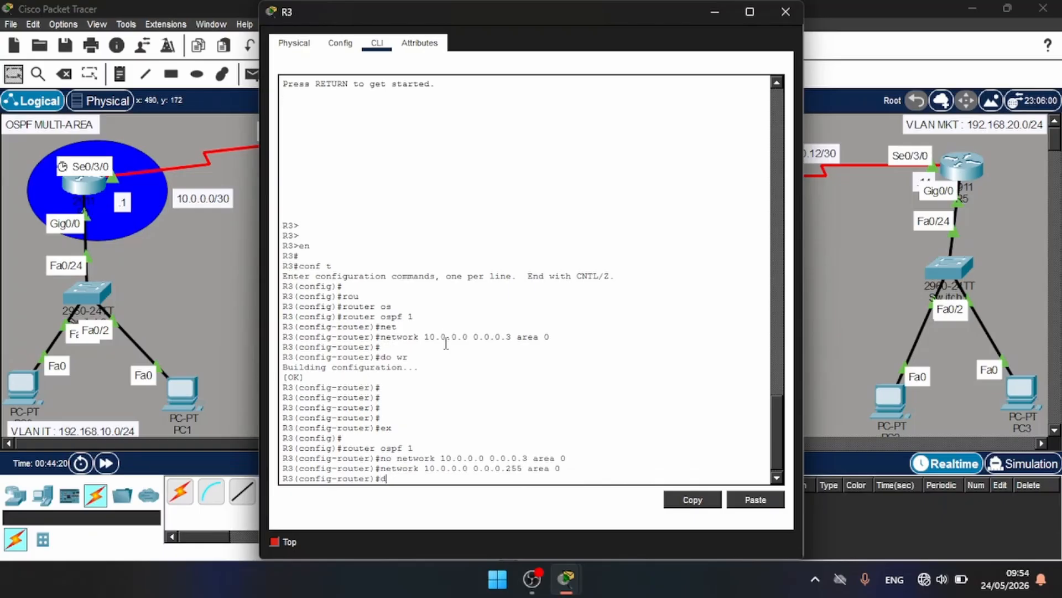
pyautogui.press('Return')
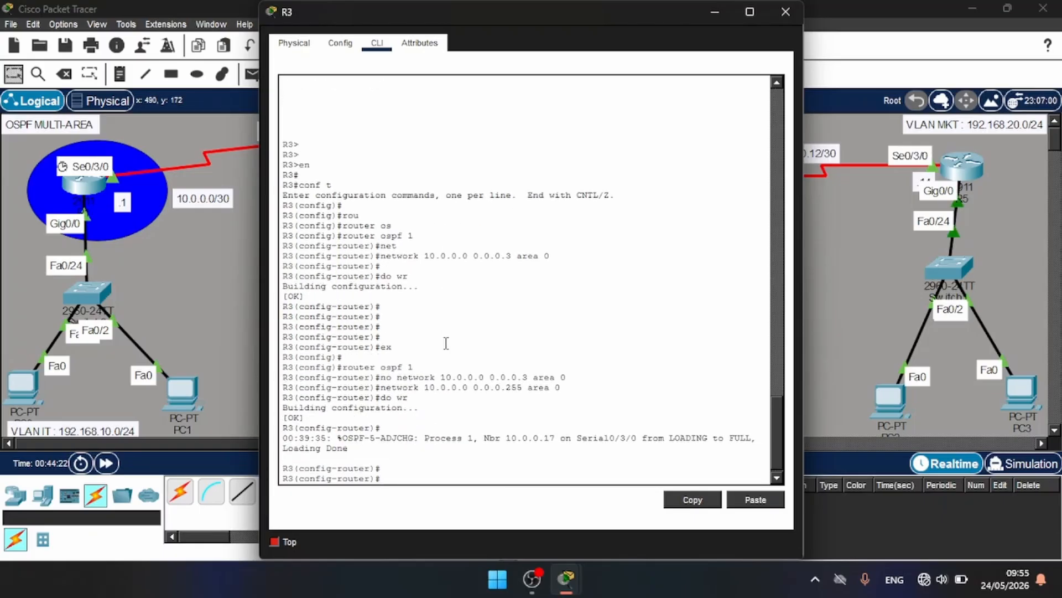
pyautogui.click(796, 10)
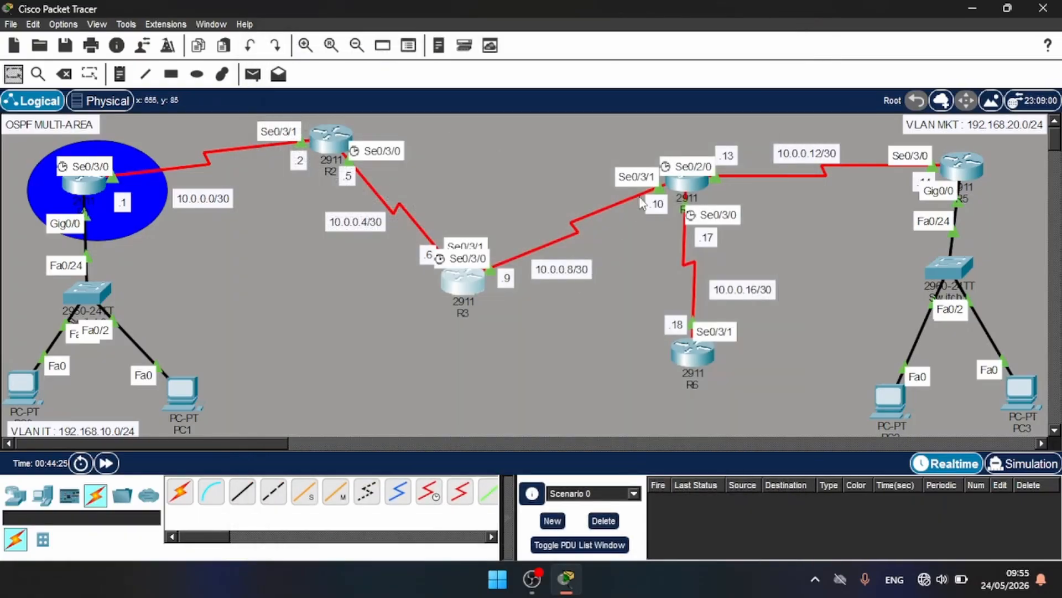
# Draw two ellipses filled yellow (#ffff00), one behind R2 and R3 and one behind the 10.0.0.8/30 link and R4
pyautogui.moveTo(685, 183)
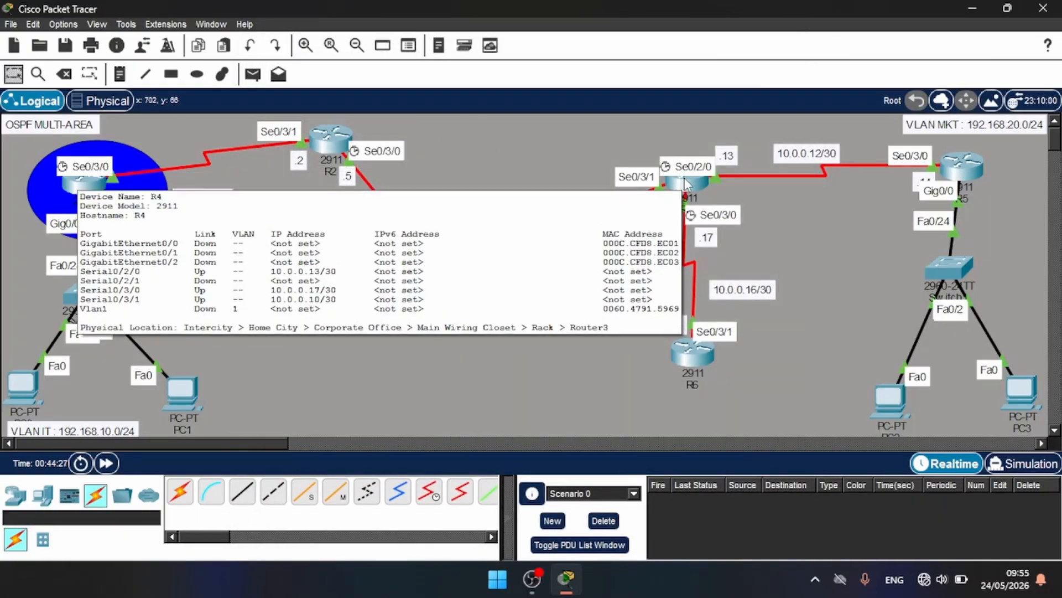
pyautogui.click(199, 76)
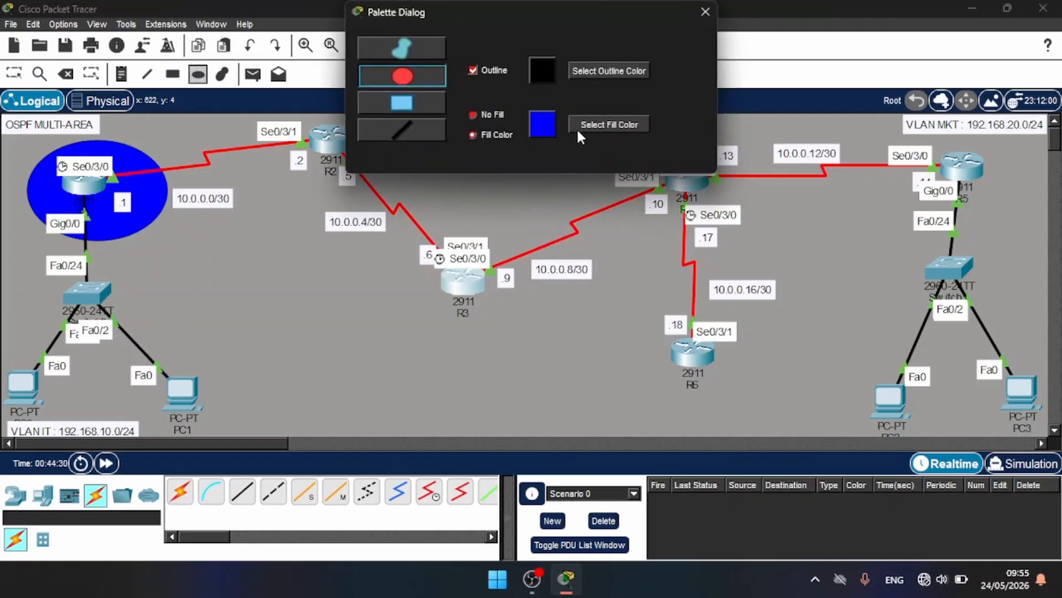
pyautogui.click(603, 120)
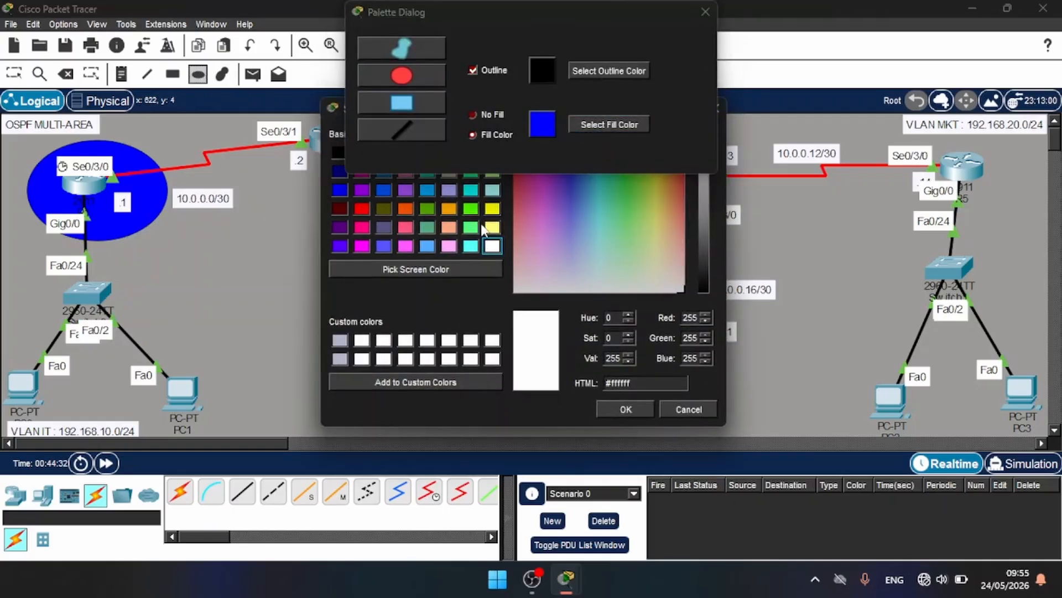
pyautogui.click(492, 210)
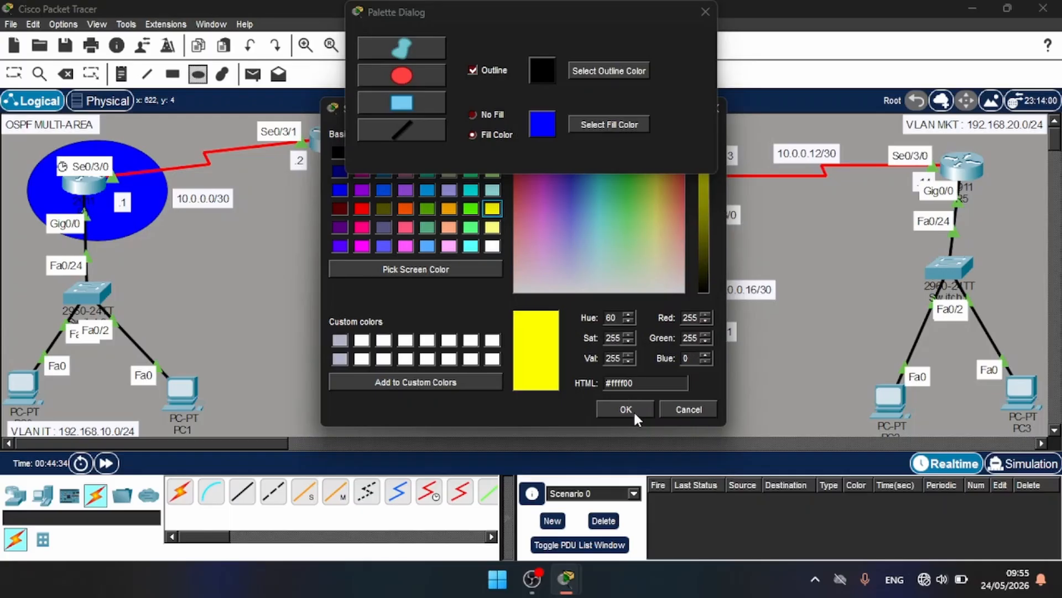
pyautogui.click(633, 410)
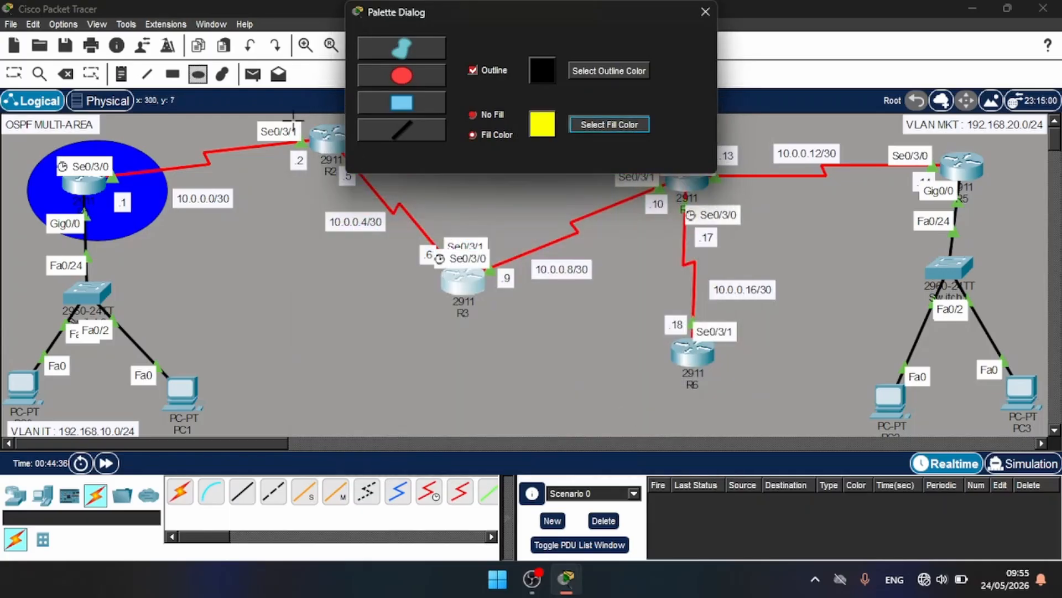
pyautogui.moveTo(264, 115)
pyautogui.mouseDown()
pyautogui.moveTo(292, 180)
pyautogui.moveTo(409, 190)
pyautogui.moveTo(535, 349)
pyautogui.mouseUp()
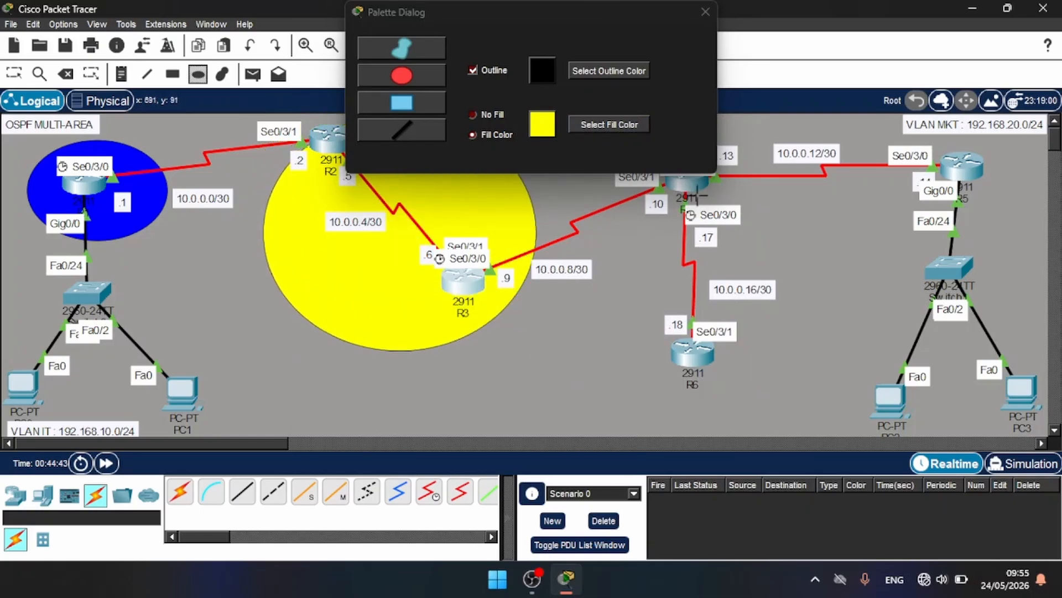
pyautogui.click(706, 12)
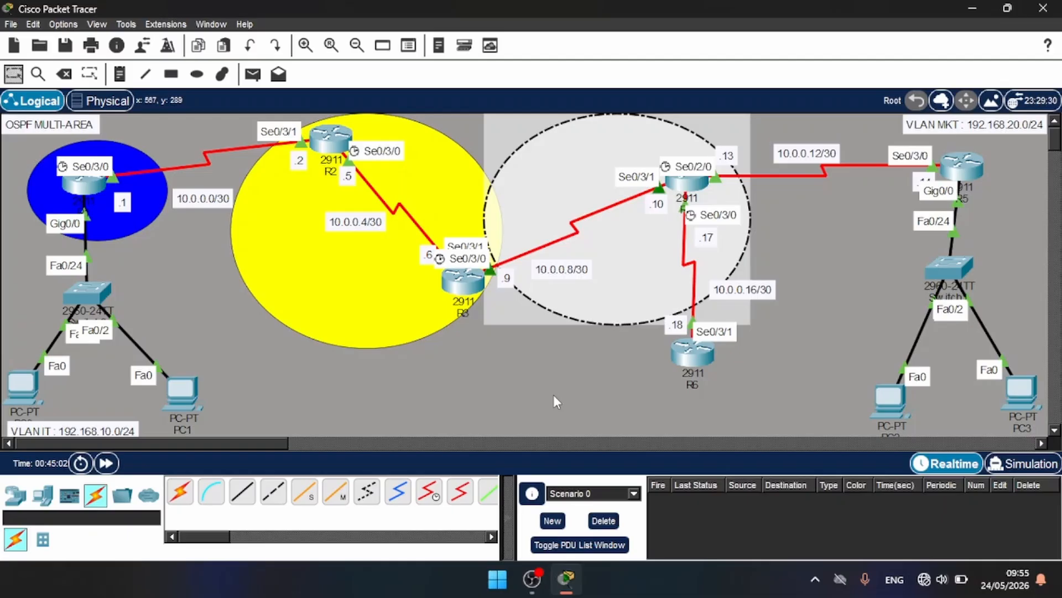
pyautogui.click(554, 394)
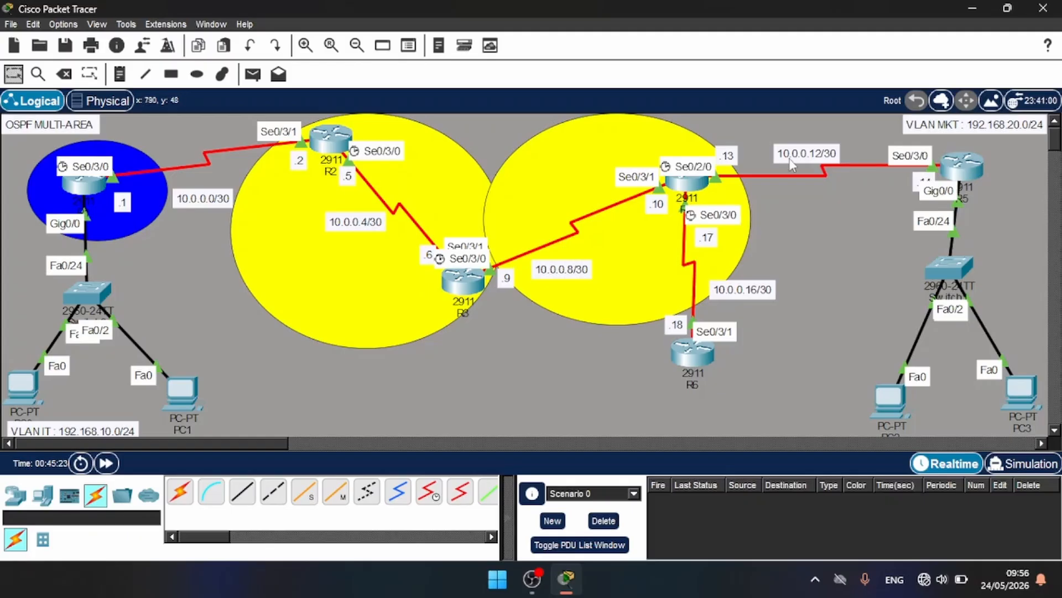
# Open R5's CLI and enter global configuration mode with en and conf t
pyautogui.click(965, 166)
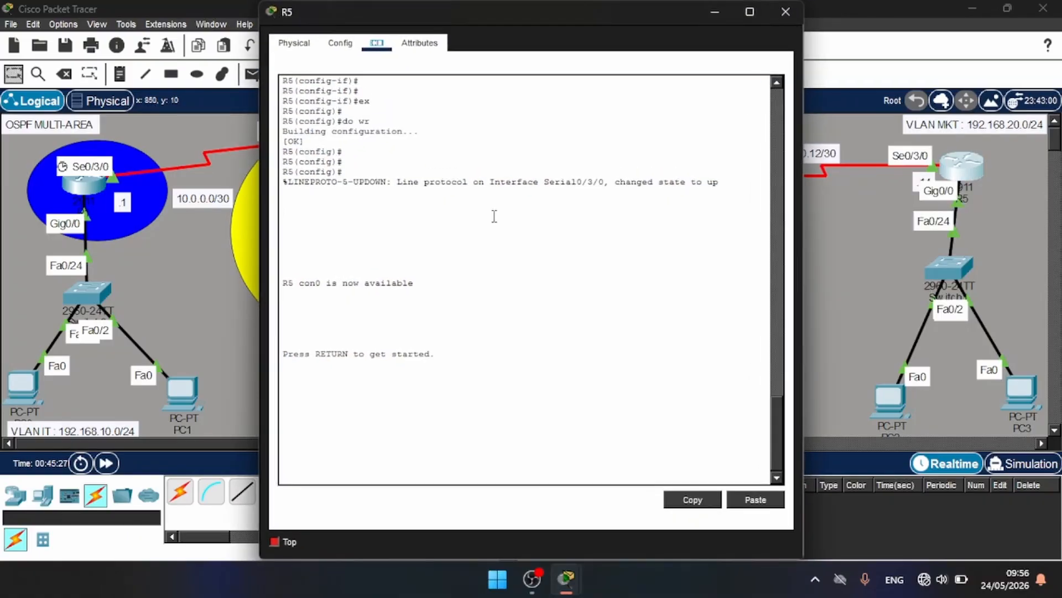
pyautogui.press('Return')
pyautogui.press('Return')
pyautogui.write('en')
pyautogui.press('Return')
pyautogui.press('Return')
pyautogui.write('con')
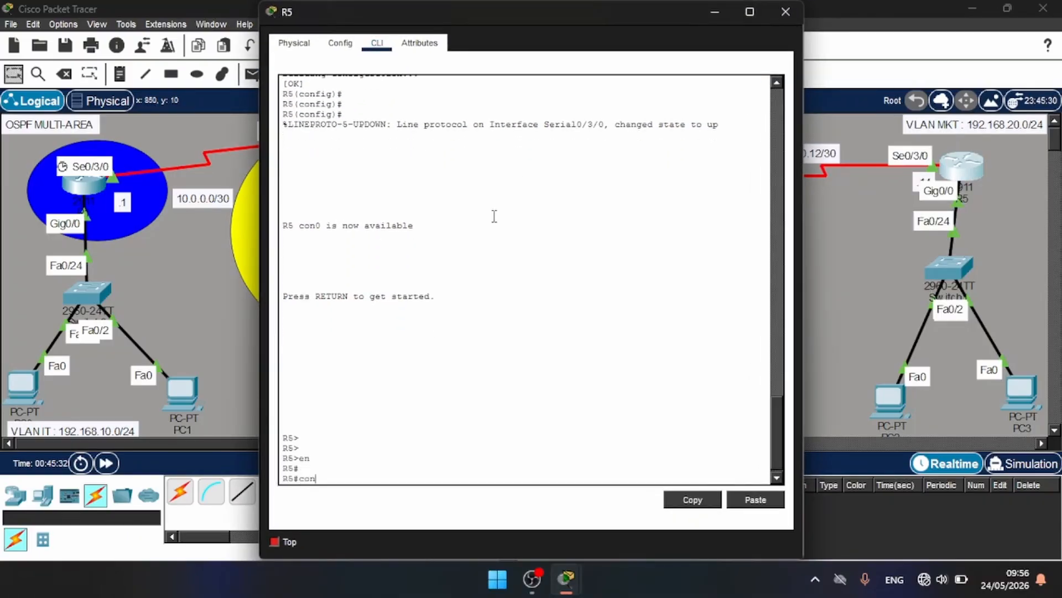
pyautogui.write('f t')
pyautogui.press('Return')
pyautogui.press('Return')
# Start OSPF process 1 on R5 with router ospf 1
pyautogui.write('rou')
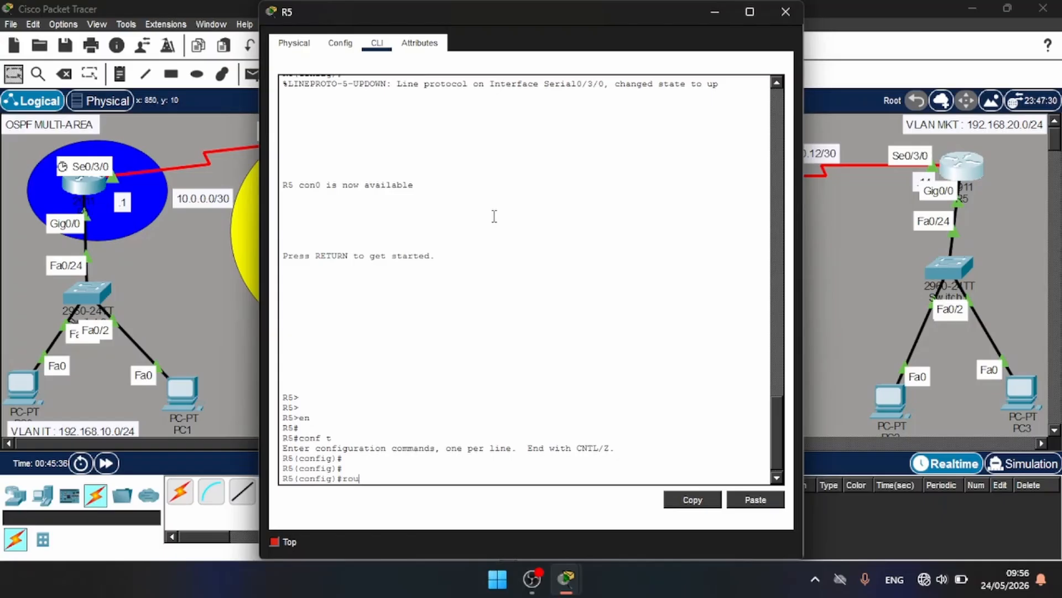
pyautogui.write('t')
pyautogui.press('Tab')
pyautogui.write('os')
pyautogui.press('Tab')
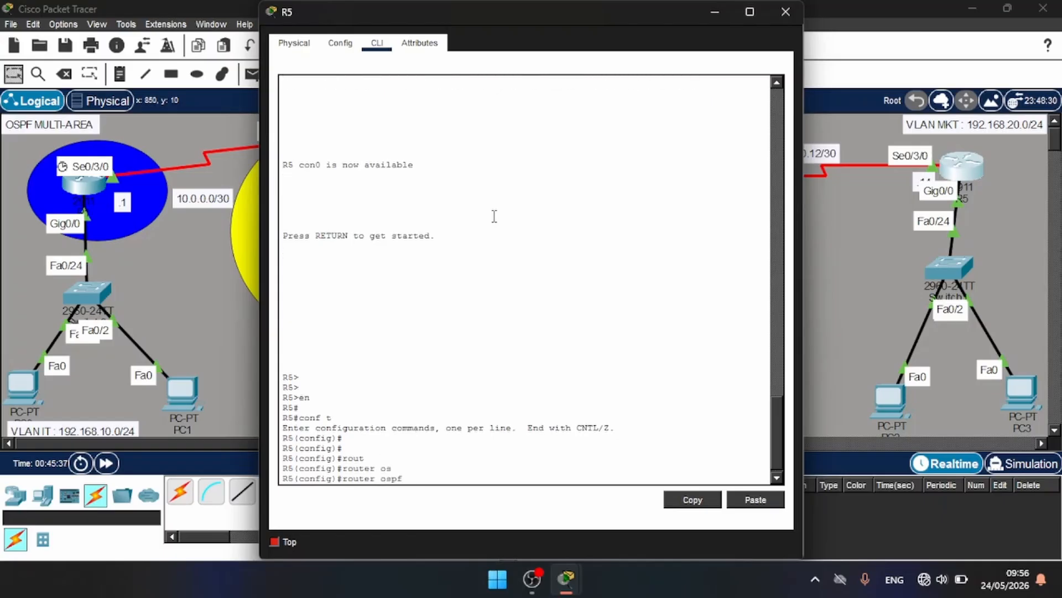
pyautogui.press('Return')
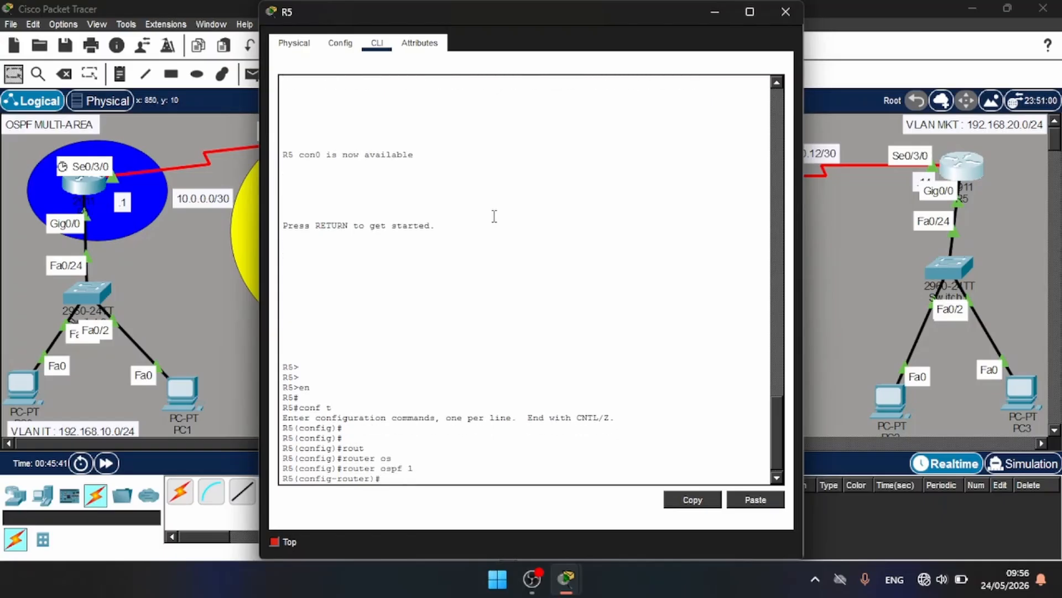
# Advertise R5's LAN 192.168.20.0 with wildcard mask 0.0.0.255 in area 2
pyautogui.write('net')
pyautogui.press('Tab')
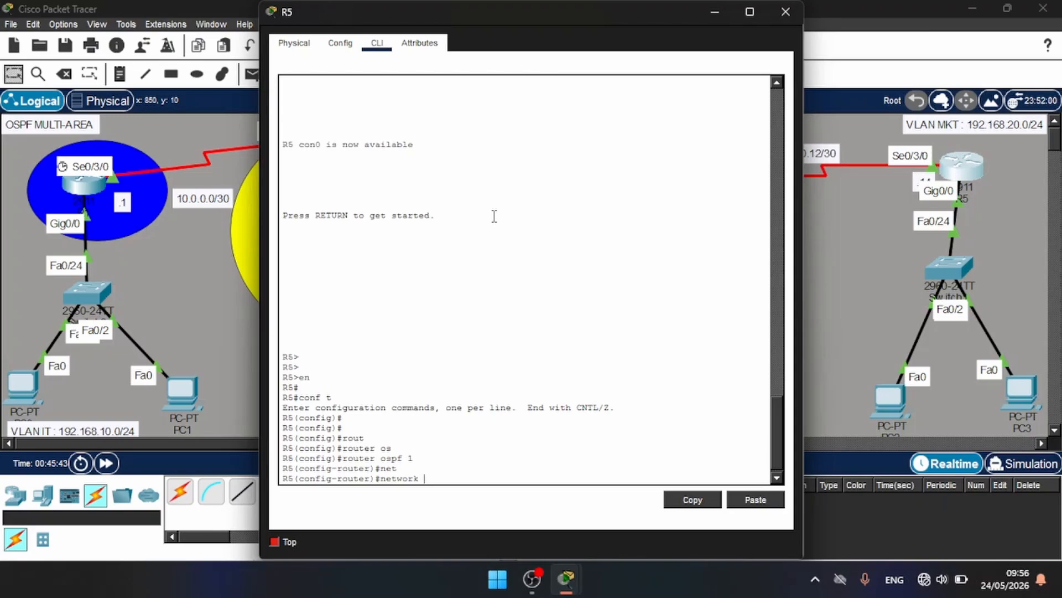
pyautogui.write('192.168.20.0 0.0.0.255 area 2')
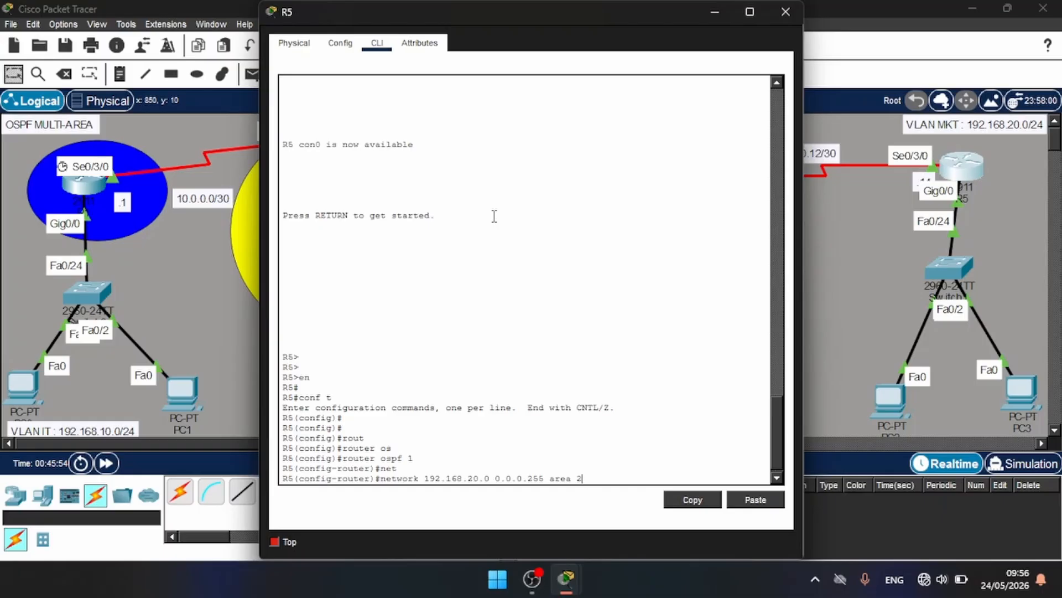
pyautogui.press('Return')
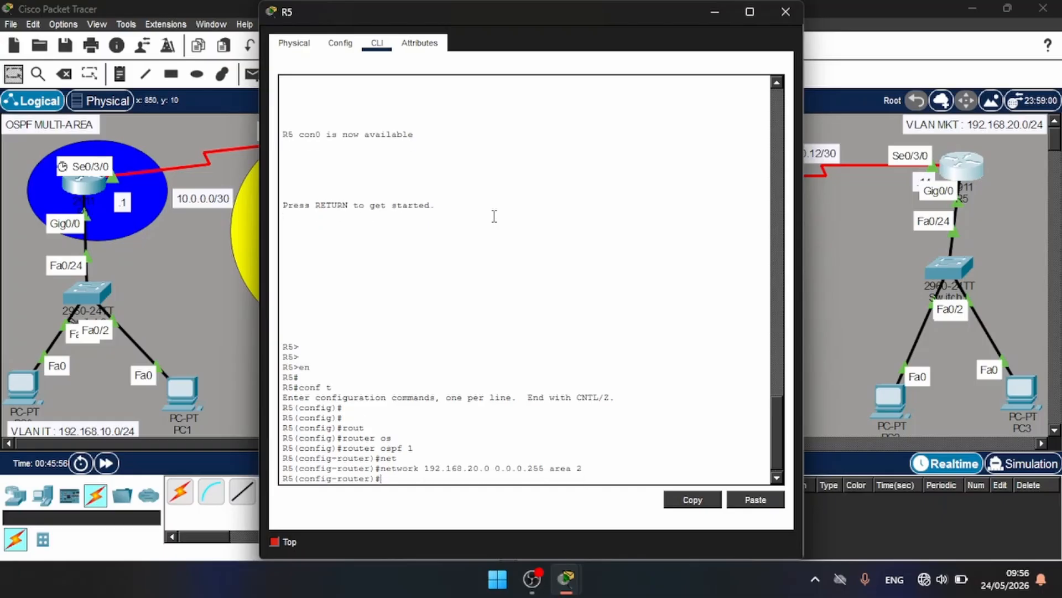
# Advertise R5's serial network 10.0.0.12 with wildcard mask 0.0.0.3 in area 2
pyautogui.write('net')
pyautogui.press('Tab')
pyautogui.write('10')
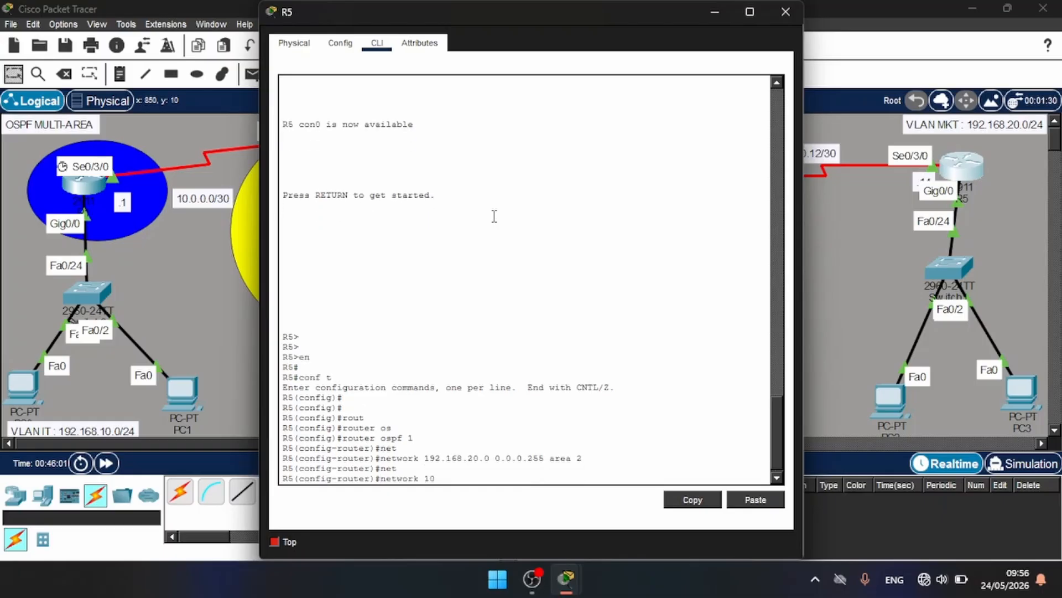
pyautogui.write('.0.0.12 0.0.0.3 area 2')
pyautogui.press('Return')
pyautogui.press('Return')
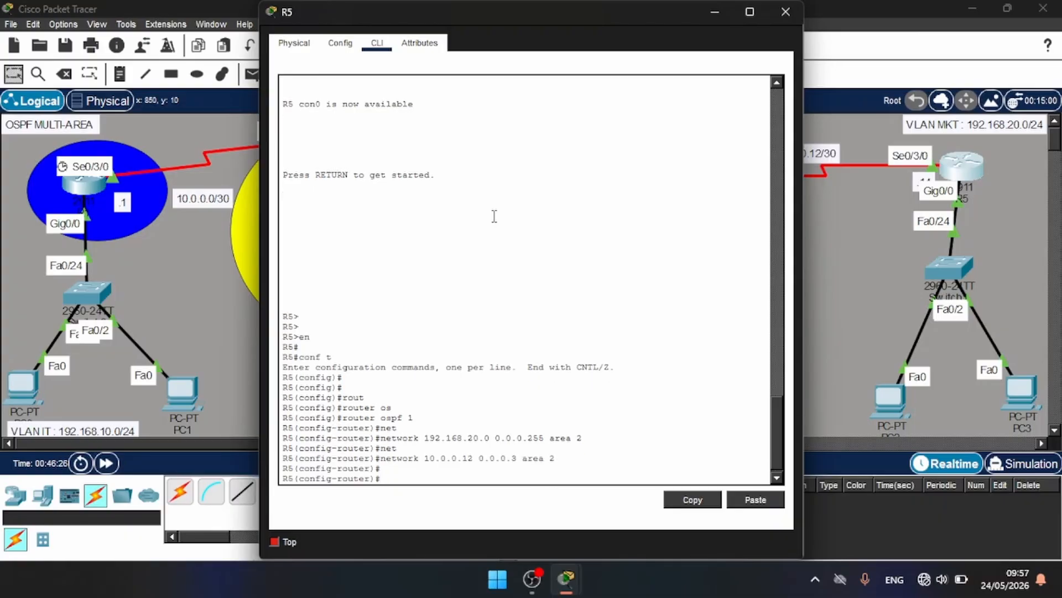
# Save R5's configuration with do wr and close its device window
pyautogui.write('do wr')
pyautogui.press('Return')
pyautogui.press('Return')
pyautogui.press('Return')
pyautogui.press('Return')
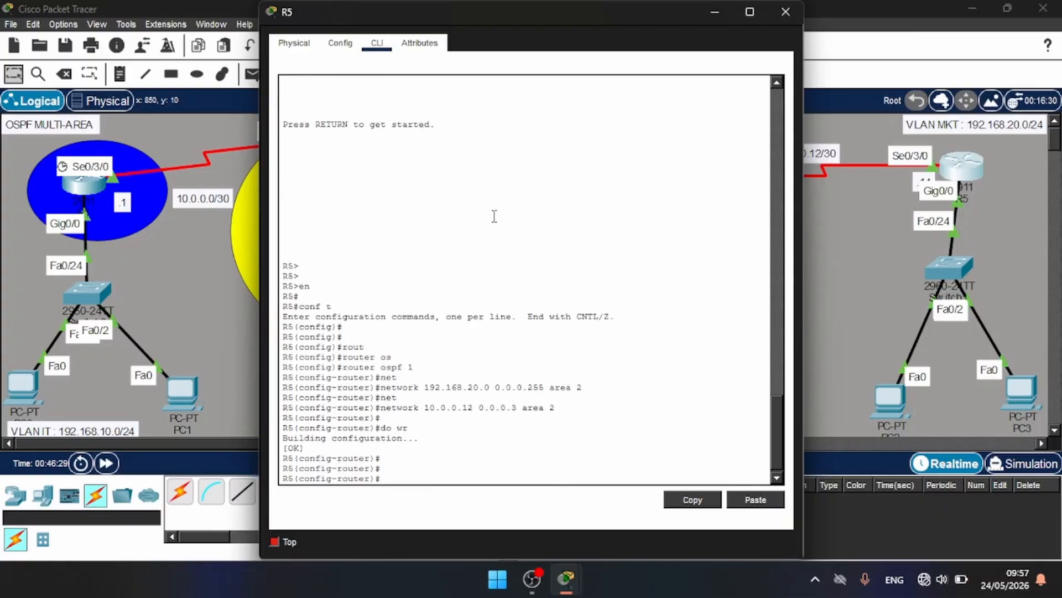
pyautogui.click(786, 14)
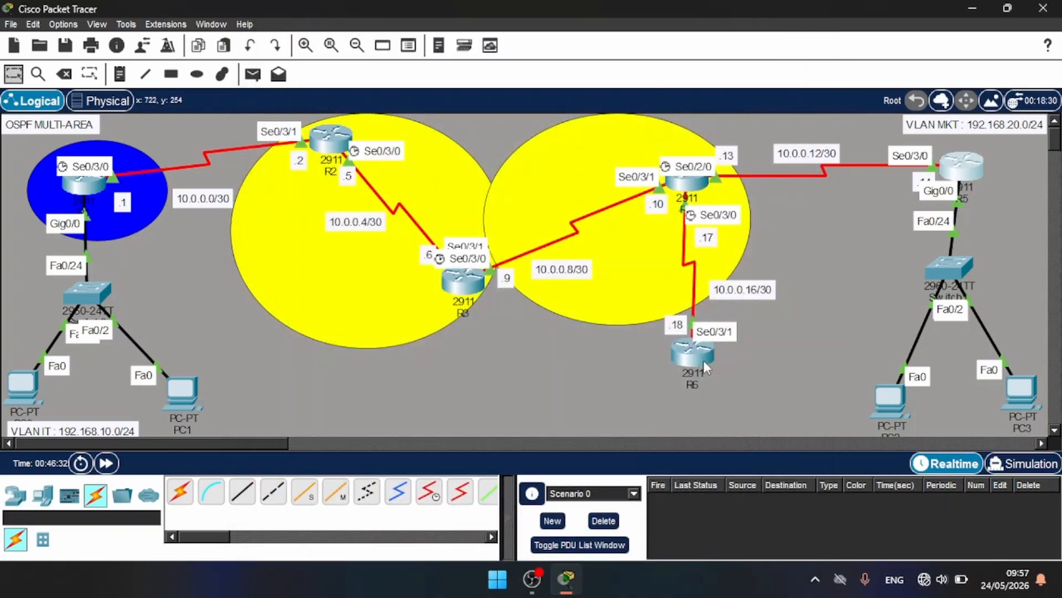
# Move router R6 and its .18 address label farther down, clear of the R4 ellipse
pyautogui.moveTo(702, 358); pyautogui.dragTo(725, 395)
pyautogui.moveTo(683, 324); pyautogui.dragTo(696, 359)
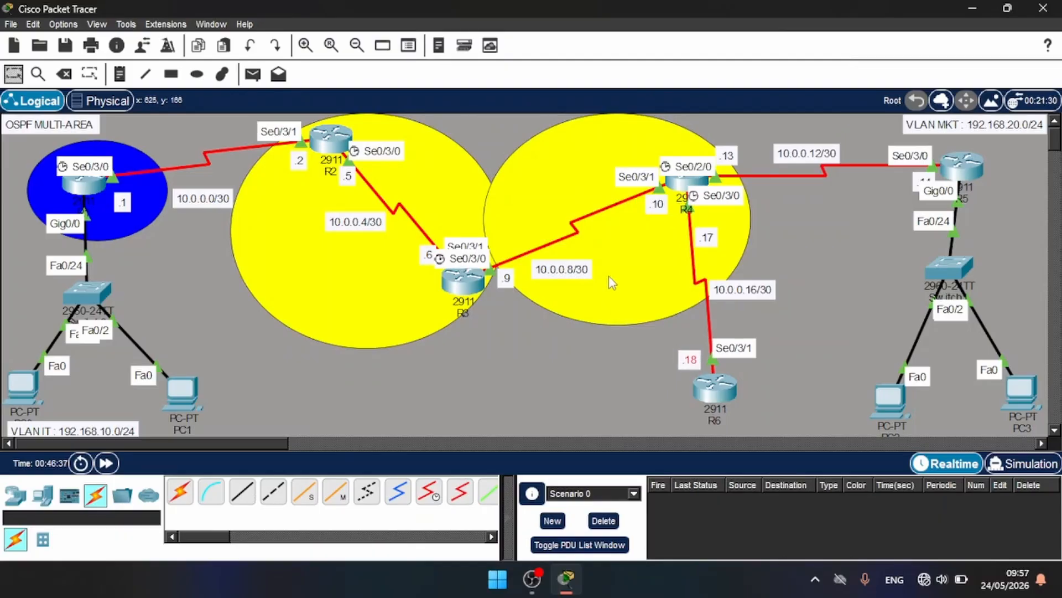
# Open R6's CLI and enter global configuration mode with en and conf t
pyautogui.click(718, 392)
pyautogui.press('Return')
pyautogui.press('Return')
pyautogui.write('en')
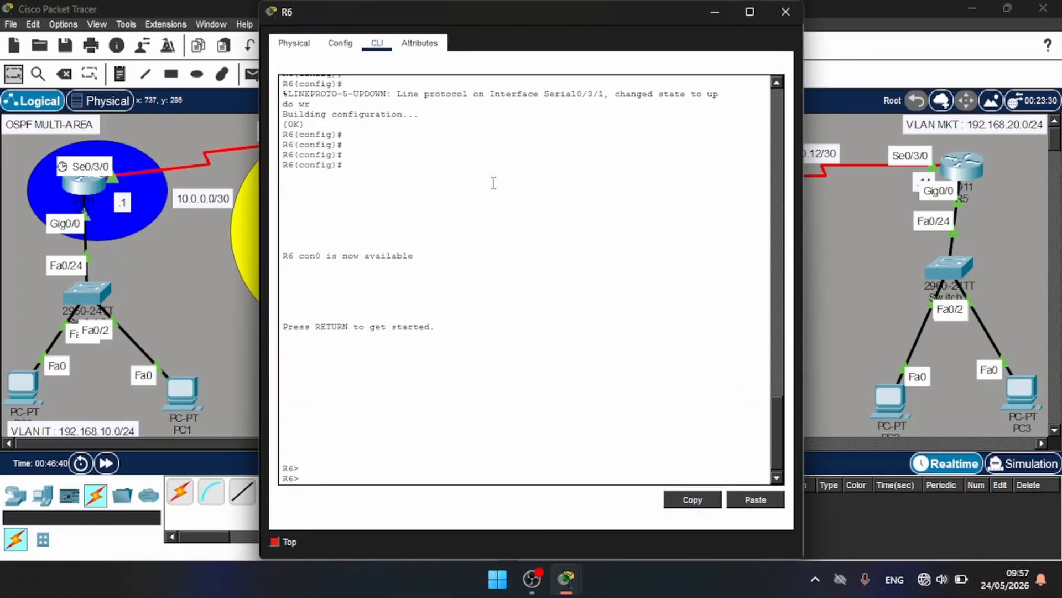
pyautogui.press('Return')
pyautogui.write('conf t')
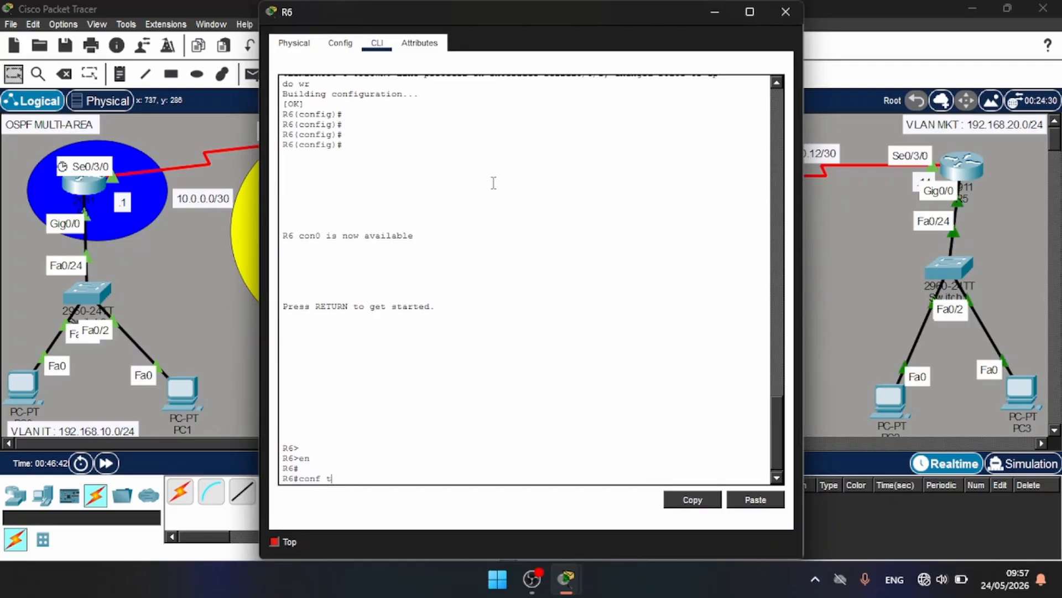
pyautogui.press('Return')
pyautogui.press('Return')
pyautogui.press('Return')
# Start OSPF process 1 on R6 with router ospf 1
pyautogui.write('r')
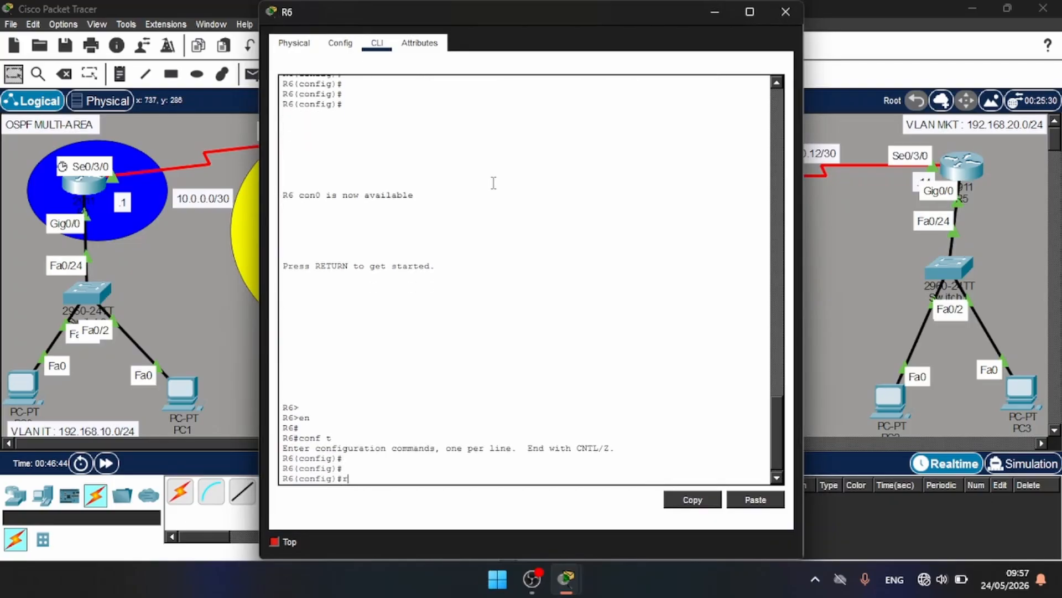
pyautogui.write('ou')
pyautogui.press('Tab')
pyautogui.write('os')
pyautogui.press('Tab')
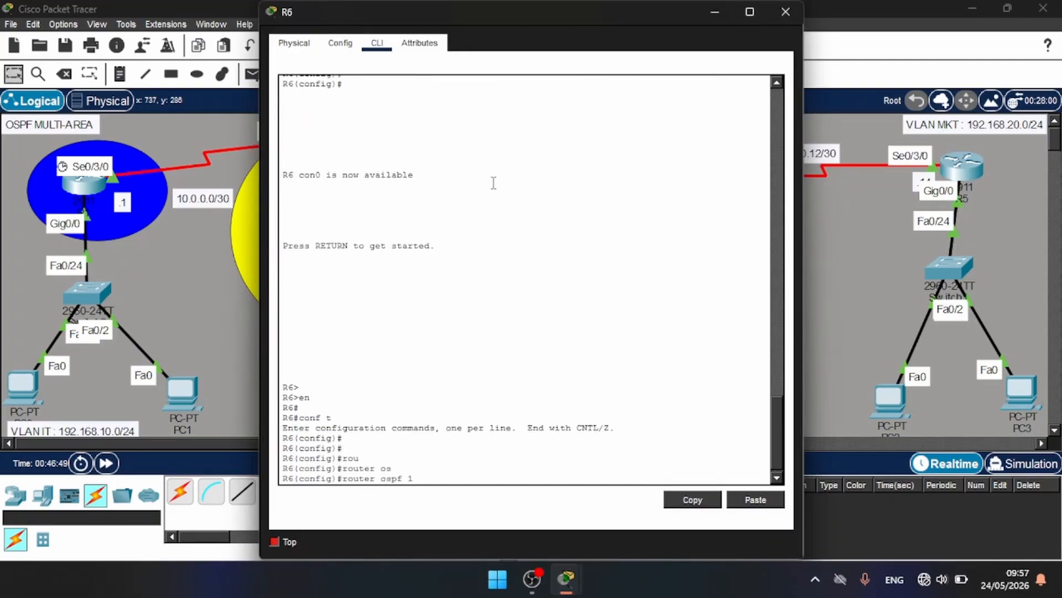
pyautogui.press('Return')
# Advertise R6's serial network 10.0.0.16 with wildcard mask 0.0.0.3 in area 2
pyautogui.write('net')
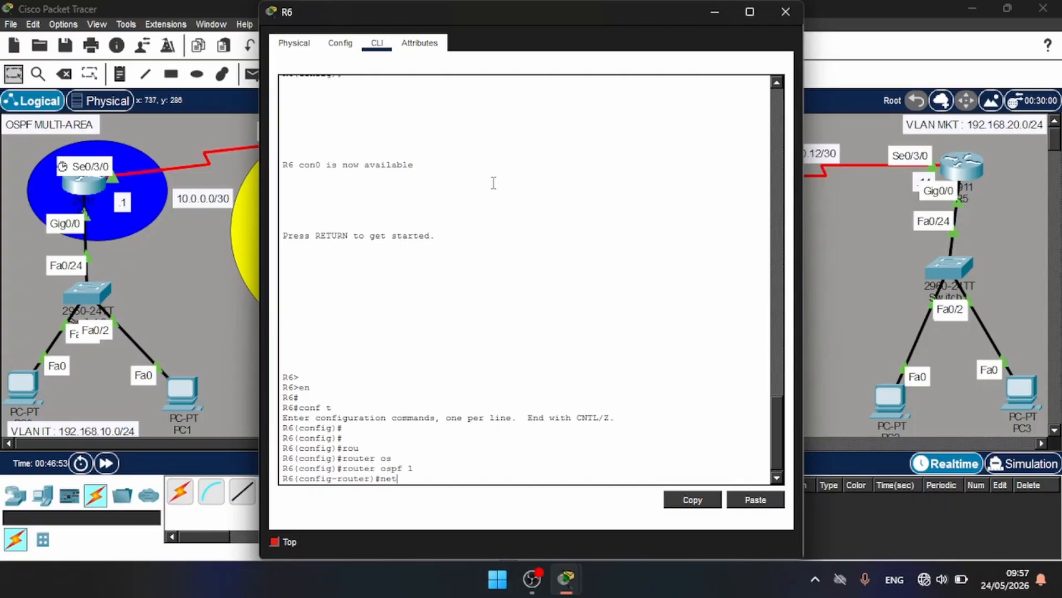
pyautogui.moveTo(490, 16); pyautogui.dragTo(296, 39)
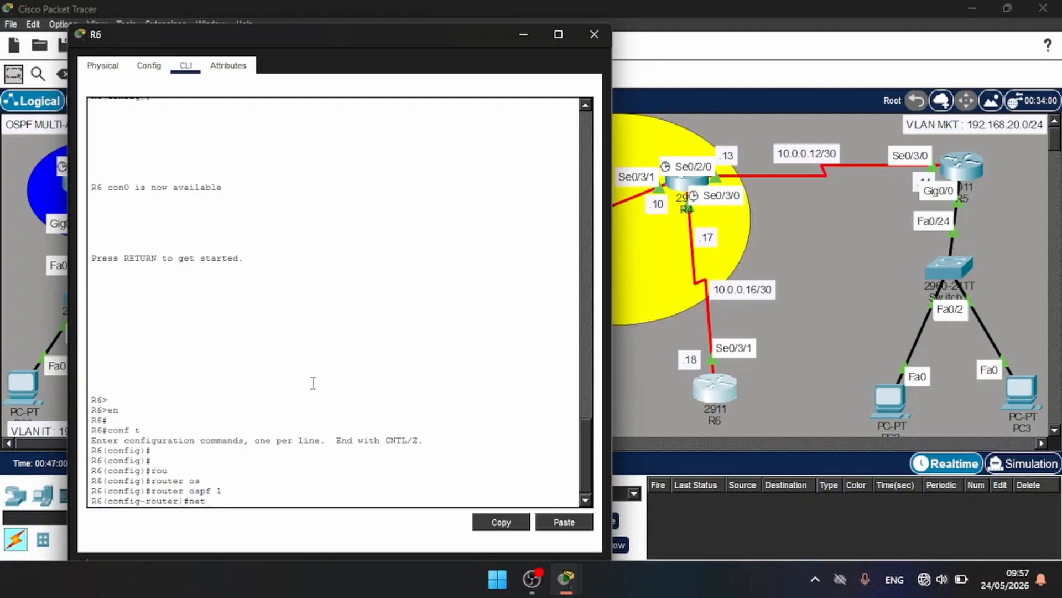
pyautogui.press('Tab')
pyautogui.write('10')
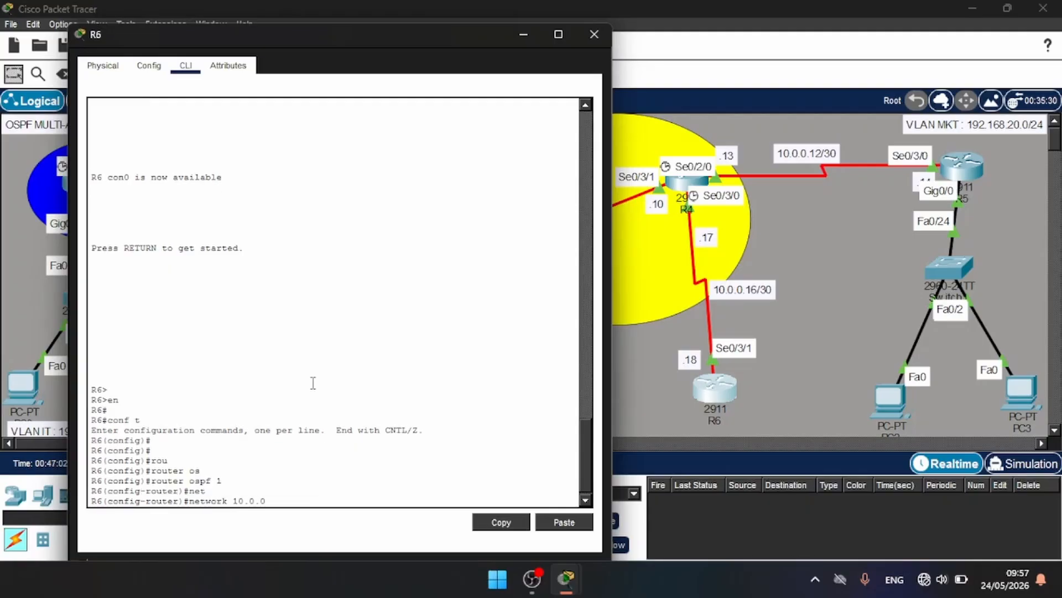
pyautogui.write('.0.0.16 0.0.0.3 area 2')
pyautogui.press('Return')
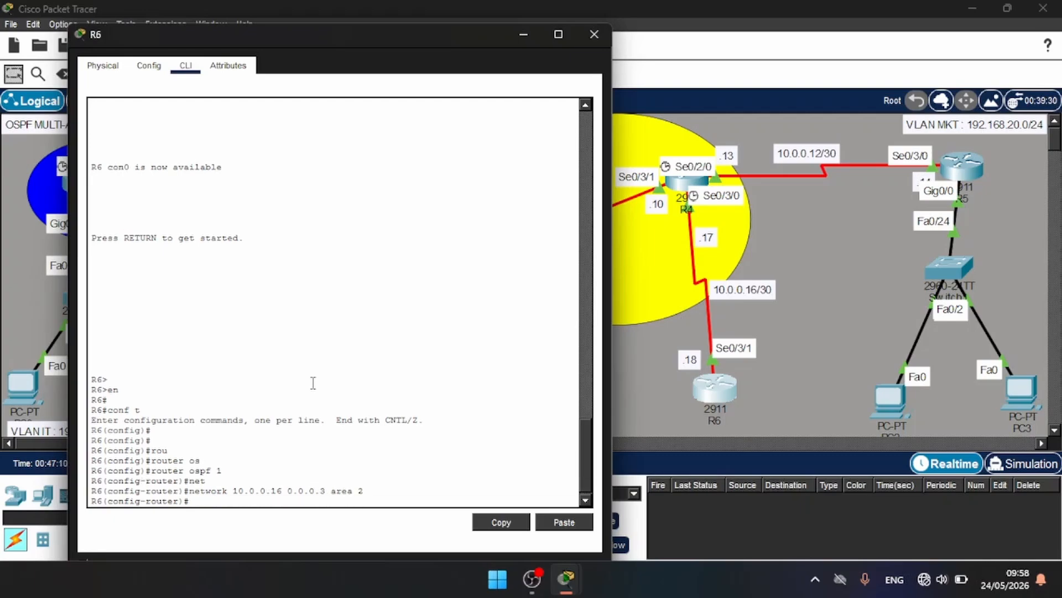
# Save R6's configuration with do wr and close its device window
pyautogui.write('do wr')
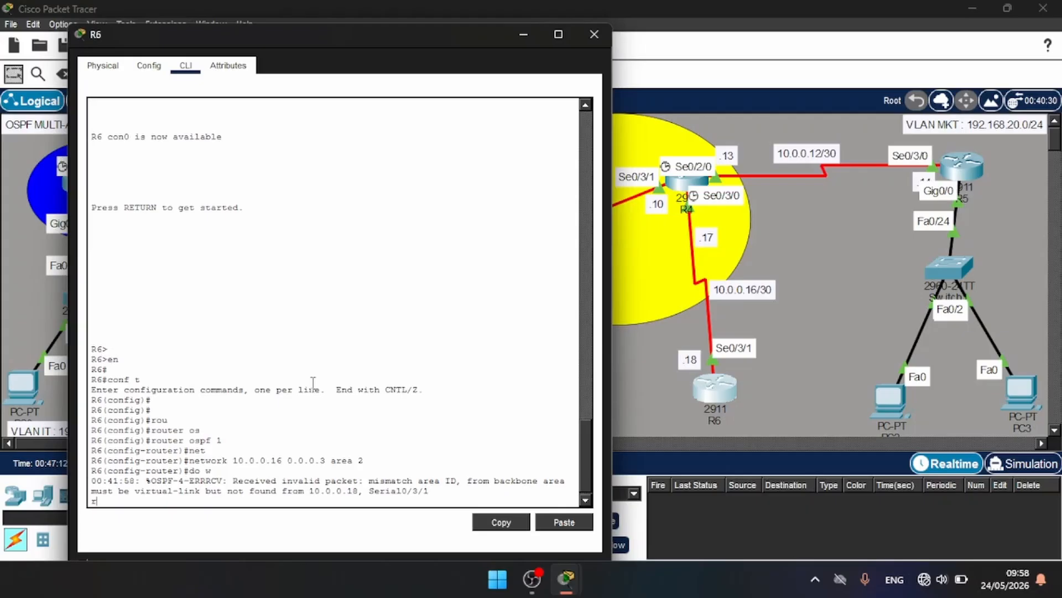
pyautogui.press('Return')
pyautogui.press('Return')
pyautogui.press('Return')
pyautogui.press('Return')
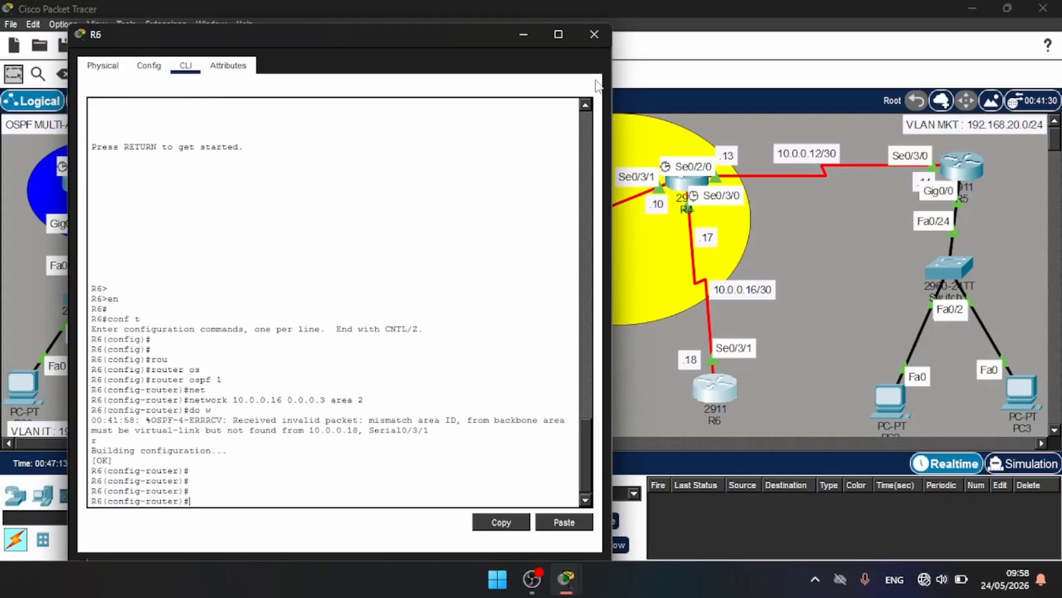
pyautogui.click(594, 34)
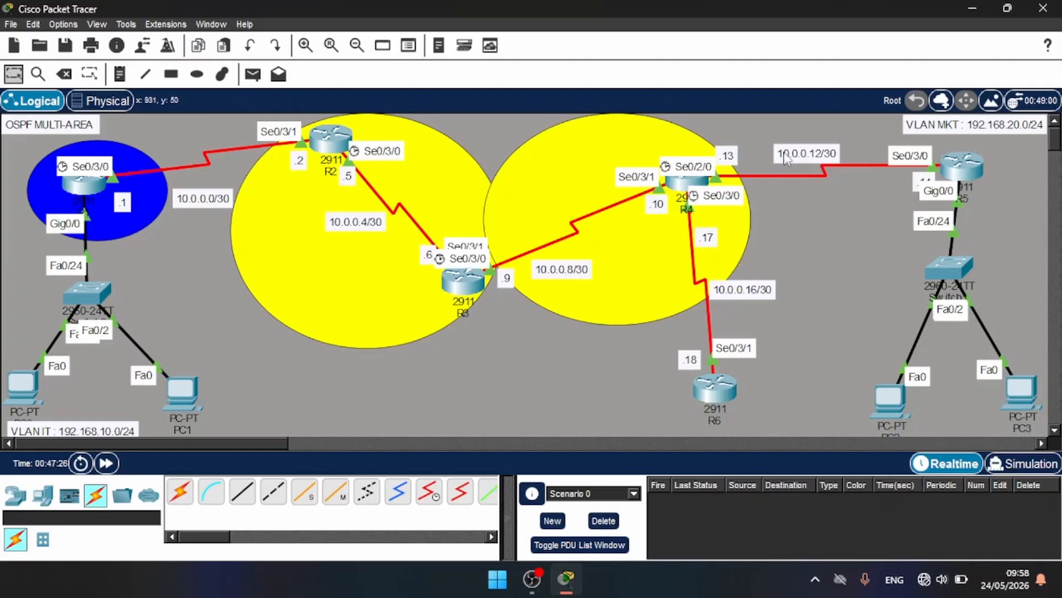
# Draw ellipses filled with bright green #55ff00 around routers R6 and R5 to mark area 2, and return to the Select tool
pyautogui.click(197, 76)
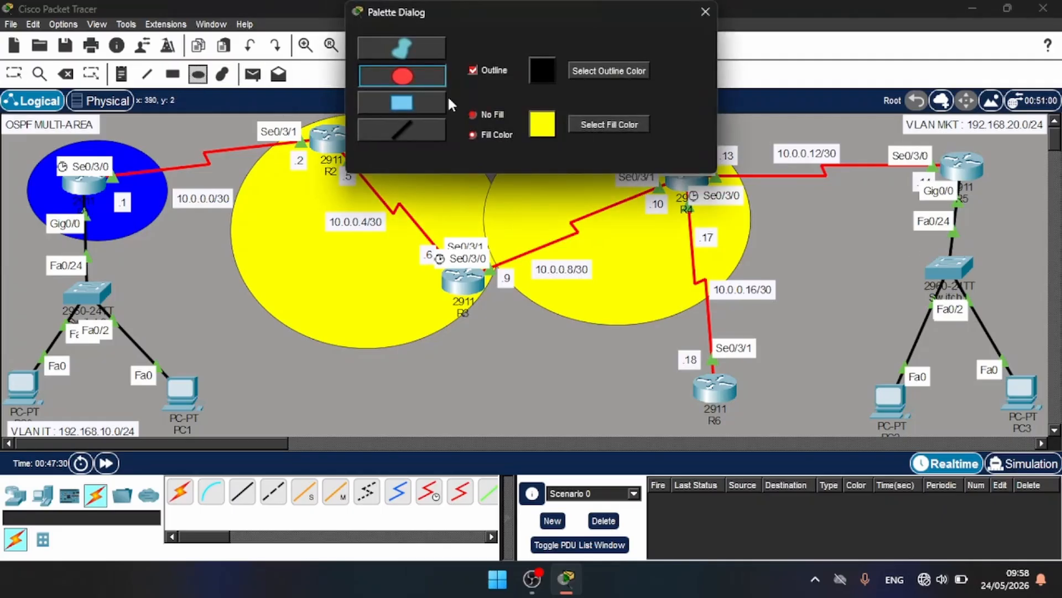
pyautogui.click(601, 122)
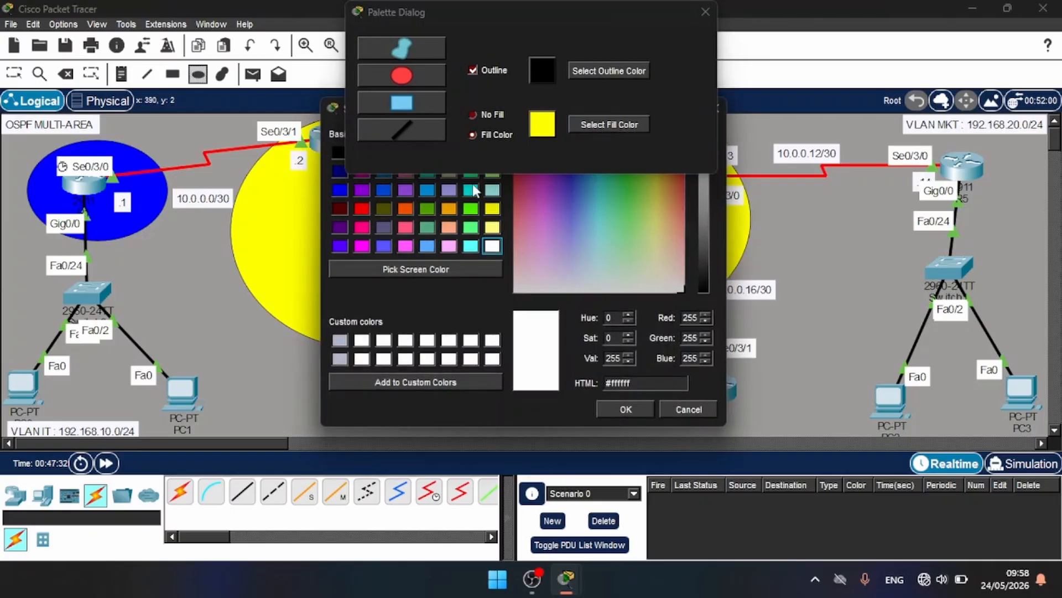
pyautogui.click(470, 205)
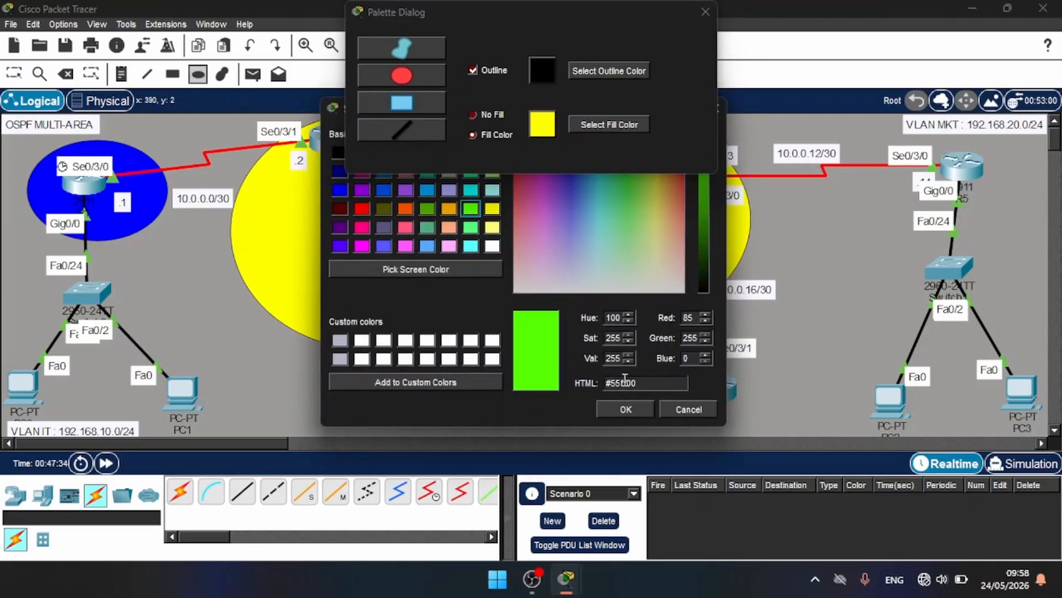
pyautogui.click(624, 408)
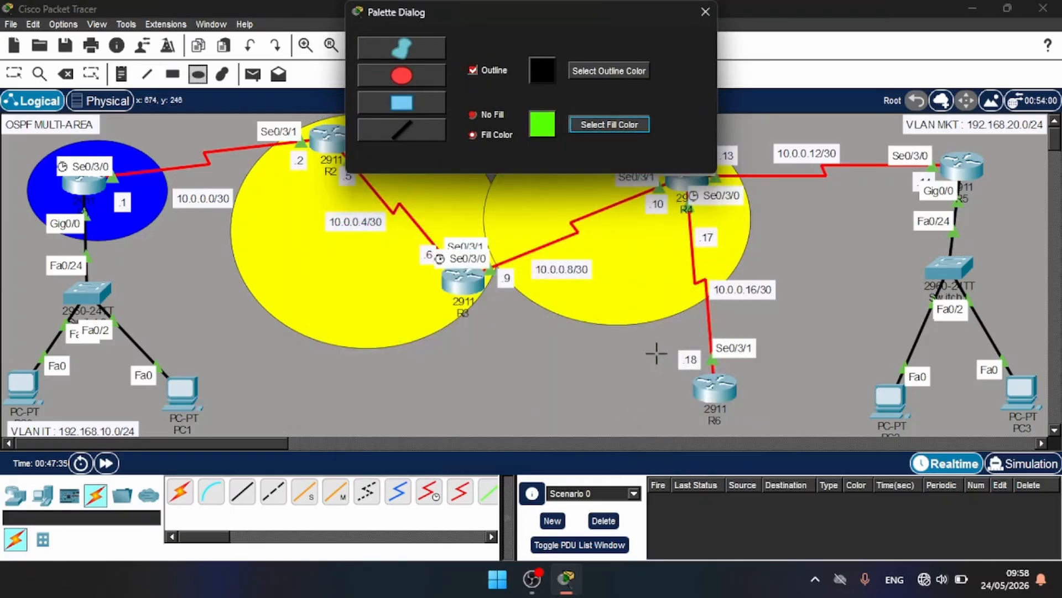
pyautogui.moveTo(650, 346); pyautogui.dragTo(782, 431)
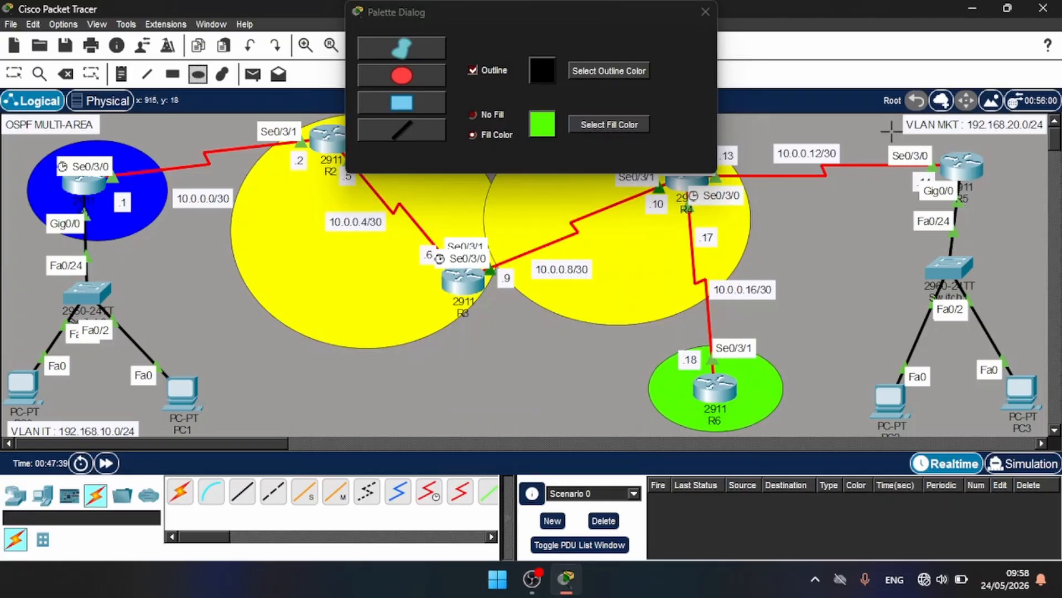
pyautogui.moveTo(891, 132); pyautogui.dragTo(1024, 195)
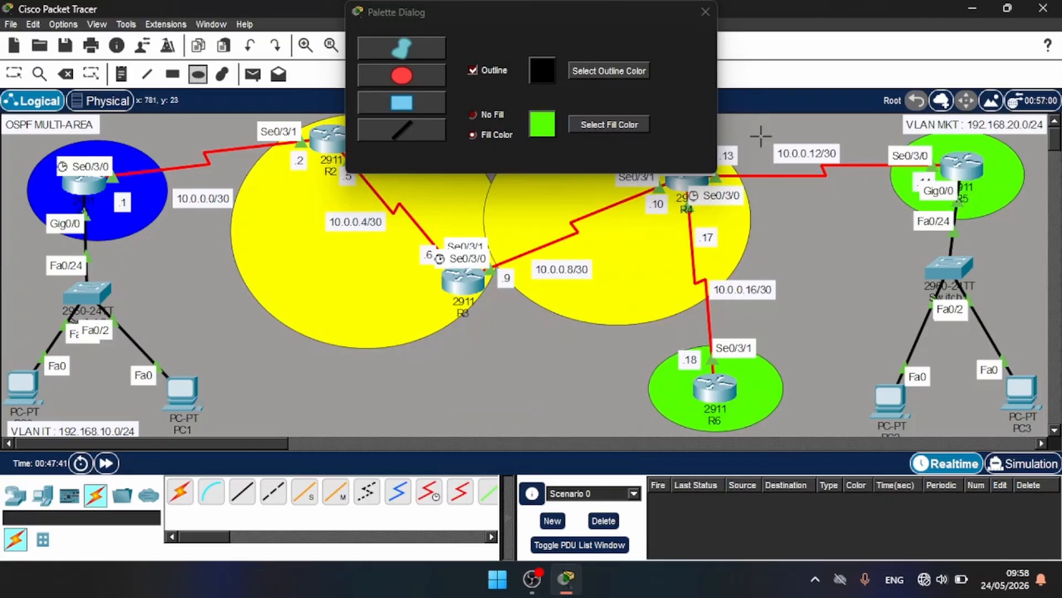
pyautogui.click(705, 12)
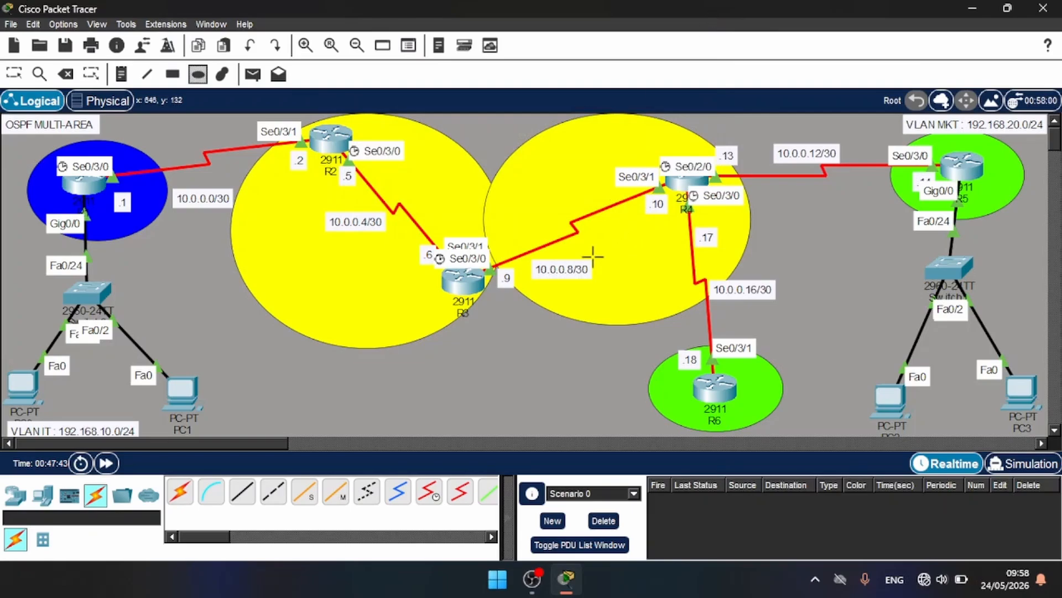
pyautogui.click(14, 73)
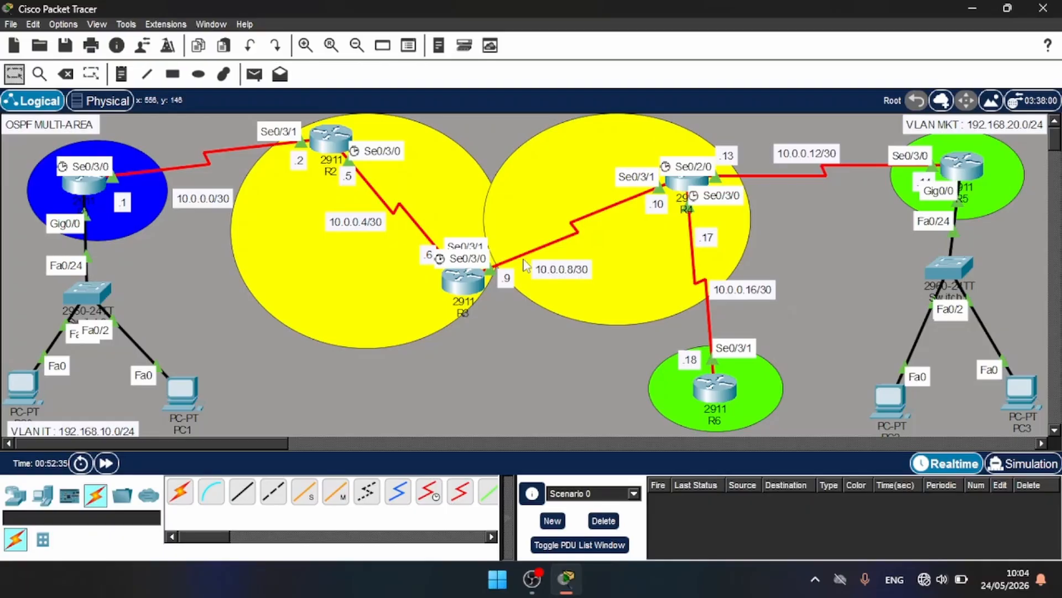
# Send simple PDUs from R2 to R1 and from R2 to R3 to test connectivity
pyautogui.click(254, 74)
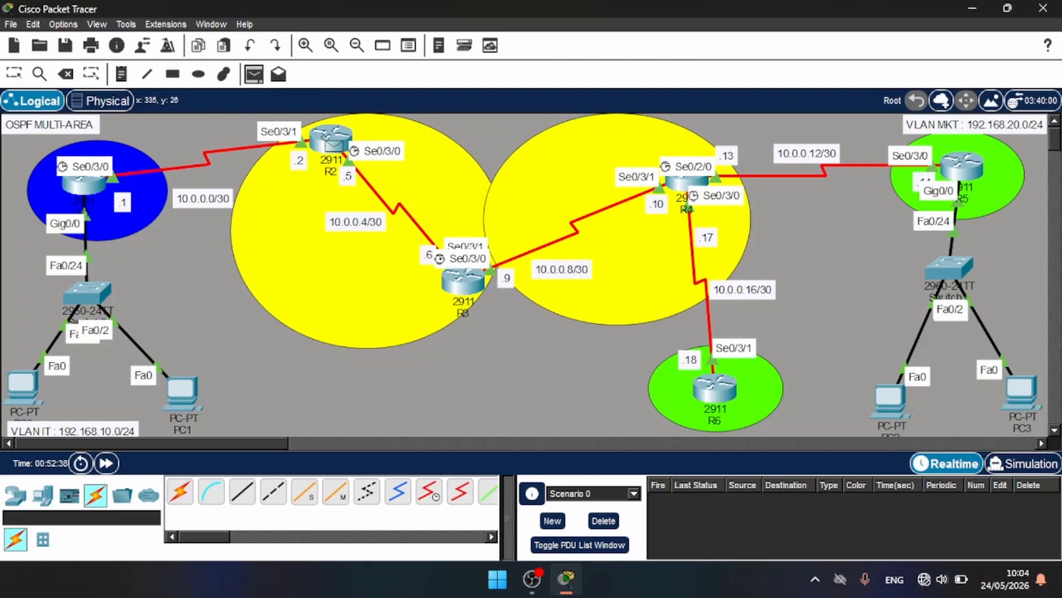
pyautogui.click(331, 140)
pyautogui.click(86, 188)
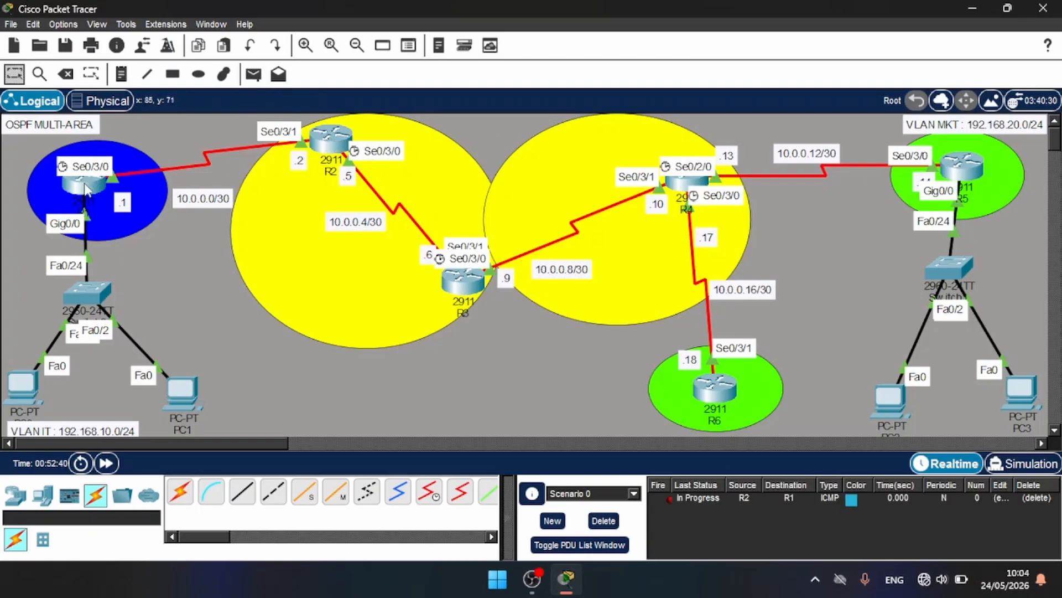
pyautogui.click(254, 74)
pyautogui.click(331, 139)
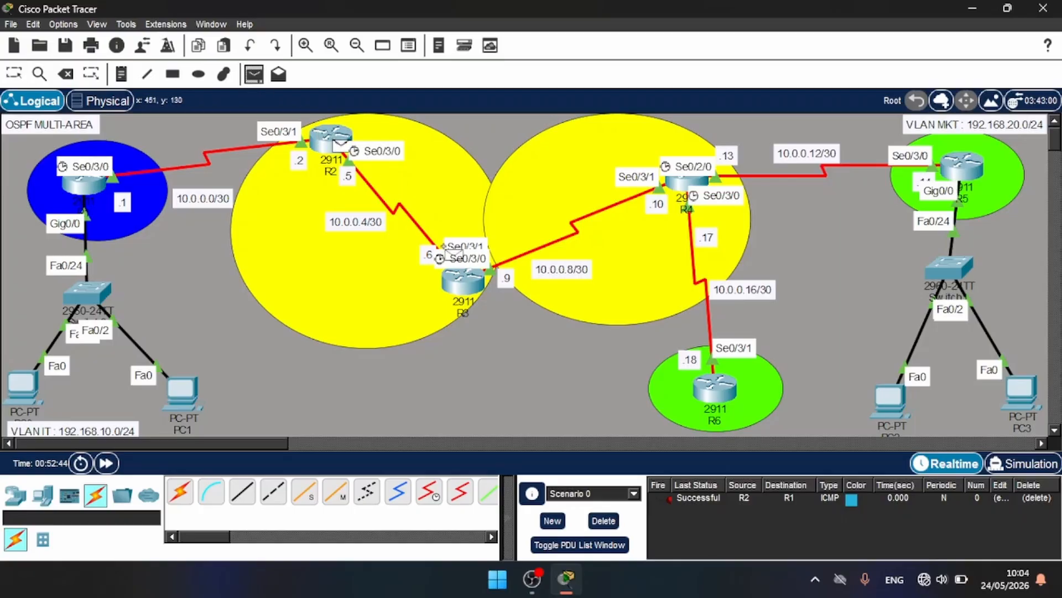
pyautogui.click(465, 281)
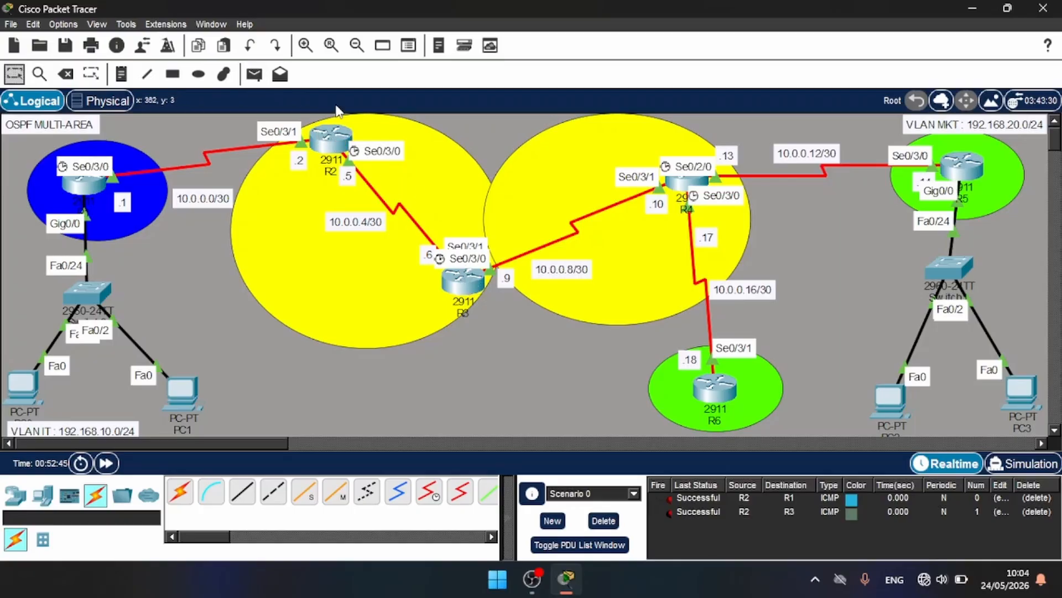
# Test connectivity with simple PDUs from R3 to R4 and from R4 to R6
pyautogui.click(254, 74)
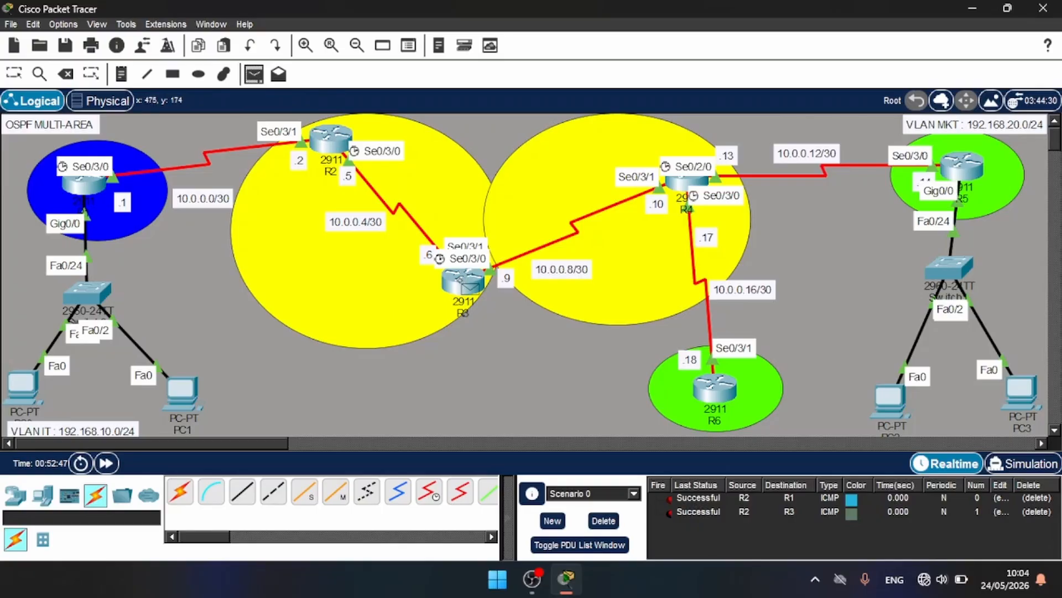
pyautogui.click(464, 281)
pyautogui.click(697, 187)
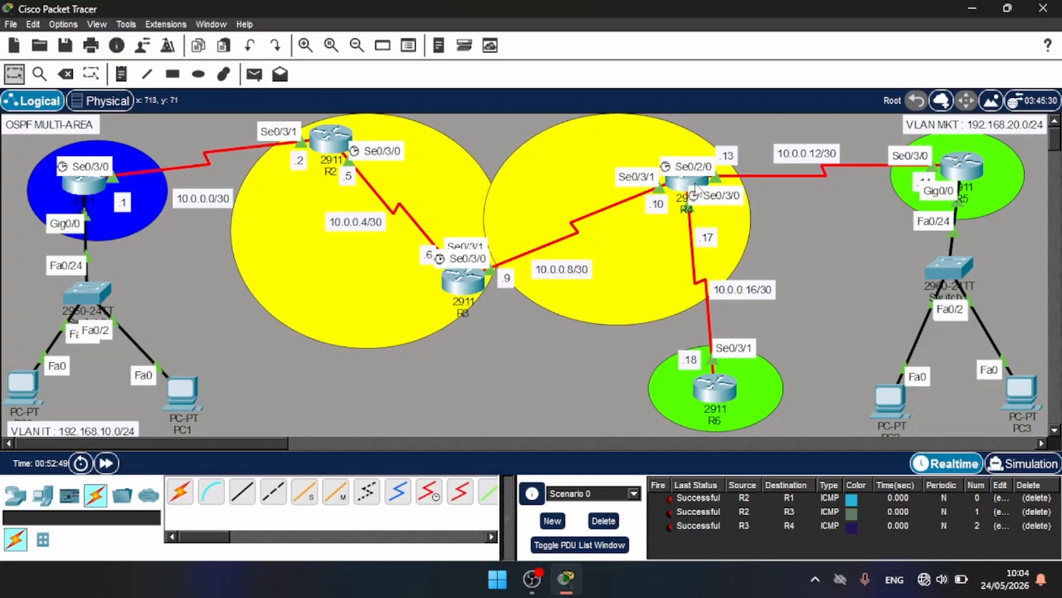
pyautogui.click(254, 74)
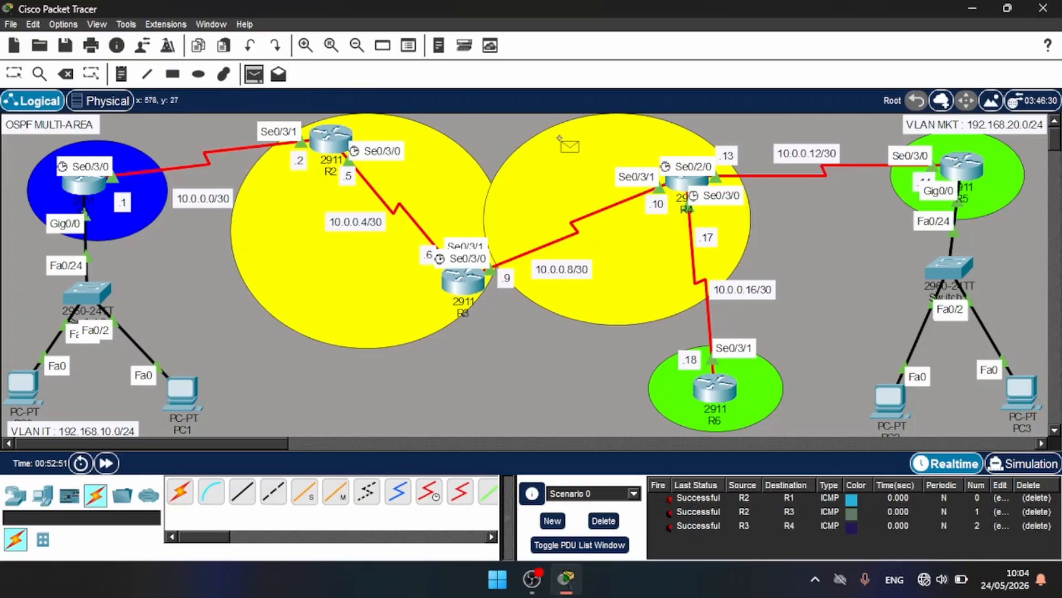
pyautogui.click(678, 182)
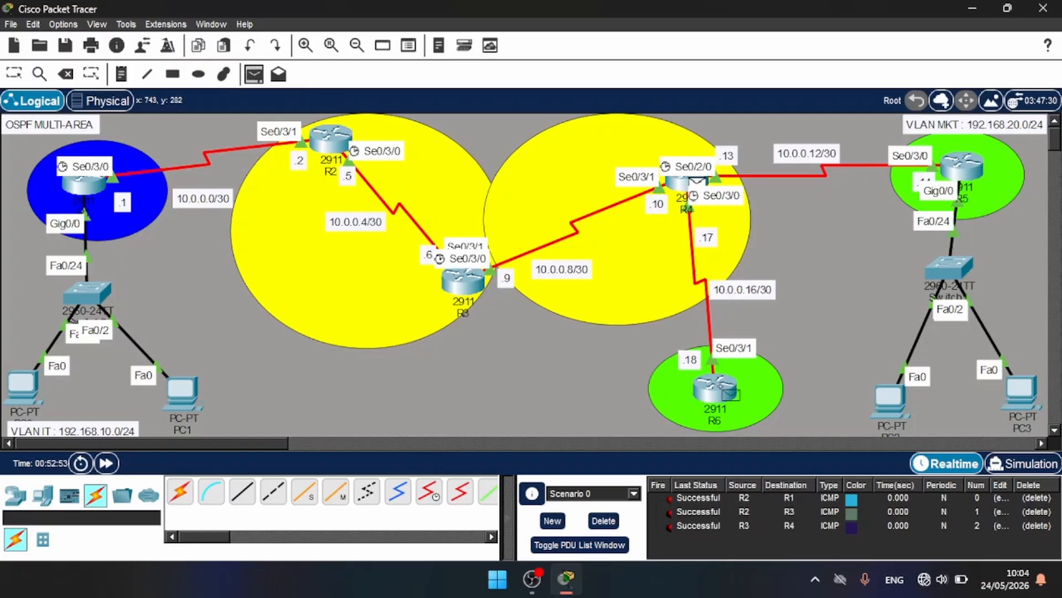
pyautogui.click(724, 390)
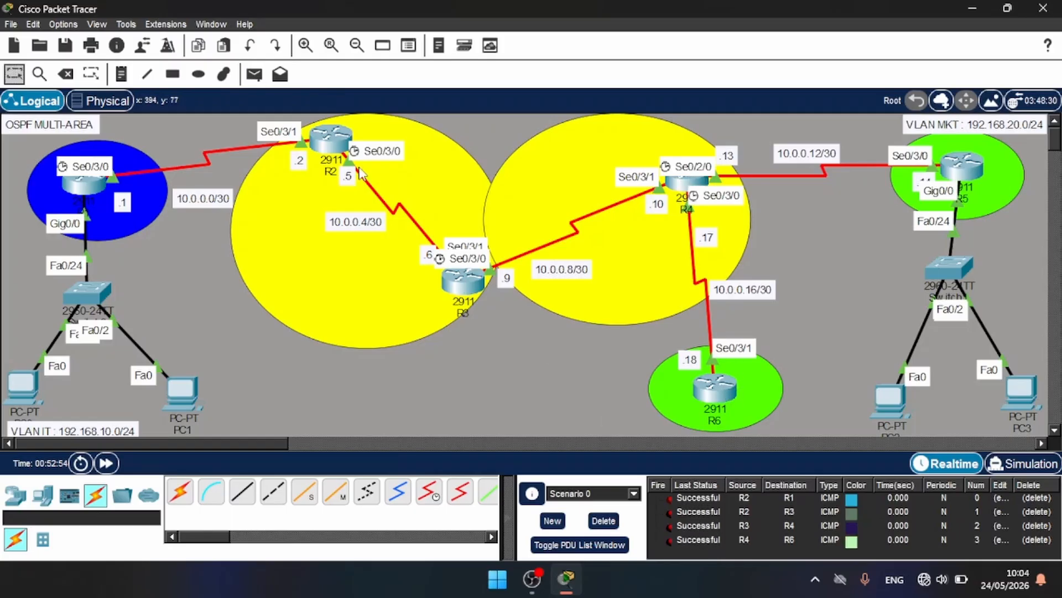
# Send a simple PDU from R4 to R5 and check its status in the PDU list
pyautogui.click(254, 74)
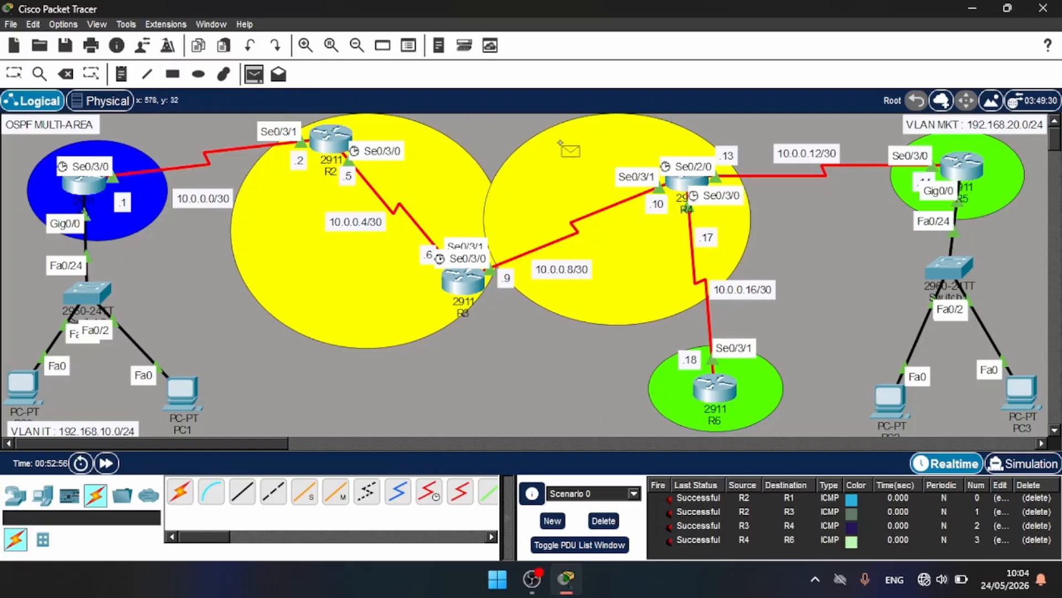
pyautogui.click(677, 183)
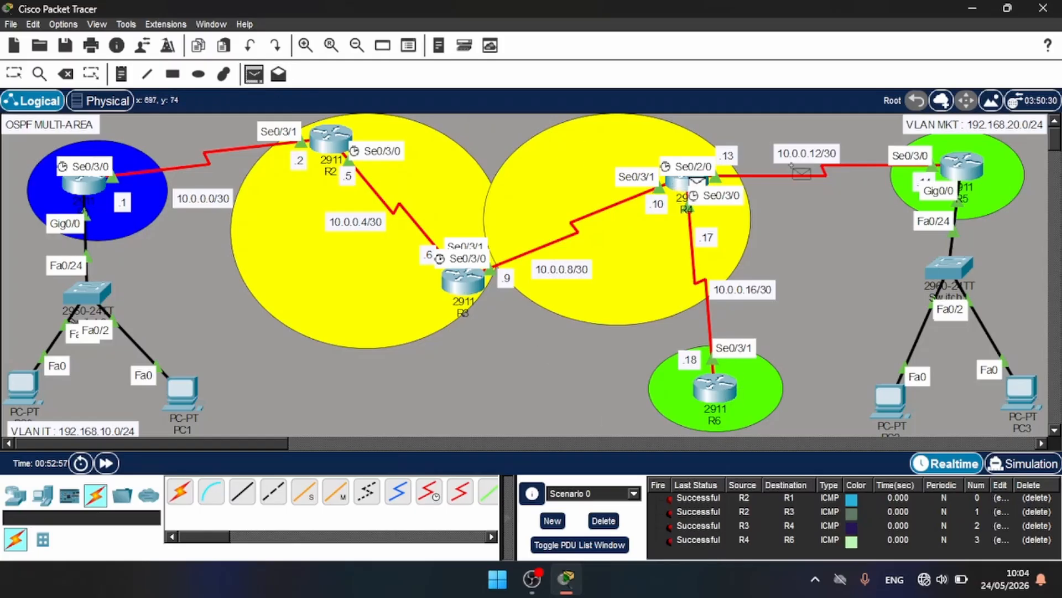
pyautogui.click(963, 176)
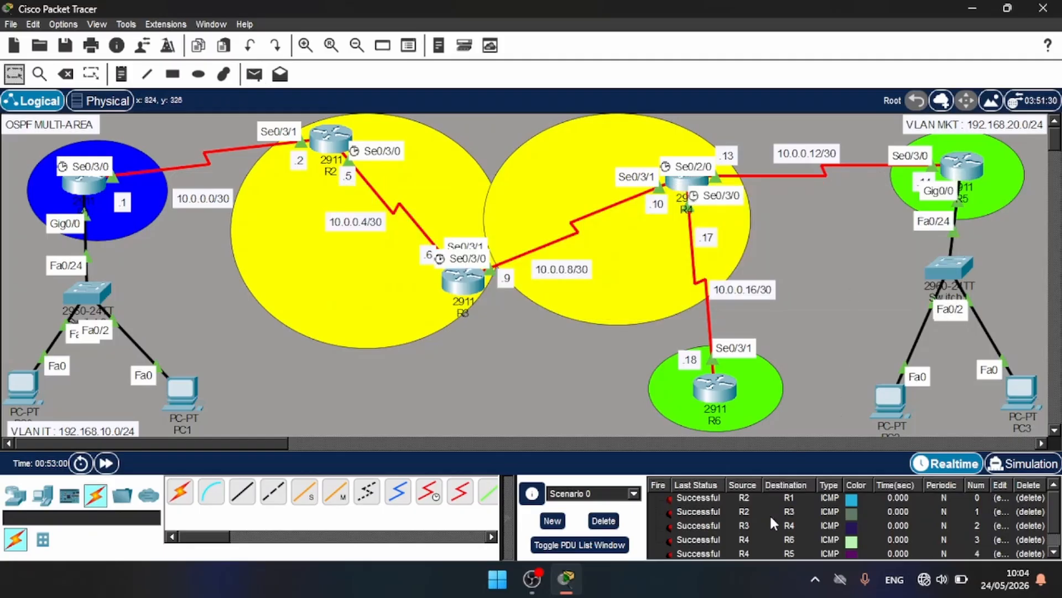
pyautogui.scroll(-1, 772, 525)
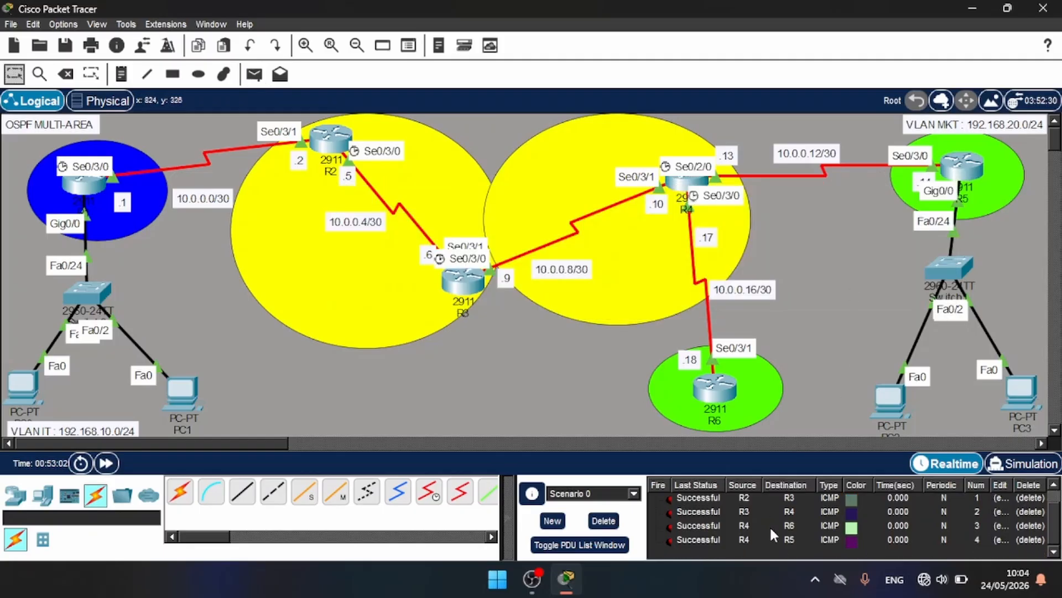